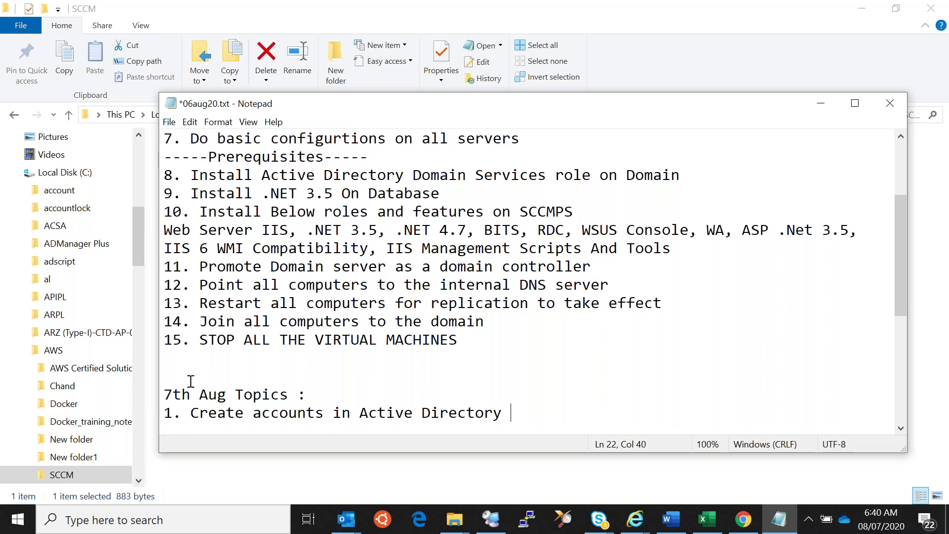
# Step: Select the 'Create accounts' topic text under the 7th Aug Topics heading in the notes
pyautogui.moveTo(164, 395); pyautogui.dragTo(192, 413)
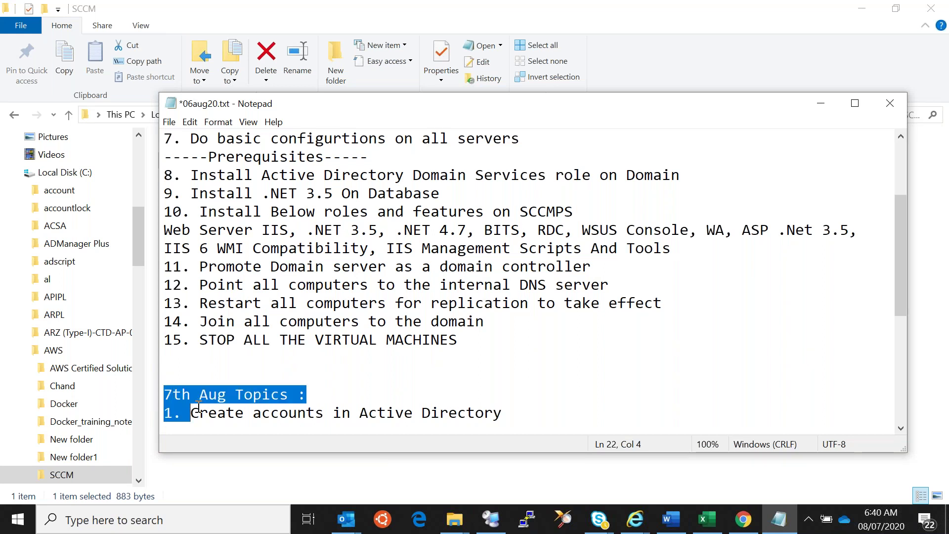
pyautogui.click(217, 413)
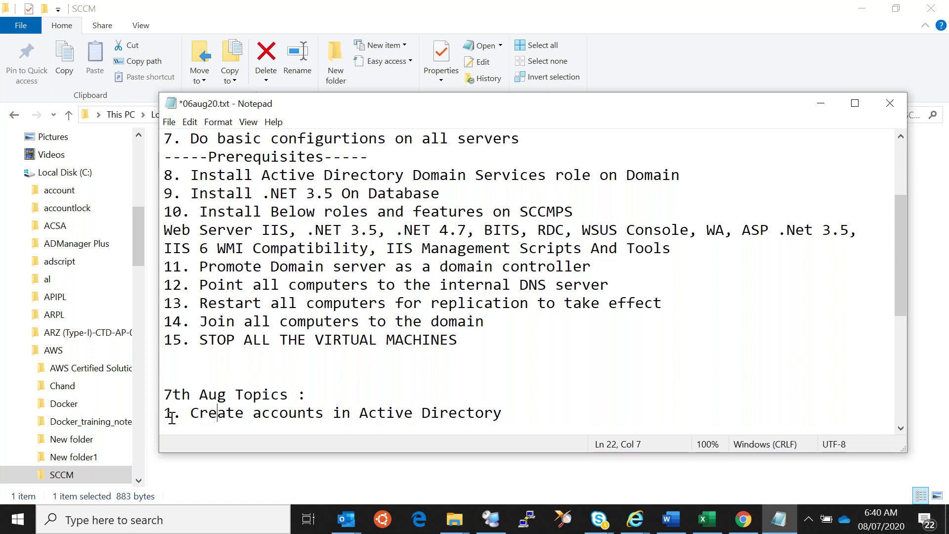
pyautogui.click(191, 413)
pyautogui.hotkey('ctrl', 'shift', 'End')
pyautogui.scroll(-1, 277, 425)
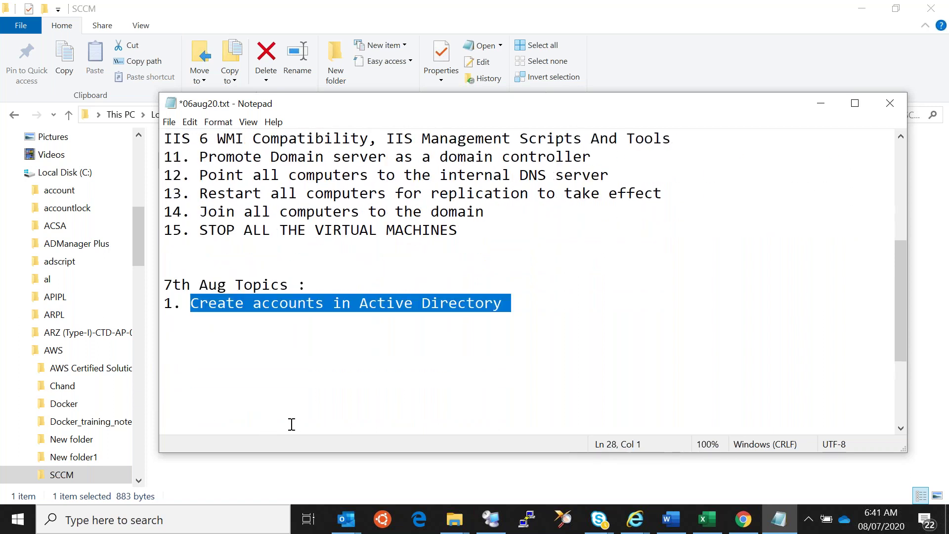
pyautogui.click(339, 340)
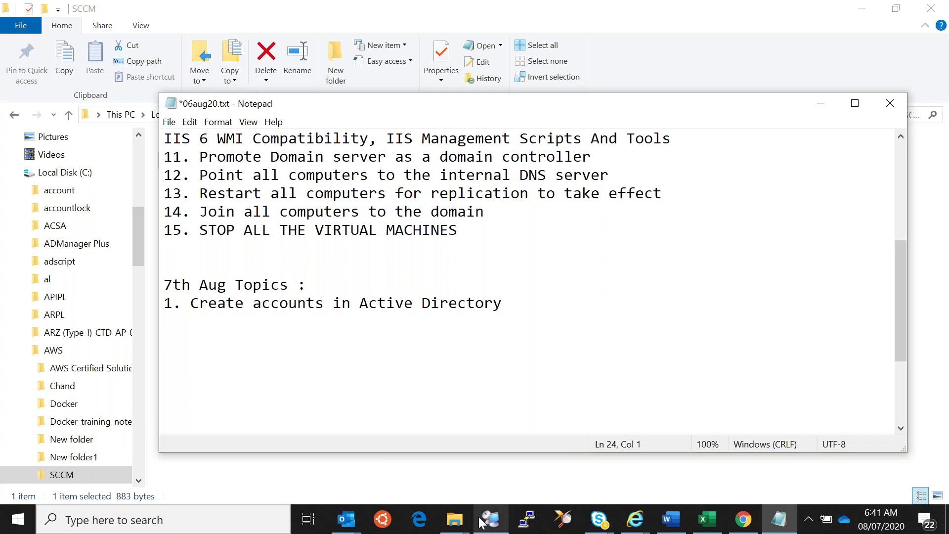
# Step: Show the Domain server session full screen and launch Active Directory Users and Computers
pyautogui.moveTo(483, 522)
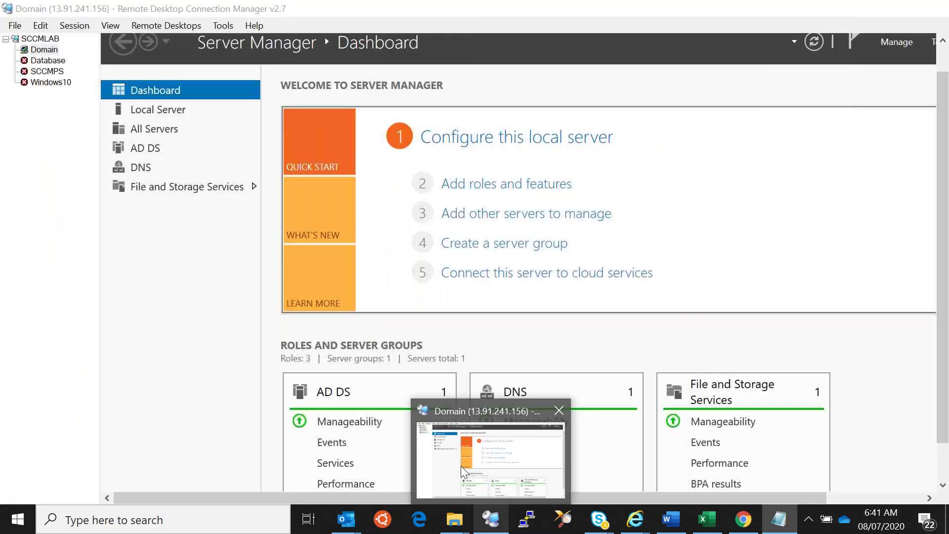
pyautogui.click(462, 470)
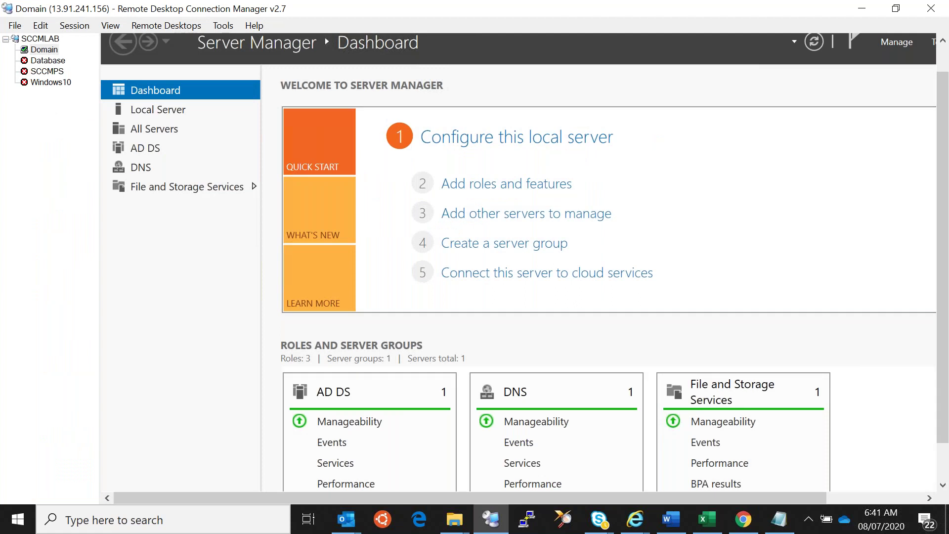
pyautogui.click(48, 50)
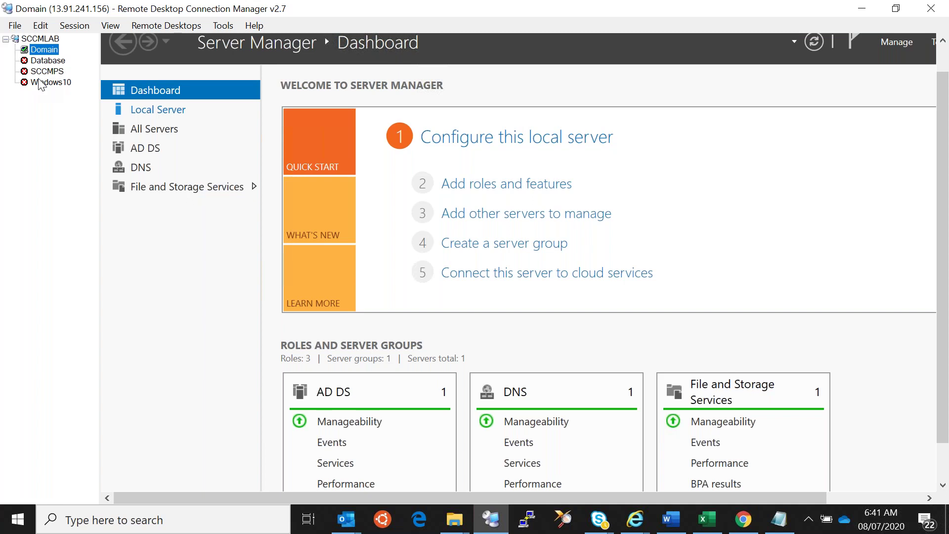
pyautogui.rightClick(49, 56)
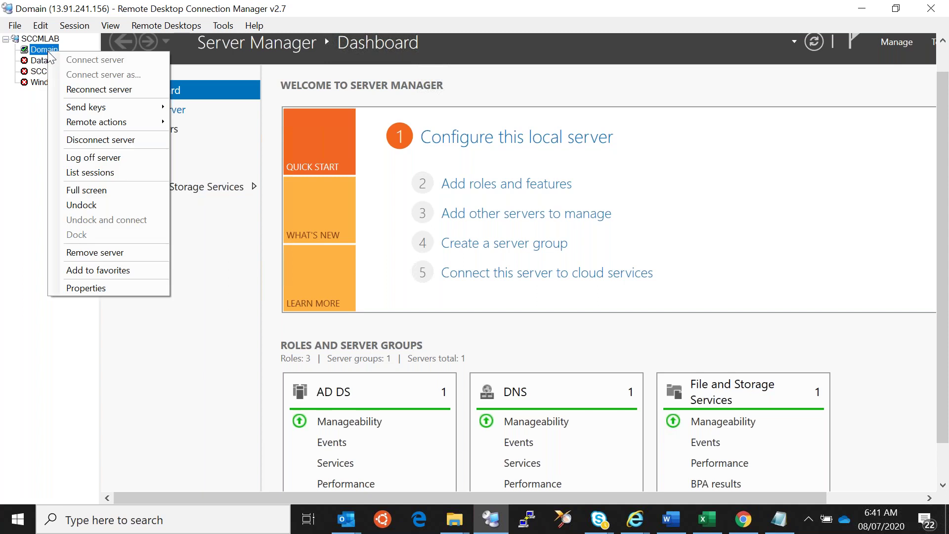
pyautogui.click(89, 195)
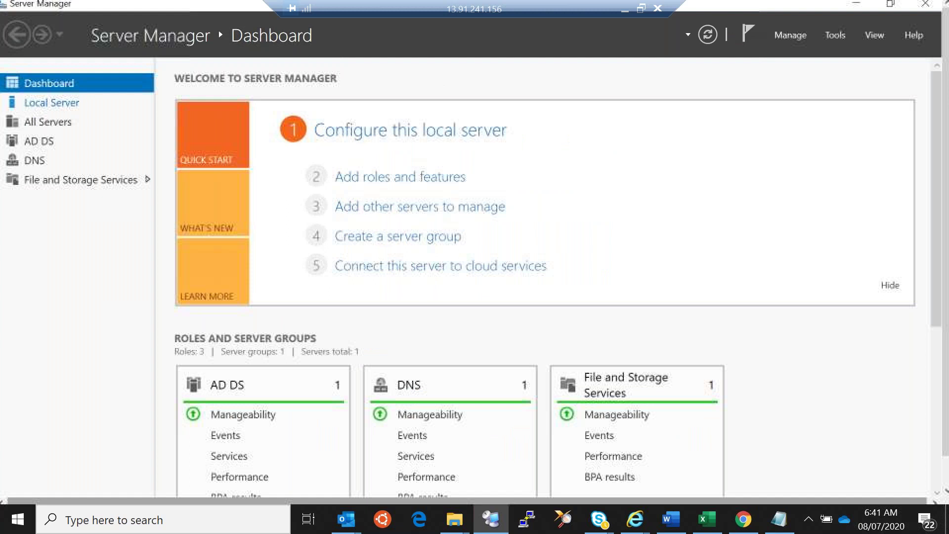
pyautogui.click(834, 33)
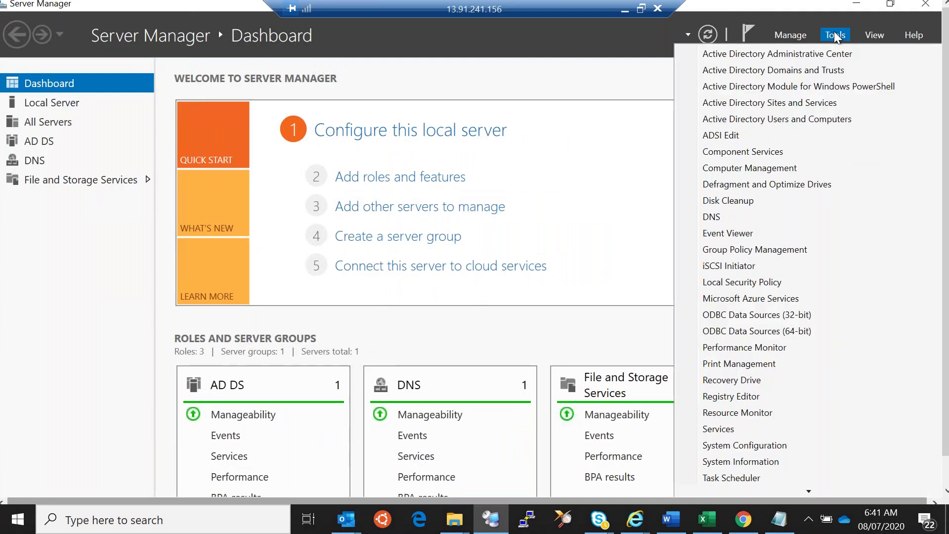
pyautogui.click(711, 119)
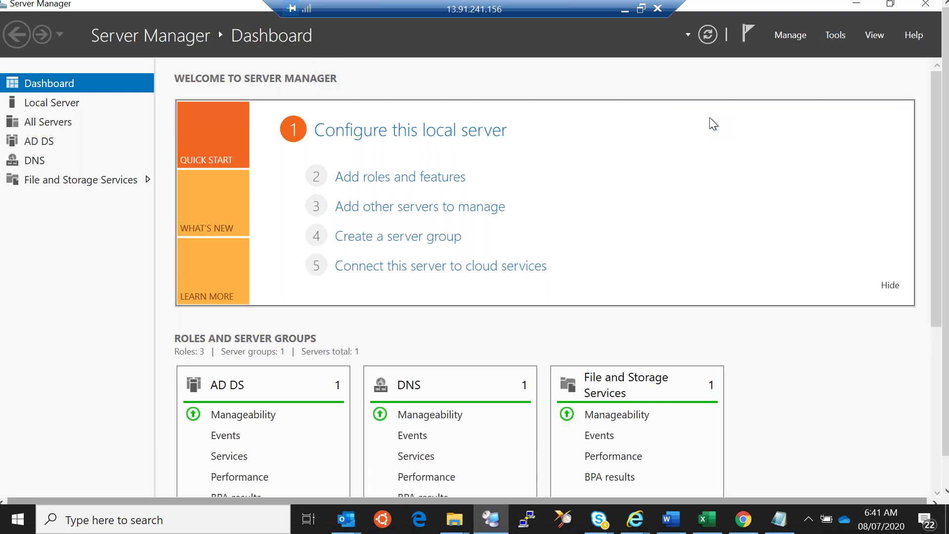
# Step: Note the default account password in Notepad, select it, and minimize Notepad
pyautogui.click(781, 519)
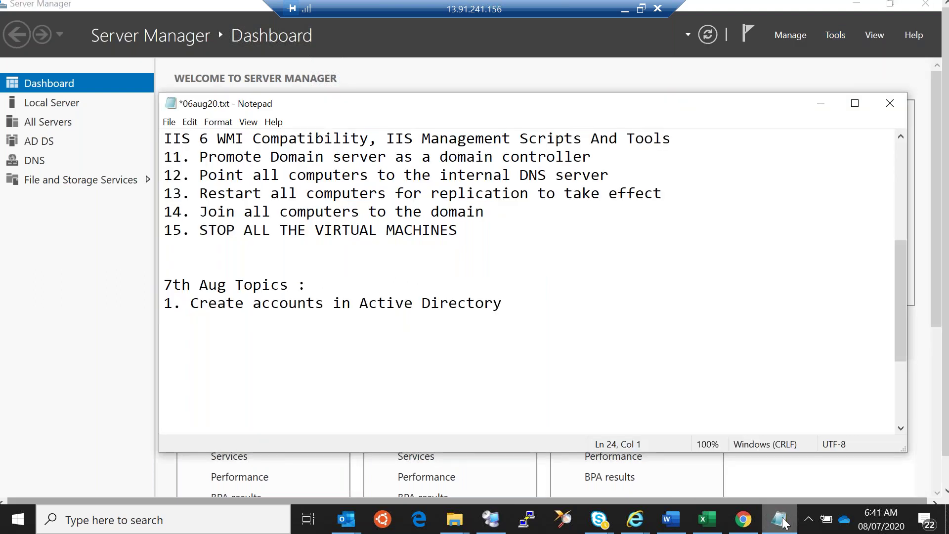
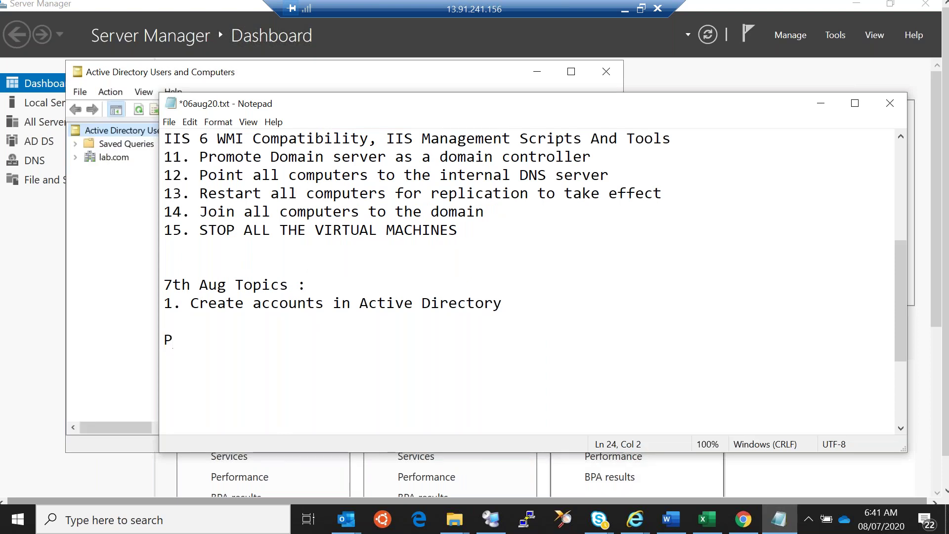
pyautogui.press('BackSpace')
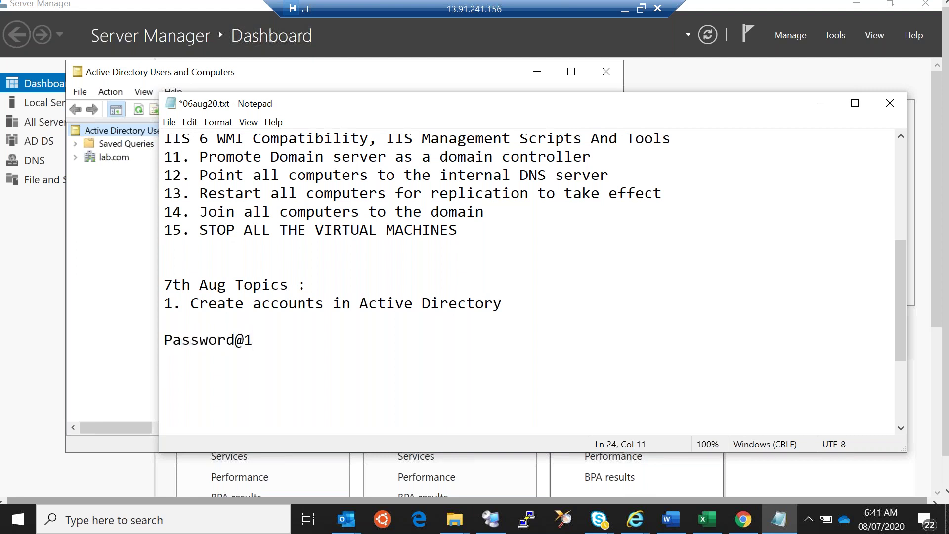
pyautogui.doubleClick(203, 341)
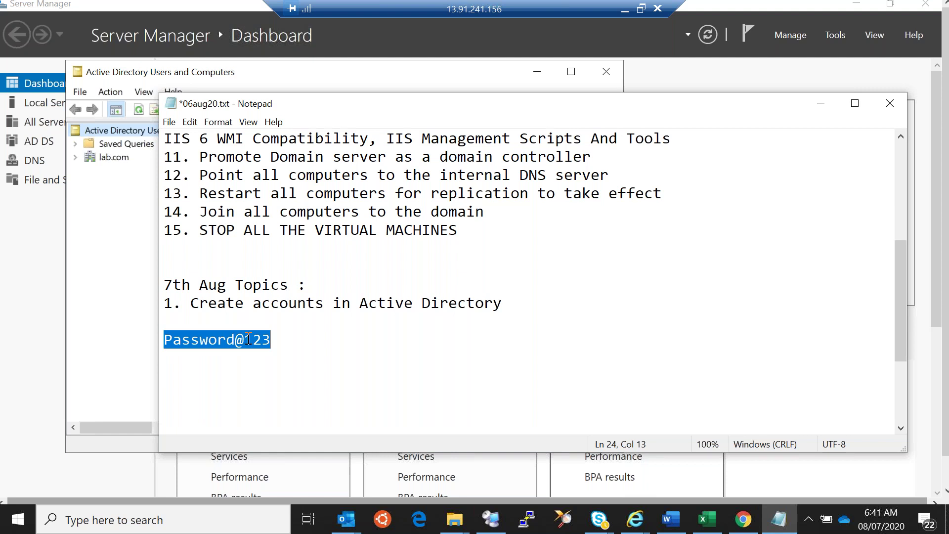
pyautogui.click(809, 104)
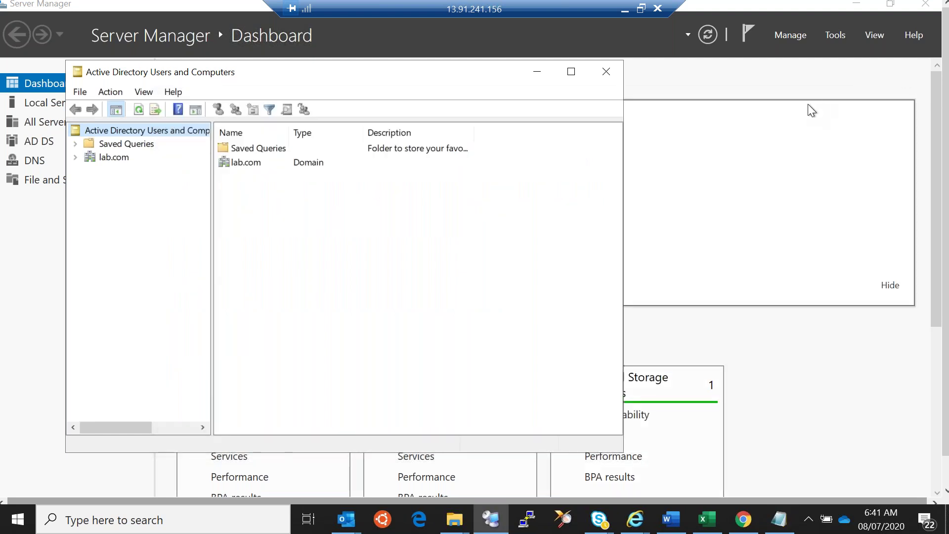
# Step: Enable Advanced Features and list the contents of lab.com's Users container
pyautogui.click(75, 157)
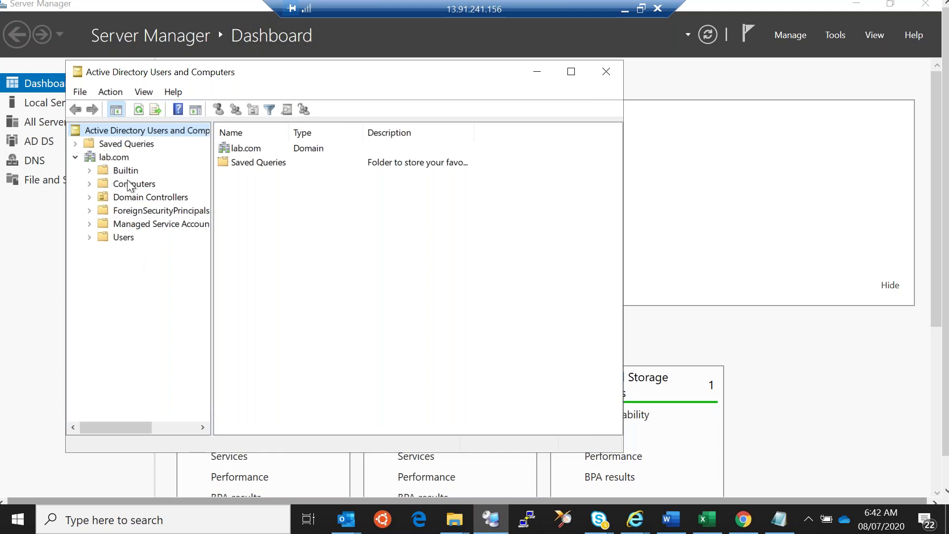
pyautogui.click(143, 91)
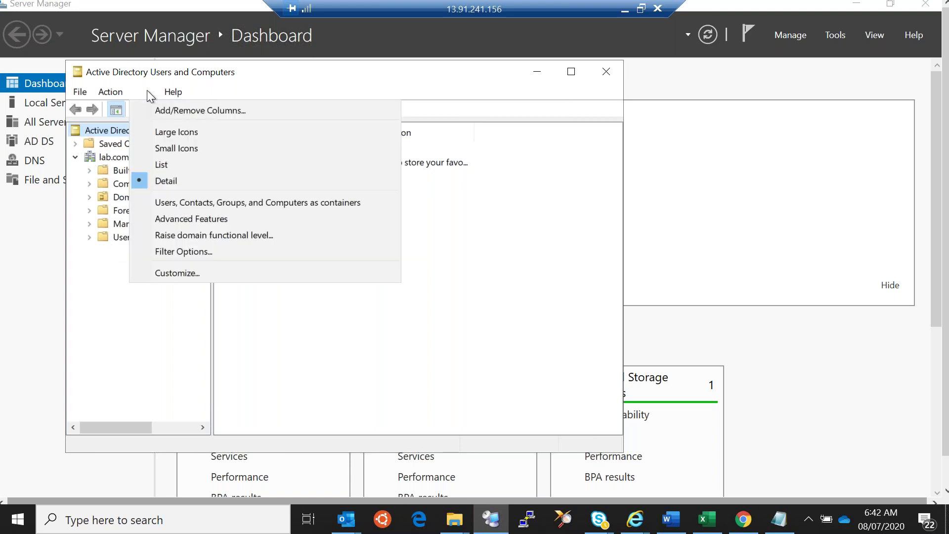
pyautogui.click(173, 221)
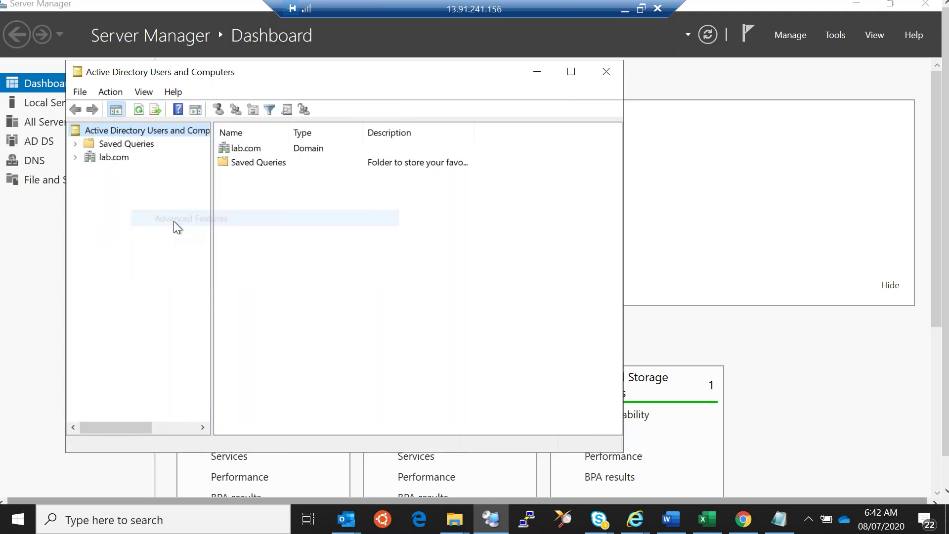
pyautogui.click(74, 157)
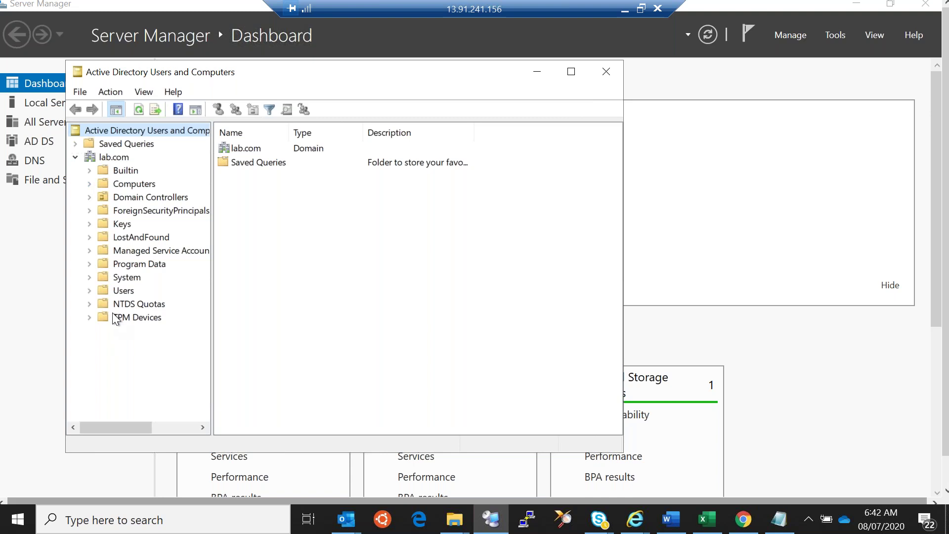
pyautogui.click(121, 291)
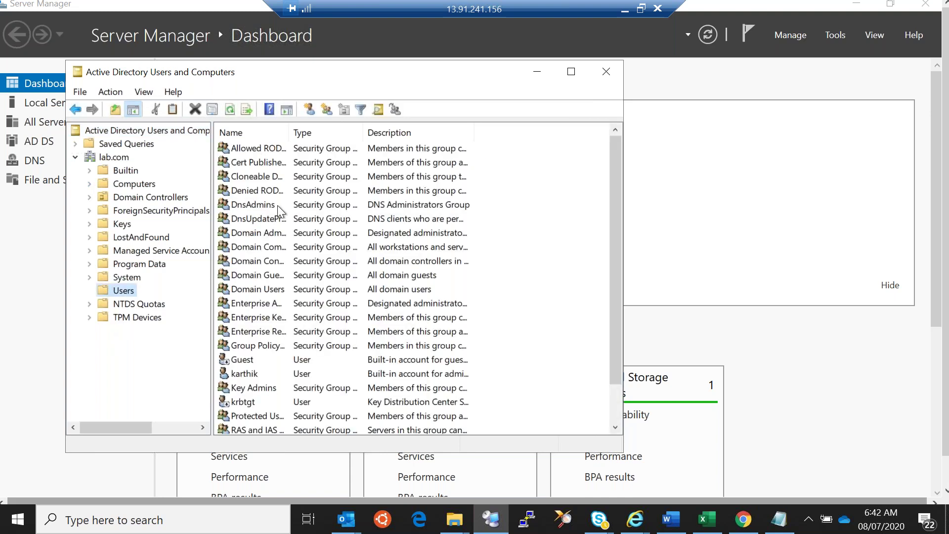
pyautogui.click(256, 375)
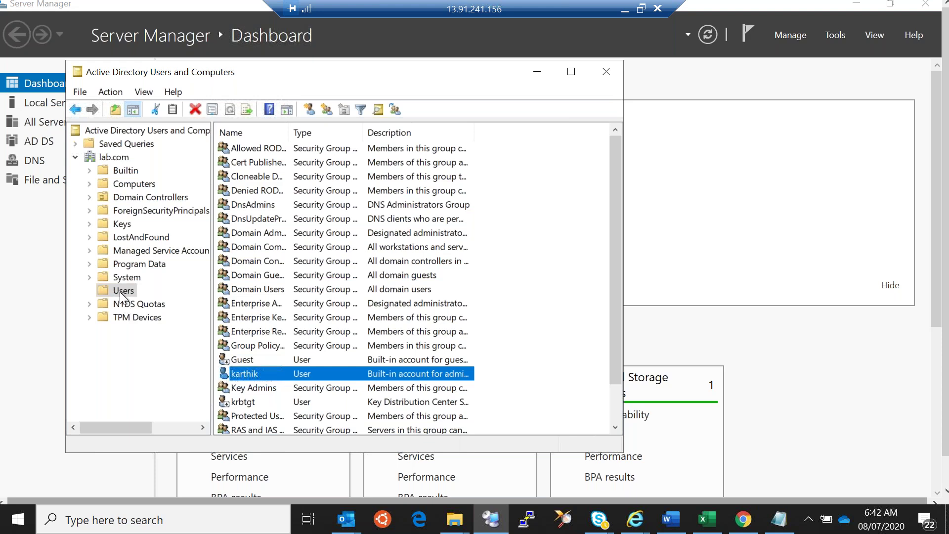
pyautogui.click(117, 157)
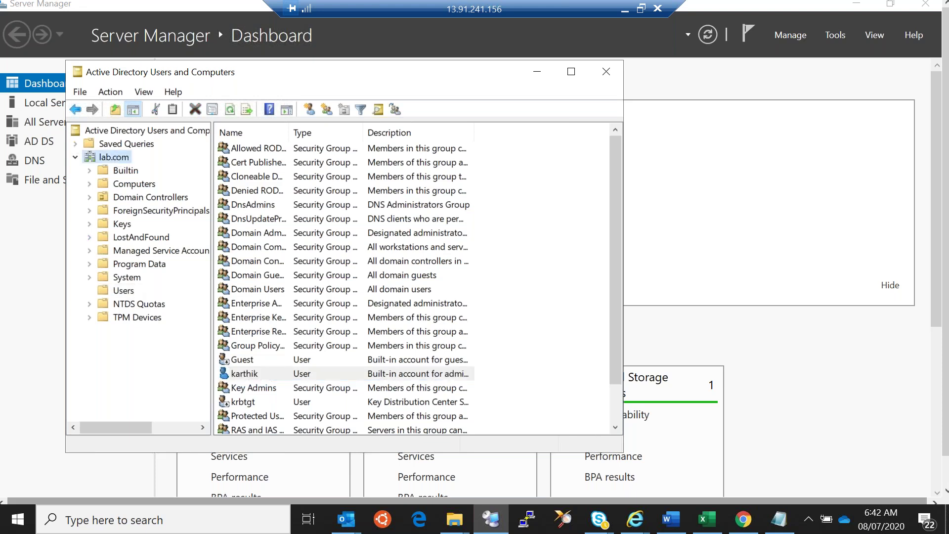
# Step: Create an organizational unit named SCCMLAB directly under lab.com
pyautogui.rightClick(117, 156)
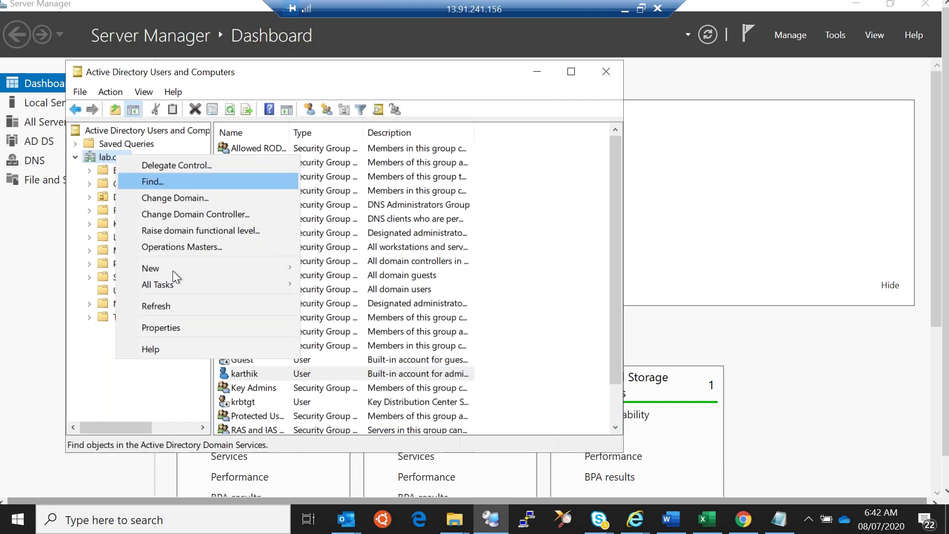
pyautogui.moveTo(173, 272)
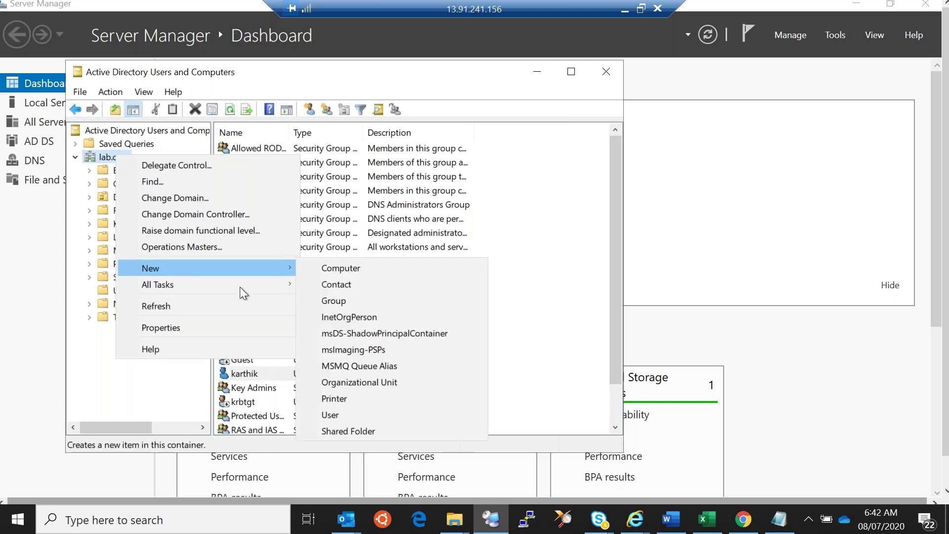
pyautogui.moveTo(239, 286)
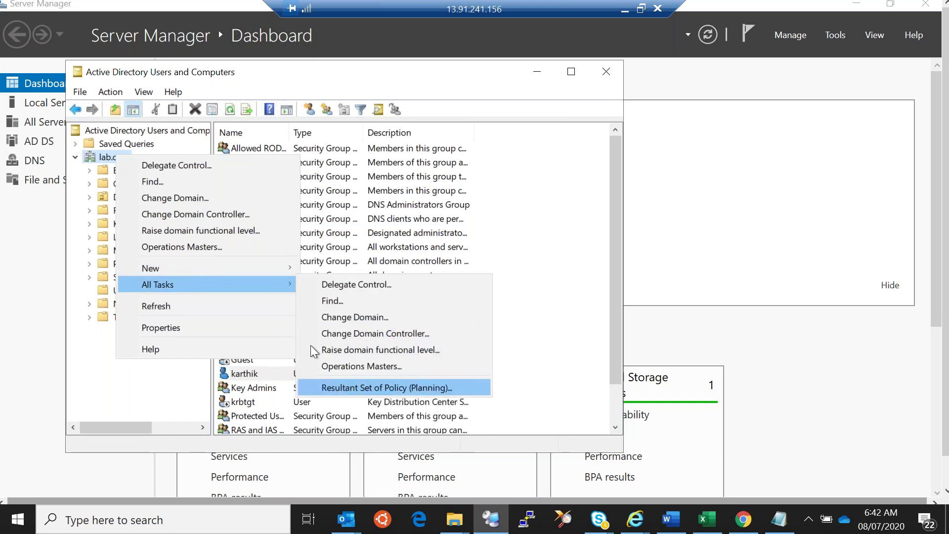
pyautogui.moveTo(265, 269)
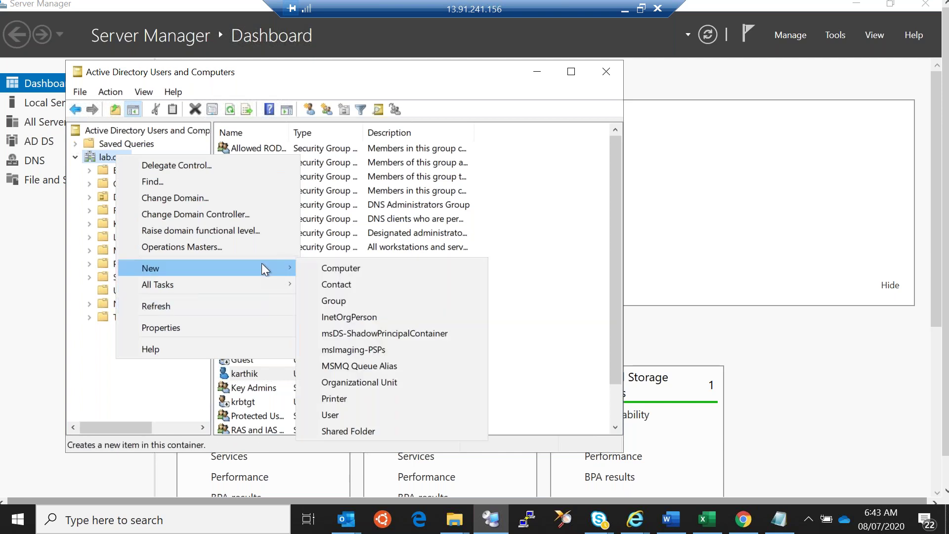
pyautogui.click(339, 384)
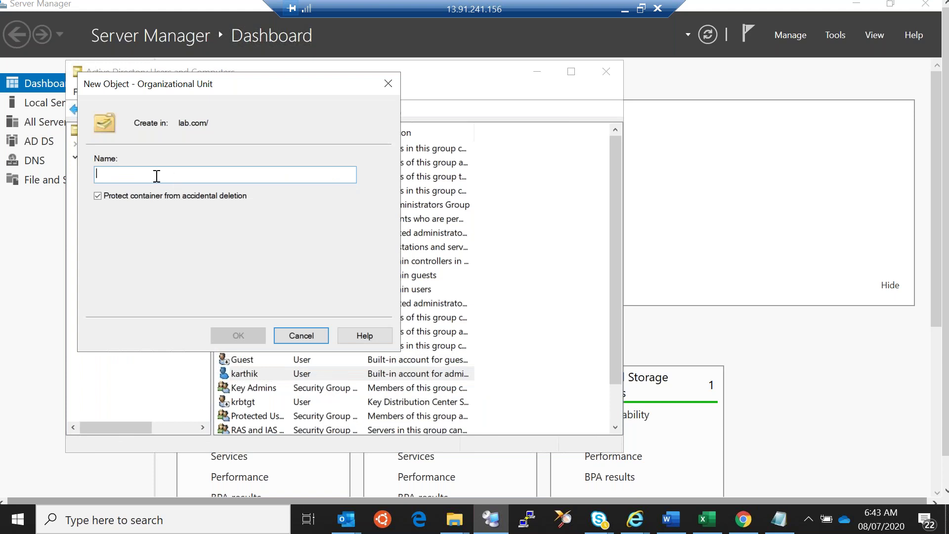
pyautogui.write('SCCMLAB')
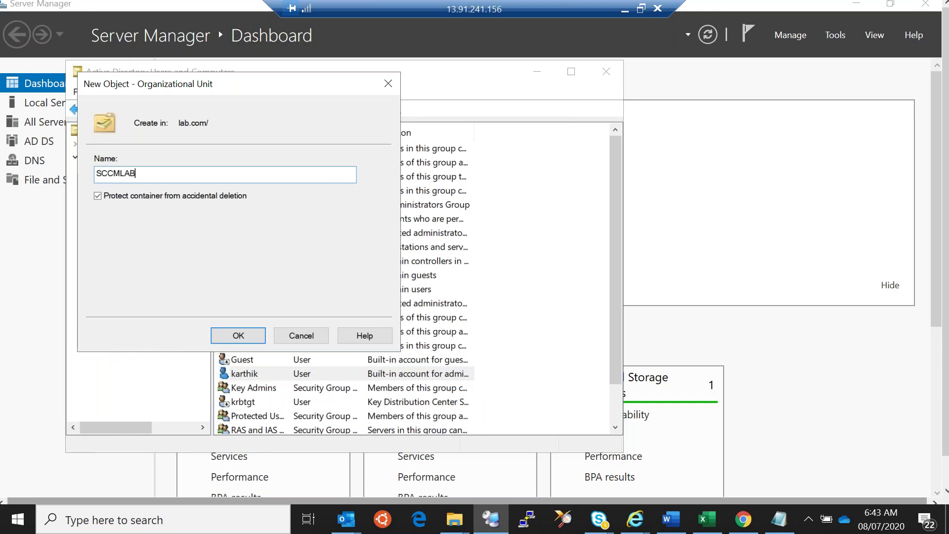
pyautogui.click(236, 339)
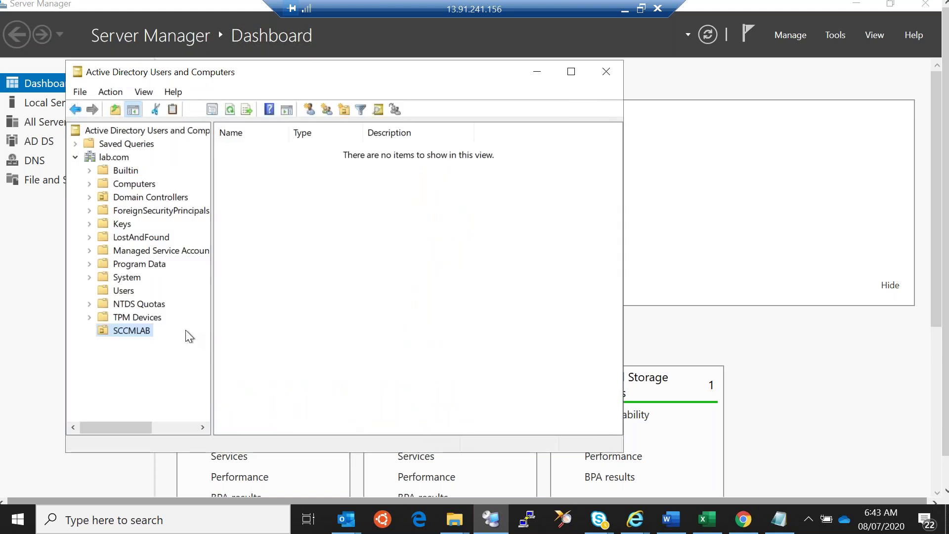
pyautogui.rightClick(295, 215)
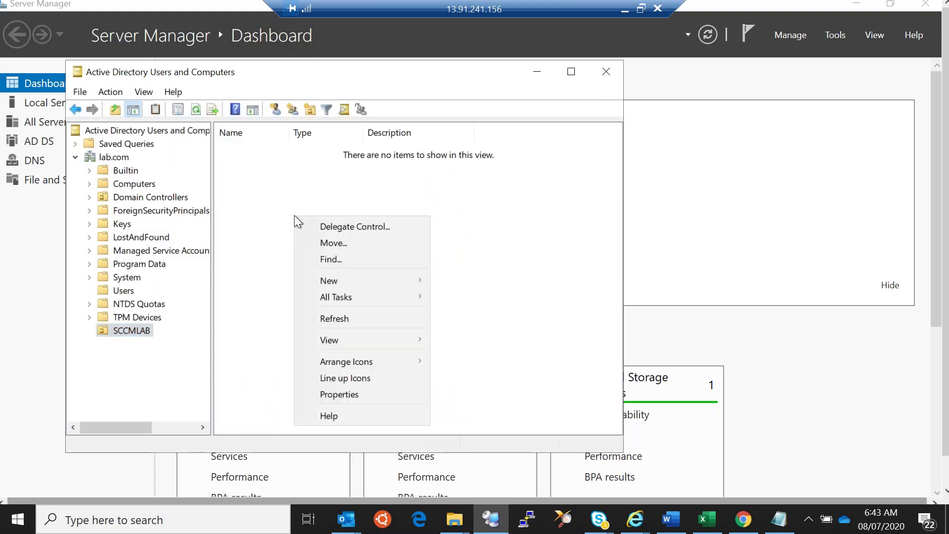
pyautogui.moveTo(360, 278)
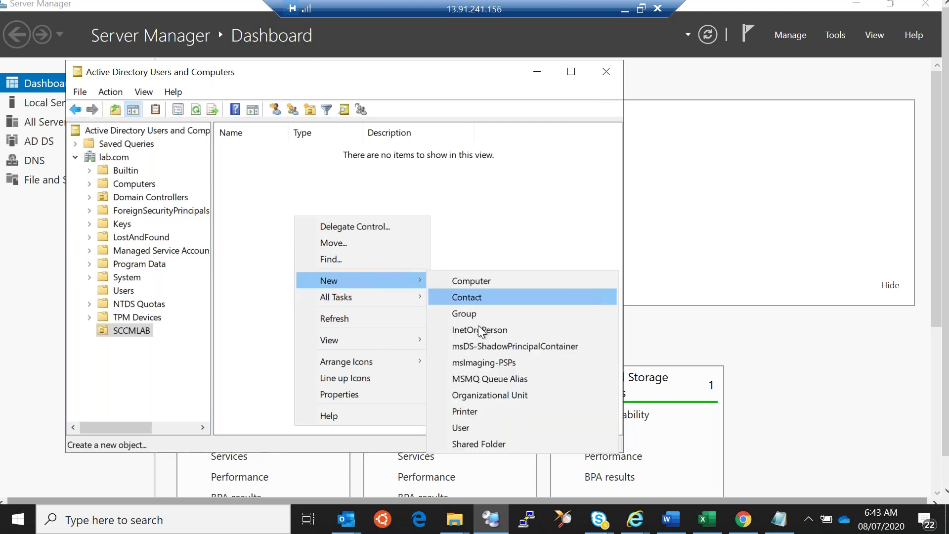
# Step: Start a new SCCMLAB user with first name SQL, last name Admin, logon sqladmin
pyautogui.click(473, 428)
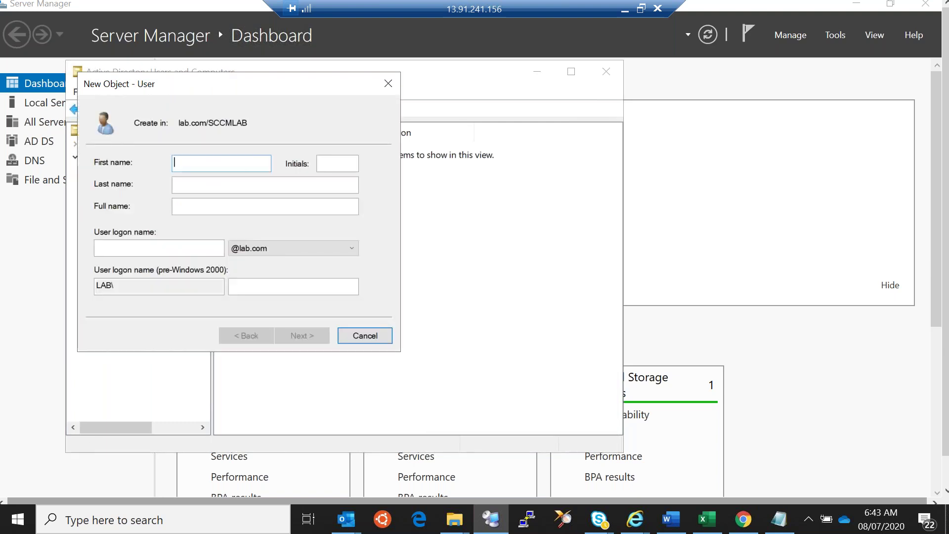
pyautogui.write('SQL')
pyautogui.press('Tab')
pyautogui.press('Tab')
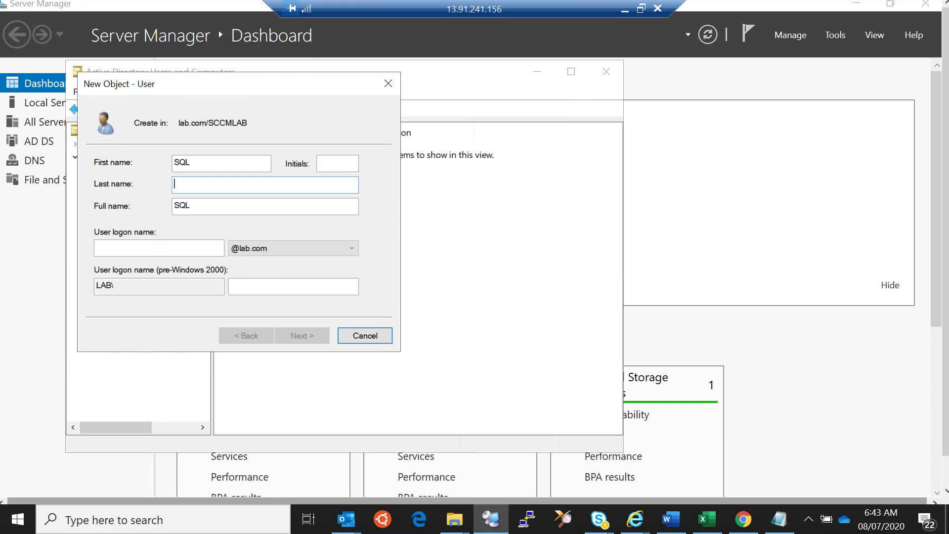
pyautogui.write('Admin')
pyautogui.press('Tab')
pyautogui.press('Tab')
pyautogui.write('sqladmin')
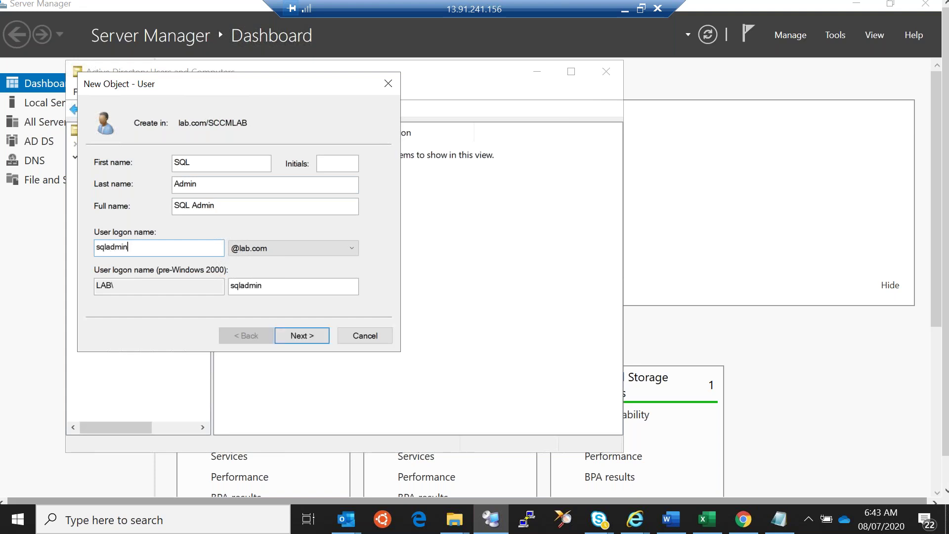
# Step: Paste the account password twice, drop the next-logon change requirement, and finish
pyautogui.click(299, 336)
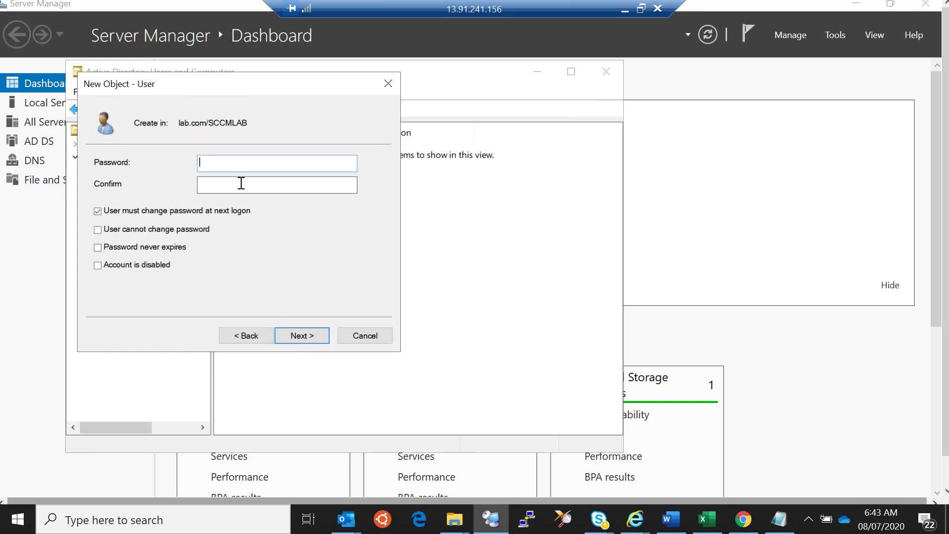
pyautogui.hotkey('ctrl', 'v')
pyautogui.click(246, 185)
pyautogui.hotkey('ctrl', 'v')
pyautogui.click(98, 211)
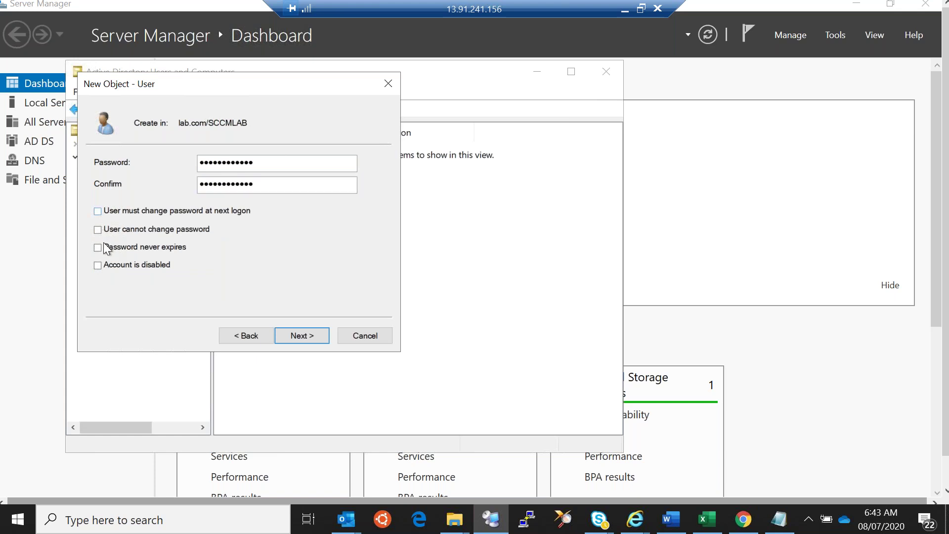
pyautogui.click(312, 339)
pyautogui.click(309, 336)
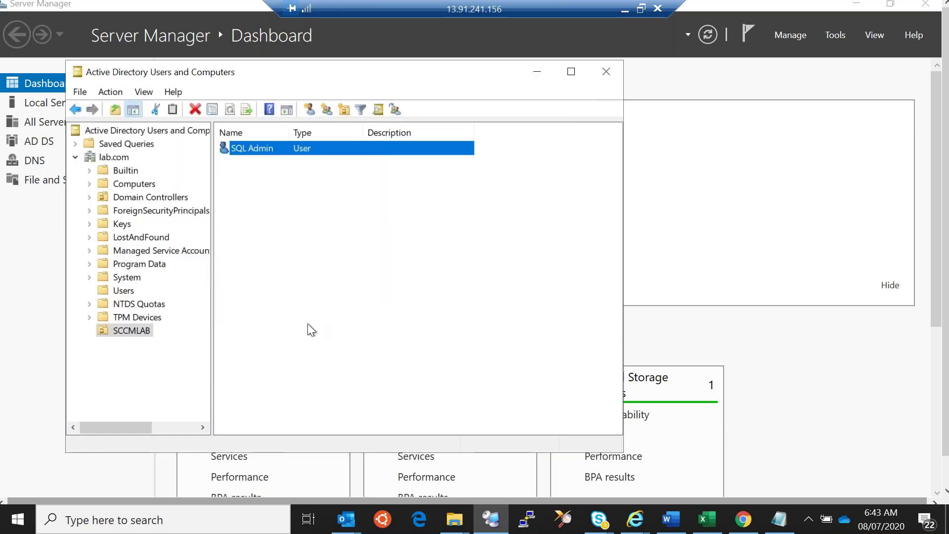
pyautogui.rightClick(281, 234)
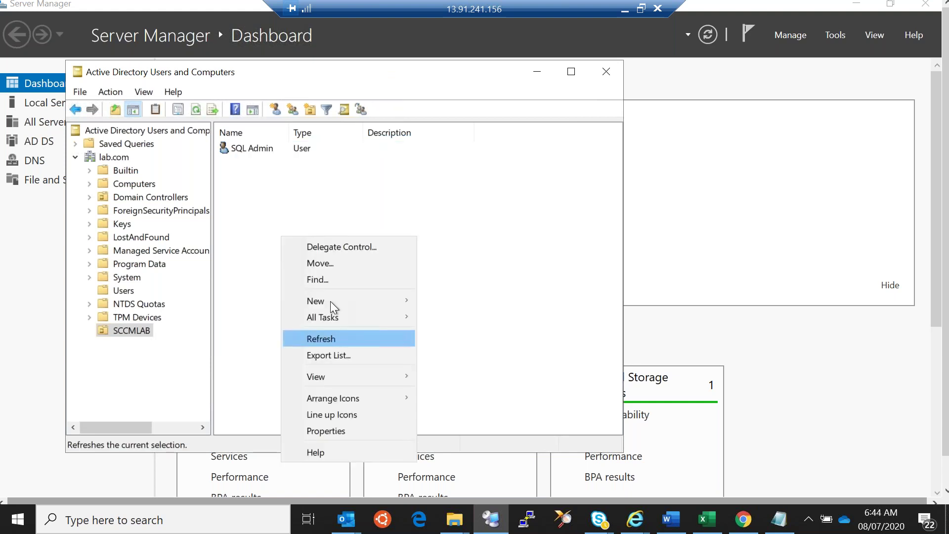
pyautogui.moveTo(331, 301)
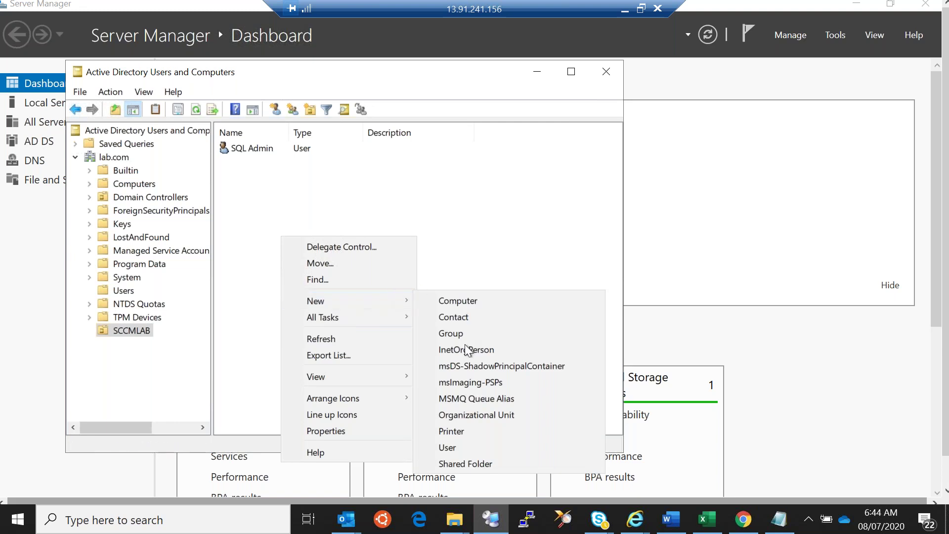
pyautogui.click(466, 420)
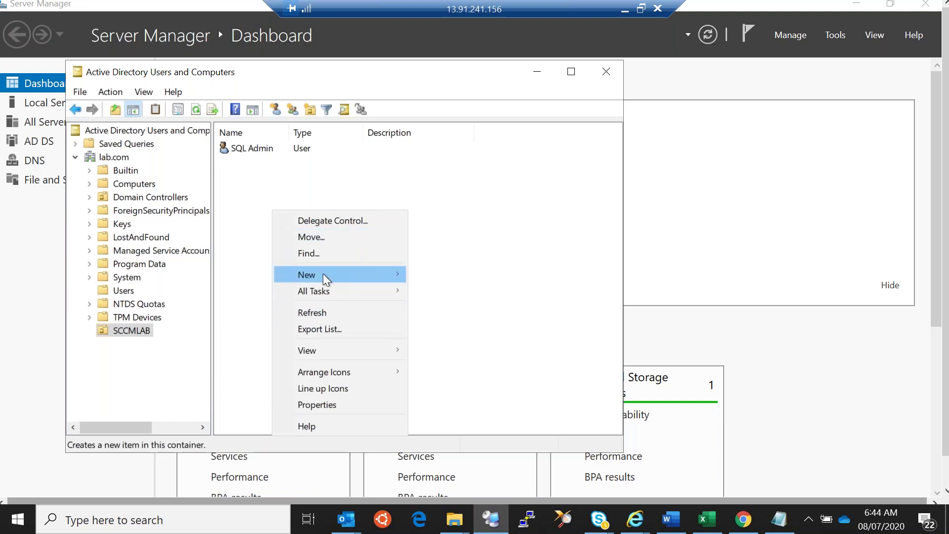
pyautogui.click(323, 273)
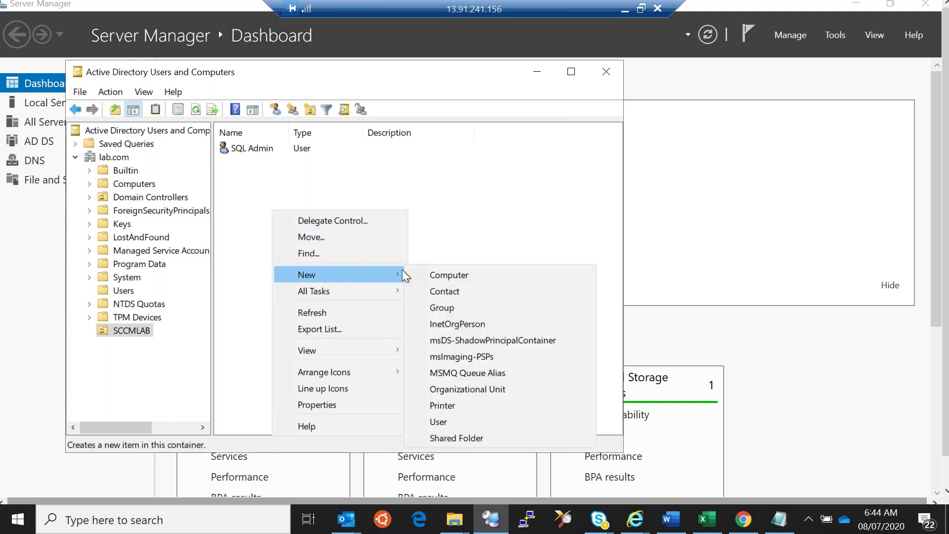
pyautogui.click(465, 389)
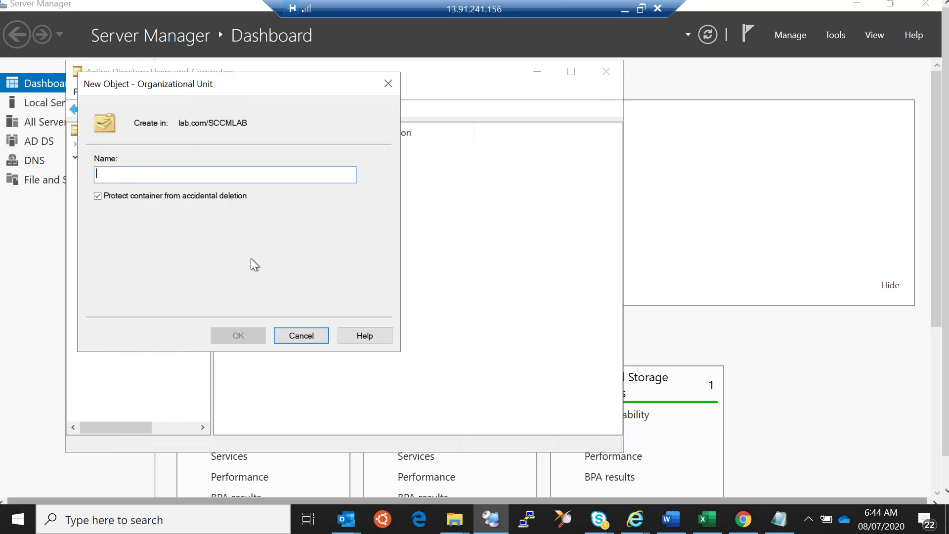
pyautogui.click(310, 337)
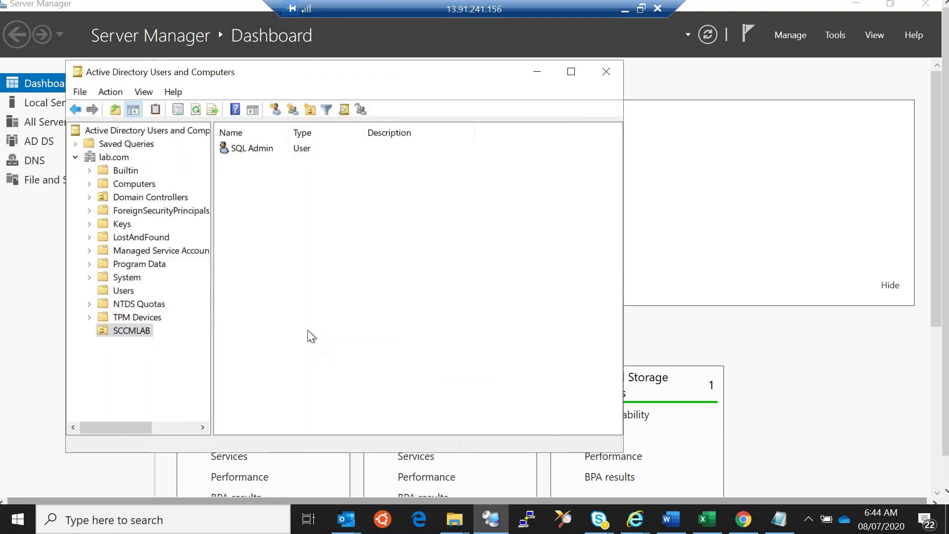
# Step: Start a new SCCMLAB user with first name SCCM, last name Admin, logon sccmadmin
pyautogui.rightClick(252, 201)
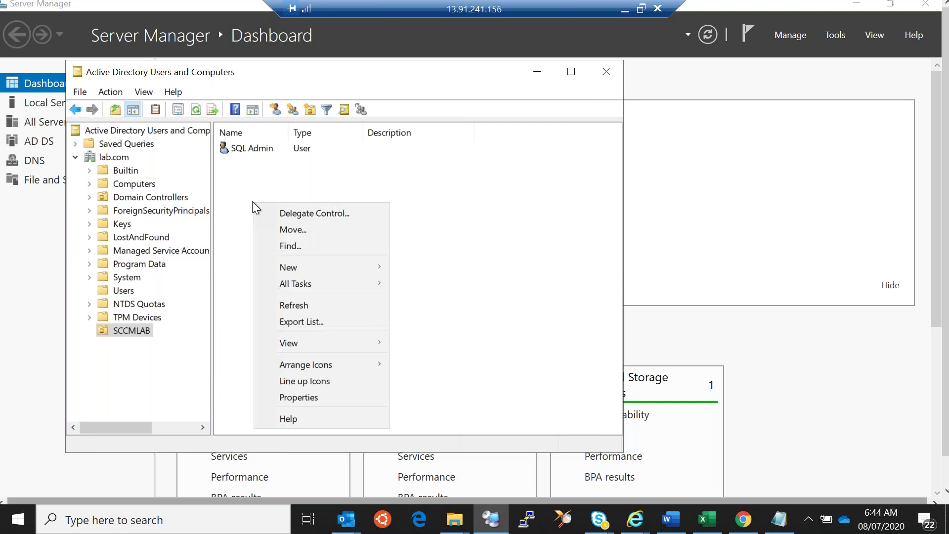
pyautogui.moveTo(324, 266)
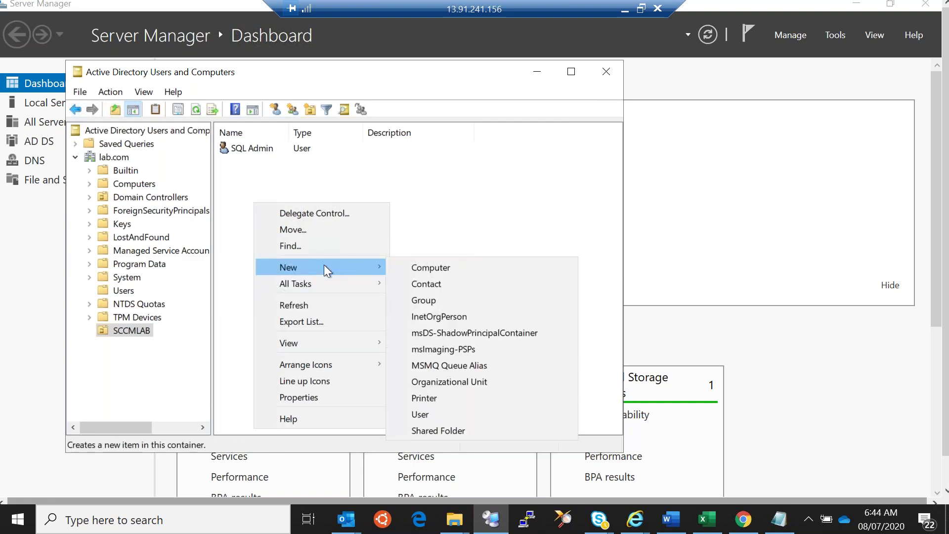
pyautogui.click(425, 414)
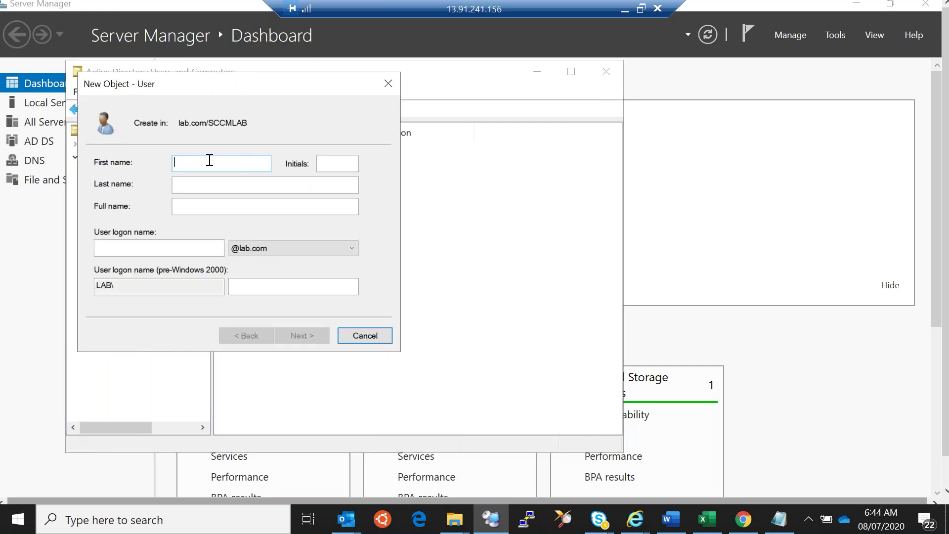
pyautogui.write('SCCM')
pyautogui.press('Tab')
pyautogui.write('Admin')
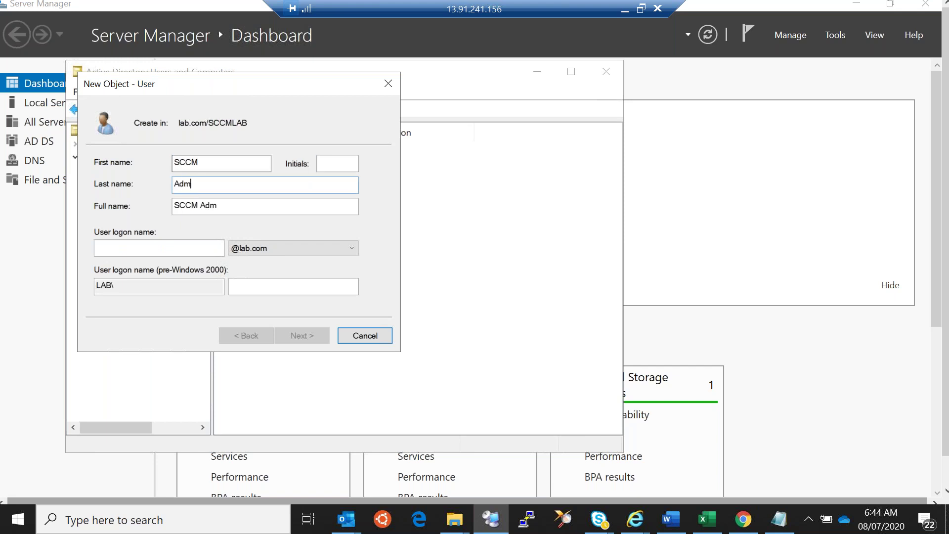
pyautogui.press('Tab')
pyautogui.press('Tab')
pyautogui.write('sccmadmin')
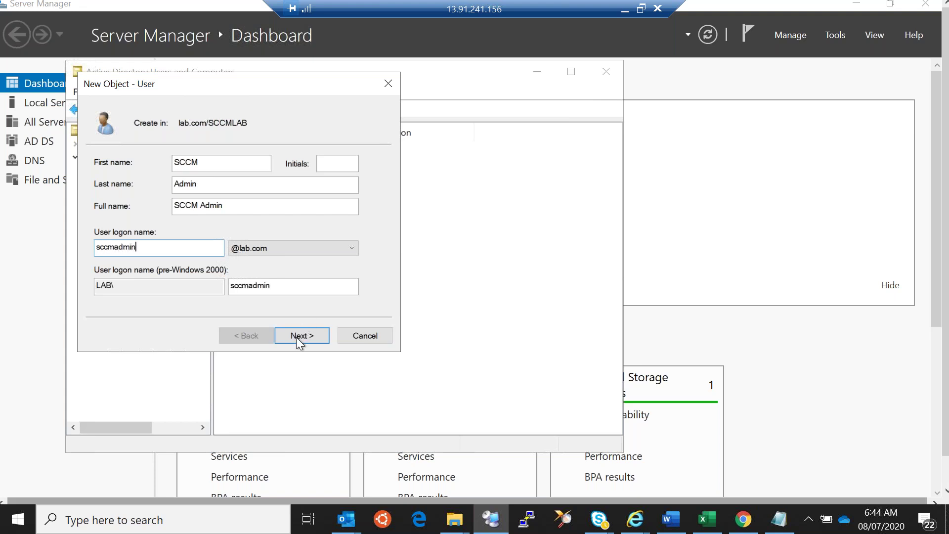
# Step: Paste the account password, set Password never expires, and finish creating SCCM Admin
pyautogui.click(296, 338)
pyautogui.hotkey('ctrl', 'v')
pyautogui.hotkey('ctrl', 'v')
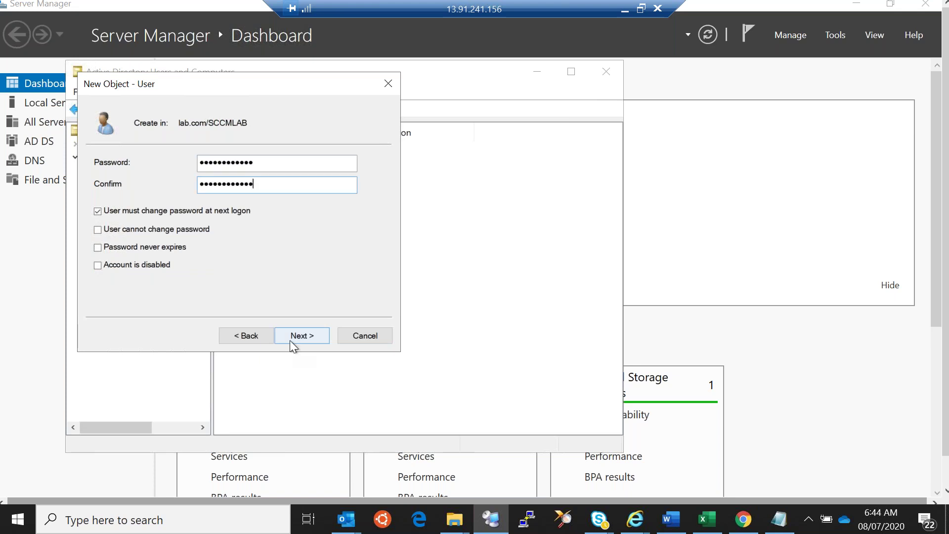
pyautogui.press('Tab')
pyautogui.press('space')
pyautogui.press('space')
pyautogui.click(97, 247)
pyautogui.click(298, 340)
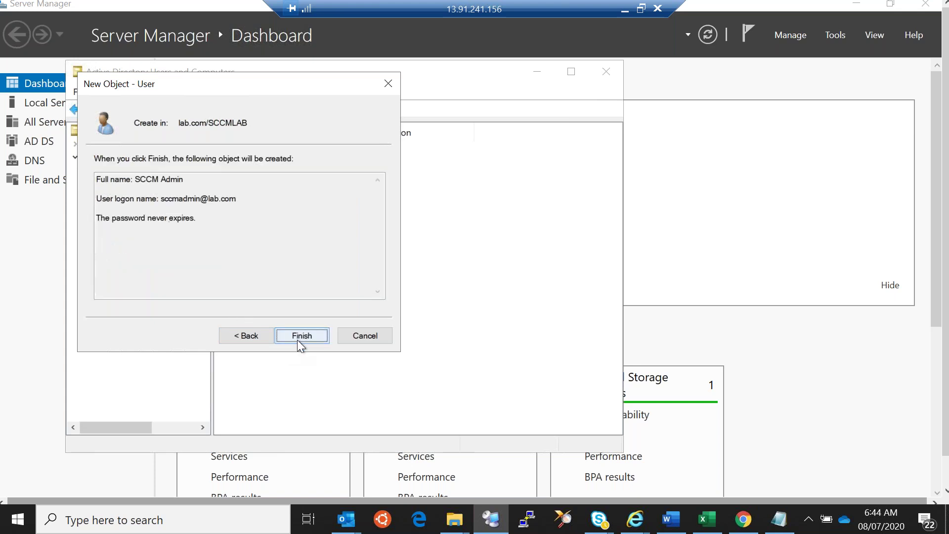
pyautogui.click(301, 336)
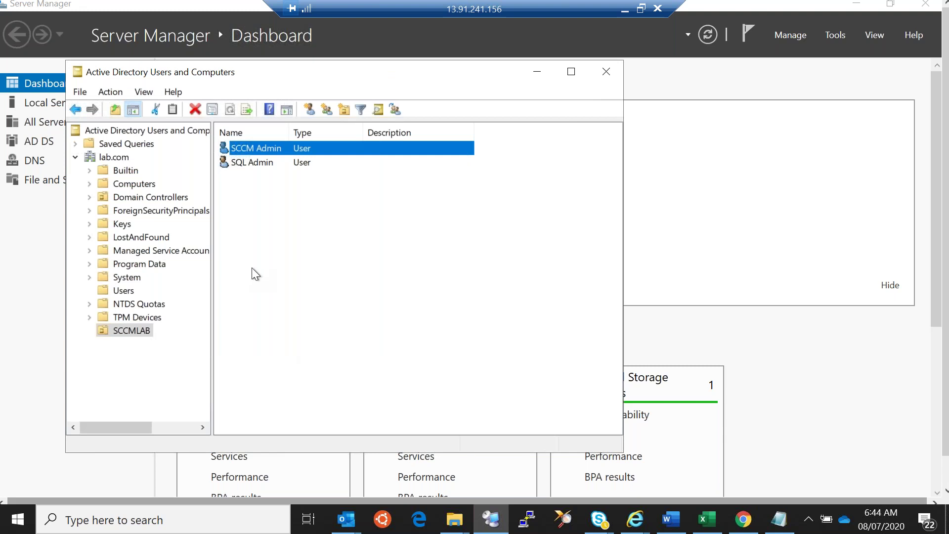
# Step: Start a third SCCMLAB user, entering the person's first name and matching logon name
pyautogui.rightClick(255, 225)
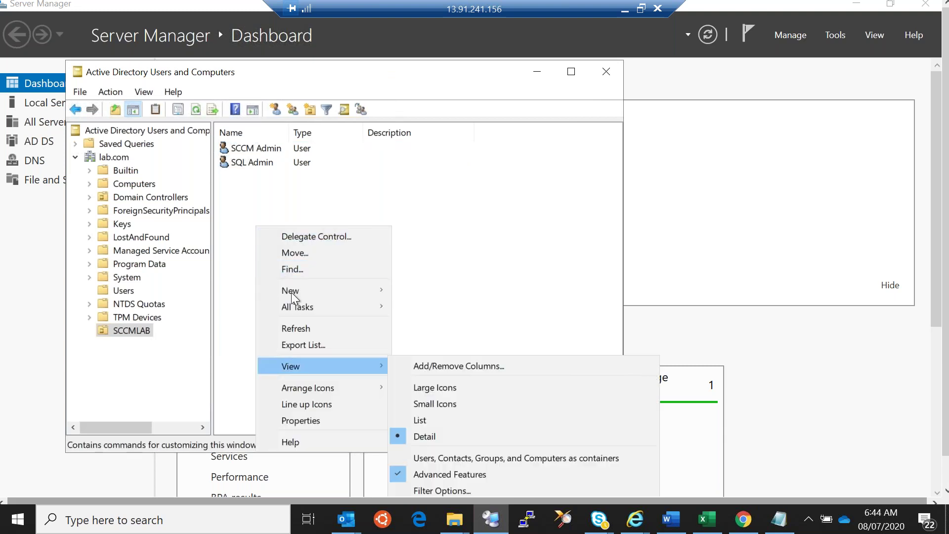
pyautogui.moveTo(301, 289)
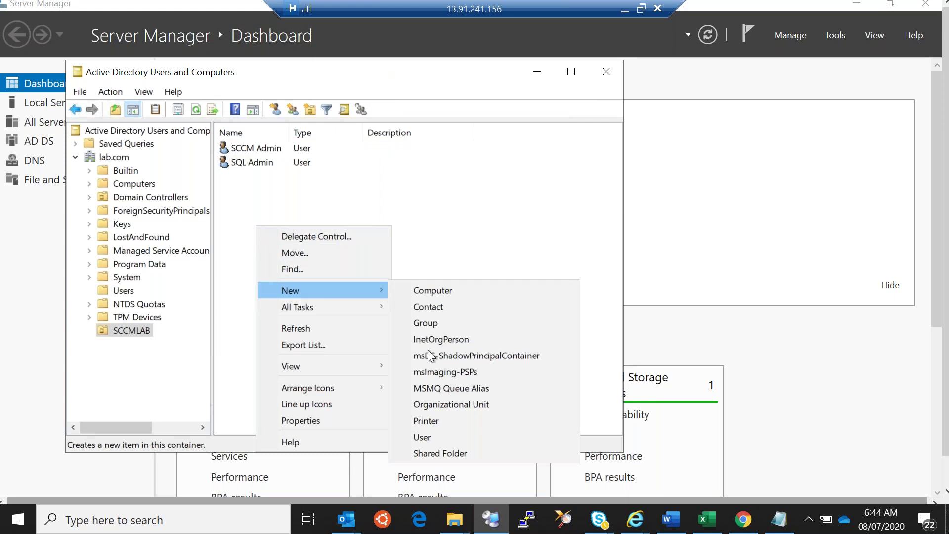
pyautogui.click(422, 437)
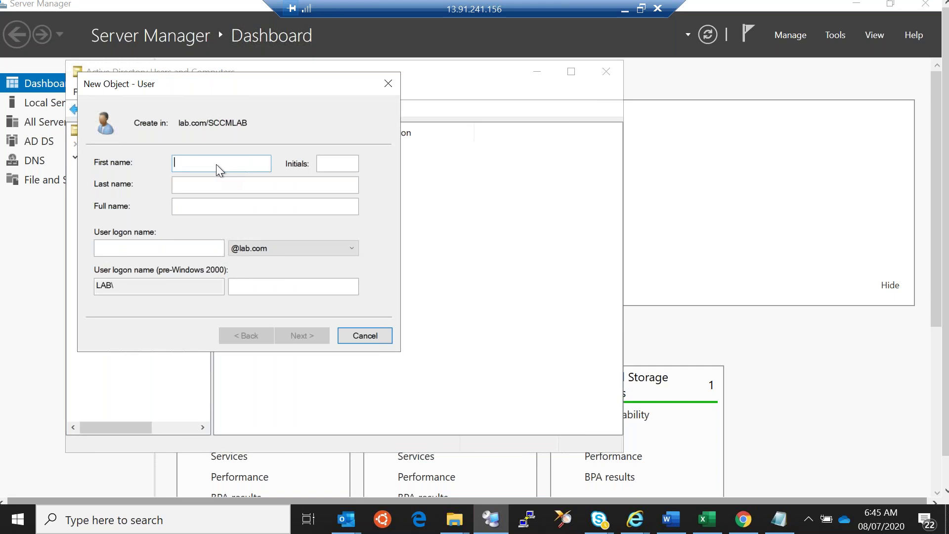
pyautogui.write('siva')
pyautogui.press('Tab')
pyautogui.press('Tab')
pyautogui.press('Tab')
pyautogui.press('Tab')
pyautogui.press('Tab')
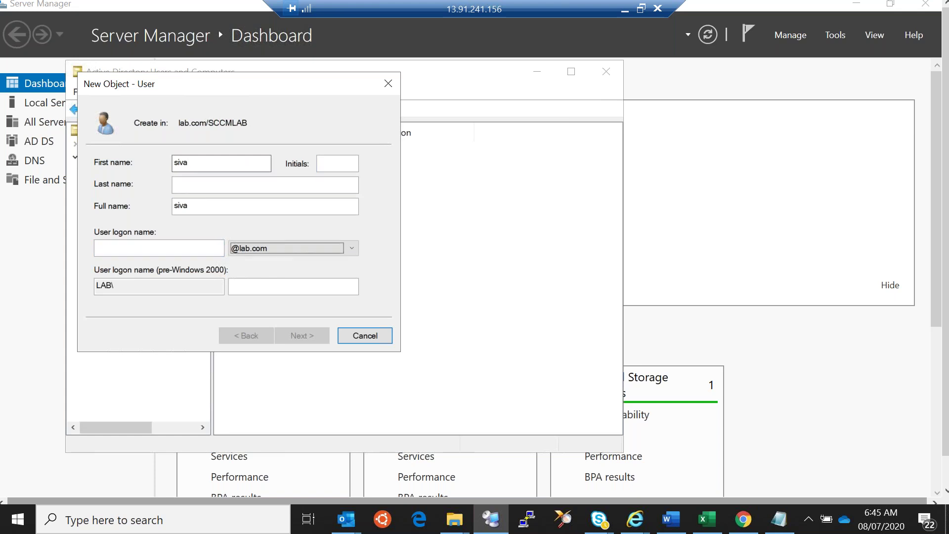
pyautogui.click(123, 252)
pyautogui.write('siv')
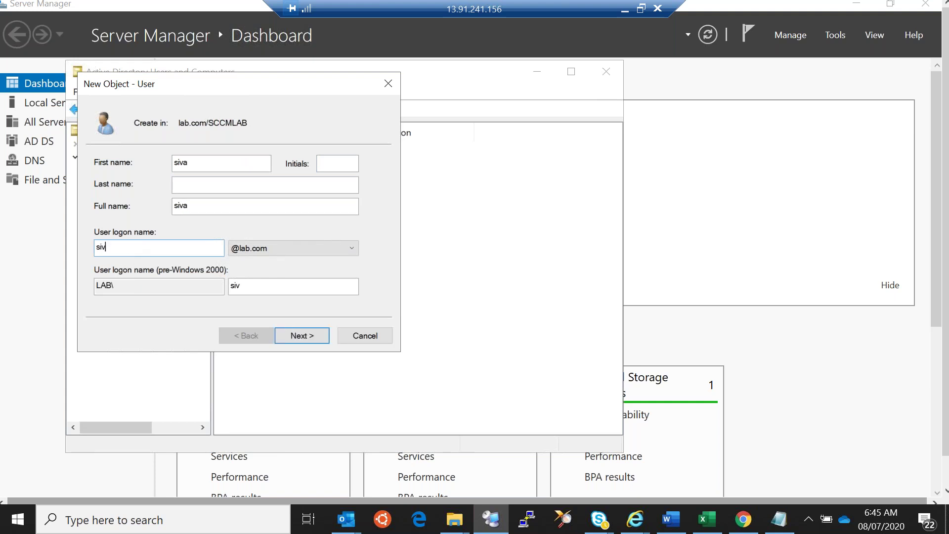
pyautogui.press('Tab')
pyautogui.click(197, 160)
pyautogui.write('Siva')
pyautogui.click(126, 248)
pyautogui.write('siva')
# Step: Set and confirm the password, make it never expire, finish, and bring the notes forward
pyautogui.click(303, 339)
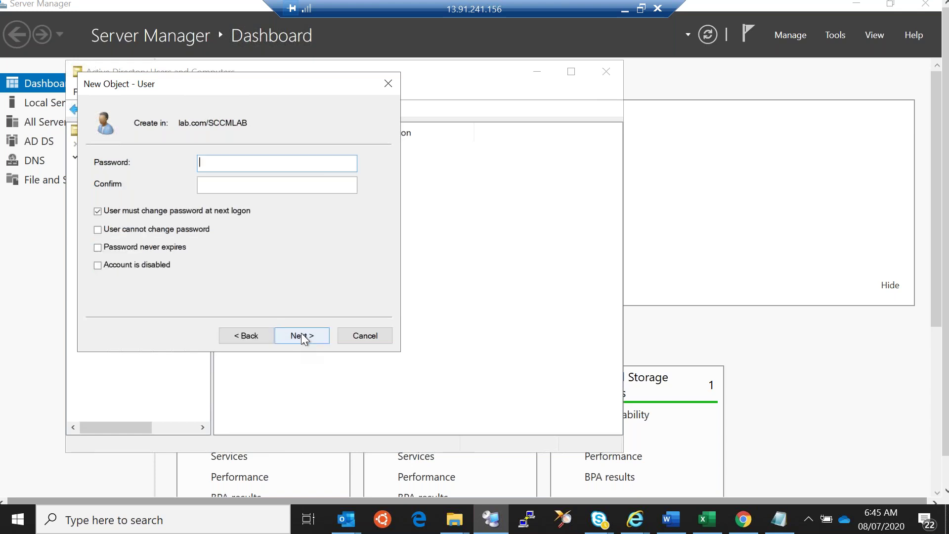
pyautogui.write('************')
pyautogui.press('Tab')
pyautogui.write('************')
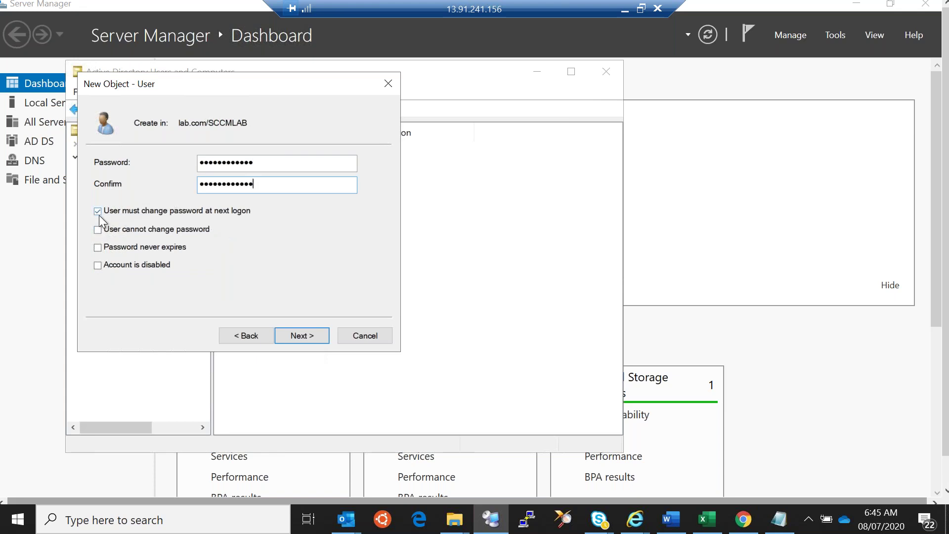
pyautogui.press('Tab')
pyautogui.click(97, 247)
pyautogui.click(293, 337)
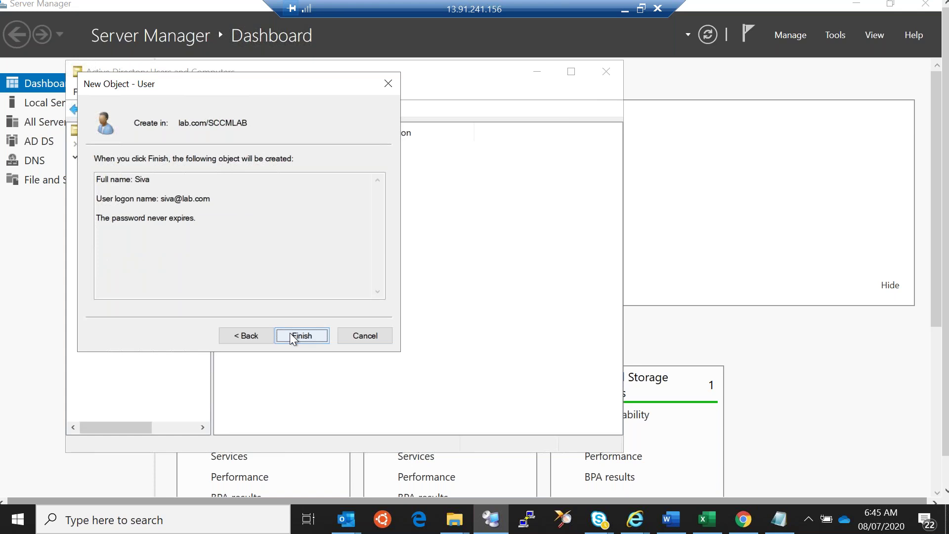
pyautogui.click(291, 335)
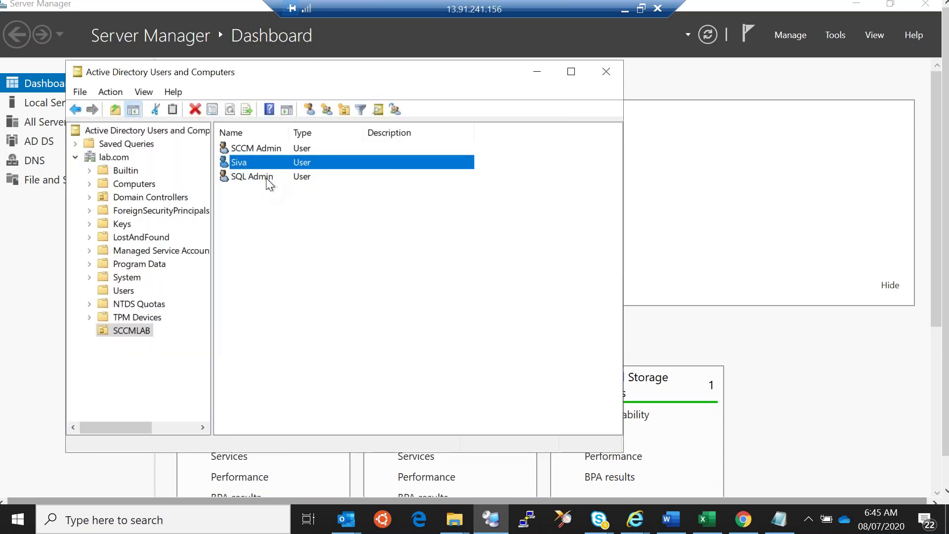
pyautogui.click(778, 519)
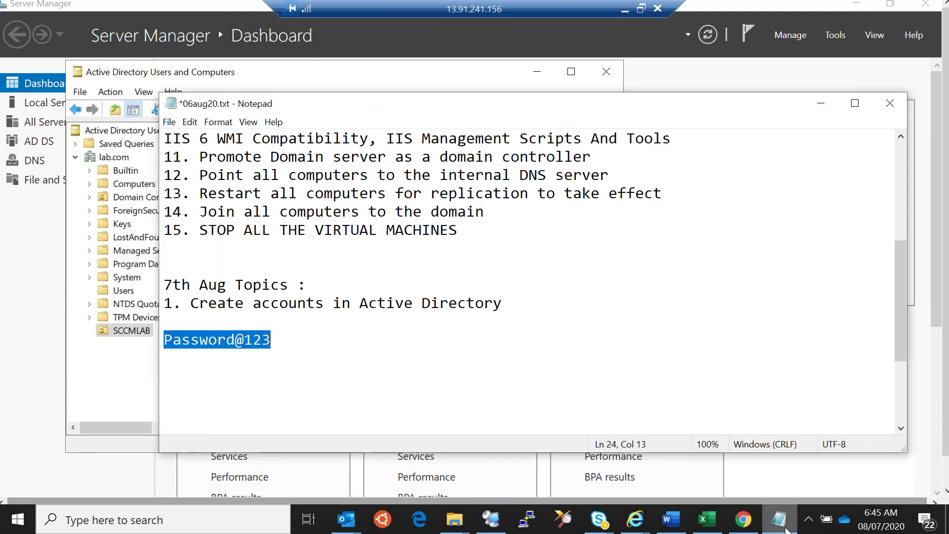
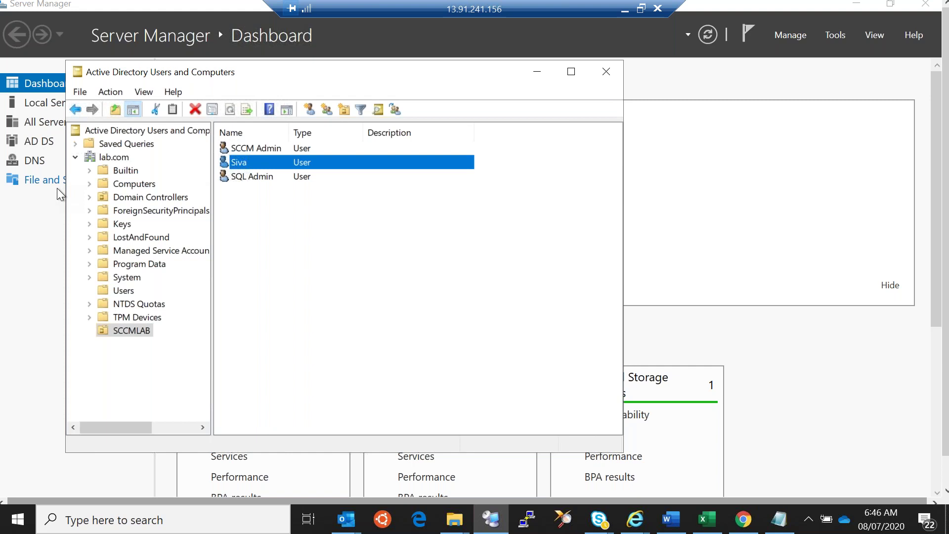
# Step: Add the three selected SCCMLAB user accounts to the Domain Admins group and confirm
pyautogui.click(267, 221)
pyautogui.click(256, 149)
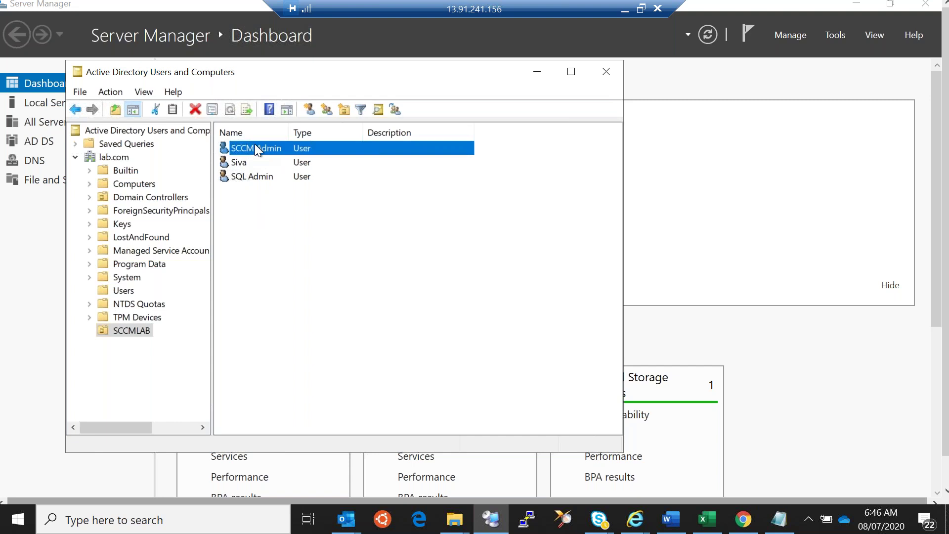
pyautogui.hotkey('ctrl', 'a')
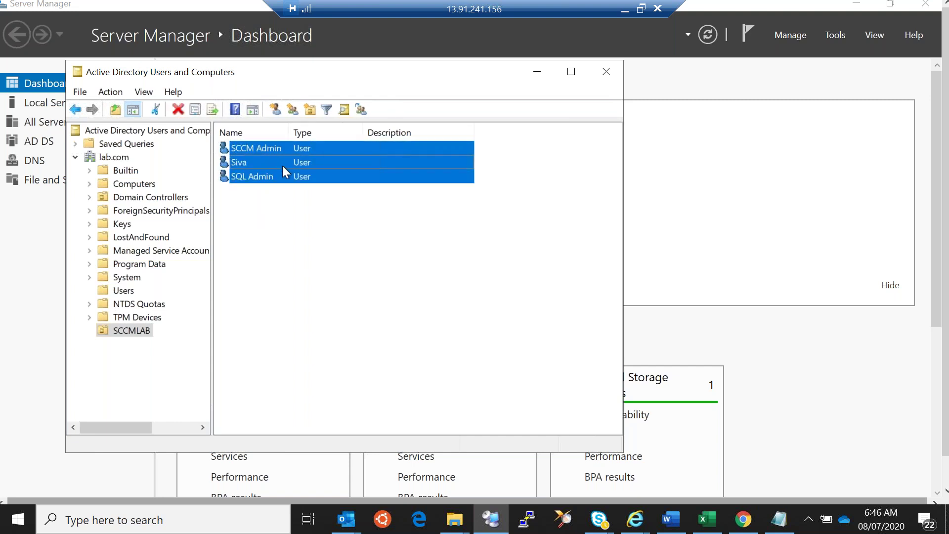
pyautogui.rightClick(282, 165)
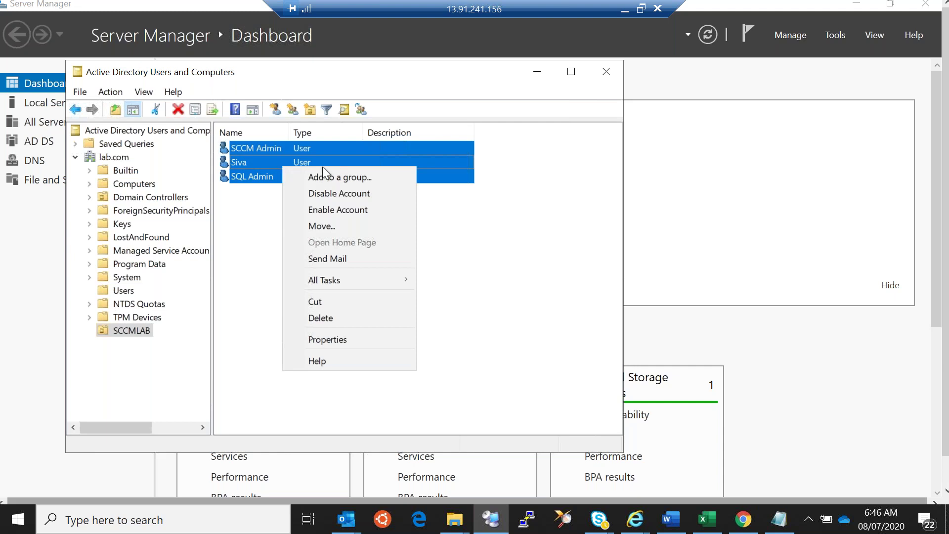
pyautogui.click(350, 176)
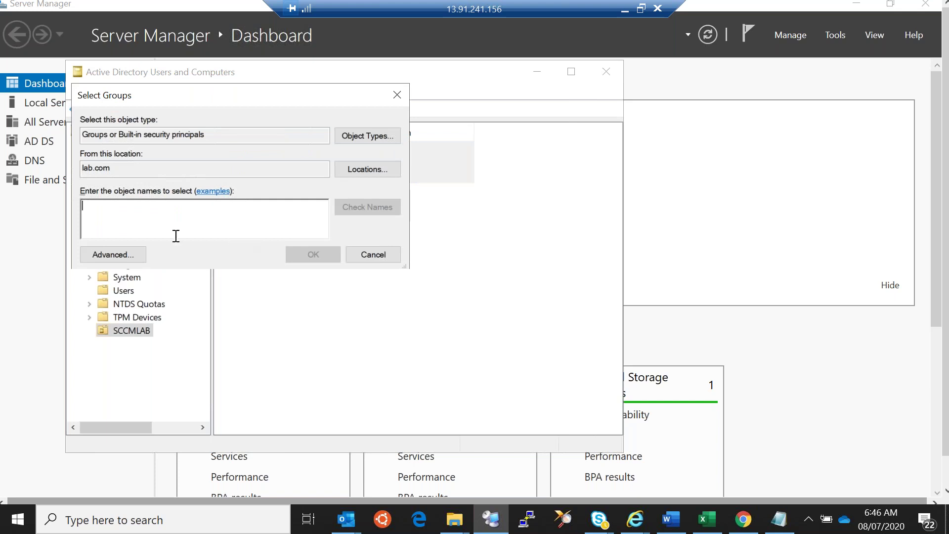
pyautogui.write('domain admin')
pyautogui.click(367, 209)
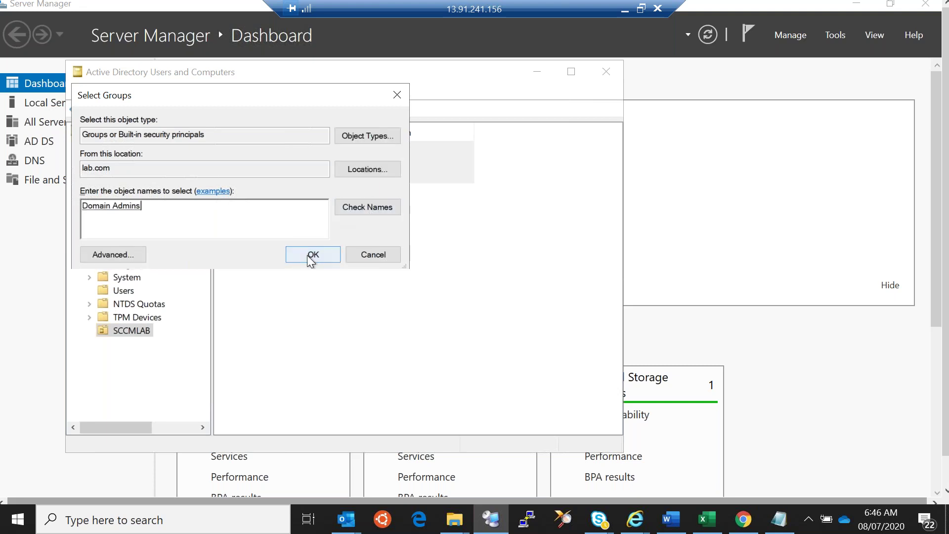
pyautogui.click(310, 255)
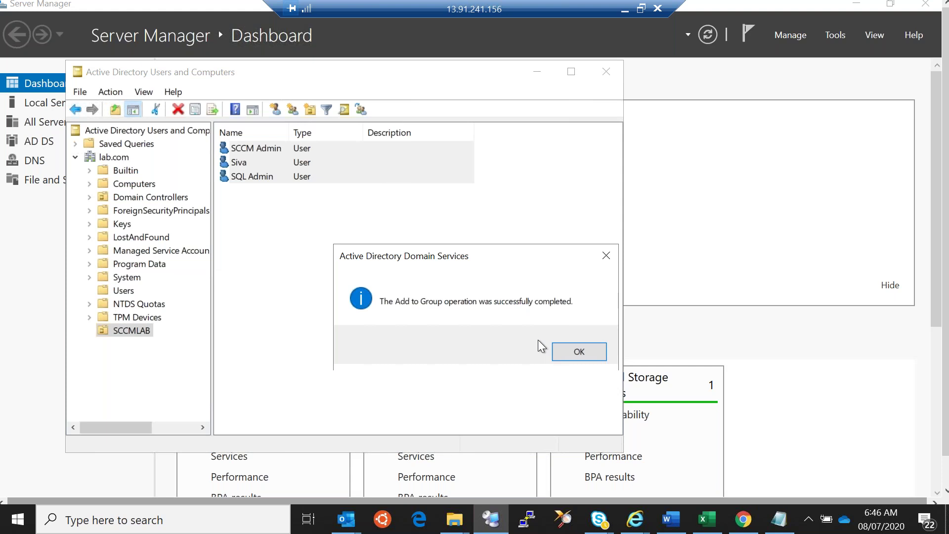
pyautogui.click(569, 348)
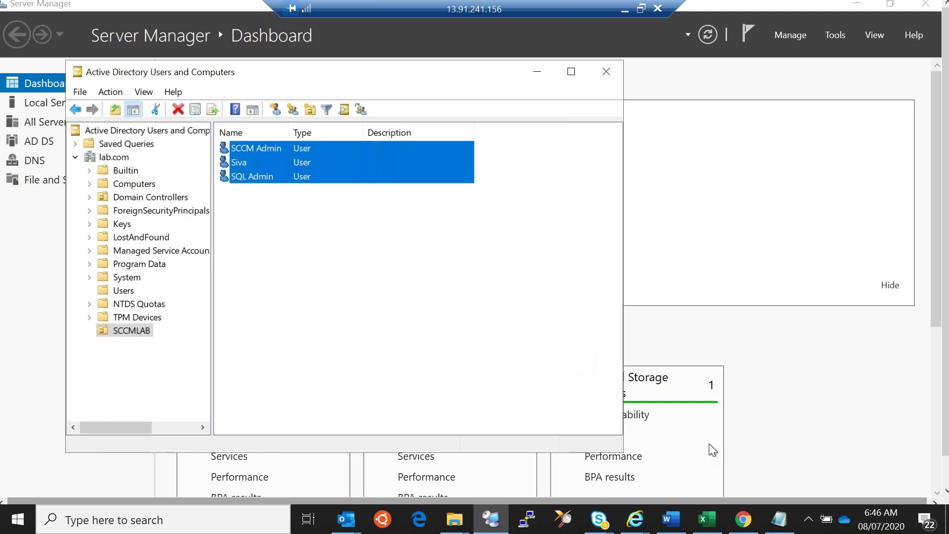
pyautogui.click(778, 520)
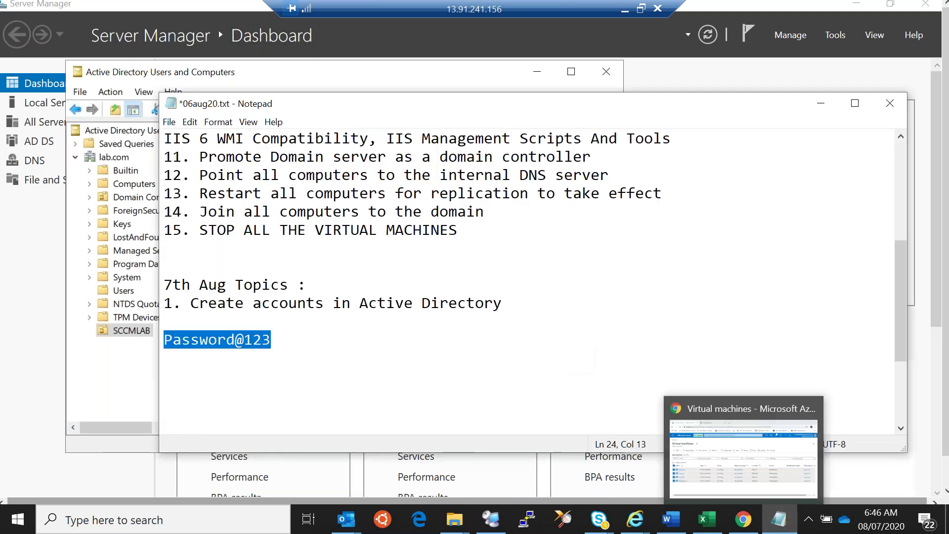
# Step: Add '2. Added accounts into domain admin group' and '3. Add login credentials into RDCM' to the notes
pyautogui.click(507, 301)
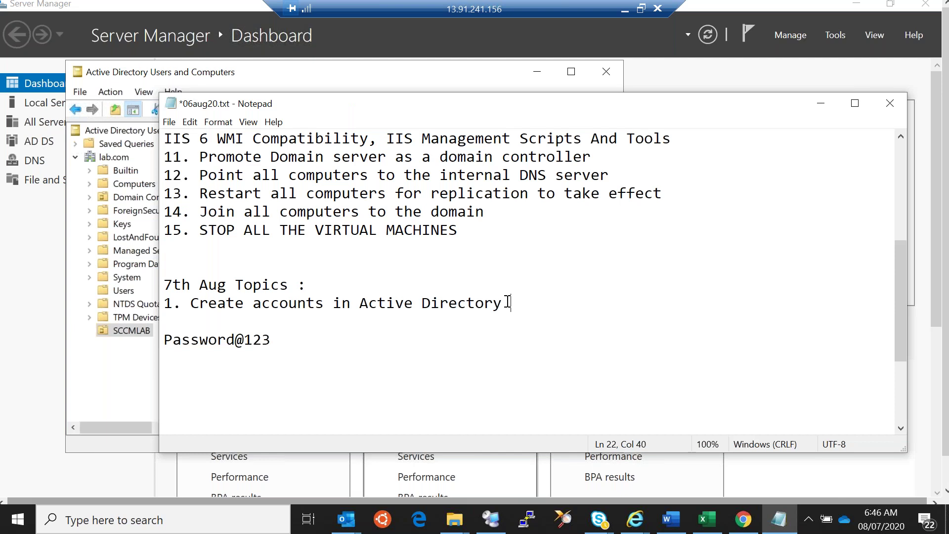
pyautogui.press('Return')
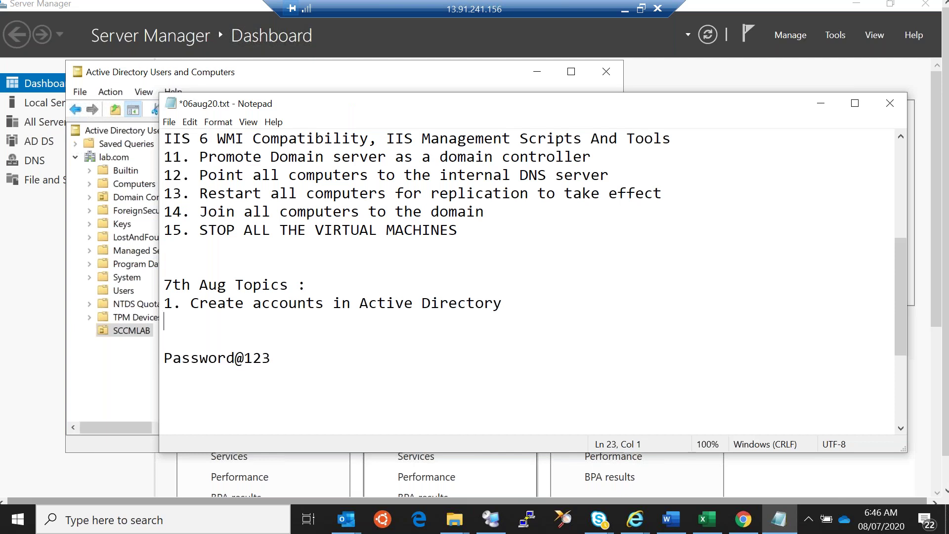
pyautogui.write('2. Added accounts into domain ad')
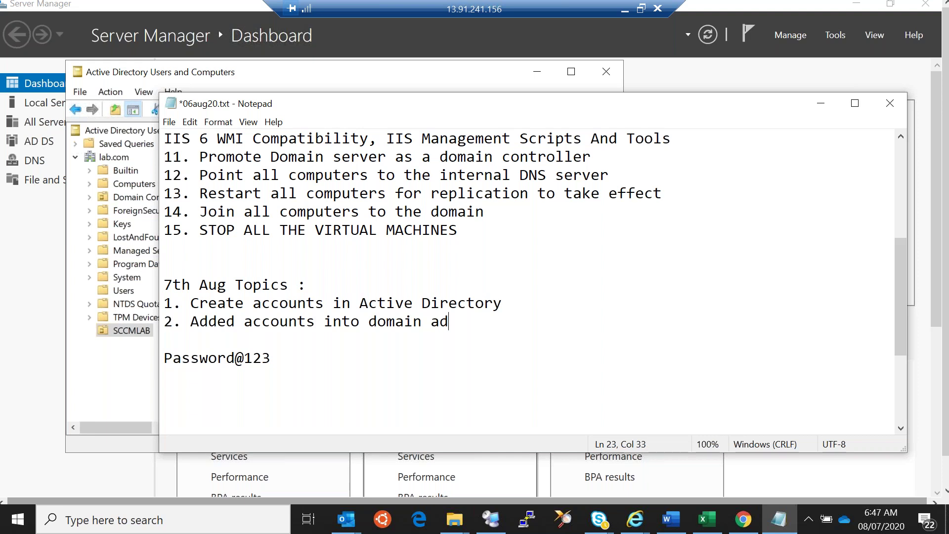
pyautogui.write('min group')
pyautogui.press('Return')
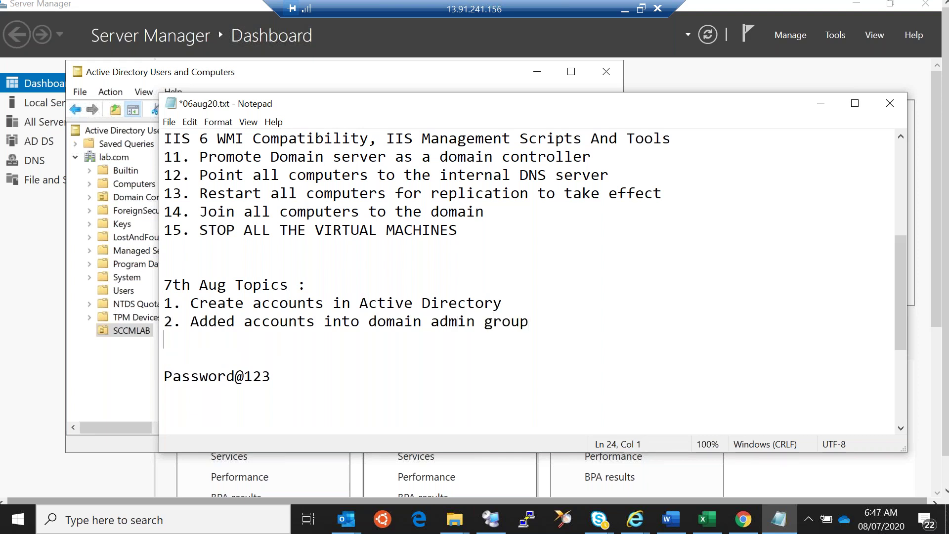
pyautogui.write('3. Add login ')
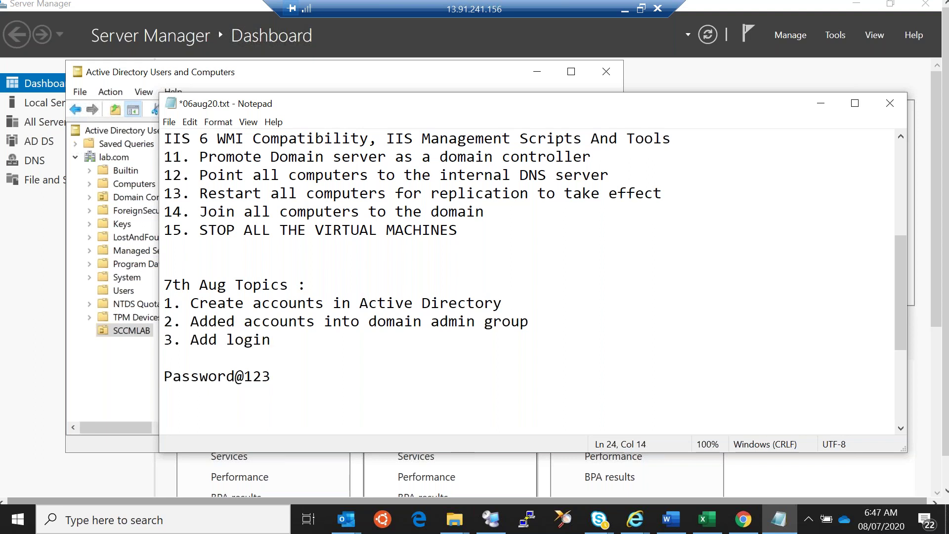
pyautogui.write('credentials into ')
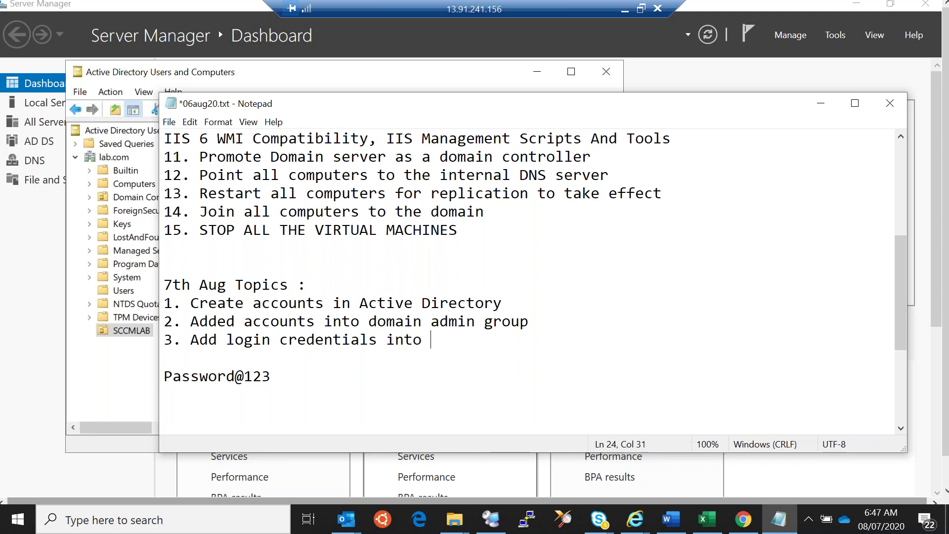
pyautogui.write('RDCM')
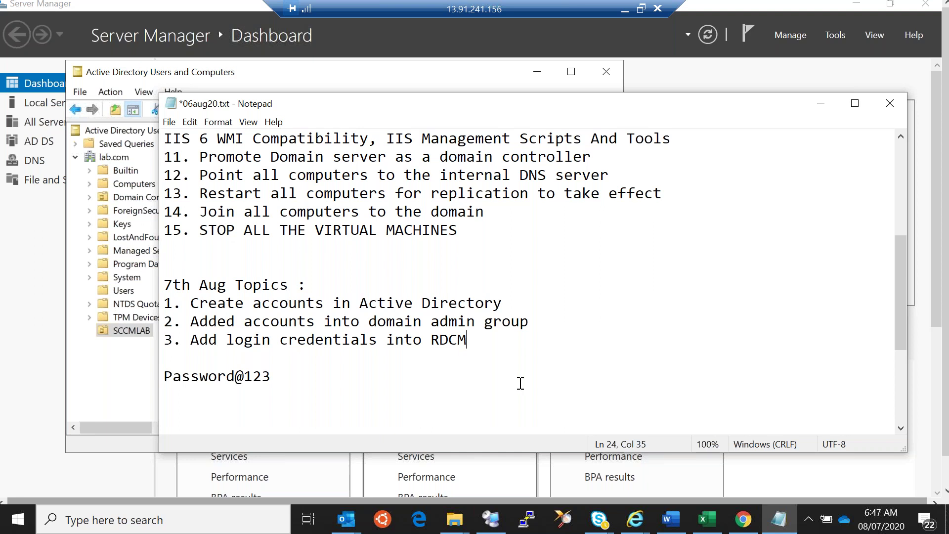
pyautogui.click(487, 520)
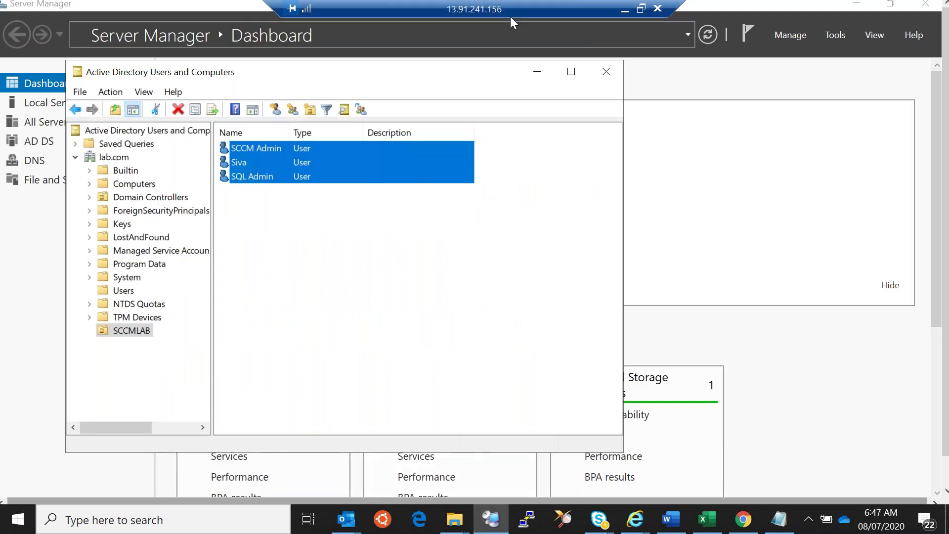
# Step: Give the Domain server non-inherited logon credentials: a new user name, the account password and domain lab.com
pyautogui.doubleClick(339, 7)
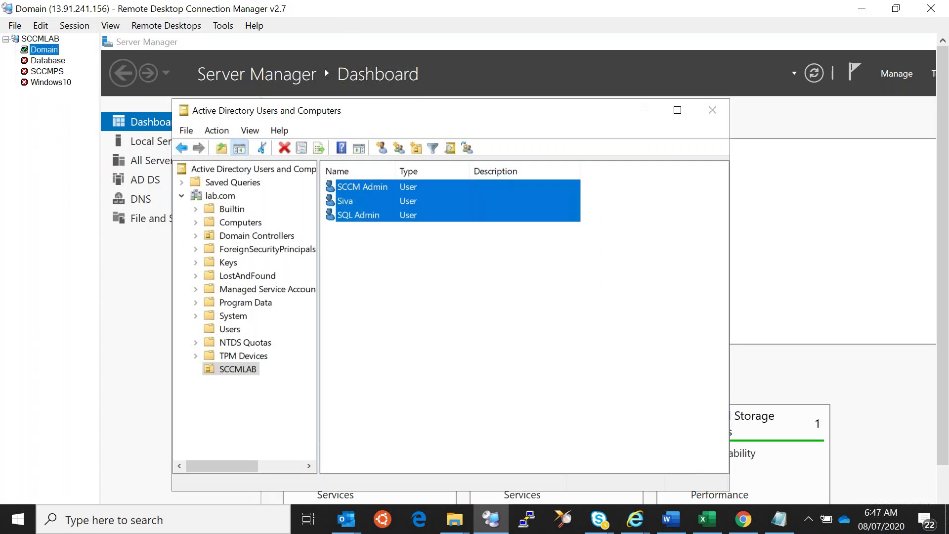
pyautogui.rightClick(46, 50)
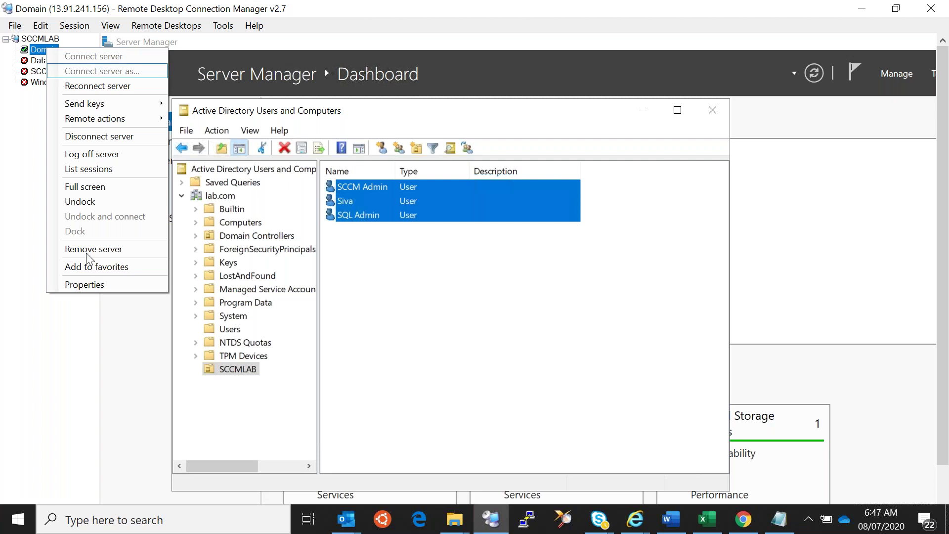
pyautogui.click(87, 287)
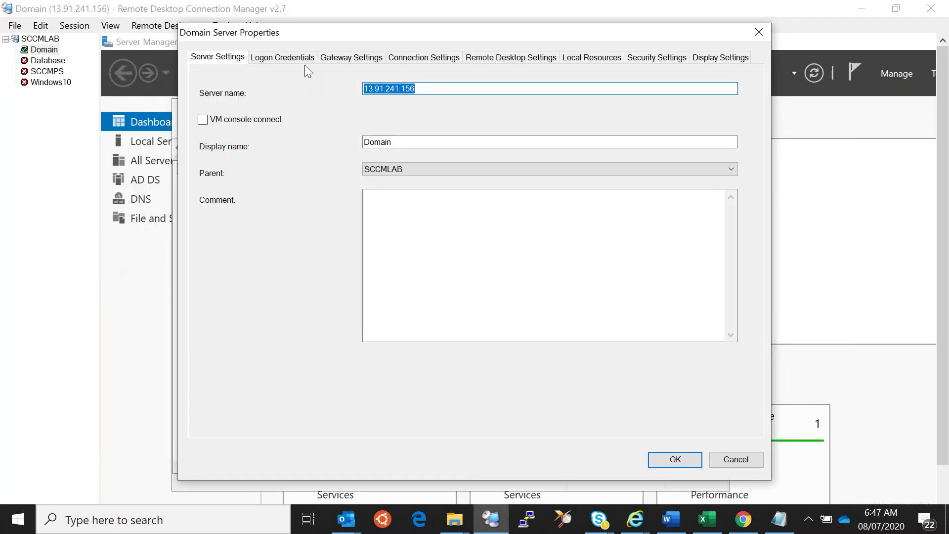
pyautogui.click(284, 60)
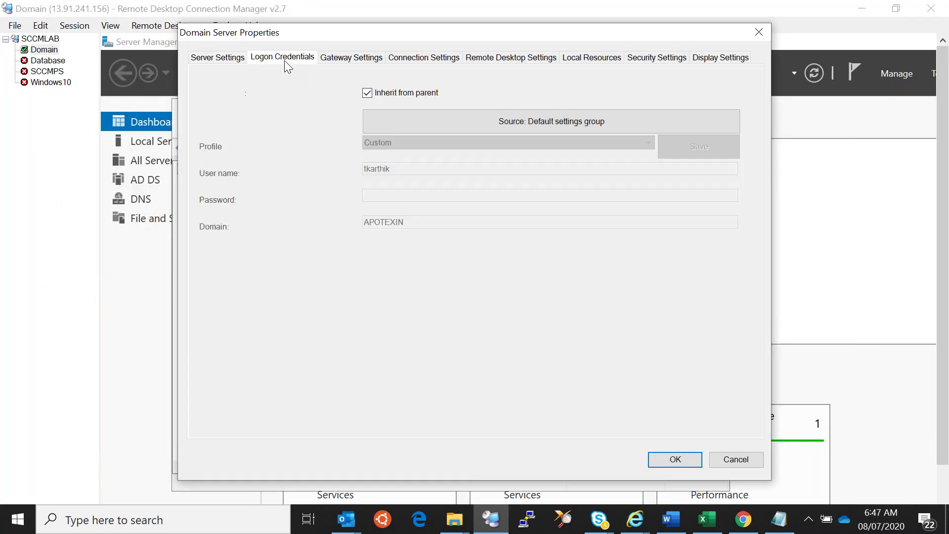
pyautogui.click(370, 94)
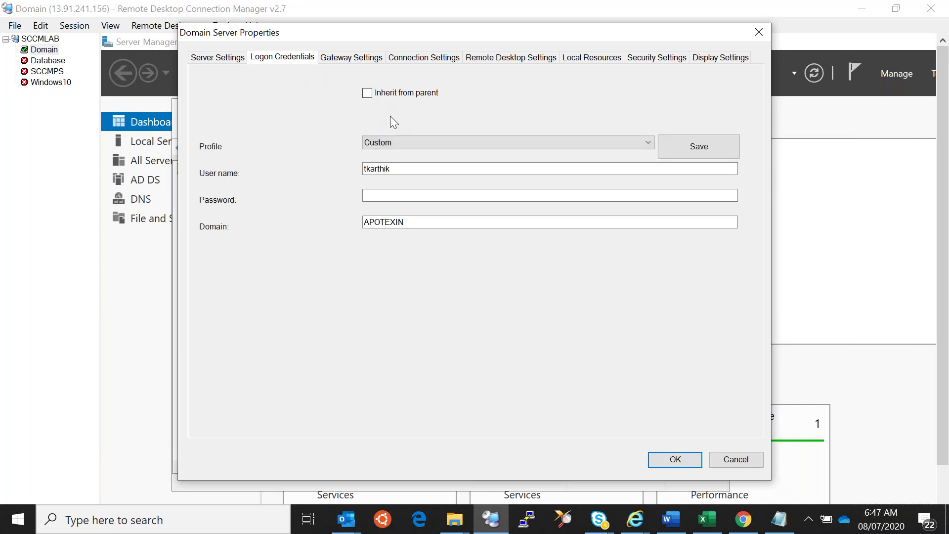
pyautogui.moveTo(410, 170); pyautogui.dragTo(334, 167)
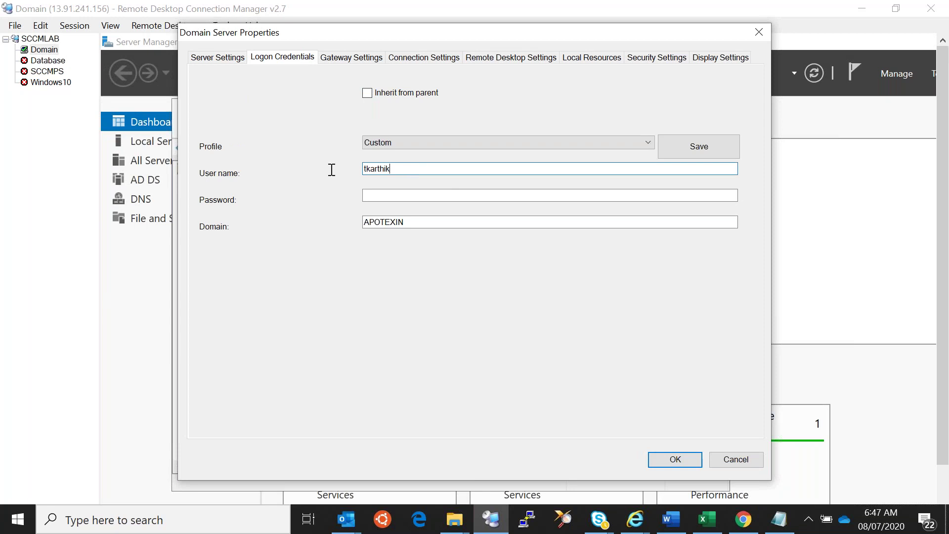
pyautogui.write('karthik')
pyautogui.click(364, 195)
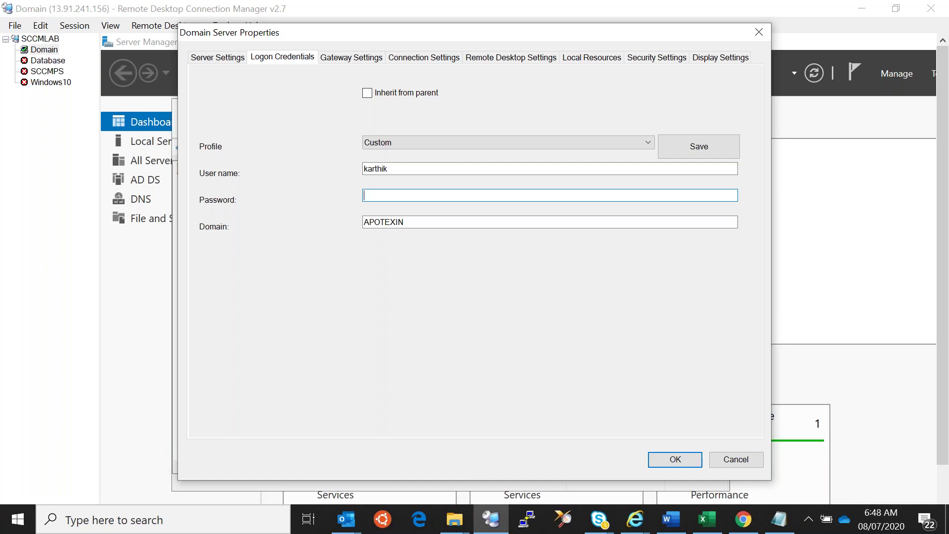
pyautogui.hotkey('ctrl', 'v')
pyautogui.moveTo(423, 222); pyautogui.dragTo(359, 210)
pyautogui.write('lab.com')
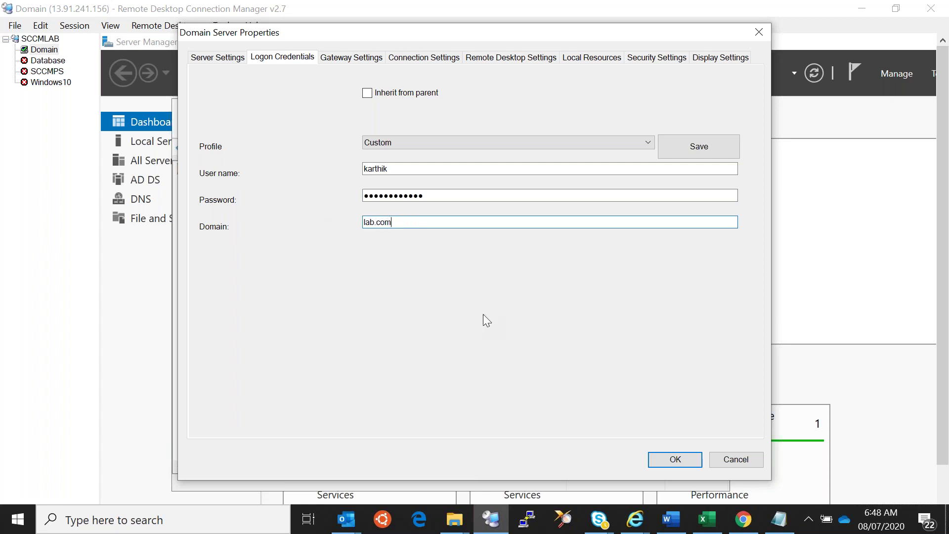
pyautogui.click(668, 458)
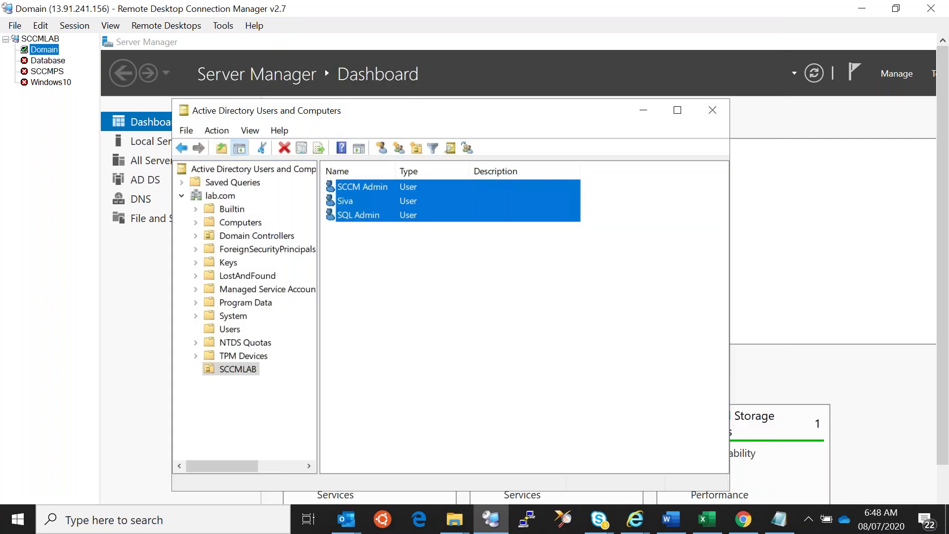
# Step: Disconnect the Domain session and reconnect it using the new credentials
pyautogui.rightClick(41, 51)
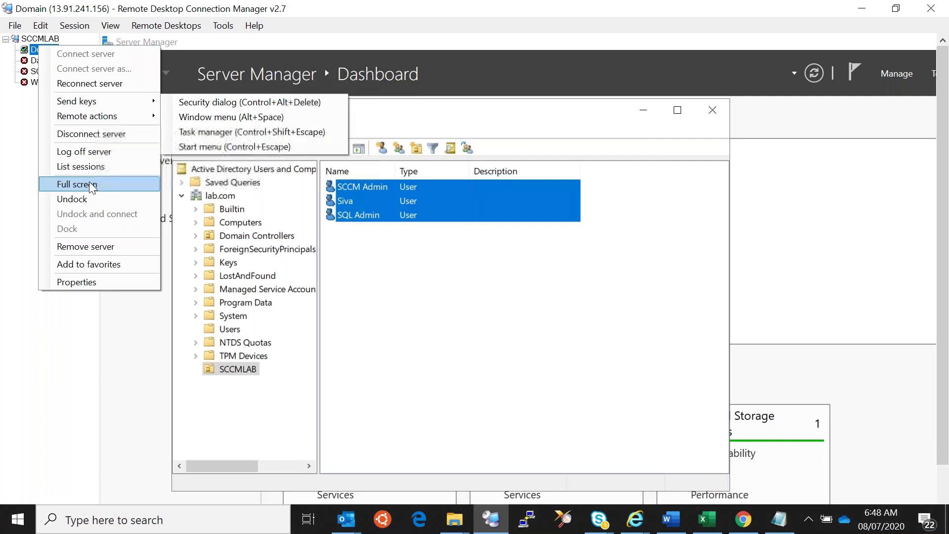
pyautogui.click(87, 134)
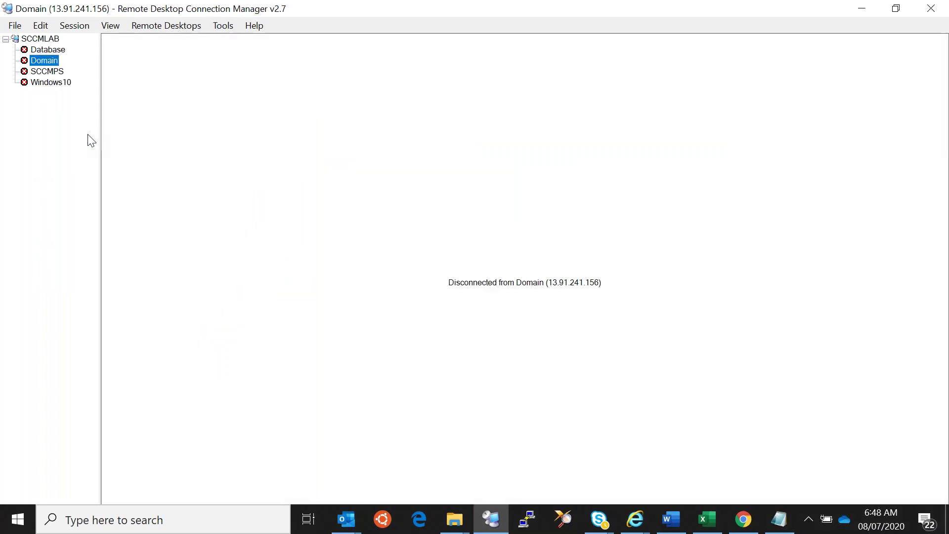
pyautogui.doubleClick(48, 62)
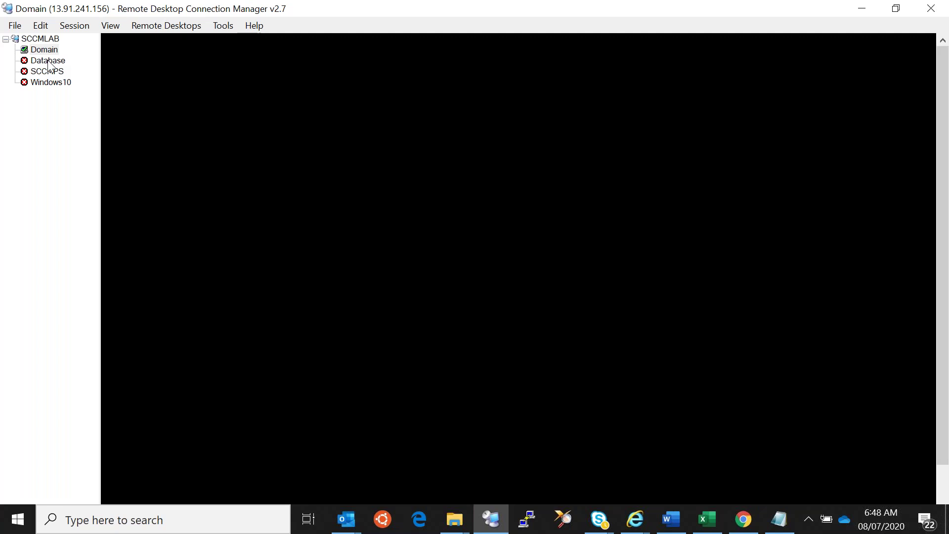
pyautogui.click(48, 60)
pyautogui.press('Up')
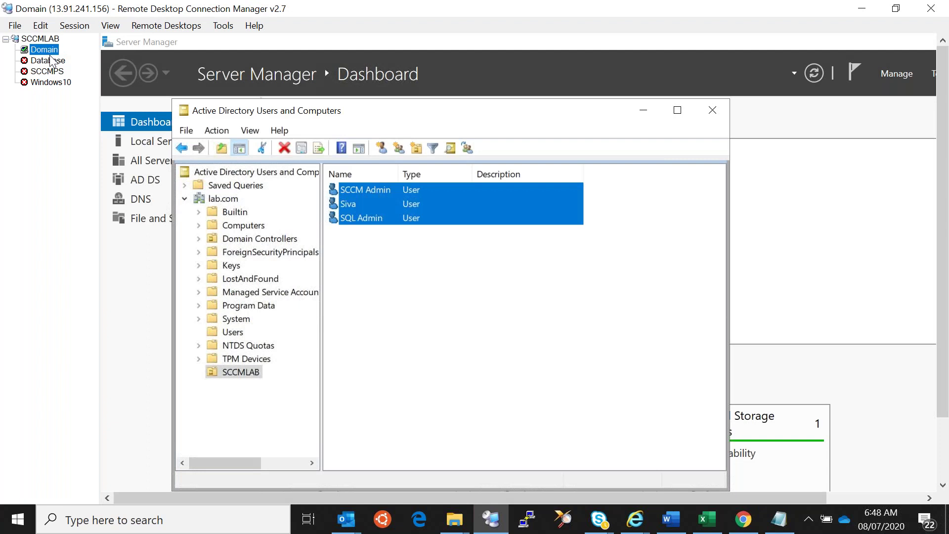
# Step: Set the Database server's own logon credentials to user sqladmin, the account password and domain lab.com
pyautogui.click(52, 60)
pyautogui.rightClick(53, 61)
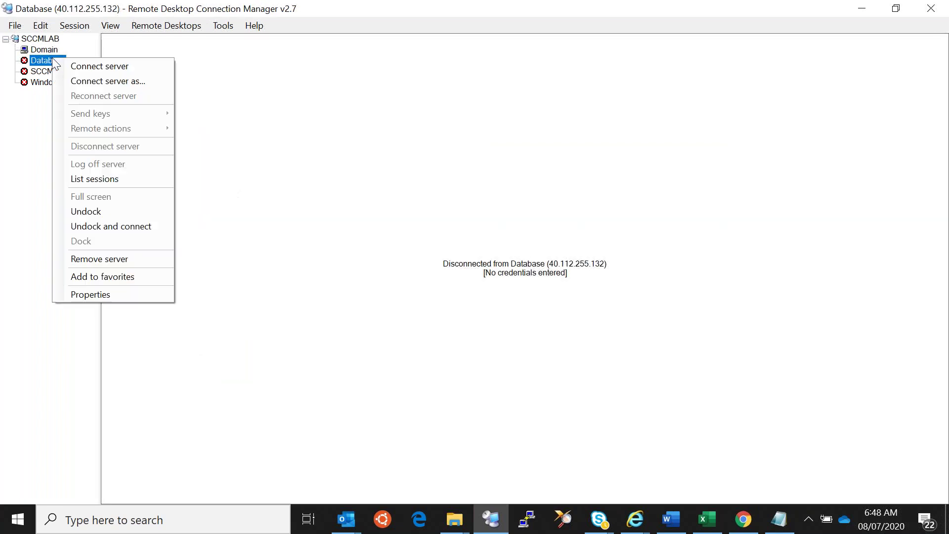
pyautogui.click(95, 295)
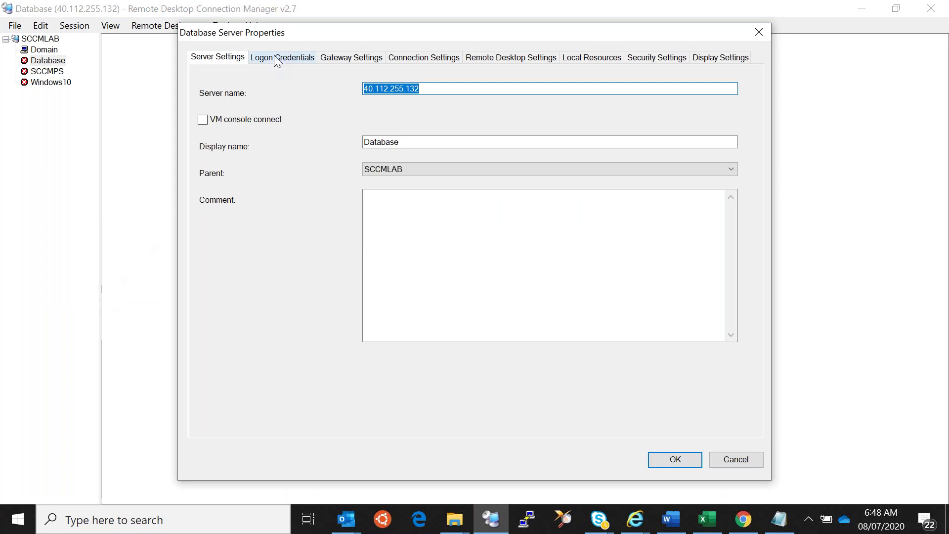
pyautogui.click(279, 60)
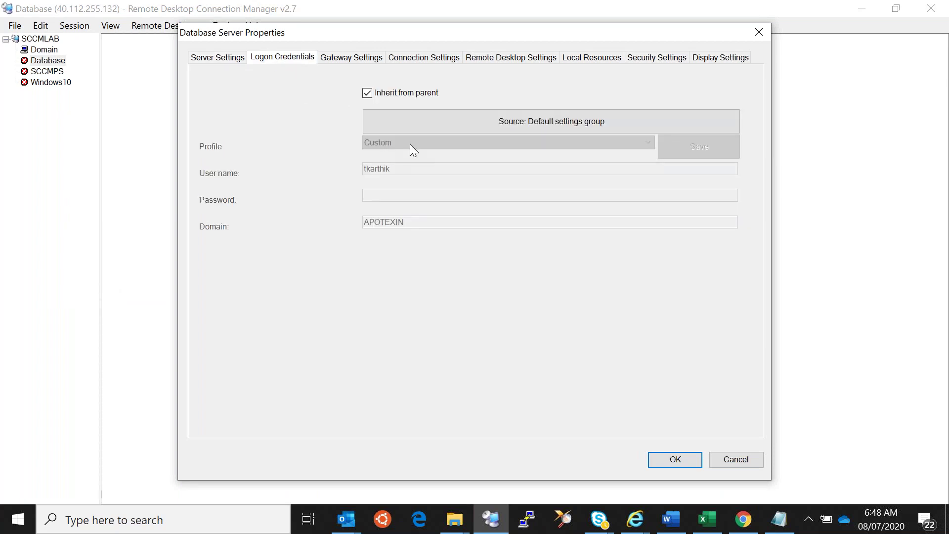
pyautogui.click(373, 95)
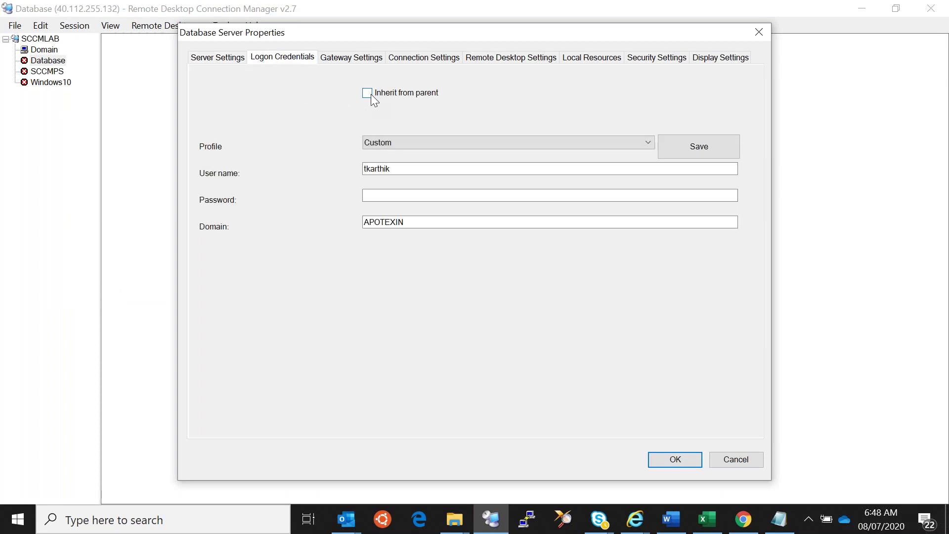
pyautogui.doubleClick(387, 173)
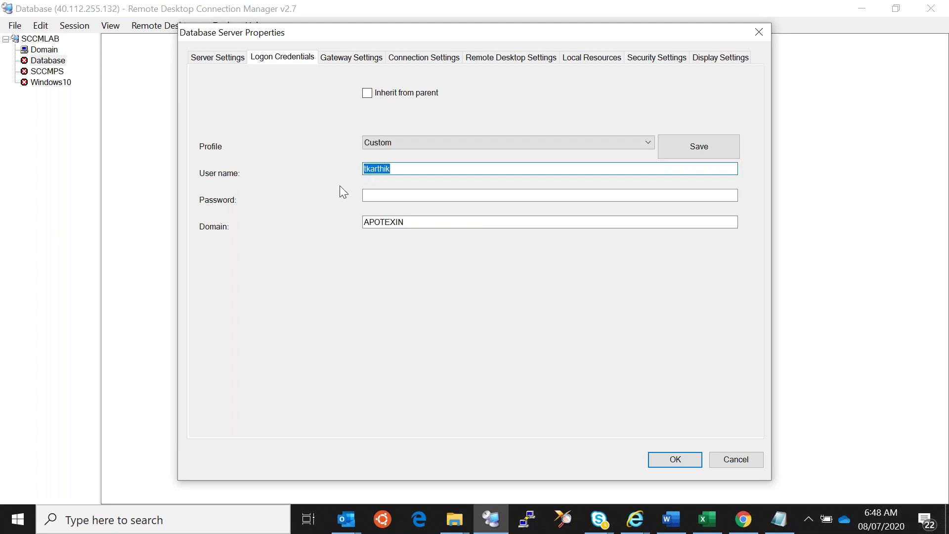
pyautogui.write('sqladmin')
pyautogui.press('Tab')
pyautogui.hotkey('ctrl', 'v')
pyautogui.press('Tab')
pyautogui.write('lab.com')
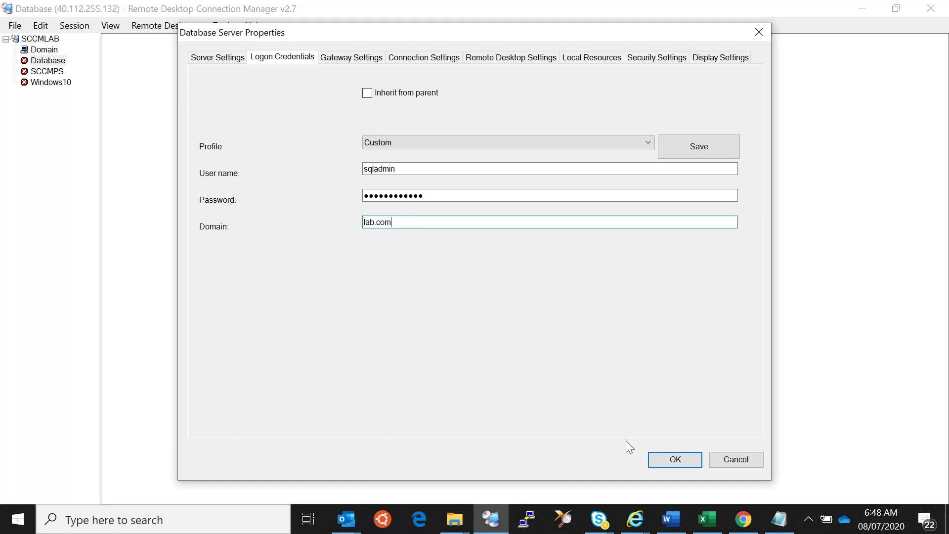
pyautogui.click(660, 459)
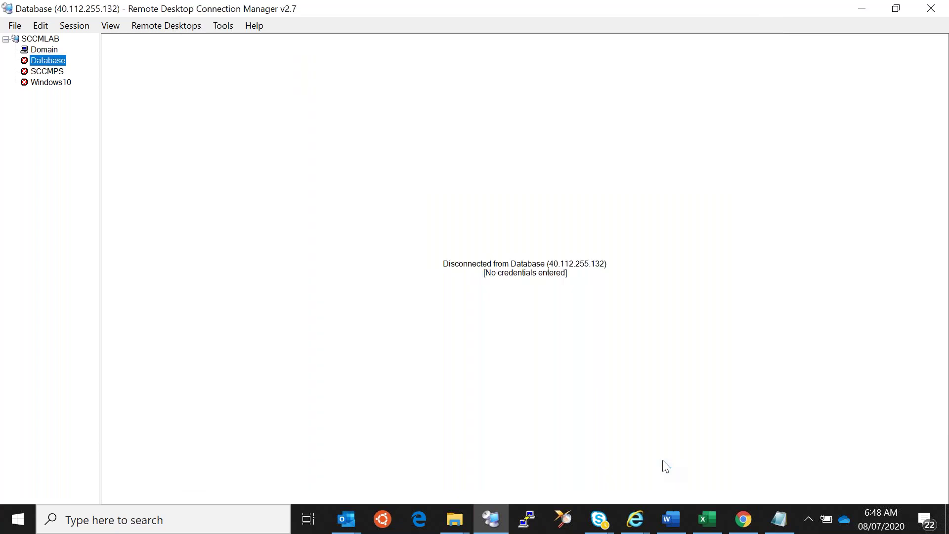
# Step: Connect to the Database server, accepting its certificate without future warnings
pyautogui.doubleClick(50, 61)
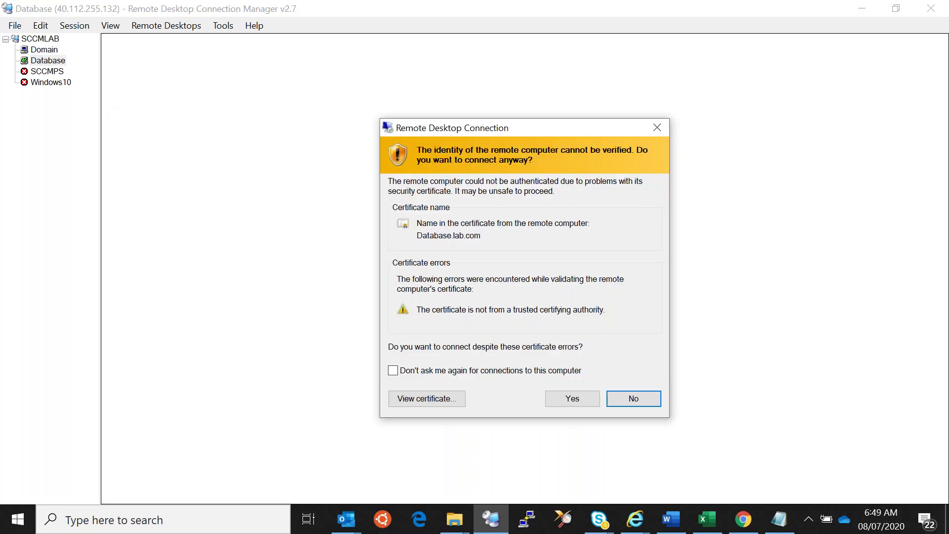
pyautogui.click(392, 370)
pyautogui.click(571, 399)
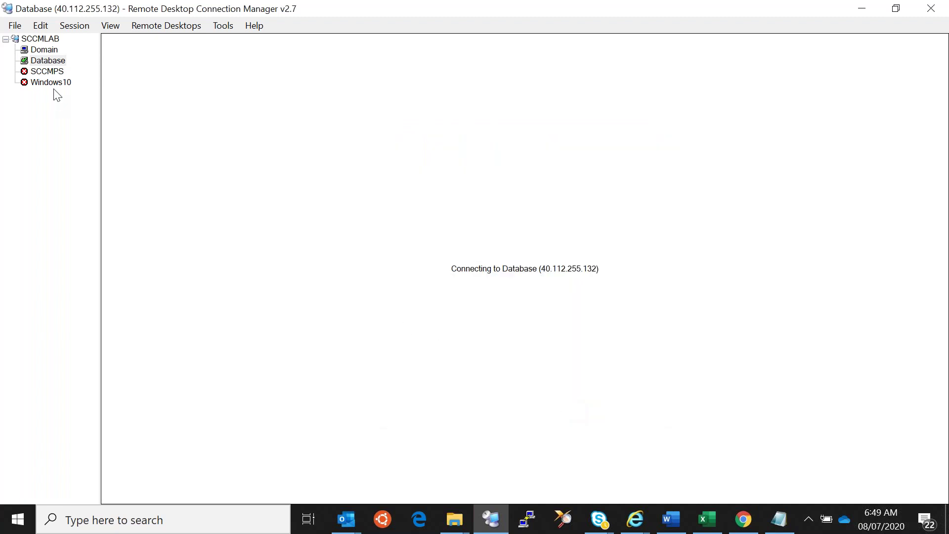
pyautogui.doubleClick(46, 73)
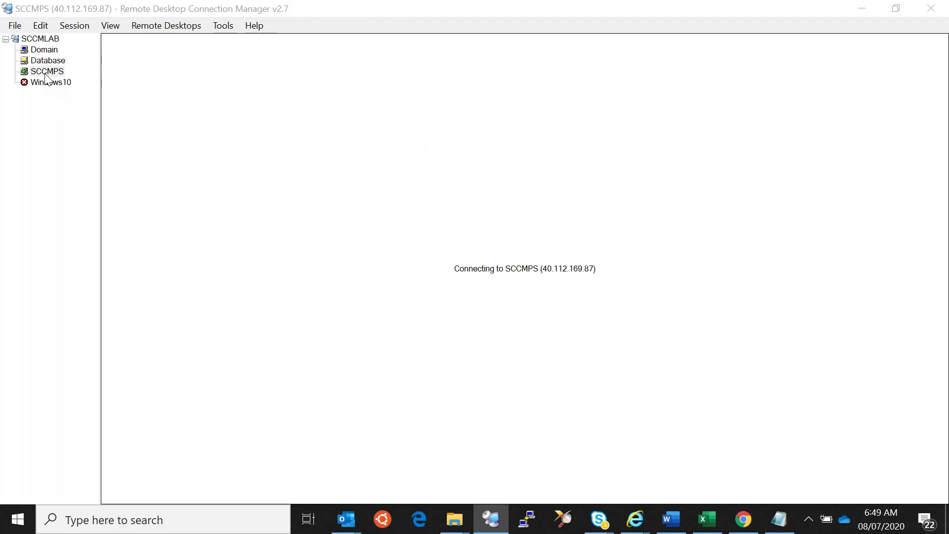
# Step: Set the SCCMPS server's own logon credentials to user sccmadmin, the account password and domain lab.com
pyautogui.click(601, 371)
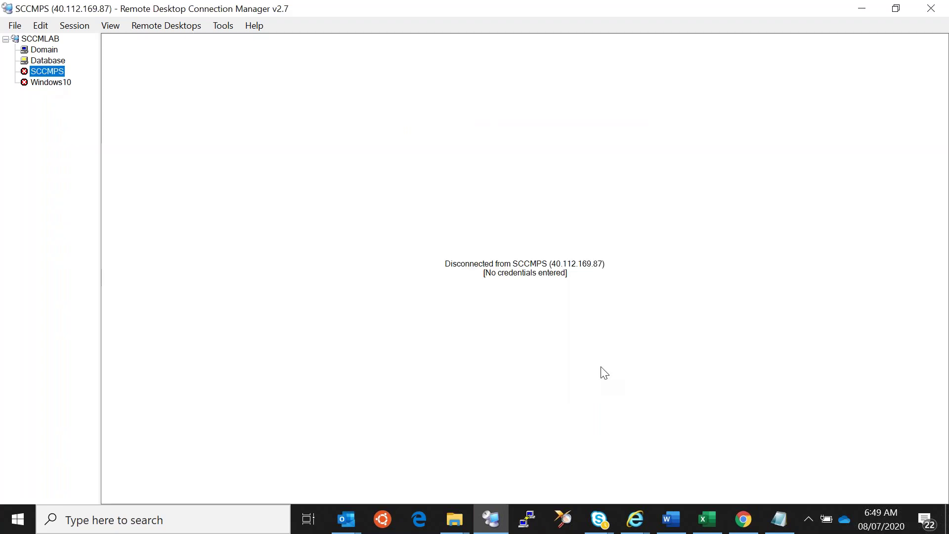
pyautogui.rightClick(54, 73)
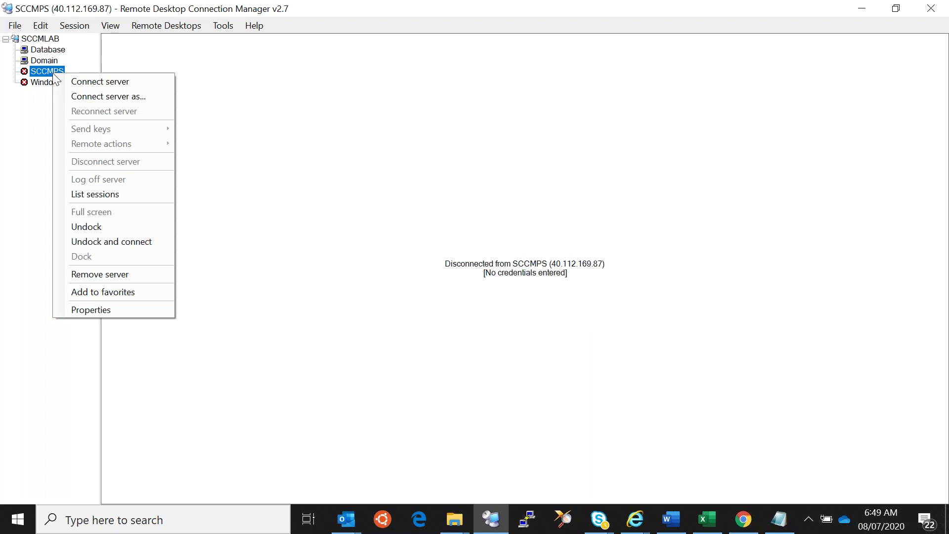
pyautogui.click(105, 310)
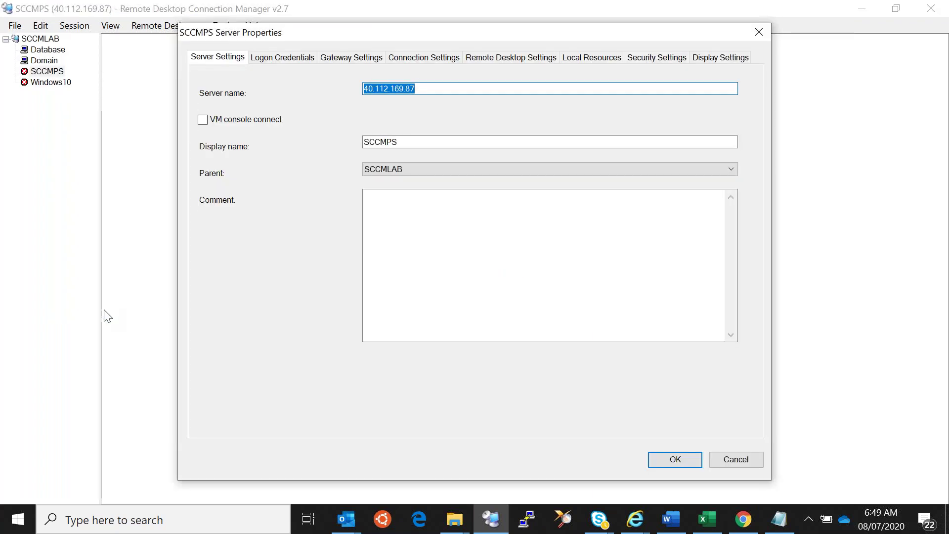
pyautogui.click(278, 58)
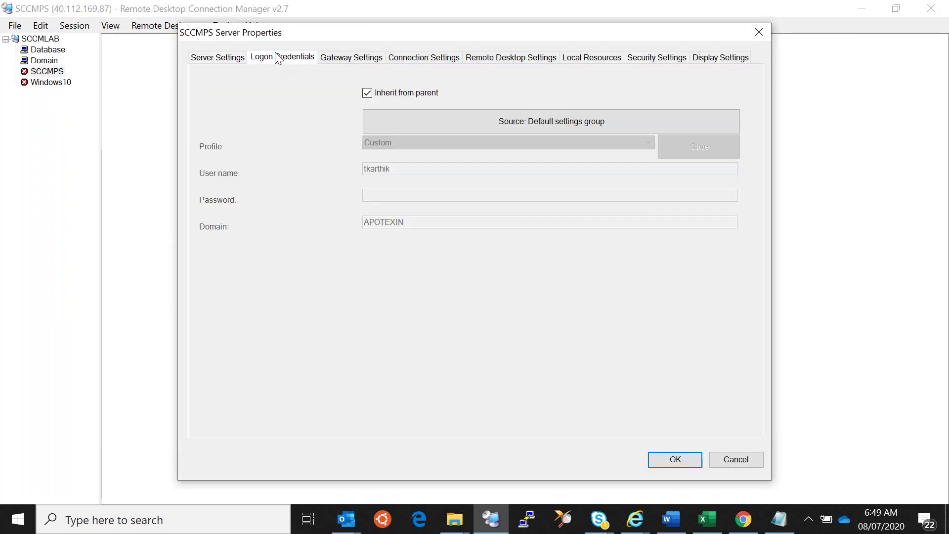
pyautogui.click(366, 92)
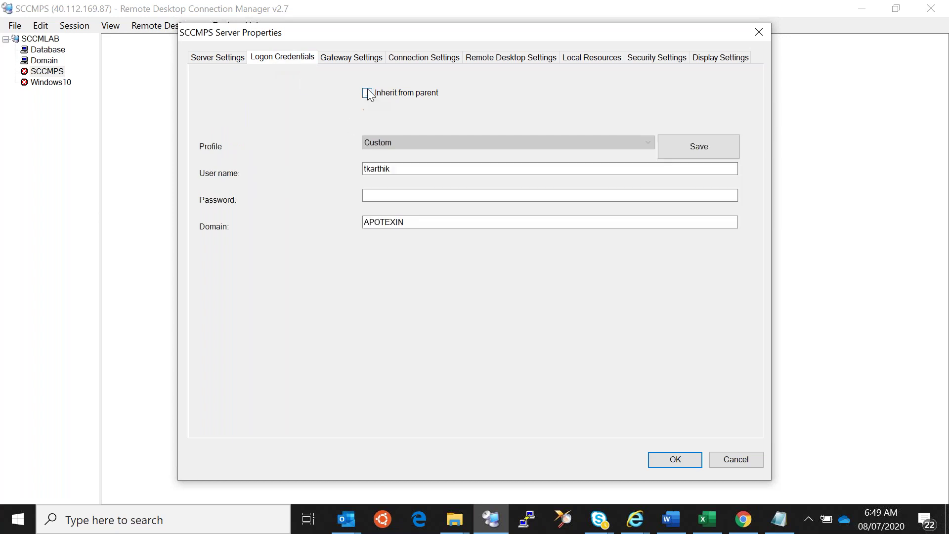
pyautogui.moveTo(390, 168); pyautogui.dragTo(351, 176)
pyautogui.write('sccmadmin')
pyautogui.press('Tab')
pyautogui.write('••••••••••••')
pyautogui.press('Tab')
pyautogui.write('lab.com')
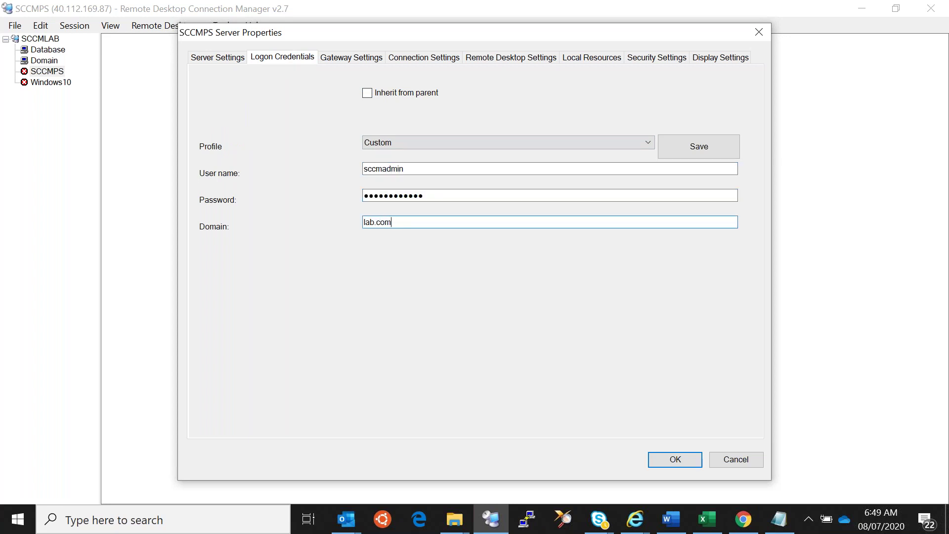
pyautogui.click(664, 459)
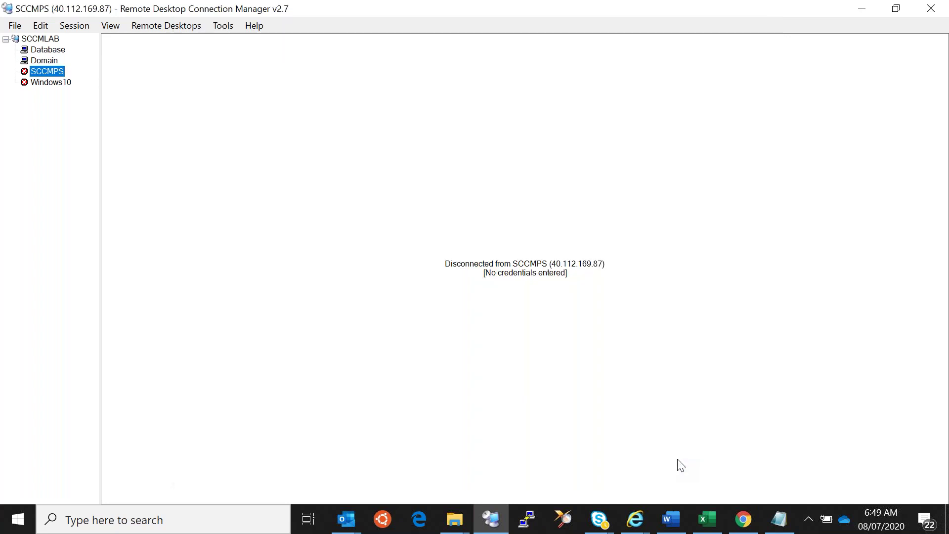
# Step: Connect to SCCMPS, accepting its certificate without future warnings
pyautogui.click(47, 63)
pyautogui.doubleClick(51, 72)
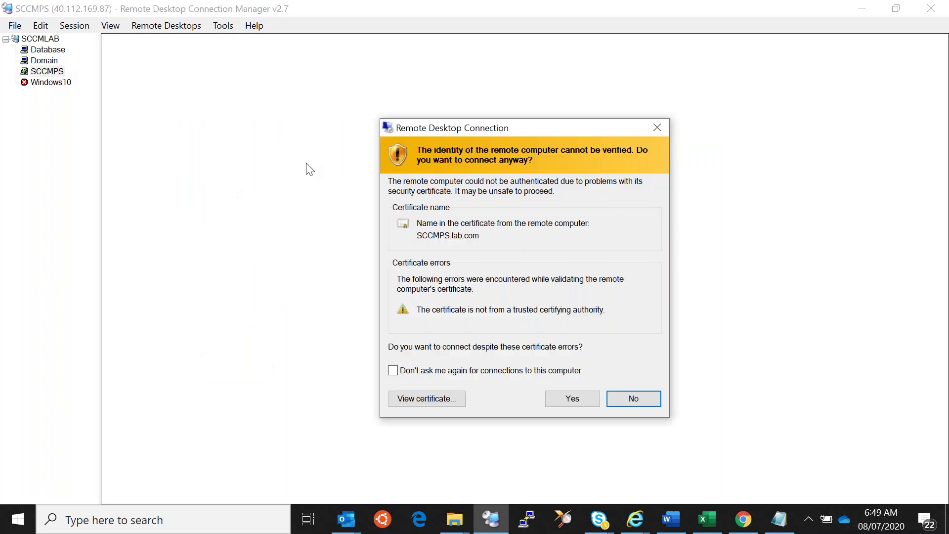
pyautogui.click(473, 369)
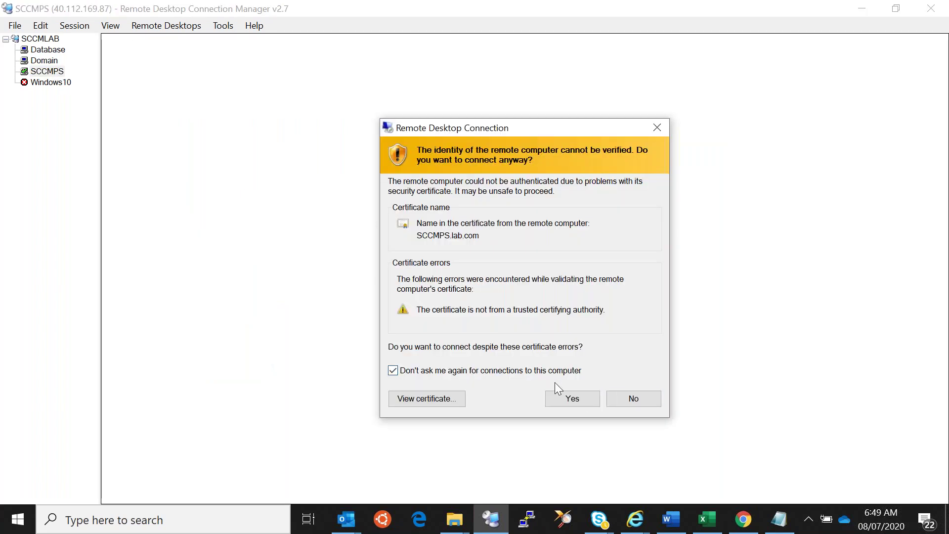
pyautogui.click(580, 398)
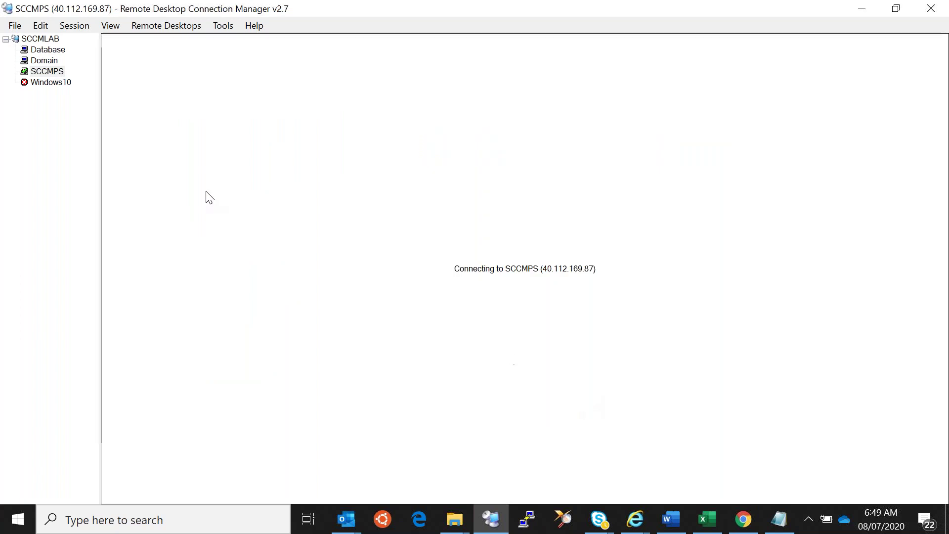
# Step: Give the Windows10 server its own logon credentials: a user name, the account password and domain lab.com
pyautogui.click(39, 81)
pyautogui.rightClick(38, 80)
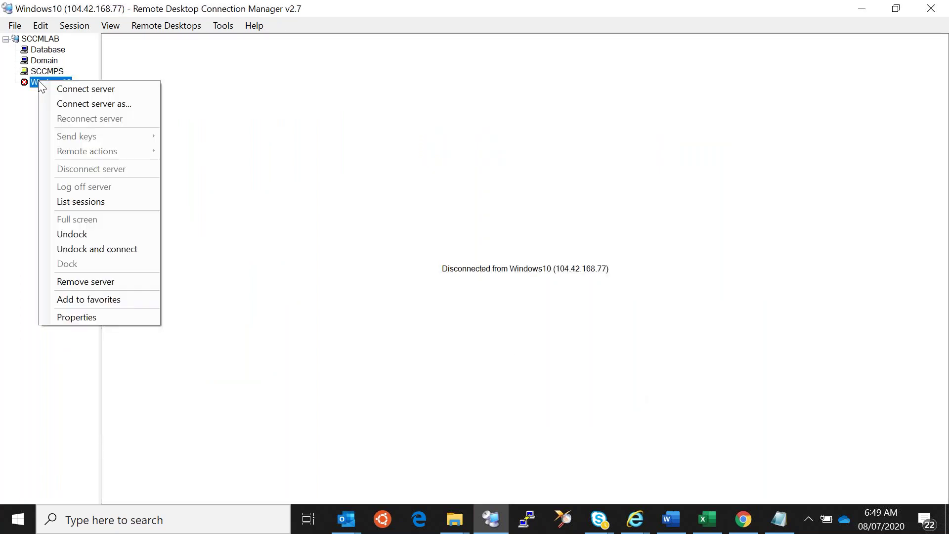
pyautogui.click(94, 319)
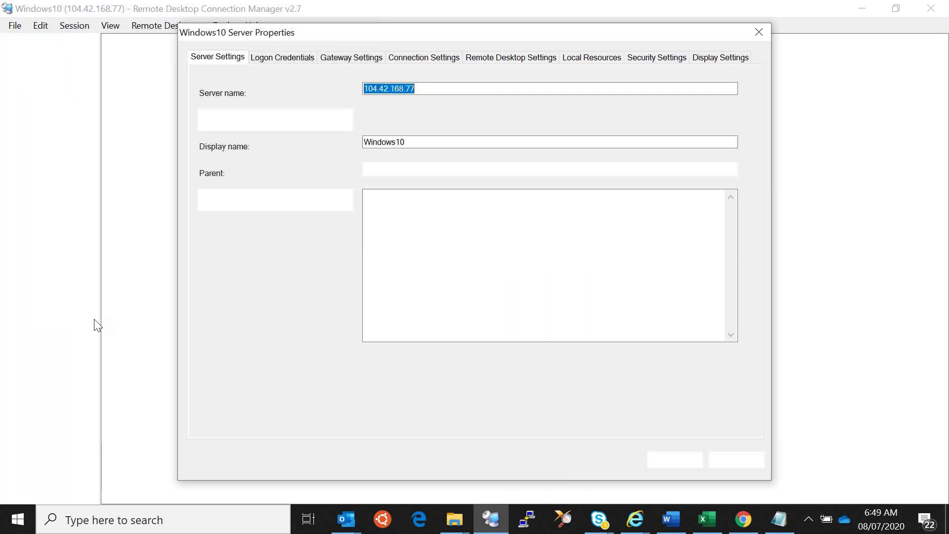
pyautogui.click(271, 57)
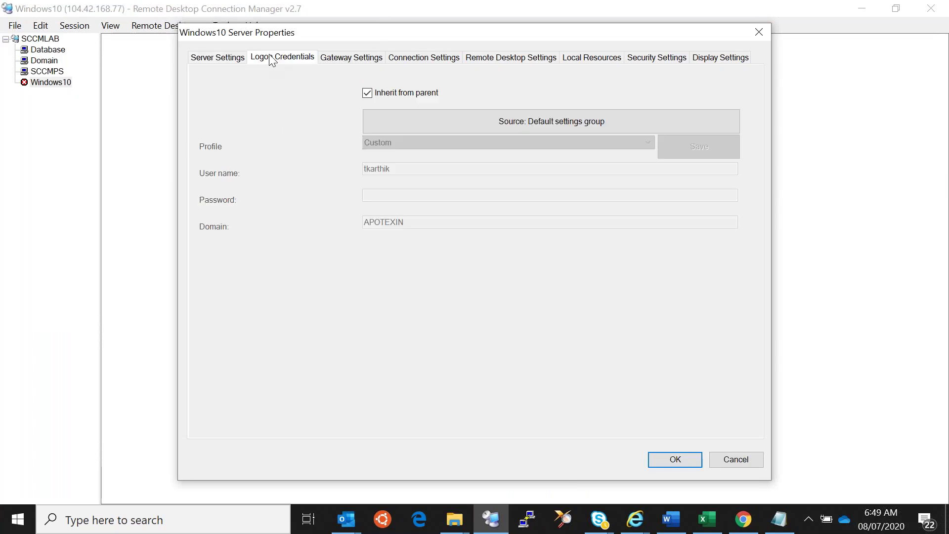
pyautogui.click(367, 92)
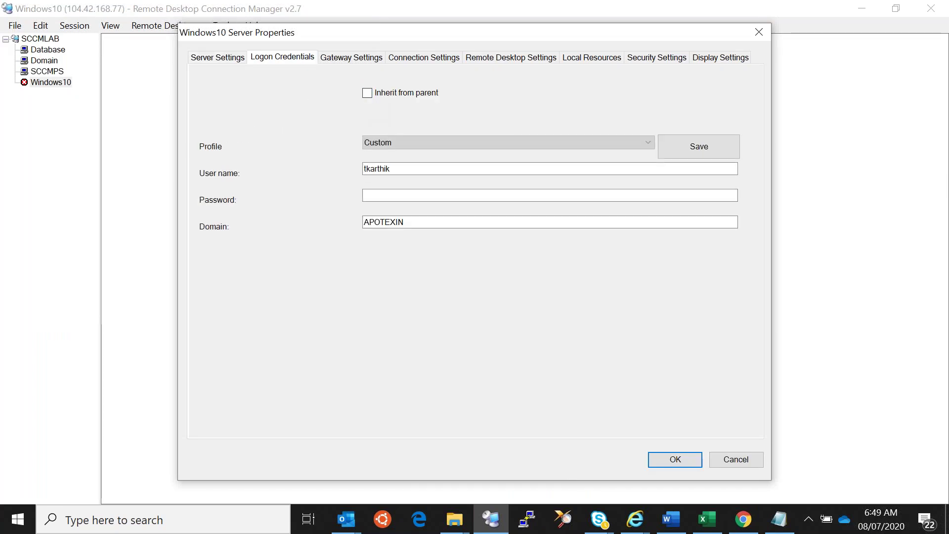
pyautogui.moveTo(399, 169); pyautogui.dragTo(364, 170)
pyautogui.write('Siva')
pyautogui.press('Tab')
pyautogui.hotkey('ctrl', 'v')
pyautogui.press('Tab')
pyautogui.write('lab.com')
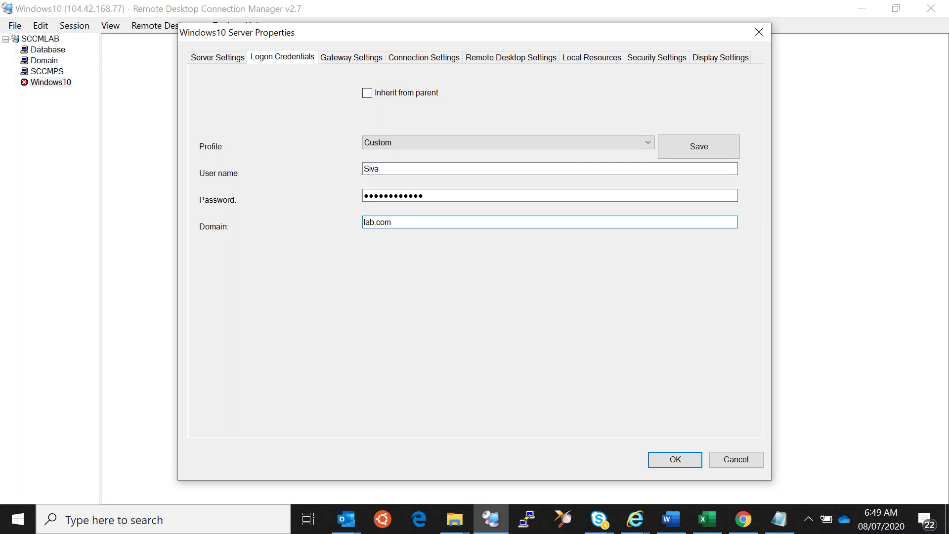
pyautogui.click(665, 458)
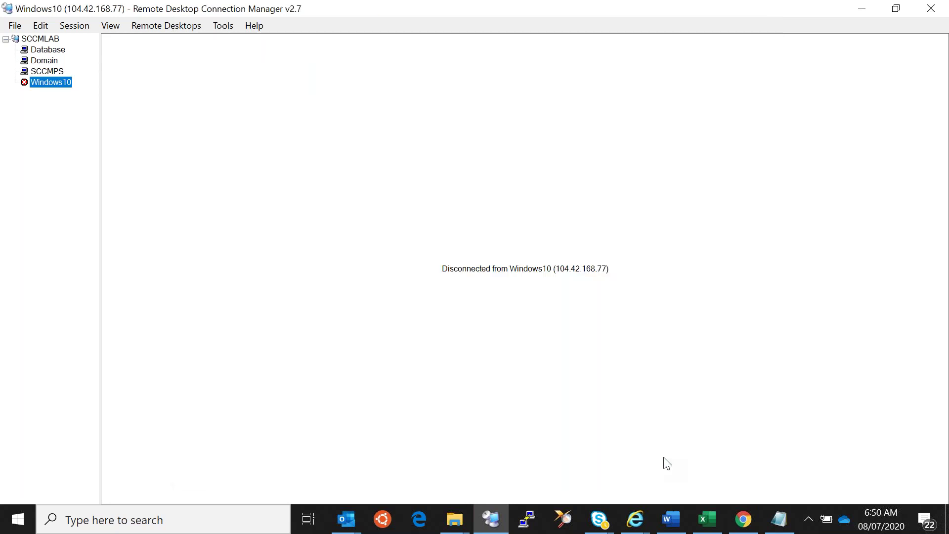
# Step: Connect to Windows10, accepting its certificate without future warnings
pyautogui.doubleClick(51, 83)
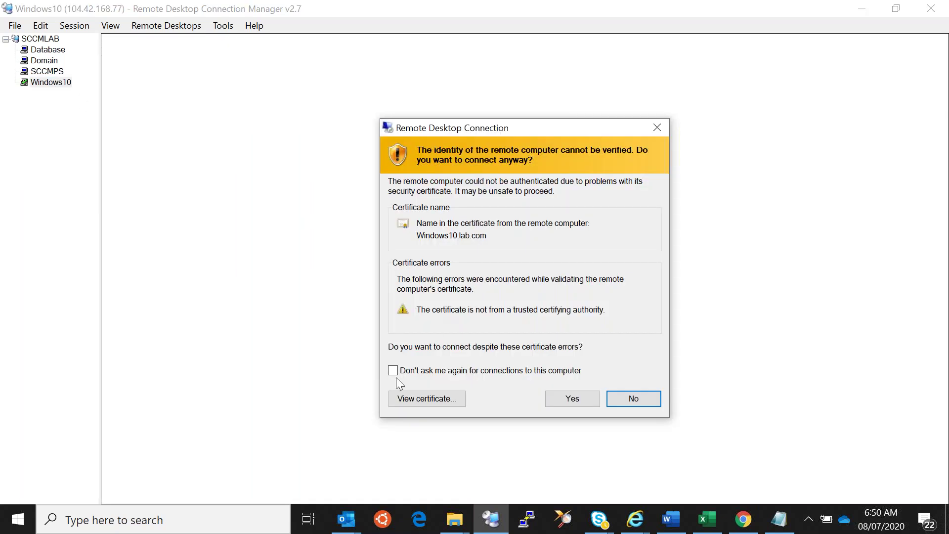
pyautogui.click(393, 371)
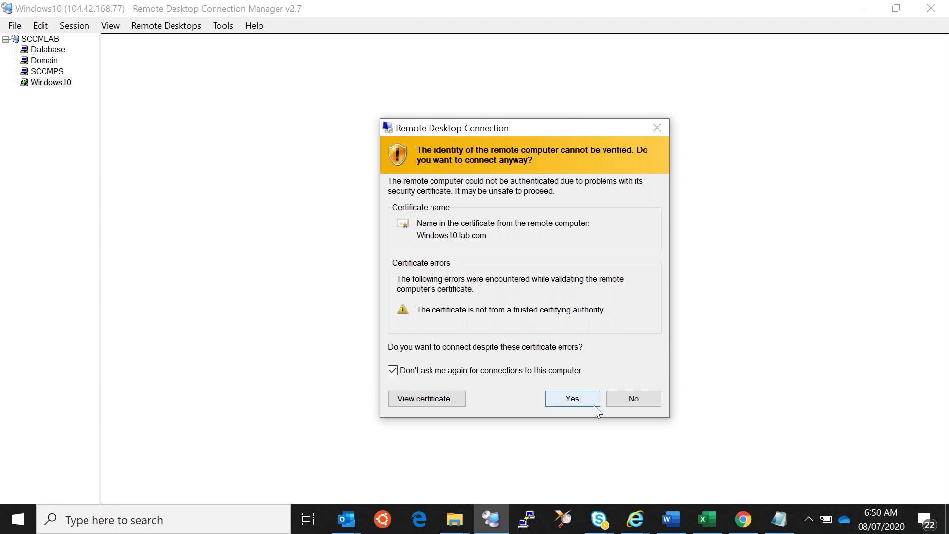
pyautogui.click(588, 403)
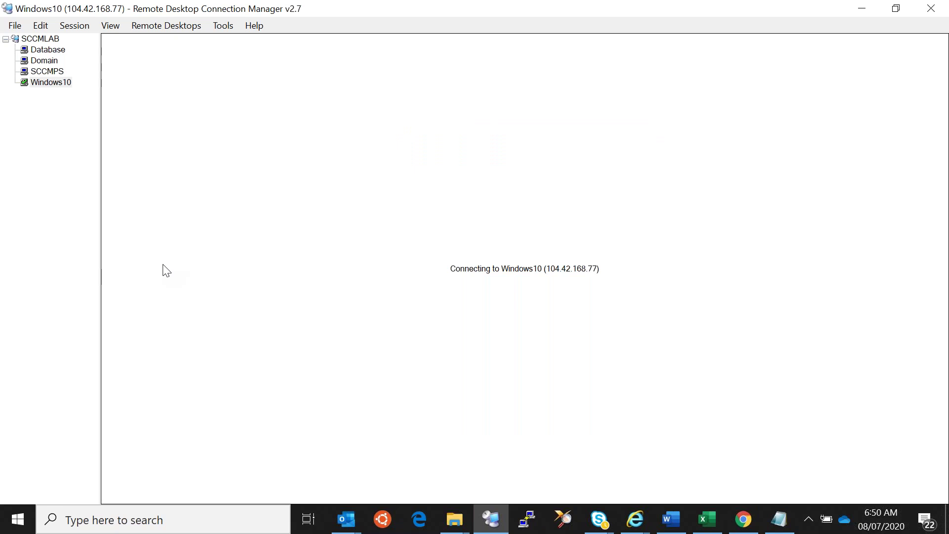
# Step: Save the SCCMLAB connection file and switch to the 06aug20.txt notes
pyautogui.click(15, 26)
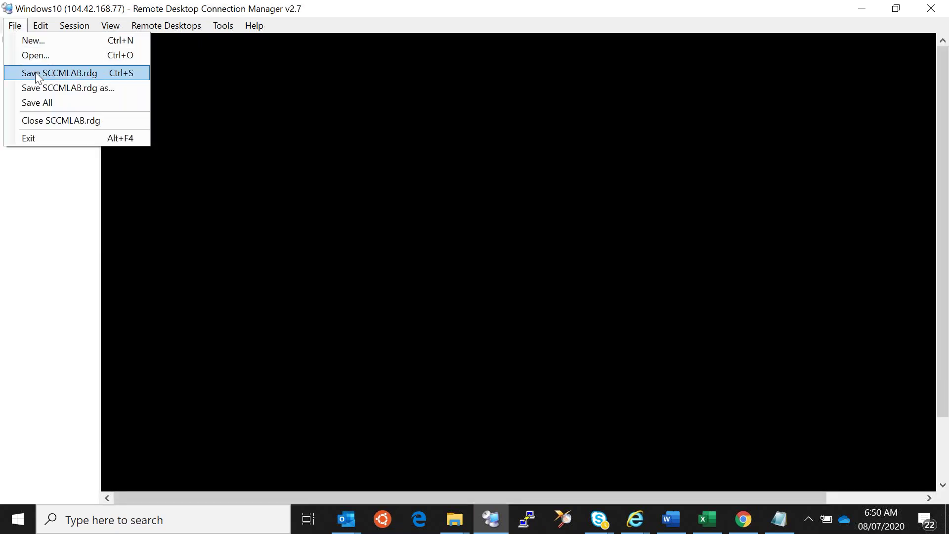
pyautogui.click(35, 74)
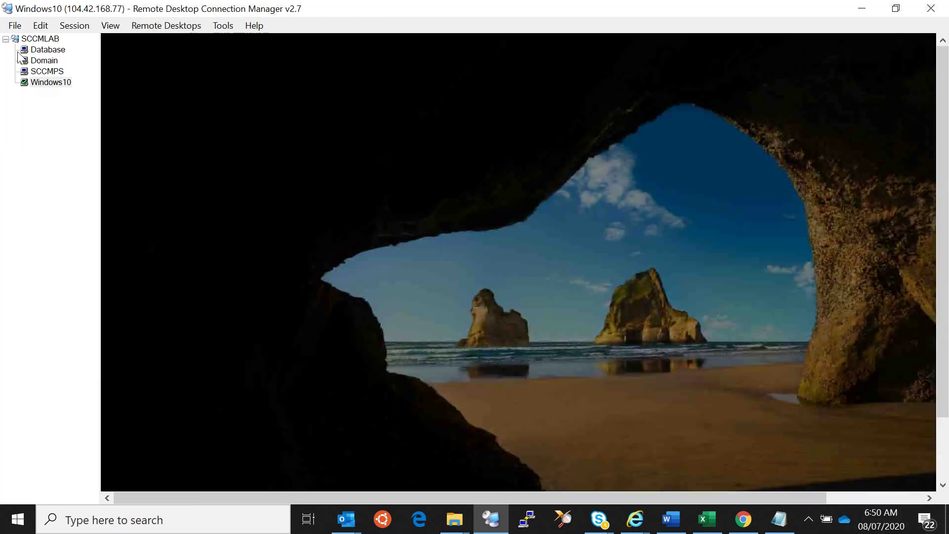
pyautogui.click(16, 26)
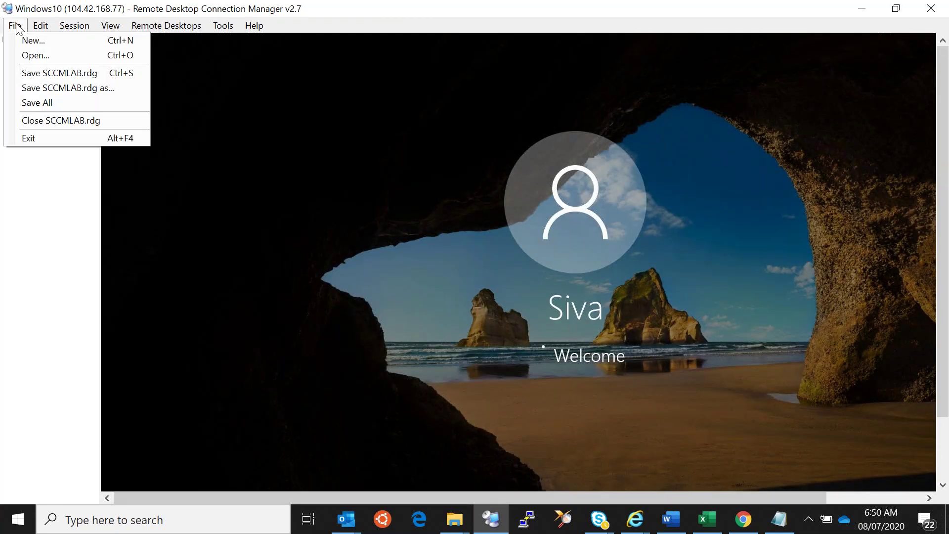
pyautogui.click(44, 75)
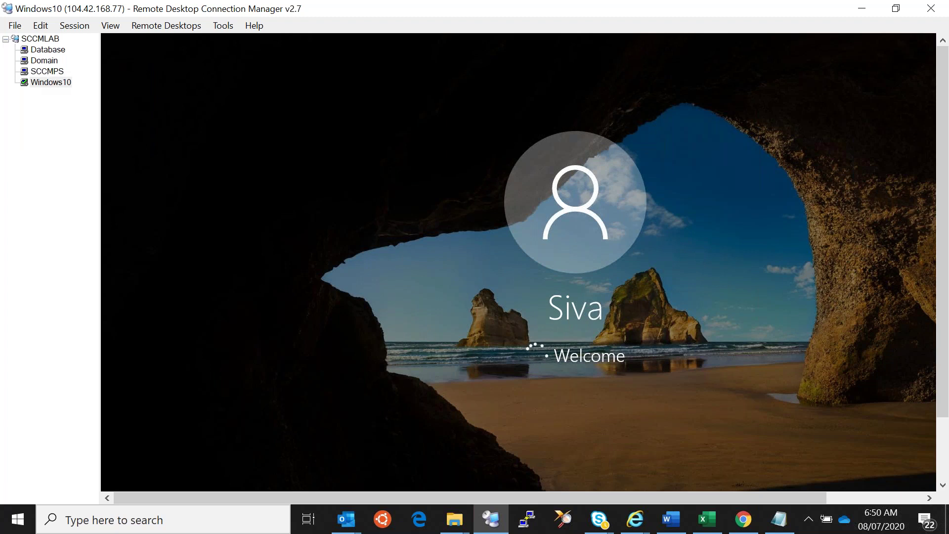
pyautogui.hotkey('alt', 'Tab')
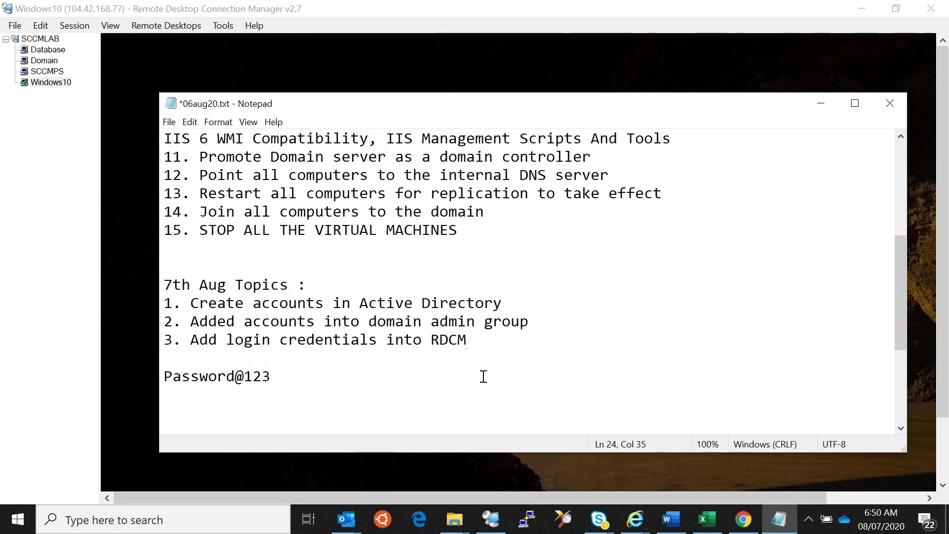
# Step: Add the line '4. Install WADK and Winpe on SCCMPS box' below item 3
pyautogui.press('Return')
pyautogui.write('4. Install ')
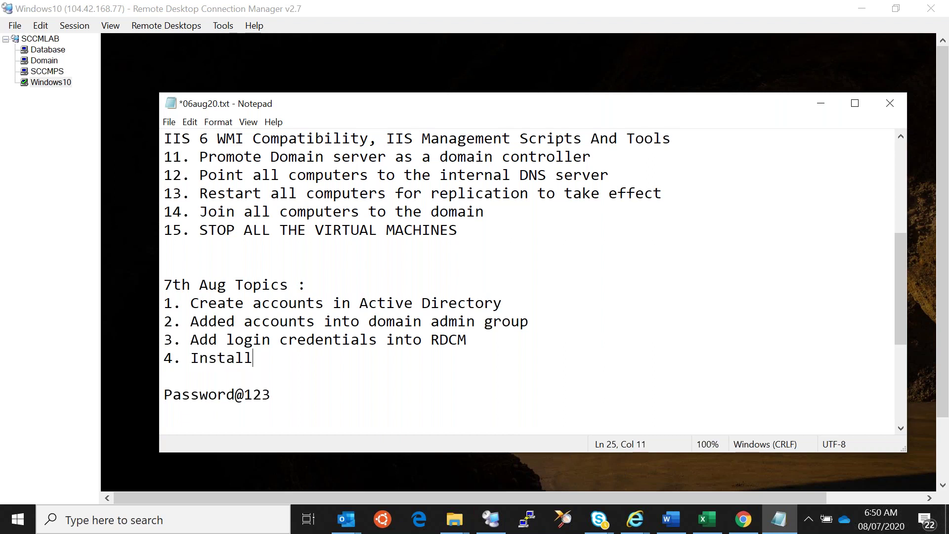
pyautogui.write('WADK and Wip')
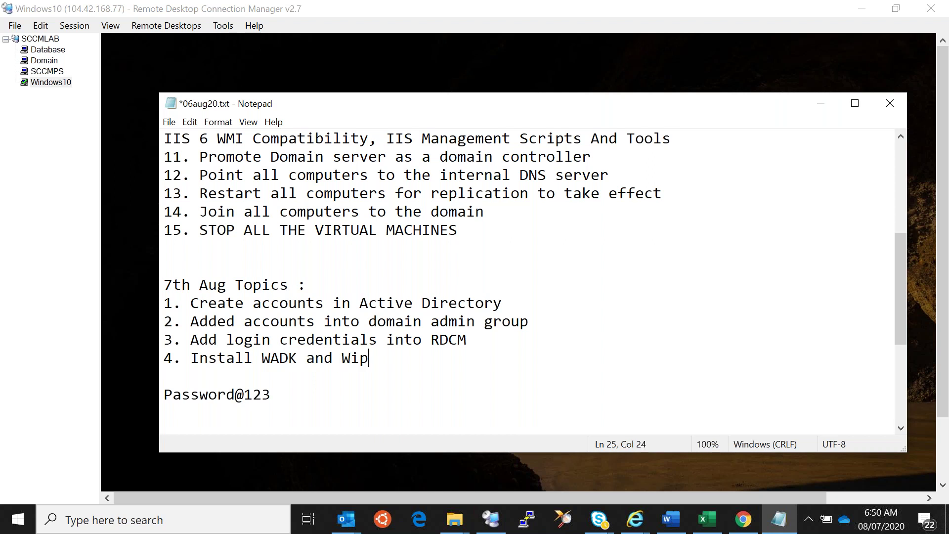
pyautogui.press('BackSpace')
pyautogui.write('npe on SCCMPS box')
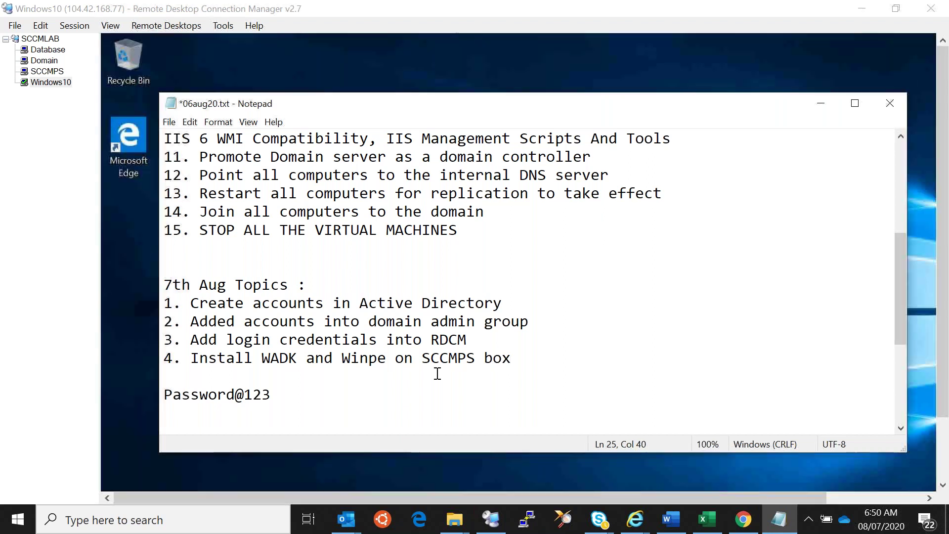
# Step: Highlight the words WADK and Winpe in the new topic, then show the Domain session
pyautogui.doubleClick(277, 357)
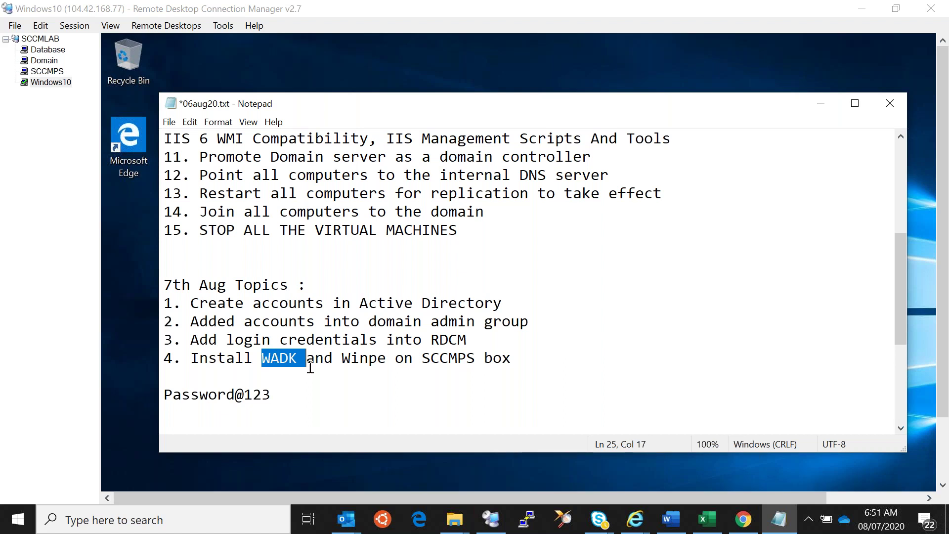
pyautogui.doubleClick(359, 355)
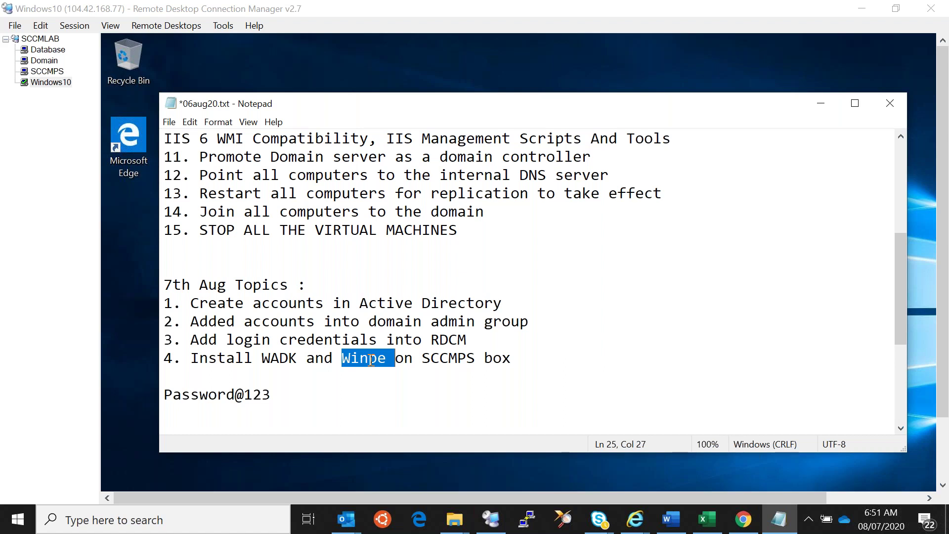
pyautogui.click(345, 359)
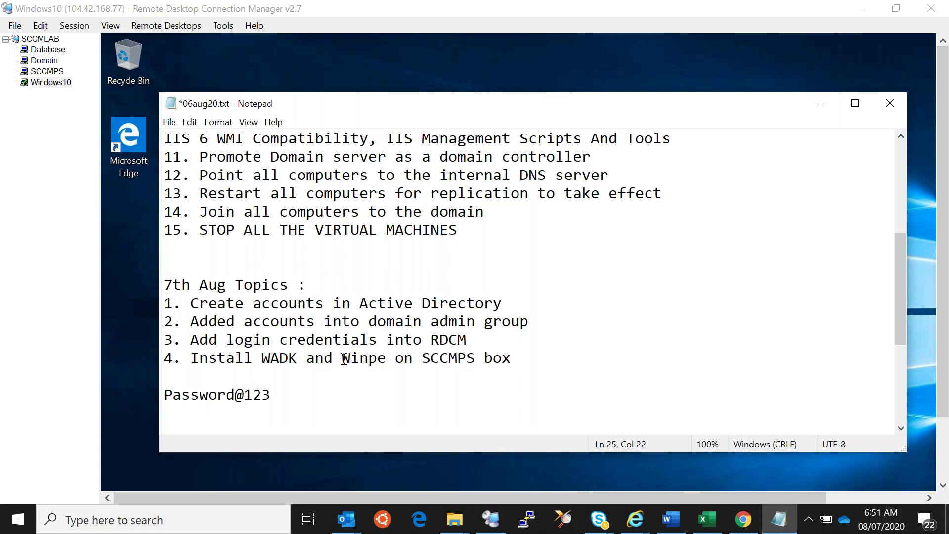
pyautogui.moveTo(344, 359); pyautogui.dragTo(388, 359)
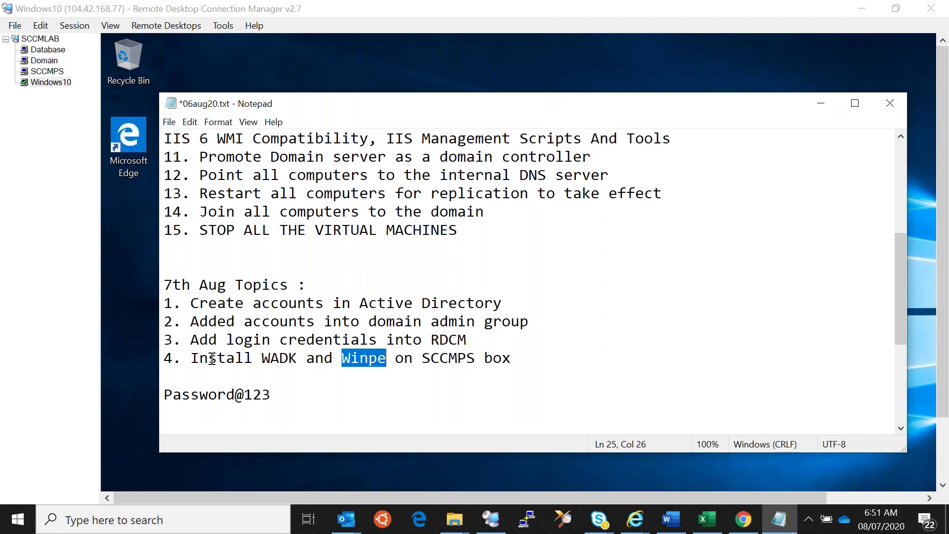
pyautogui.click(44, 60)
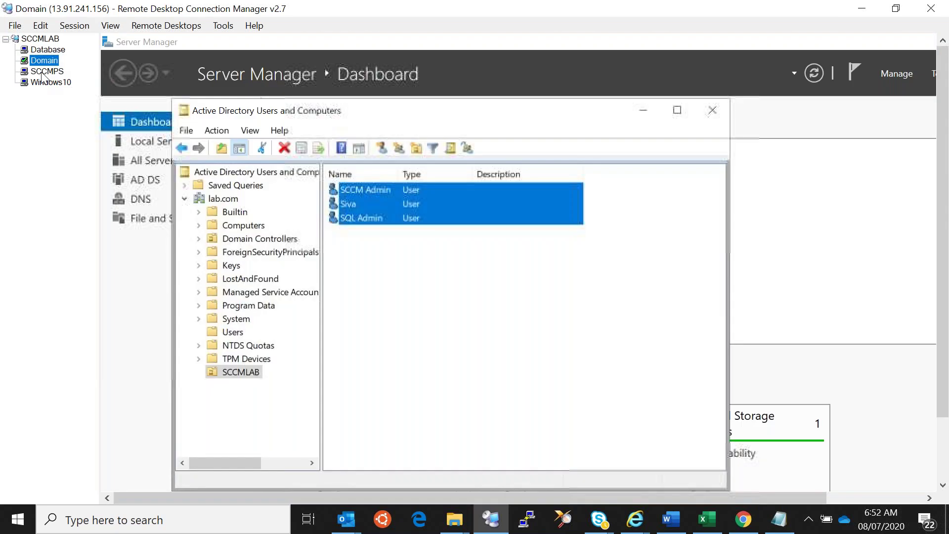
# Step: Show the SCCMPS session full screen, close Server Manager and reveal the remote taskbar
pyautogui.click(44, 72)
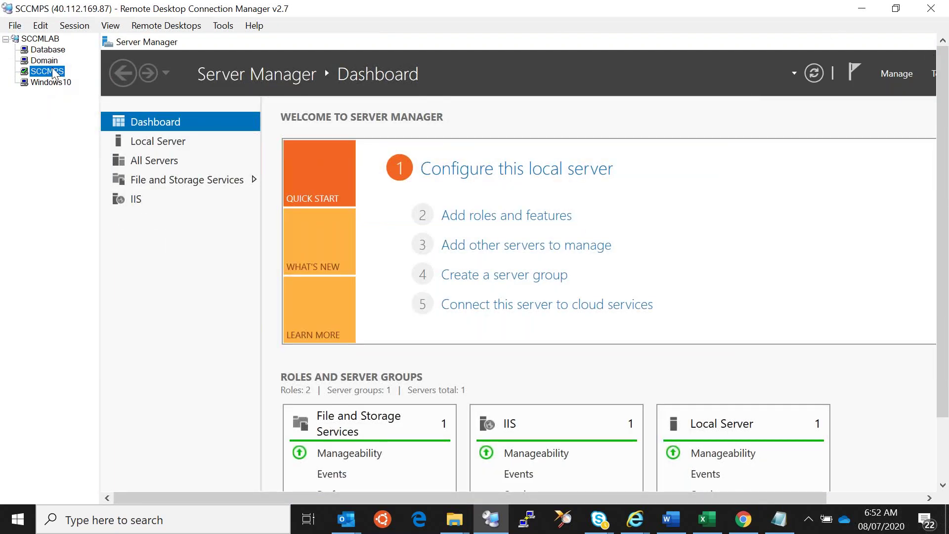
pyautogui.rightClick(54, 74)
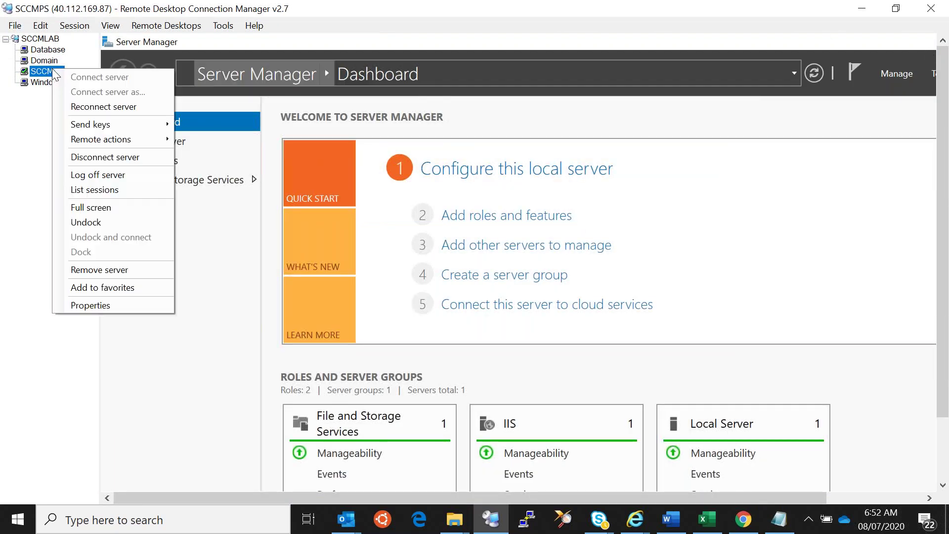
pyautogui.click(94, 207)
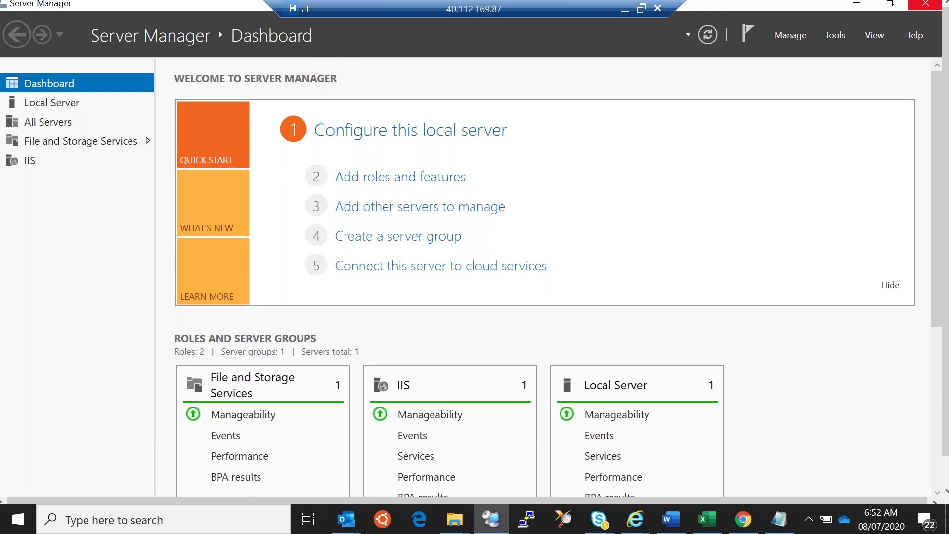
pyautogui.click(924, 3)
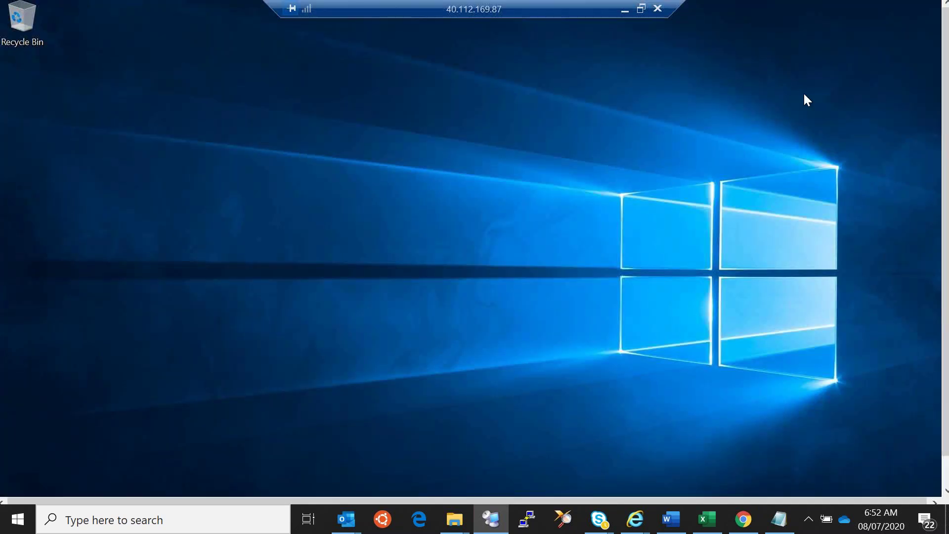
pyautogui.click(945, 490)
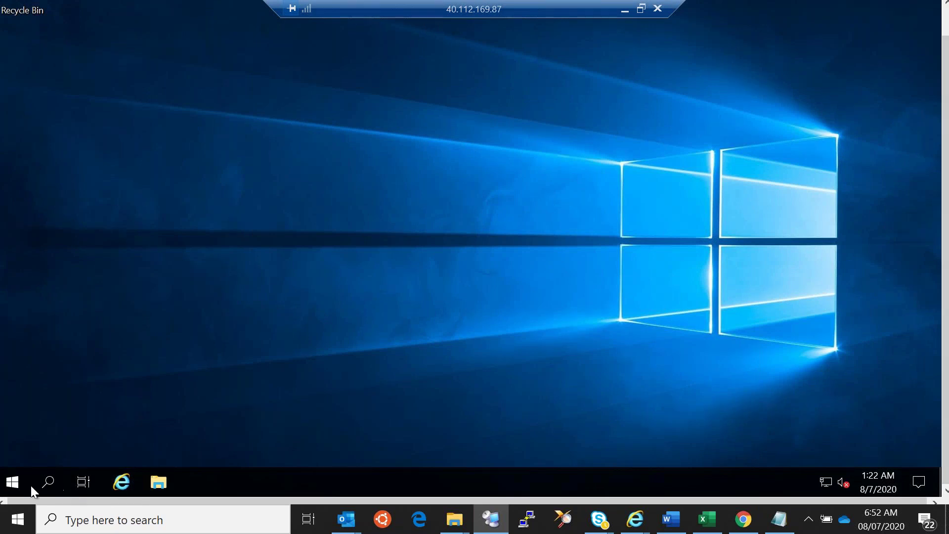
pyautogui.click(126, 480)
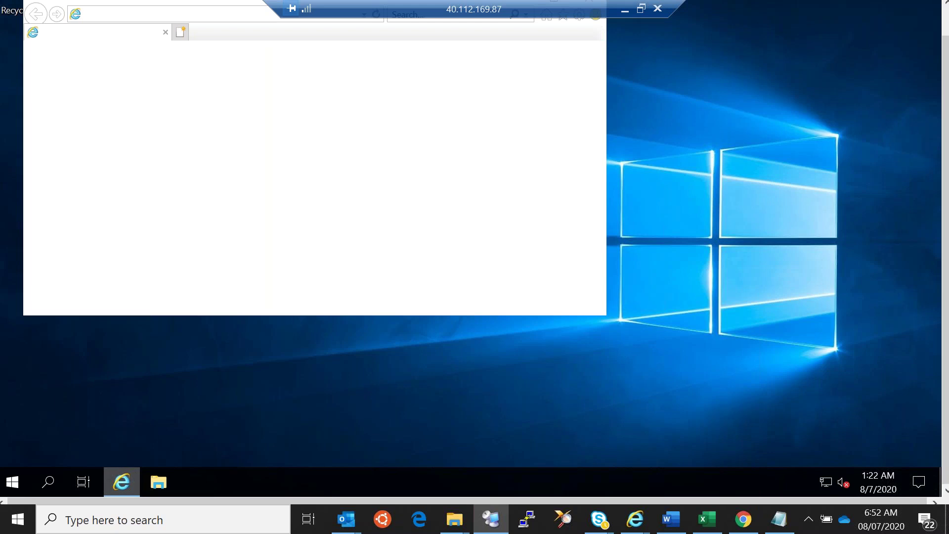
pyautogui.click(945, 15)
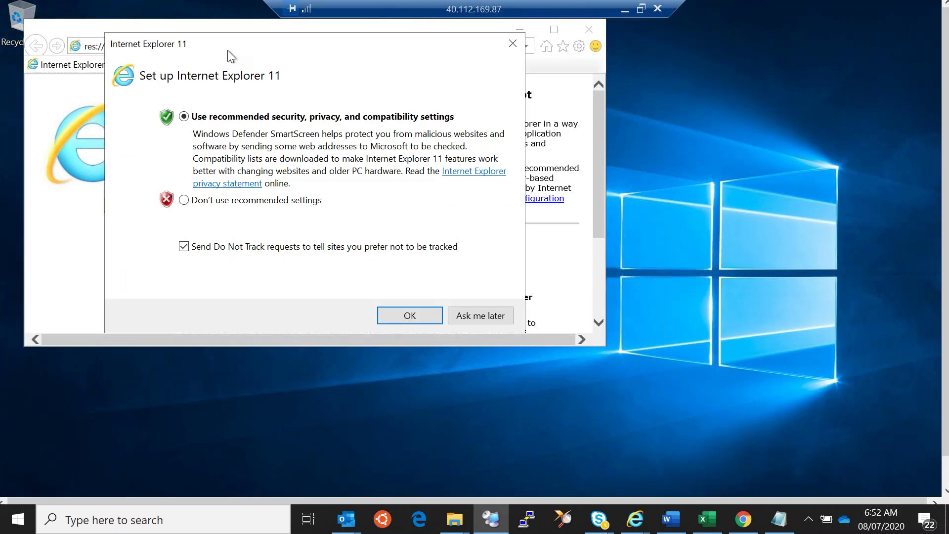
pyautogui.click(464, 321)
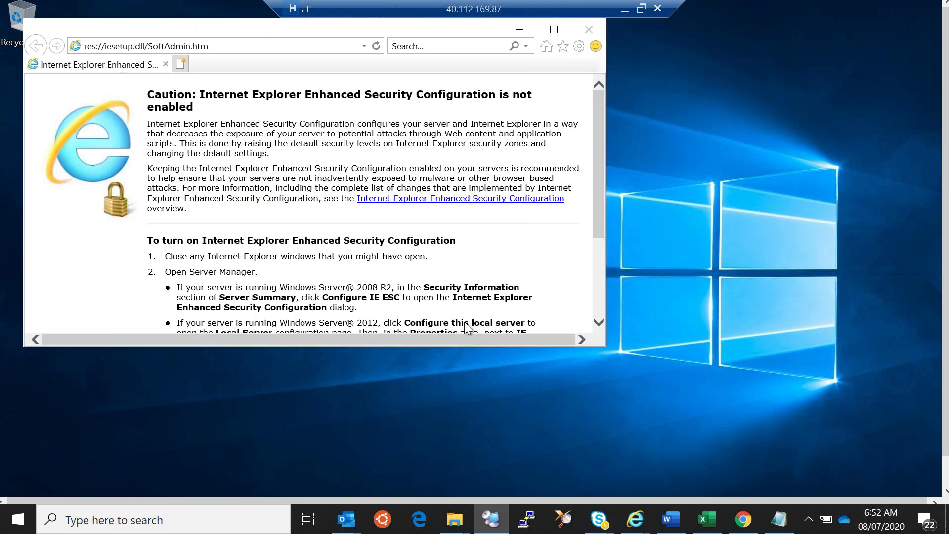
pyautogui.click(251, 48)
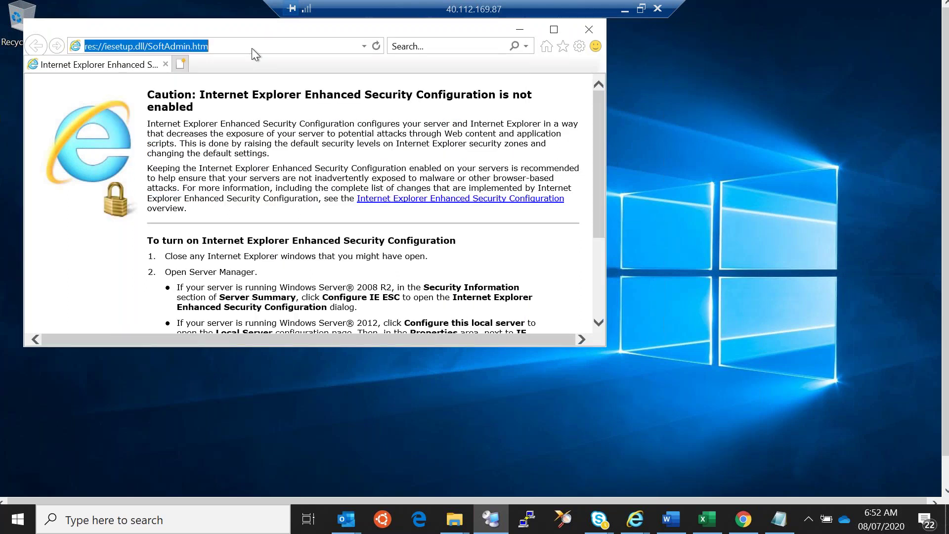
pyautogui.write('htt')
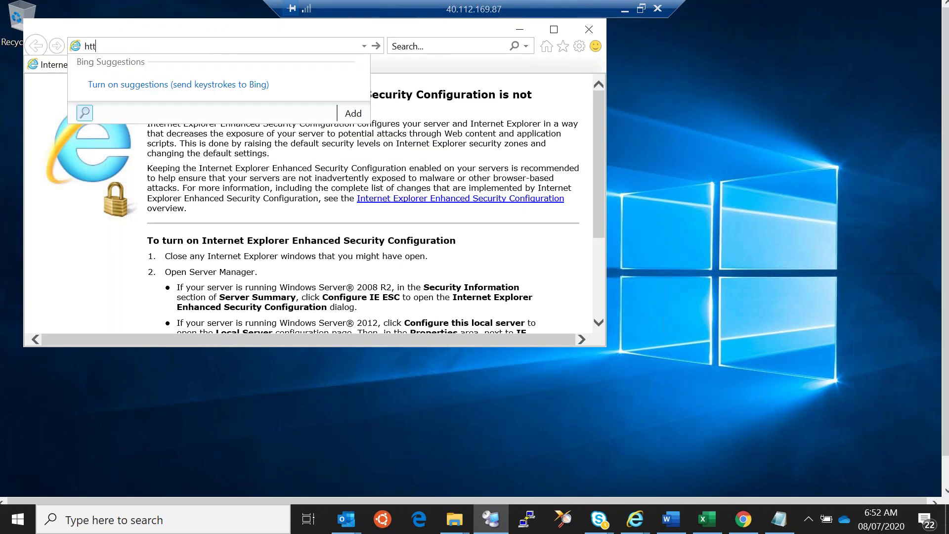
pyautogui.write('ps://tinyrul.com')
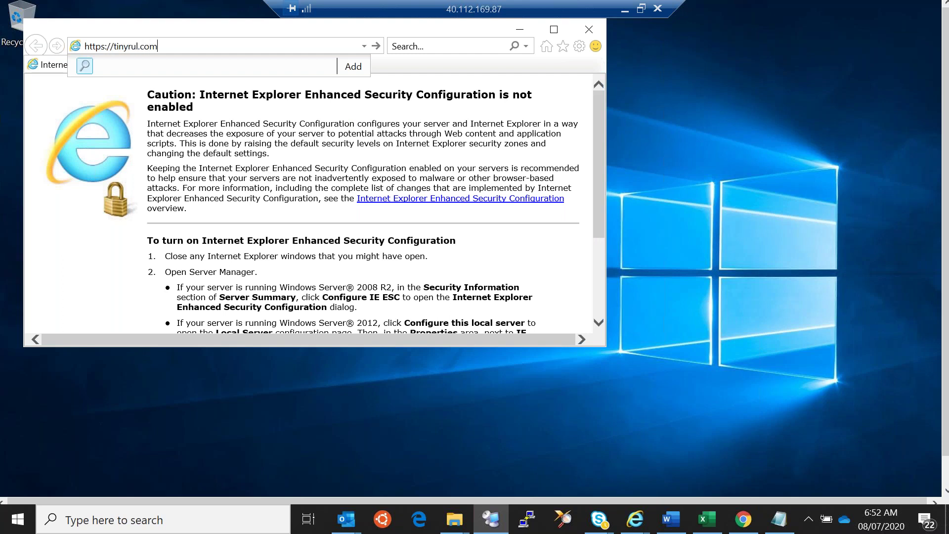
pyautogui.write('/')
pyautogui.moveTo(491, 519)
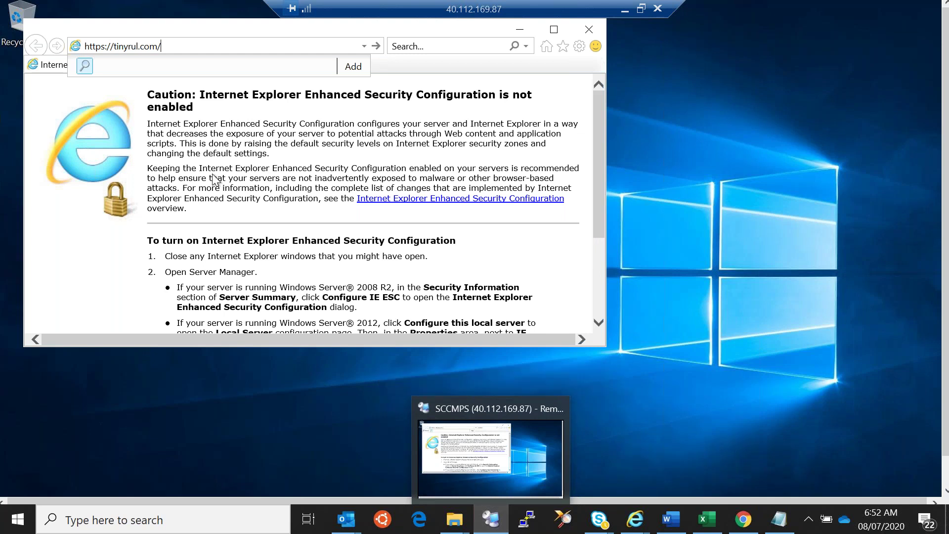
pyautogui.click(186, 53)
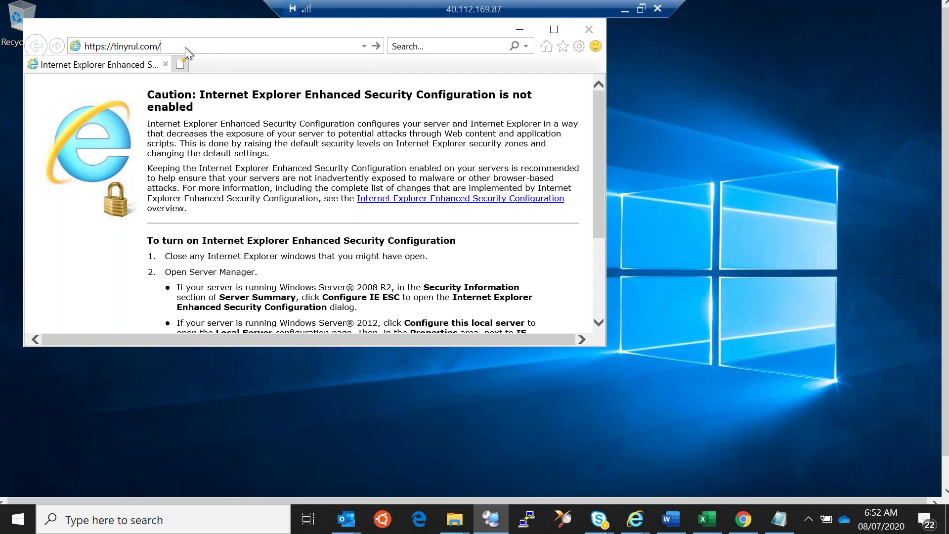
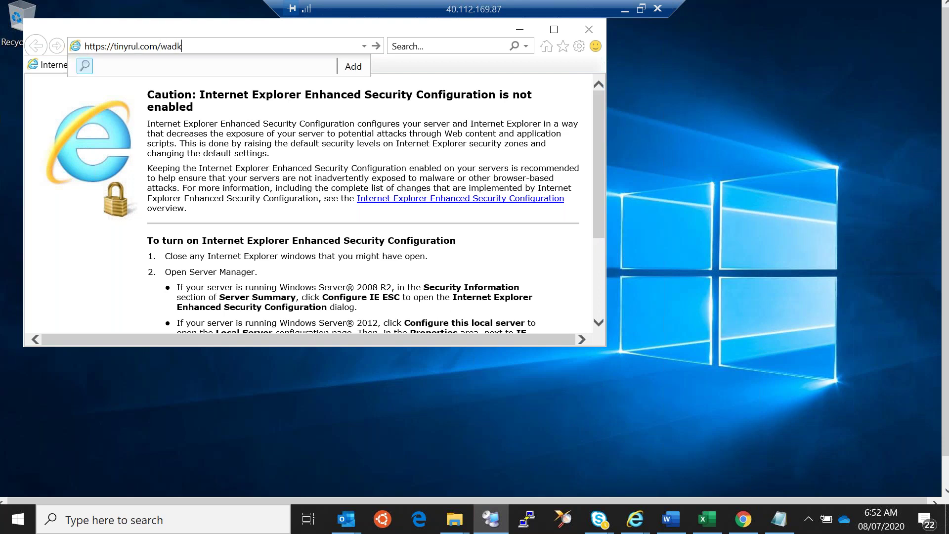
pyautogui.press('Return')
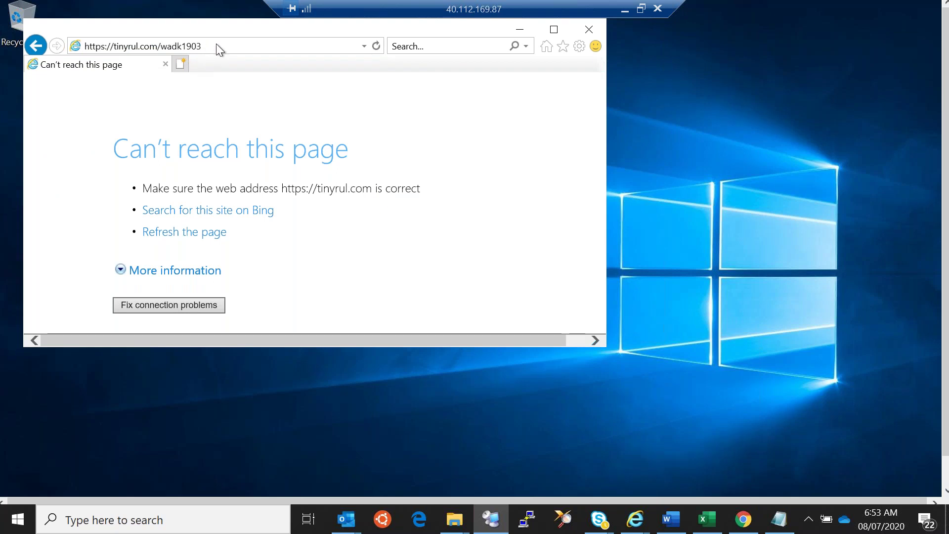
pyautogui.click(126, 47)
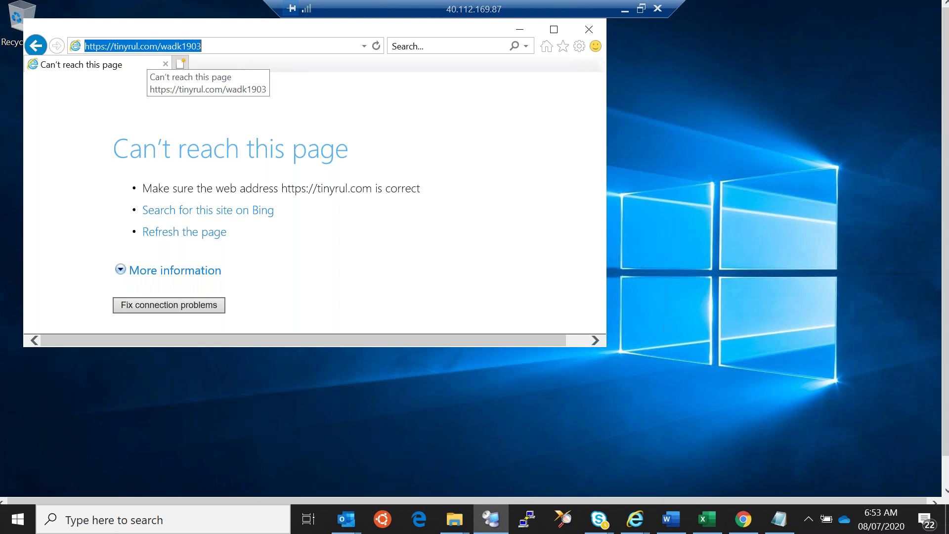
pyautogui.press('Home')
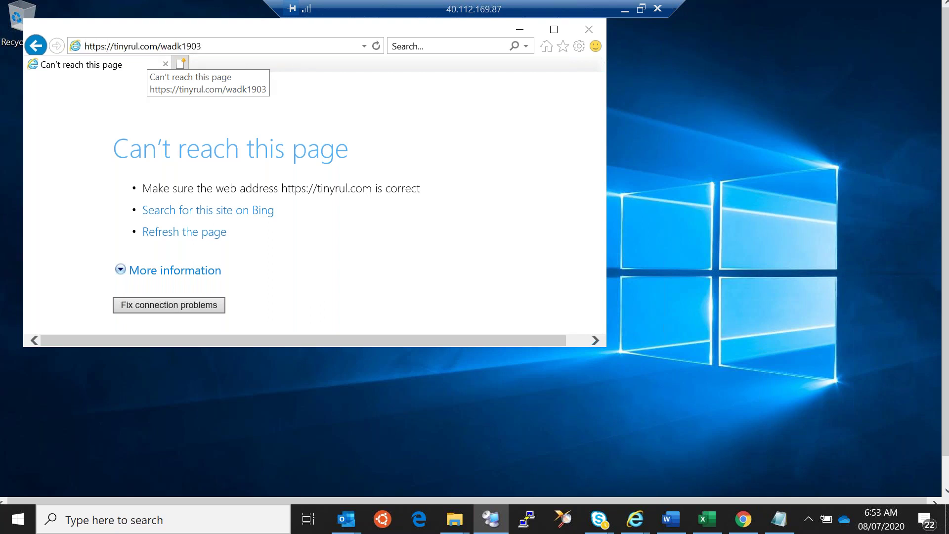
pyautogui.press('Right')
pyautogui.press('Right')
pyautogui.press('Right')
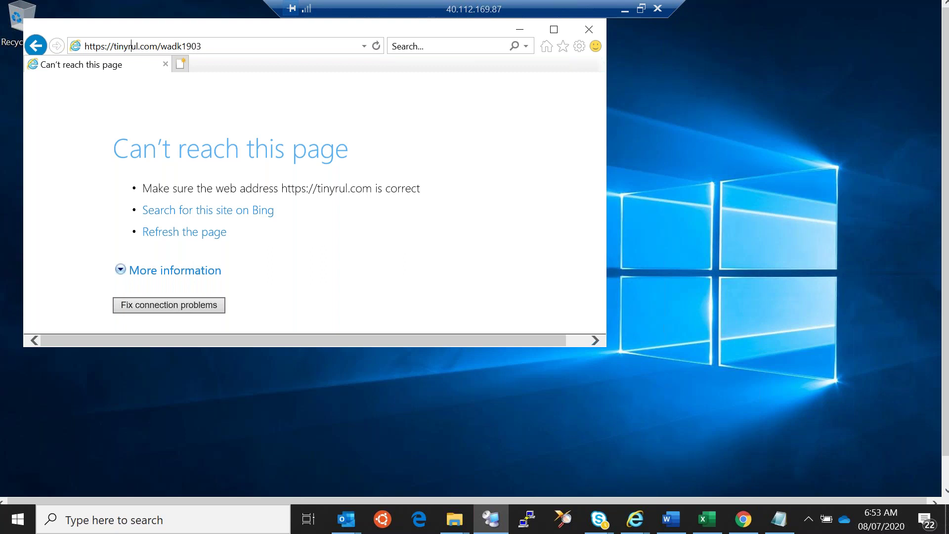
pyautogui.press('BackSpace')
pyautogui.write('r')
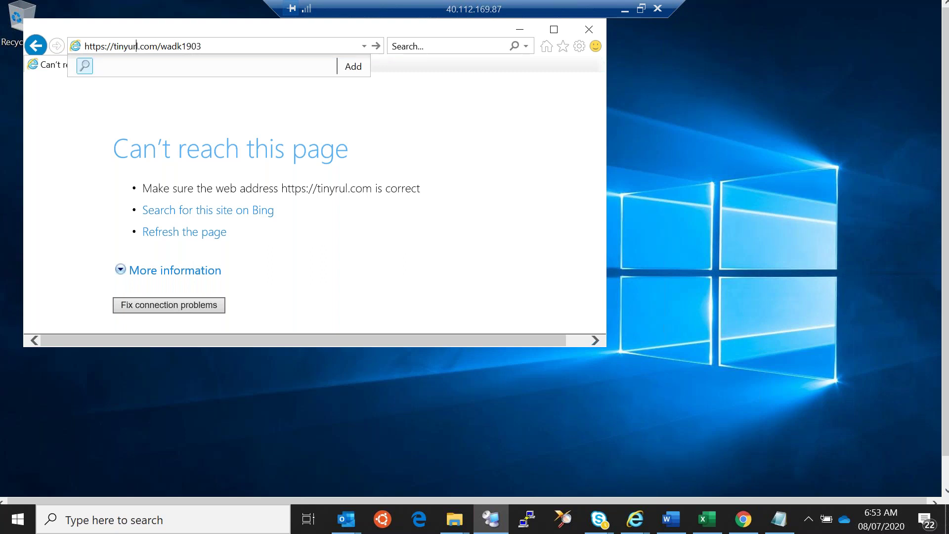
pyautogui.press('Return')
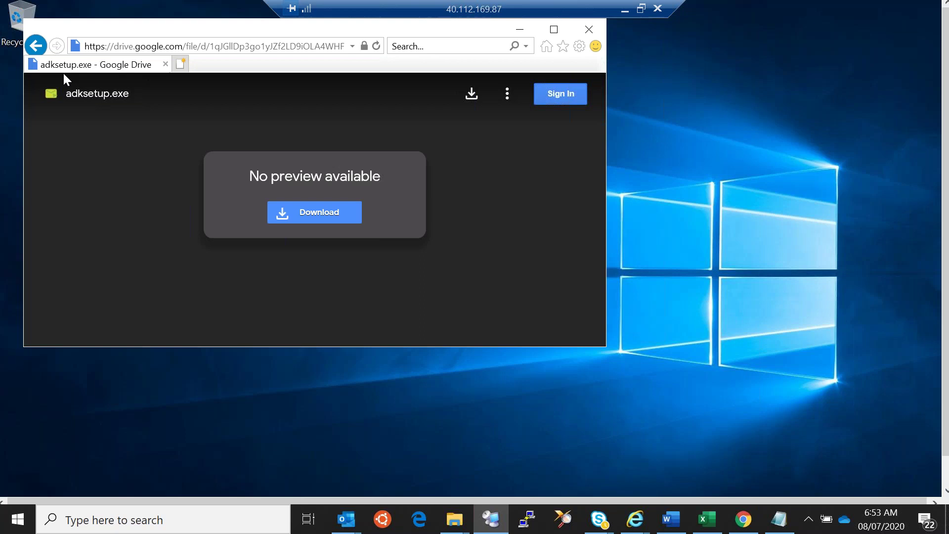
# Step: Download adksetup.exe from Google Drive and run it
pyautogui.click(316, 212)
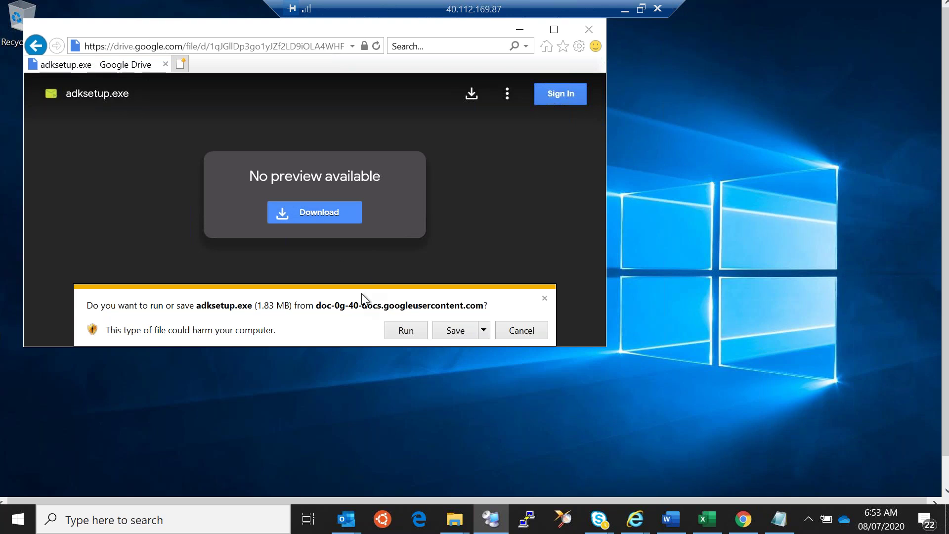
pyautogui.click(396, 331)
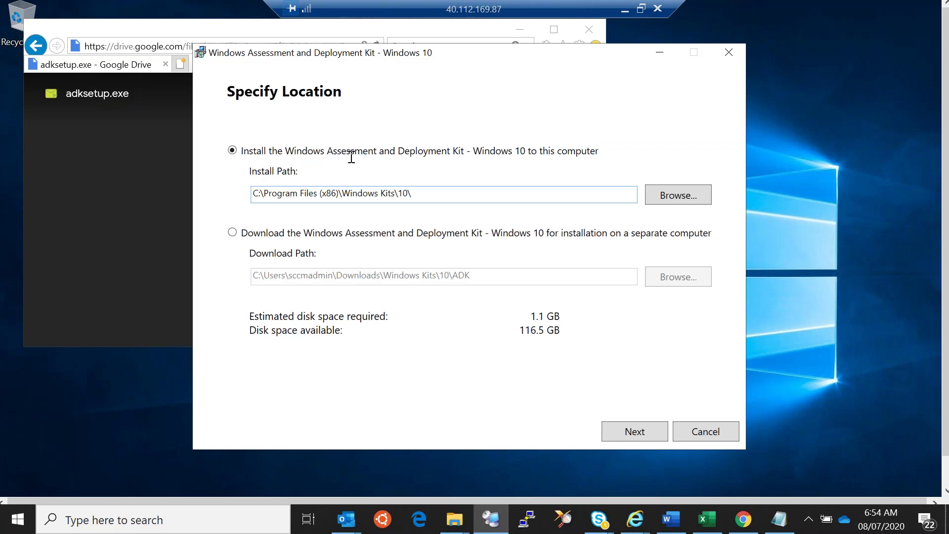
# Step: Keep the default install location and usage data choice, and accept the ADK licence terms
pyautogui.click(635, 431)
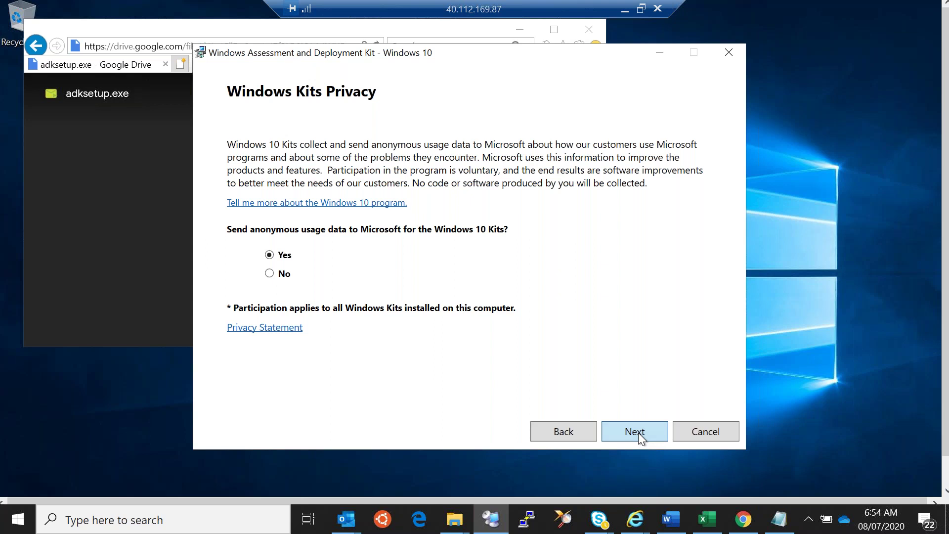
pyautogui.click(638, 432)
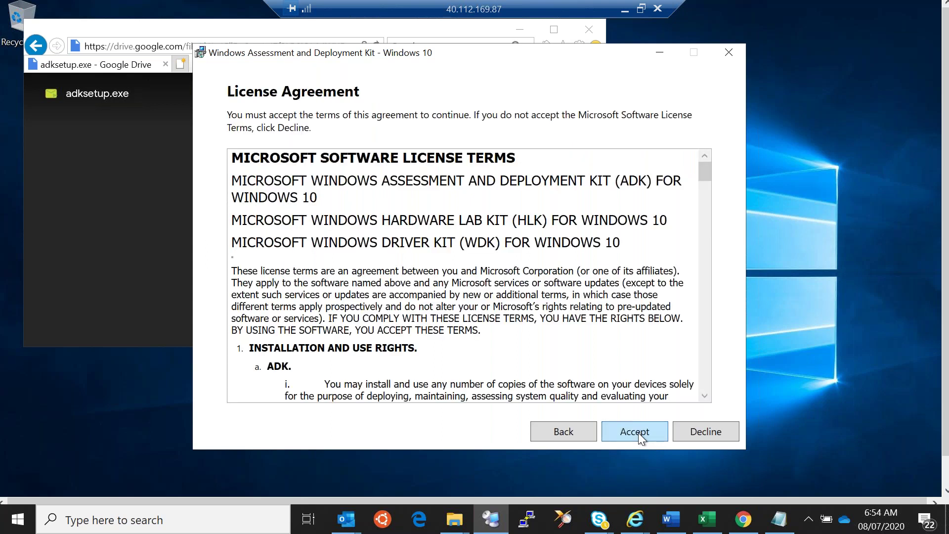
pyautogui.click(638, 432)
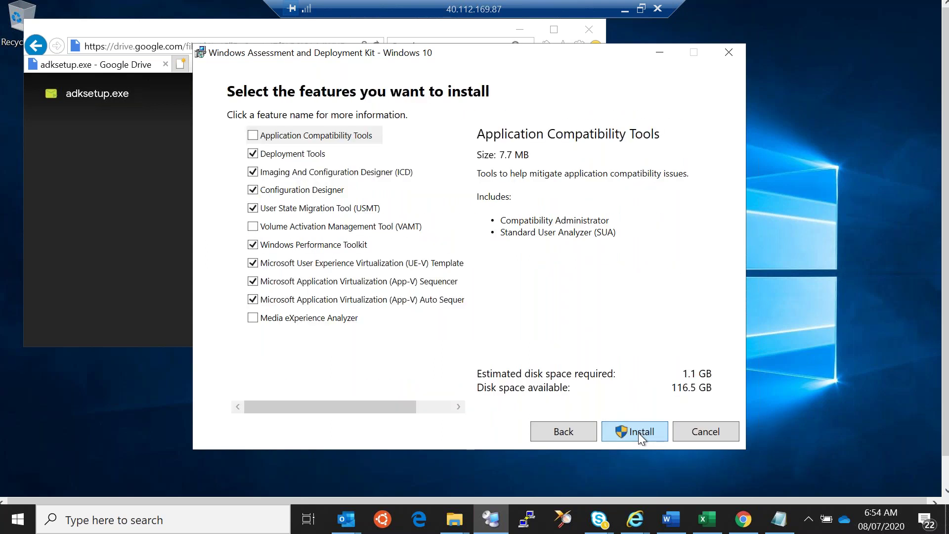
# Step: Deselect every feature except Deployment Tools and USMT, then start the installation
pyautogui.click(253, 171)
pyautogui.click(253, 189)
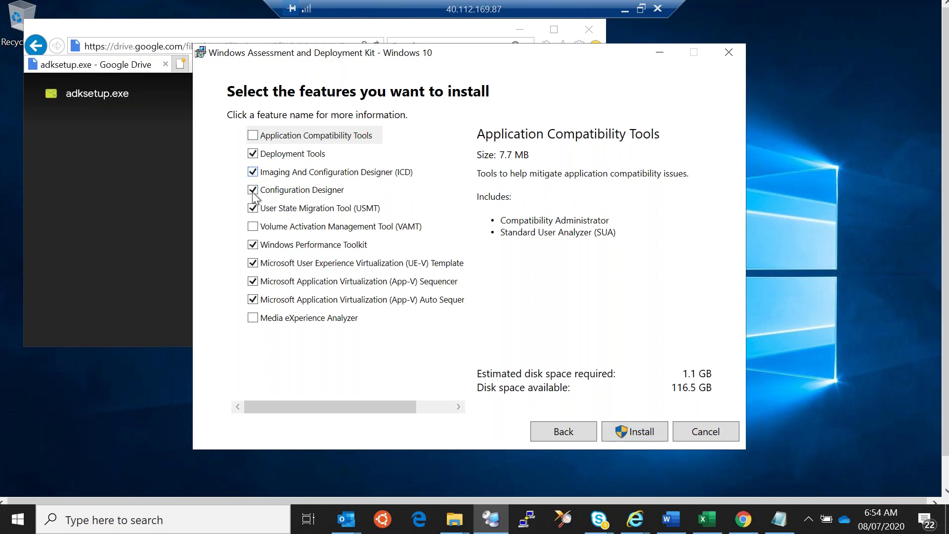
pyautogui.click(253, 245)
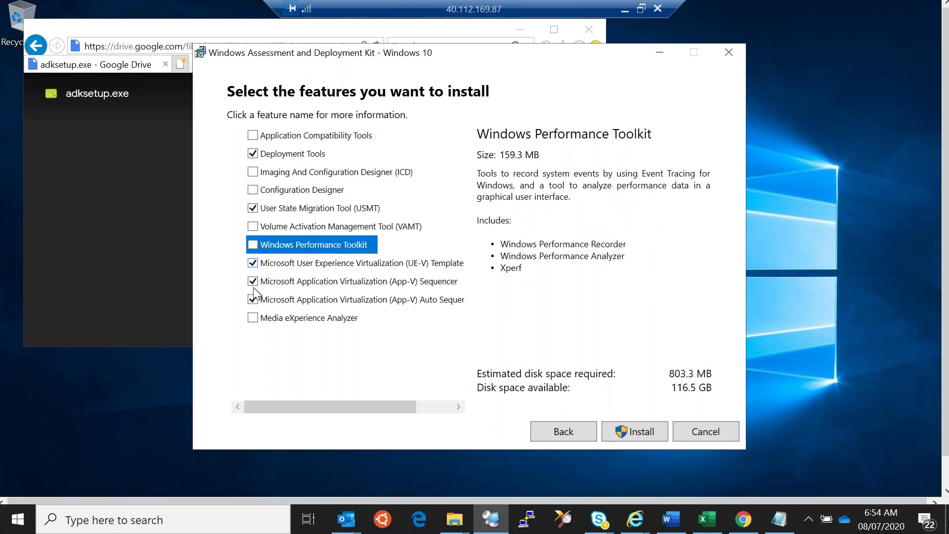
pyautogui.press('Down')
pyautogui.press('space')
pyautogui.press('Down')
pyautogui.press('Down')
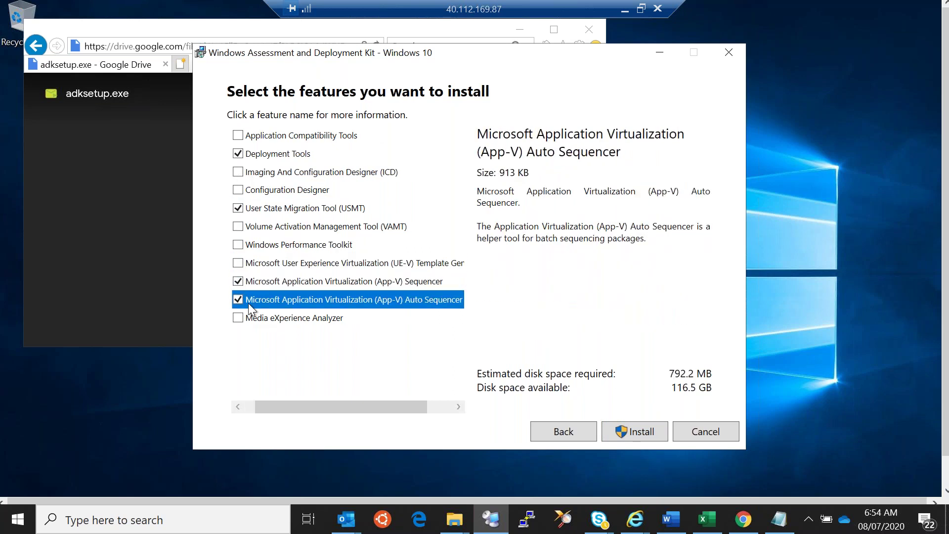
pyautogui.click(238, 298)
pyautogui.click(239, 283)
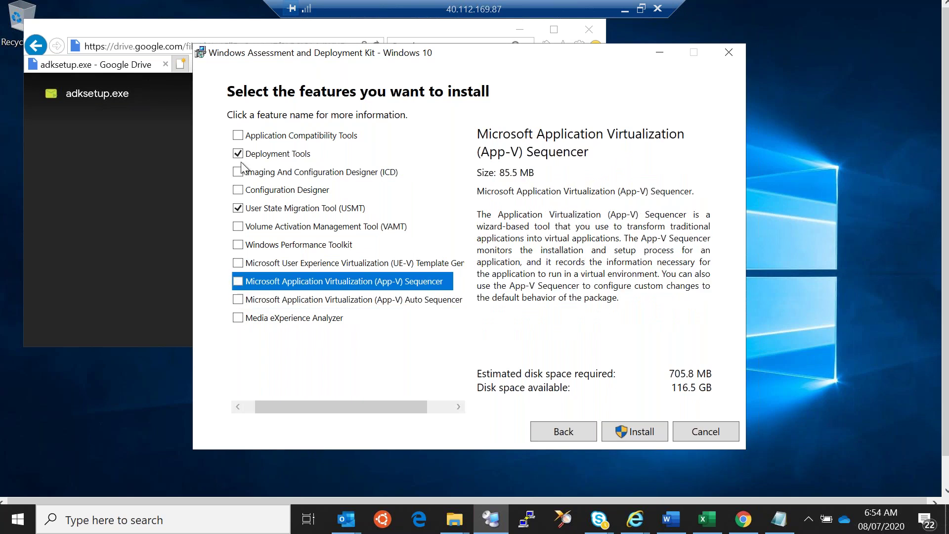
pyautogui.click(284, 154)
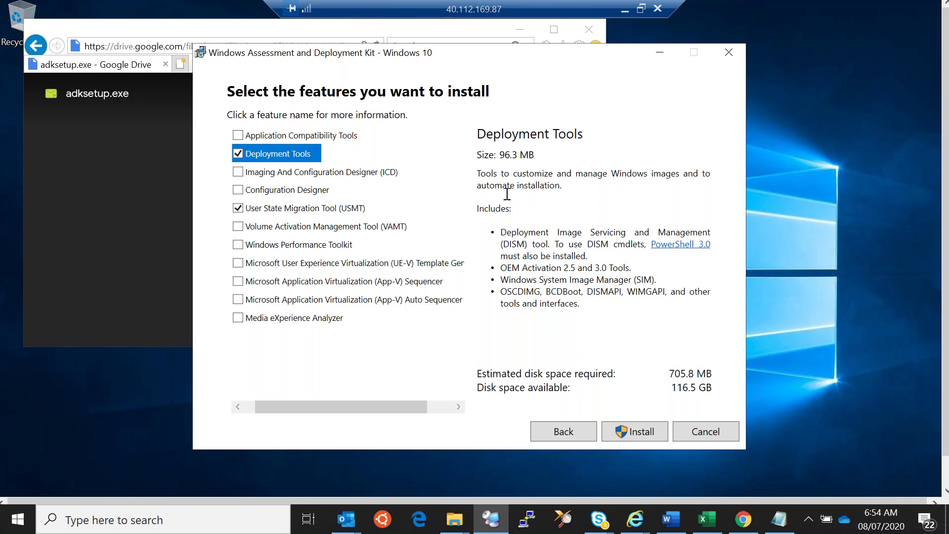
pyautogui.click(314, 209)
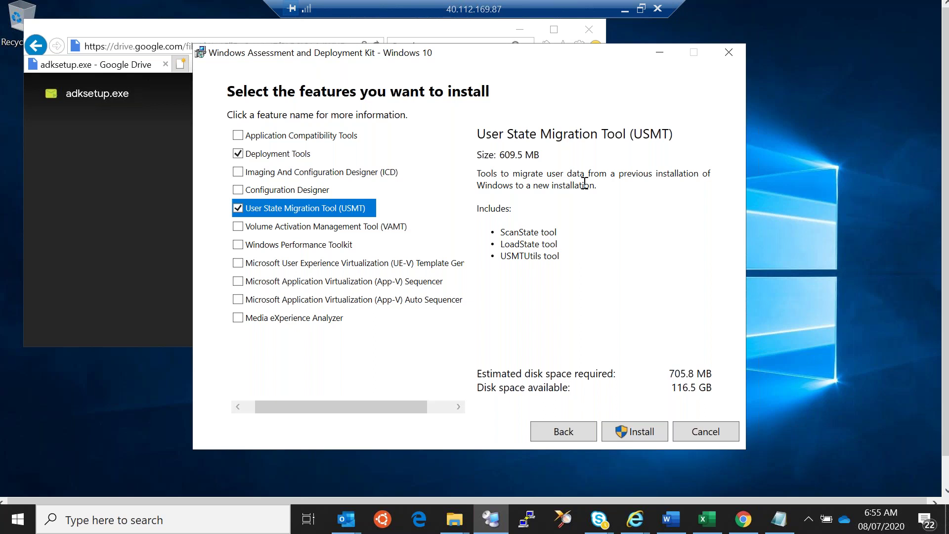
pyautogui.click(632, 438)
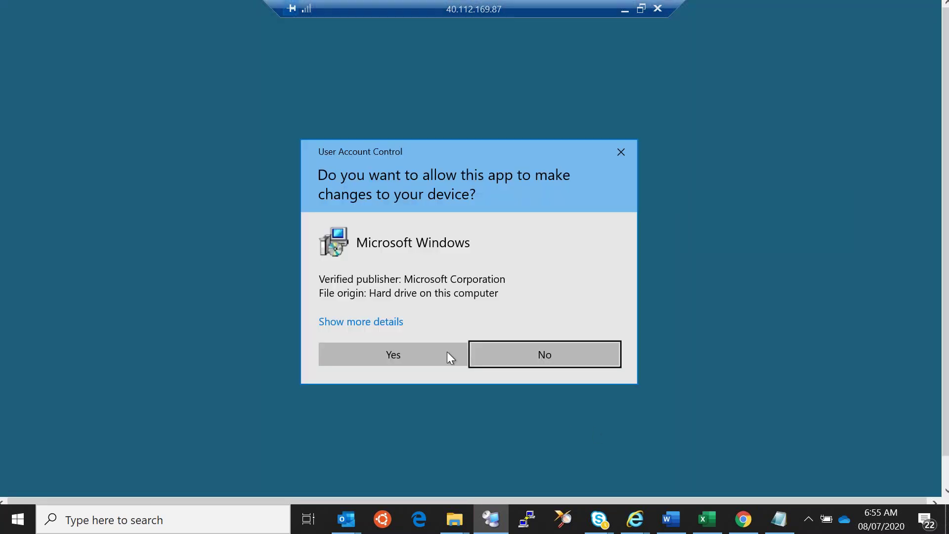
# Step: Allow the ADK installer's changes, then switch to the Database session in full screen
pyautogui.click(409, 363)
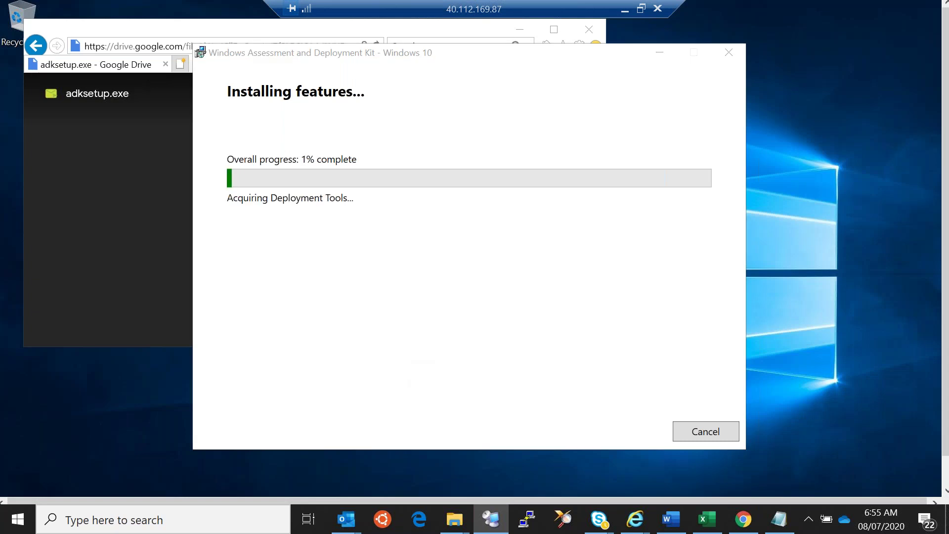
pyautogui.click(641, 9)
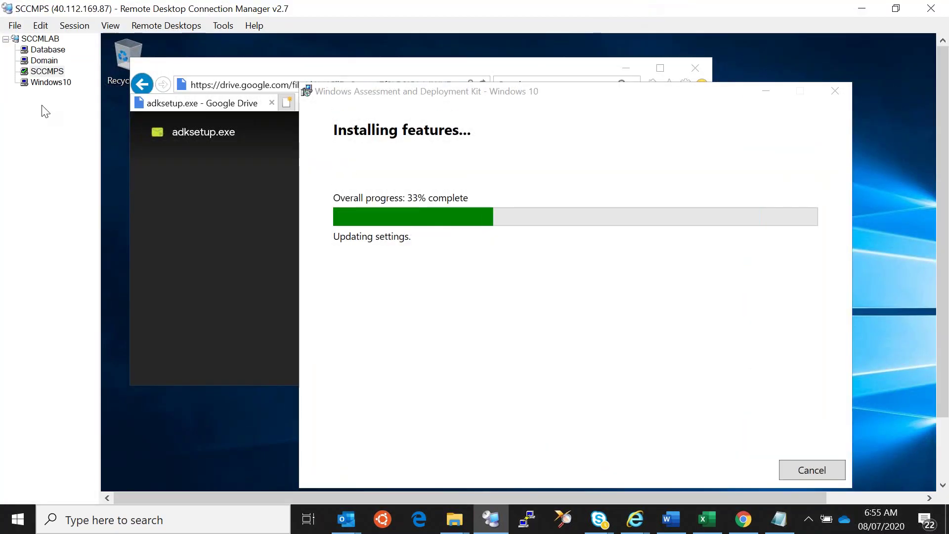
pyautogui.click(50, 49)
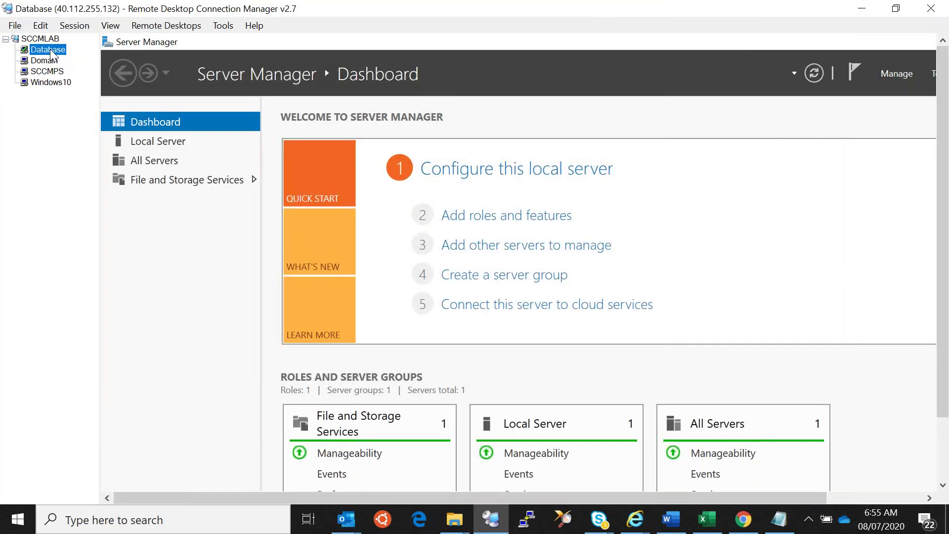
pyautogui.rightClick(52, 53)
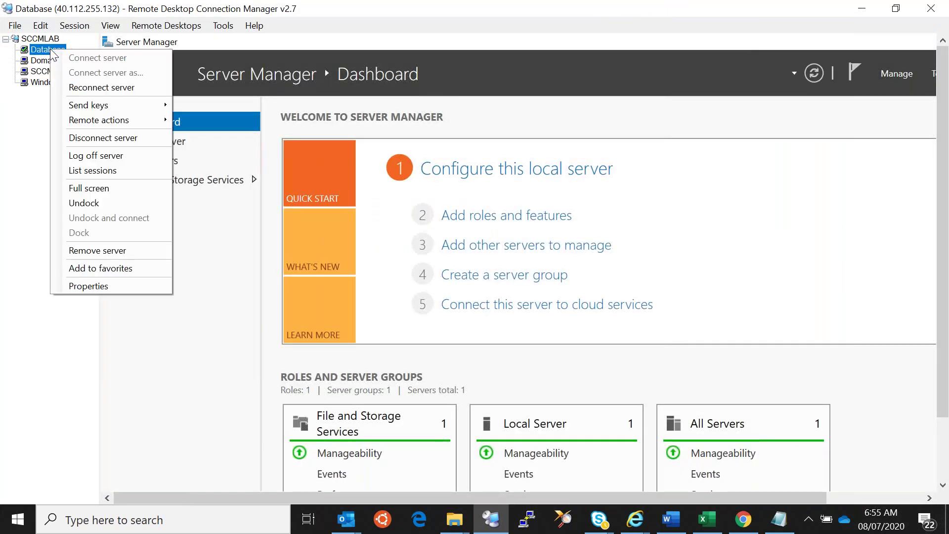
pyautogui.click(88, 188)
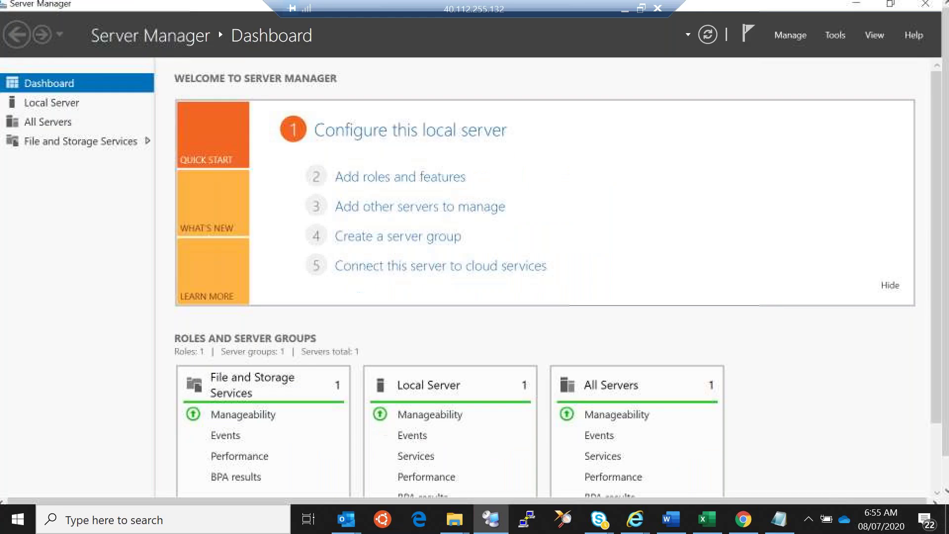
# Step: Close Server Manager and restart the Database server from the Win+X menu
pyautogui.click(926, 6)
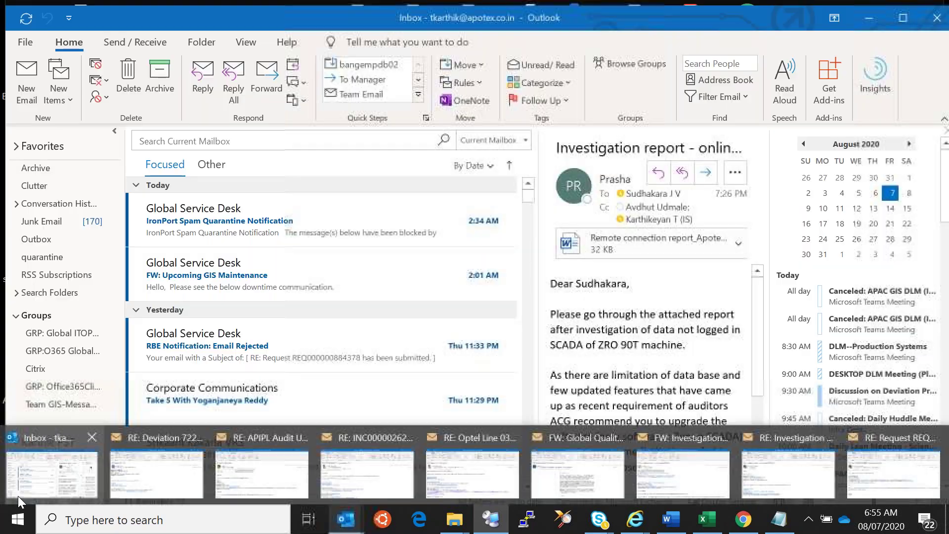
pyautogui.rightClick(14, 489)
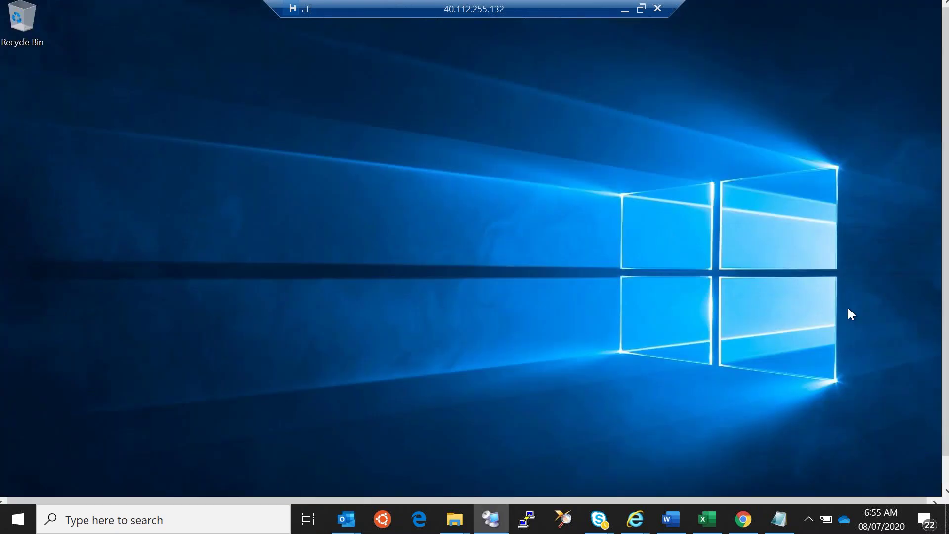
pyautogui.click(947, 477)
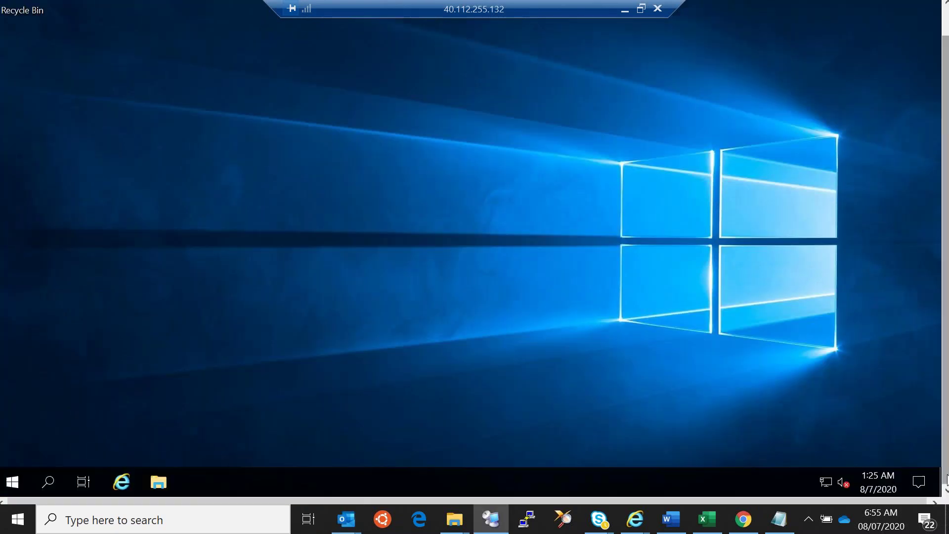
pyautogui.rightClick(12, 482)
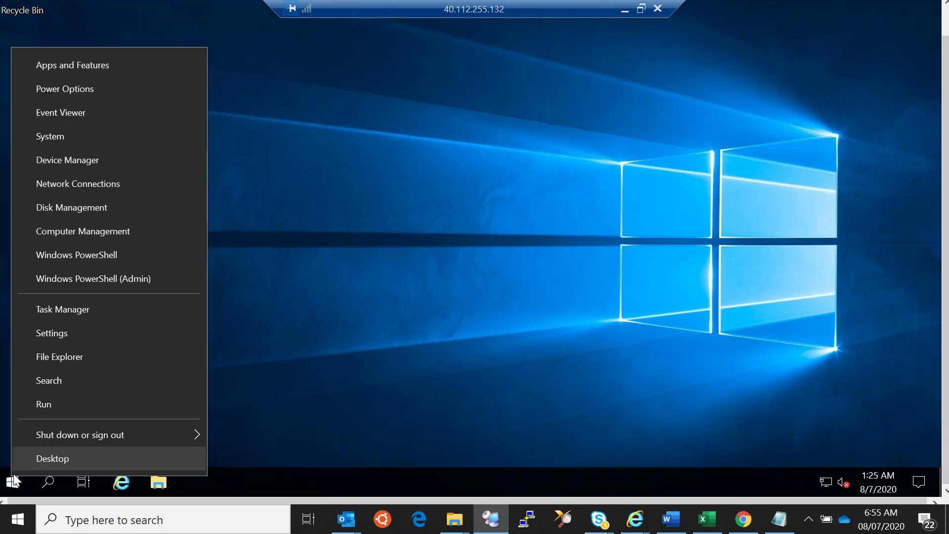
pyautogui.moveTo(68, 430)
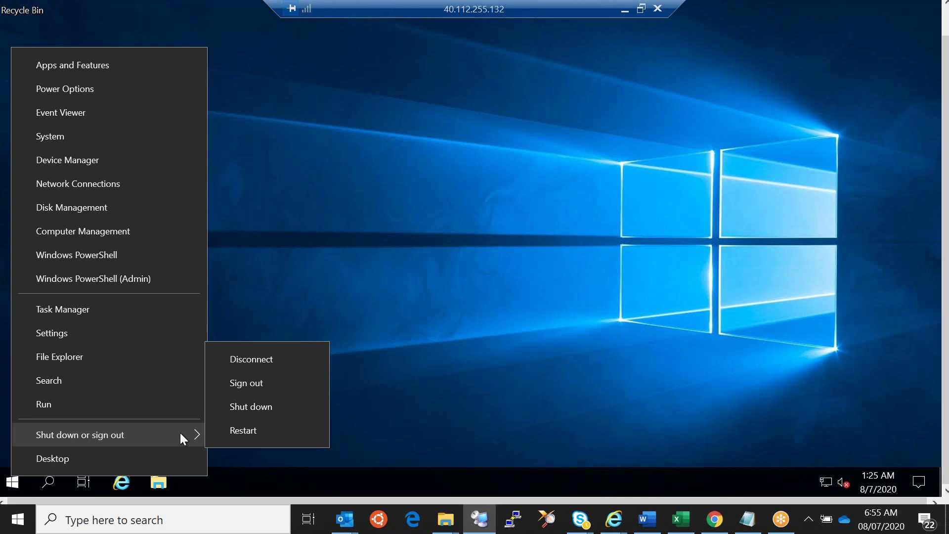
pyautogui.click(301, 438)
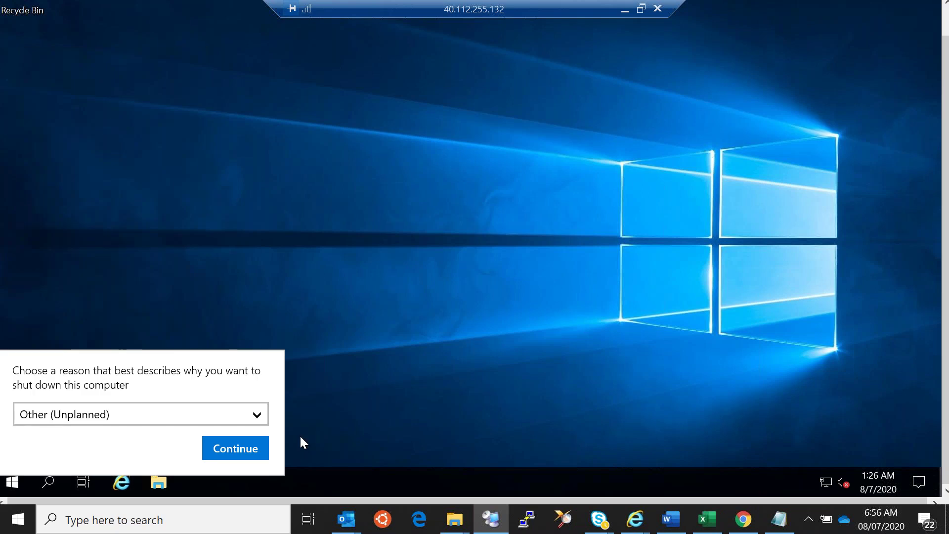
pyautogui.click(257, 452)
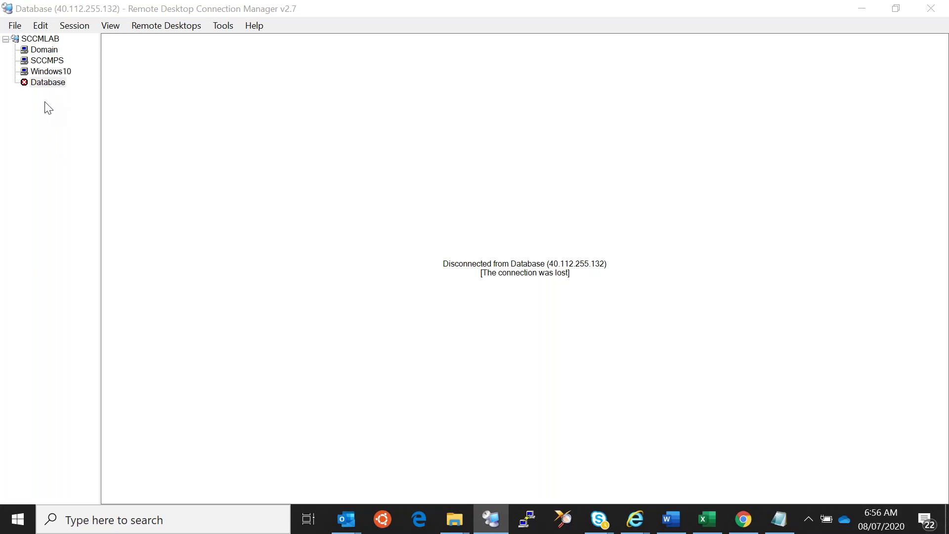
# Step: Return to the SCCMPS session and close the finished ADK installer
pyautogui.click(47, 61)
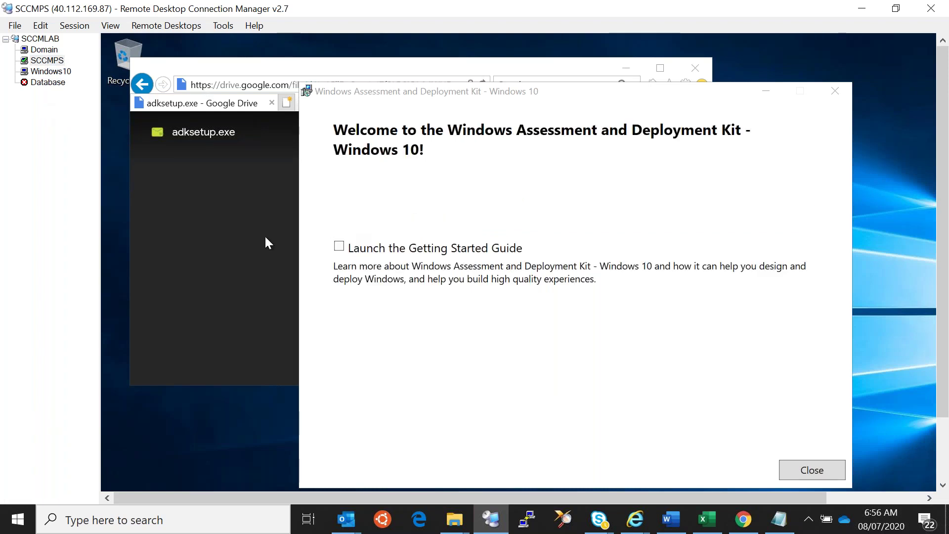
pyautogui.click(48, 61)
pyautogui.click(818, 472)
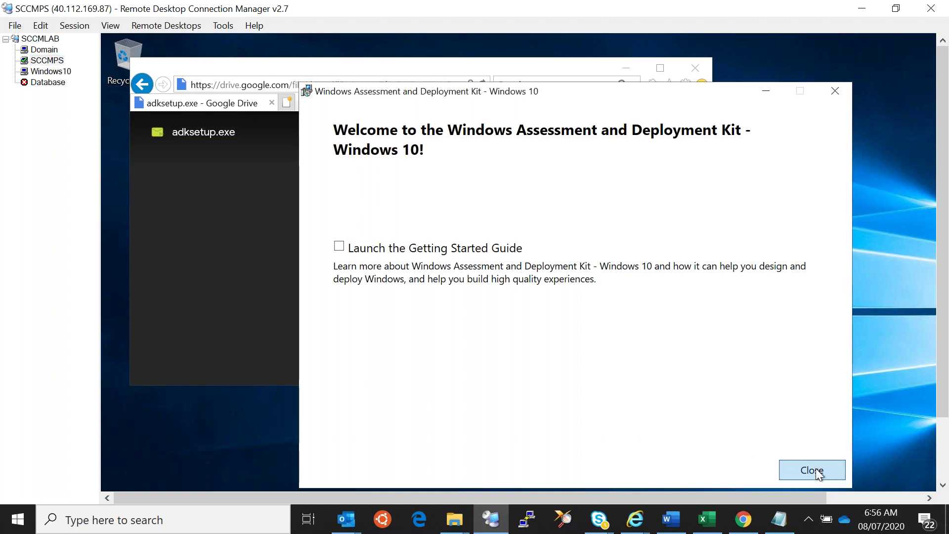
pyautogui.click(816, 471)
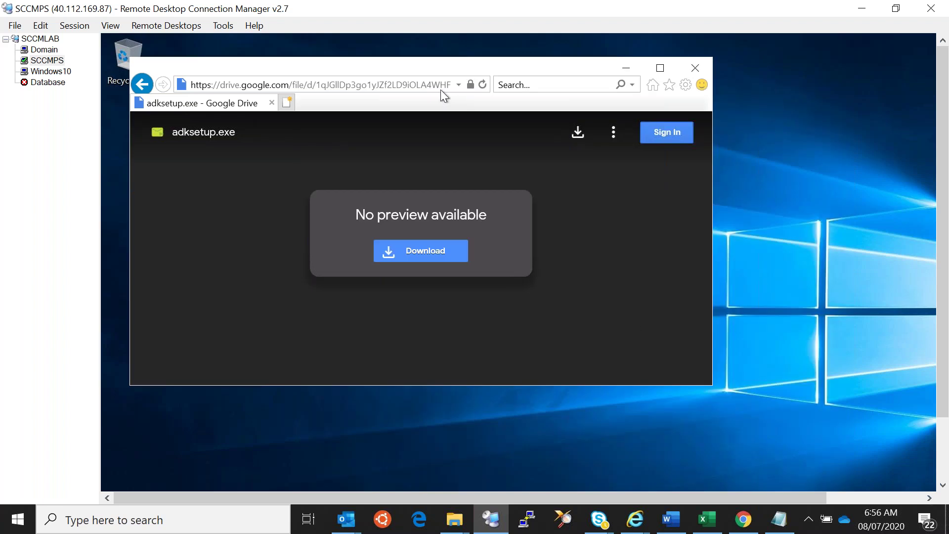
pyautogui.click(417, 83)
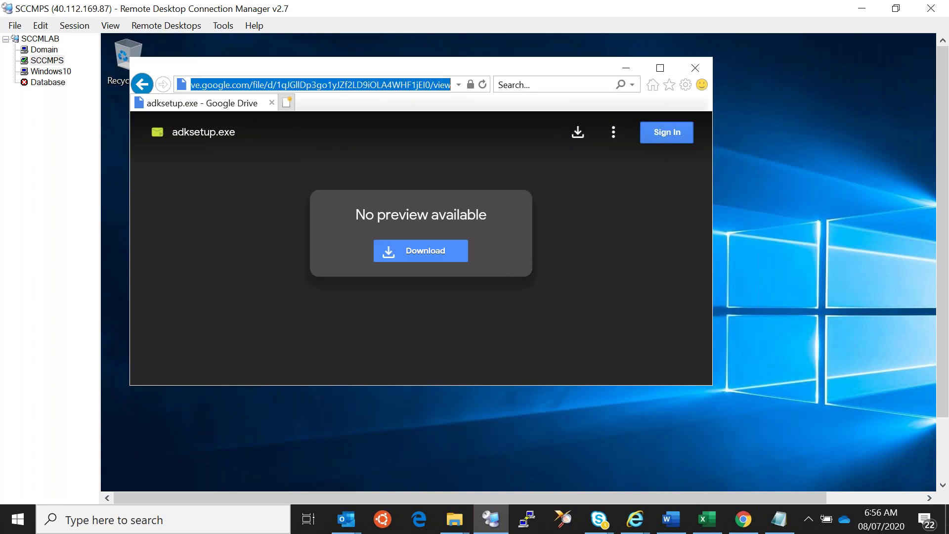
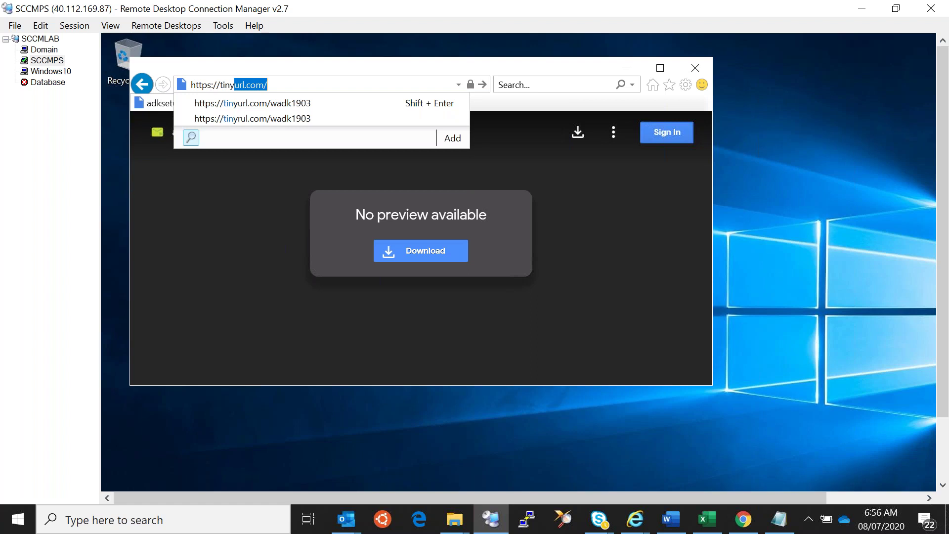
pyautogui.press('End')
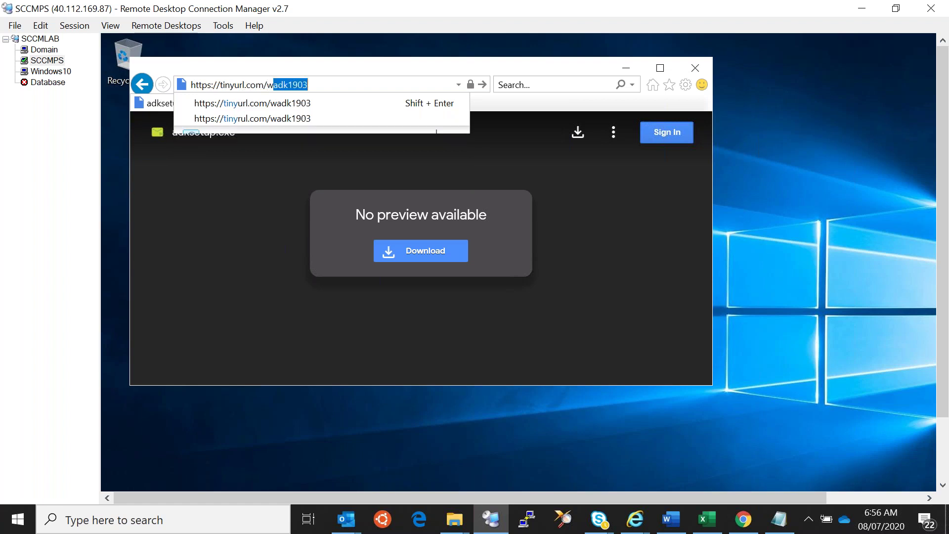
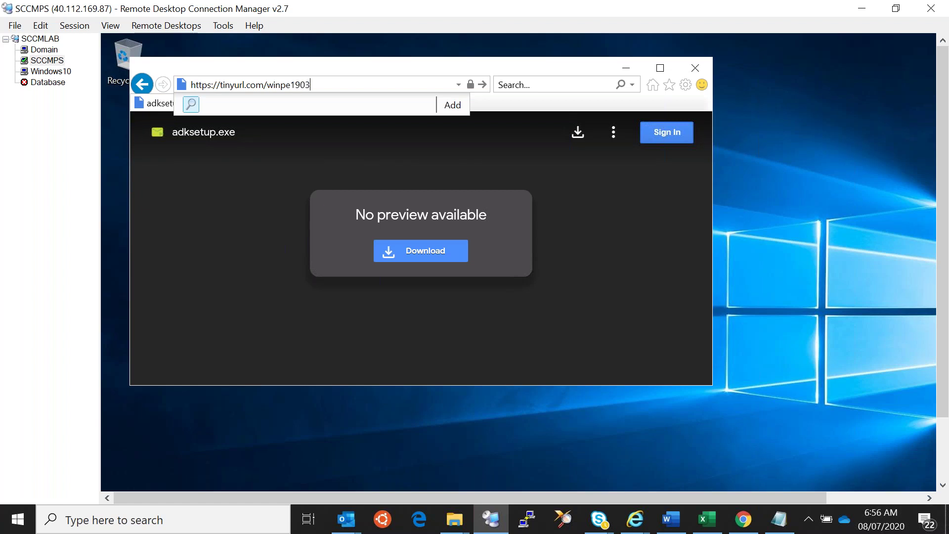
pyautogui.press('Return')
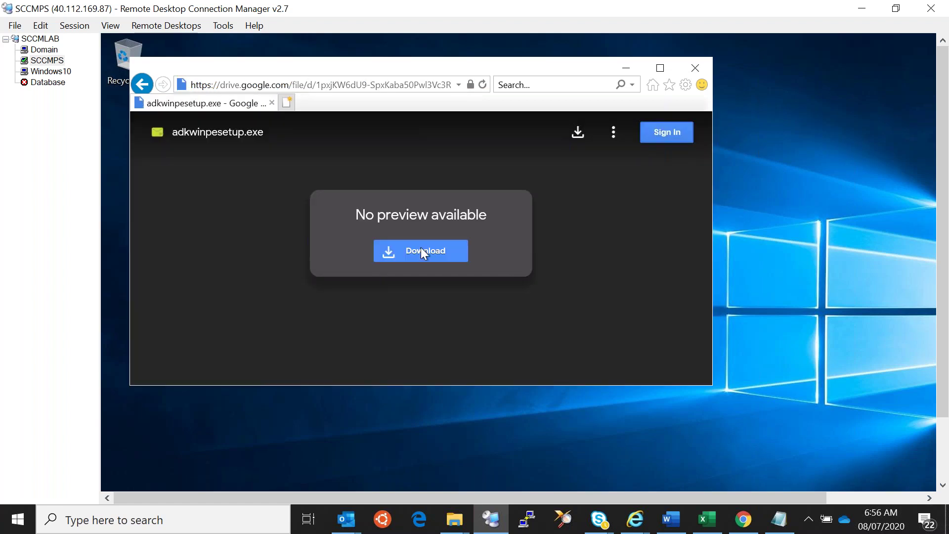
pyautogui.click(419, 252)
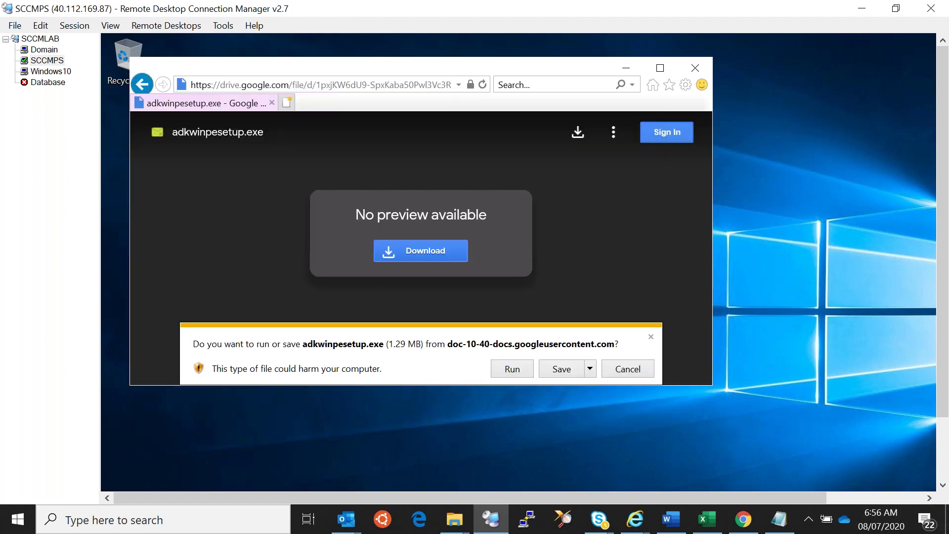
pyautogui.click(510, 369)
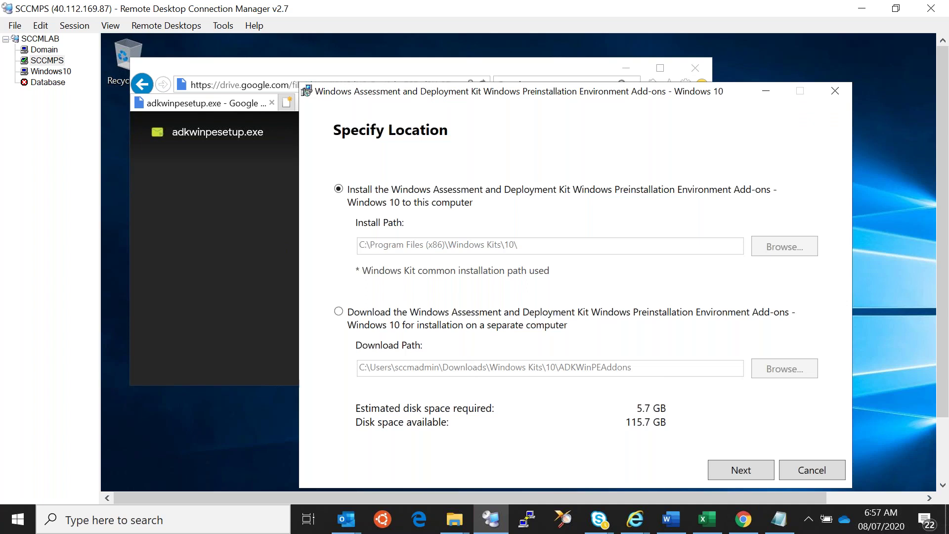
# Step: Accept the WinPE installer defaults and licence, install, and approve the UAC prompt
pyautogui.click(741, 470)
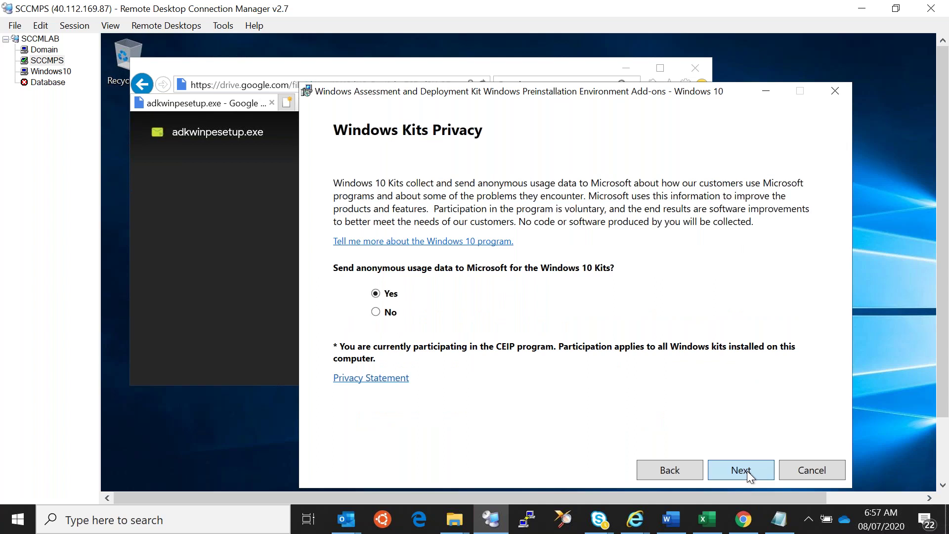
pyautogui.click(746, 470)
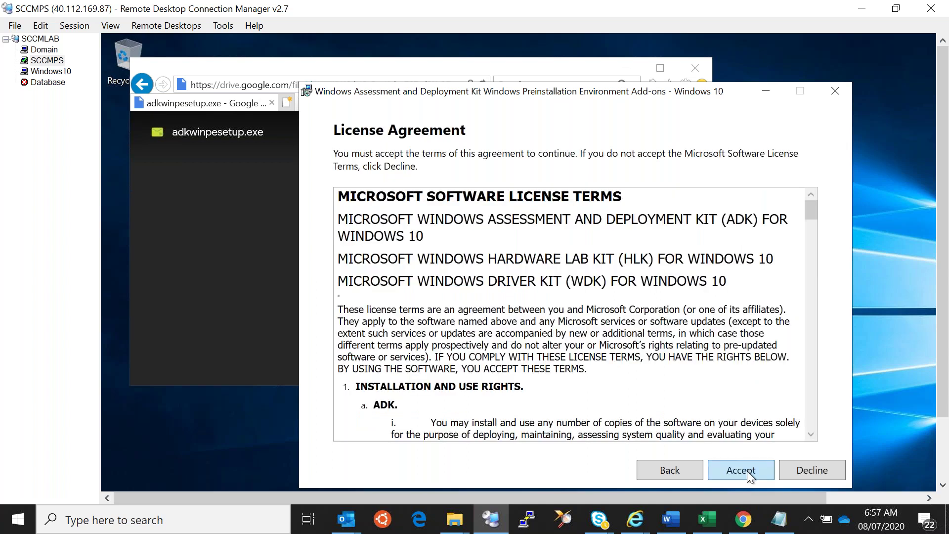
pyautogui.click(746, 471)
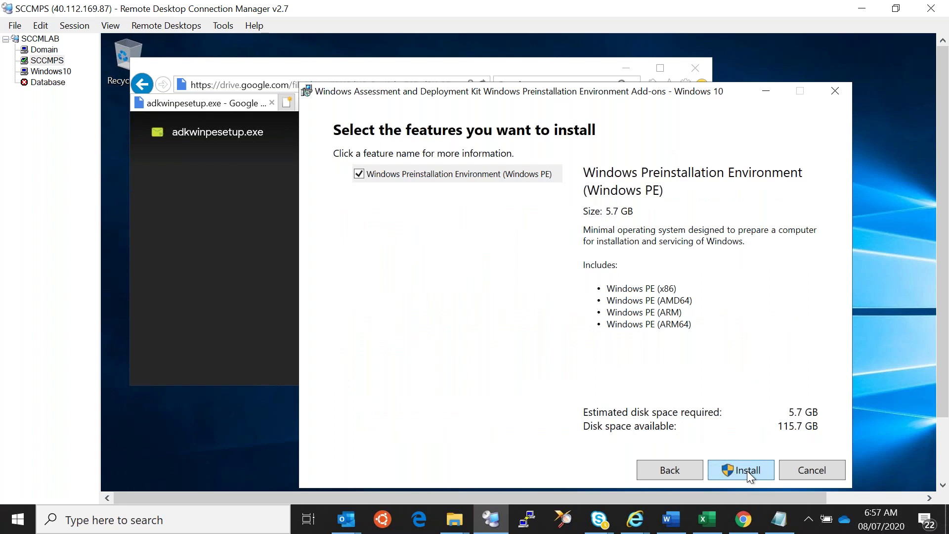
pyautogui.click(746, 470)
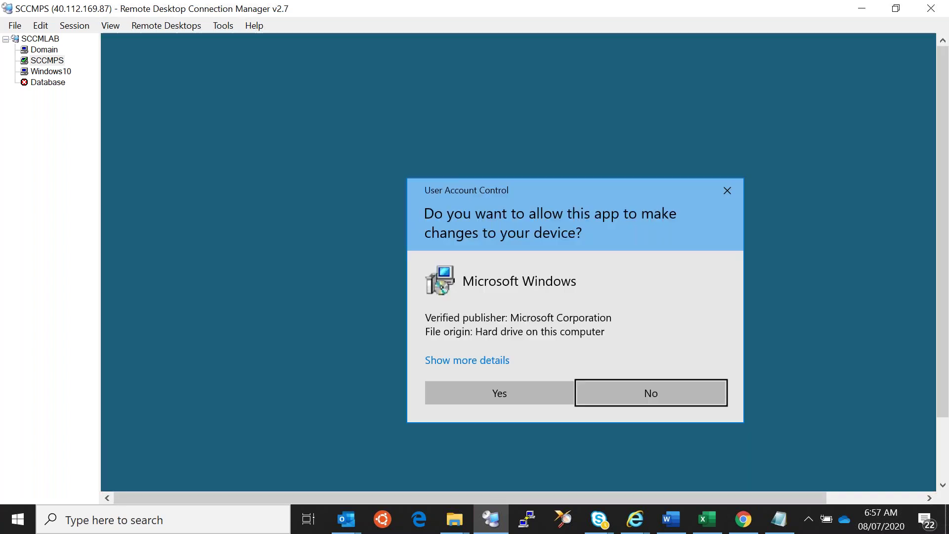
pyautogui.click(520, 396)
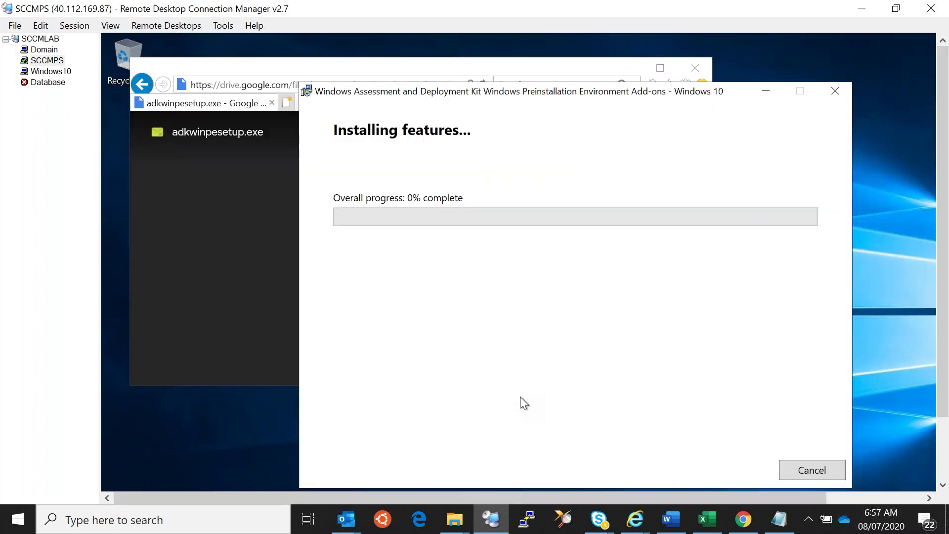
pyautogui.click(779, 520)
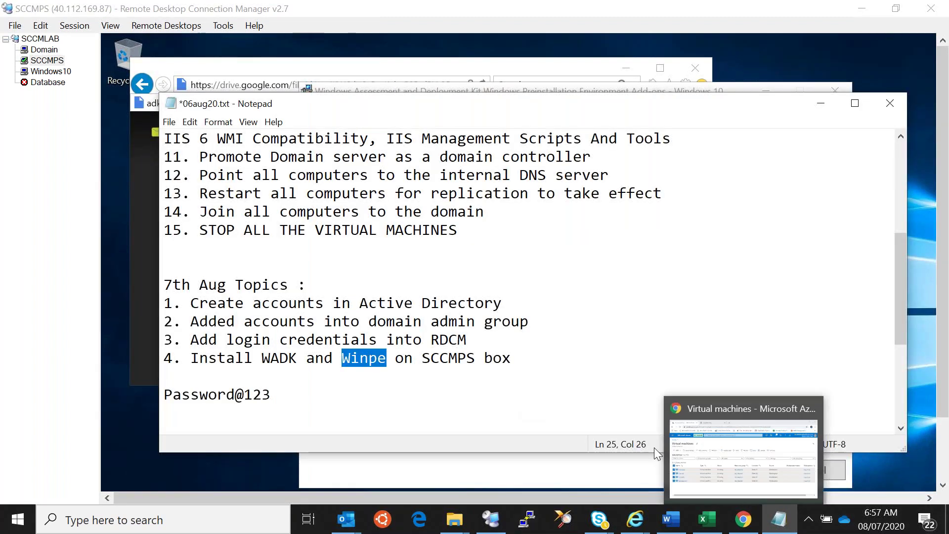
# Step: Add the line '5. Download and install SQL server on Database box' below item 4
pyautogui.click(535, 367)
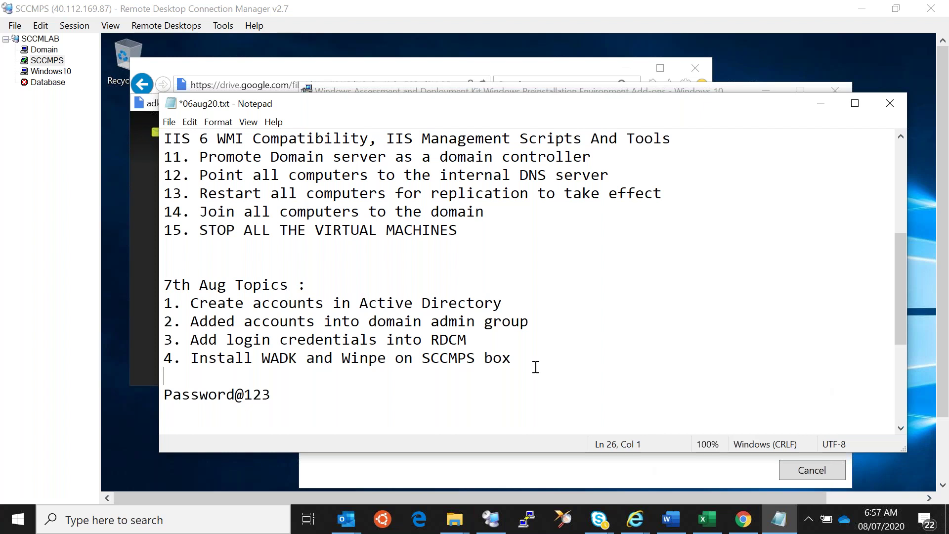
pyautogui.press('Return')
pyautogui.press('Up')
pyautogui.write('5. Dow')
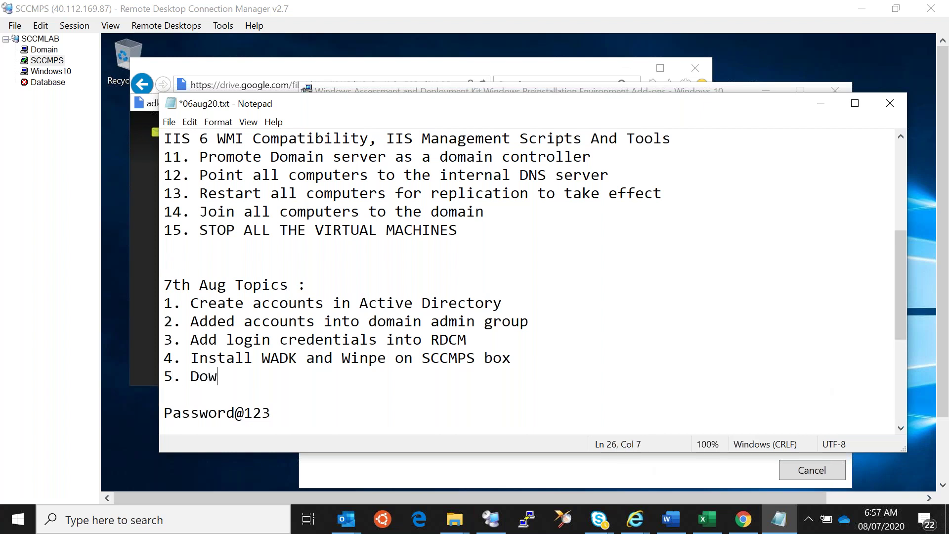
pyautogui.write('nload and ')
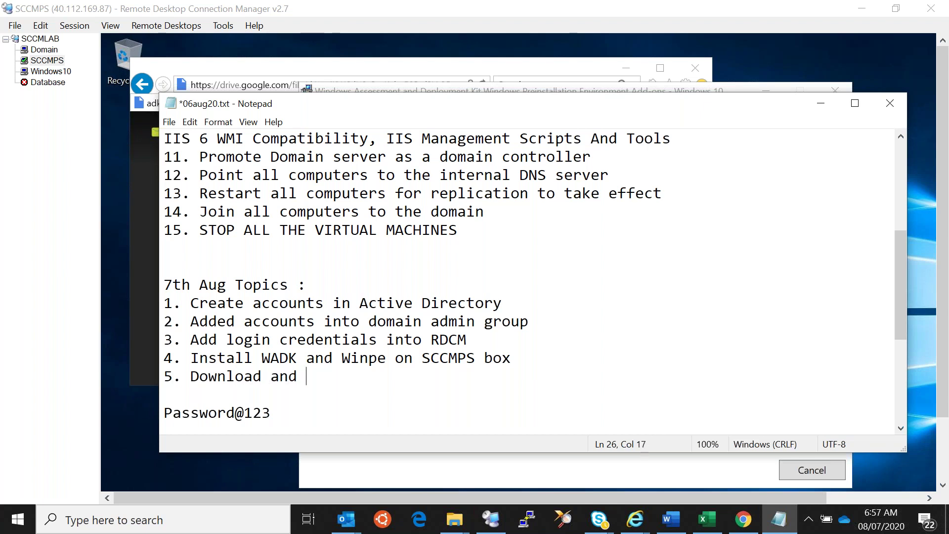
pyautogui.write('install SQ')
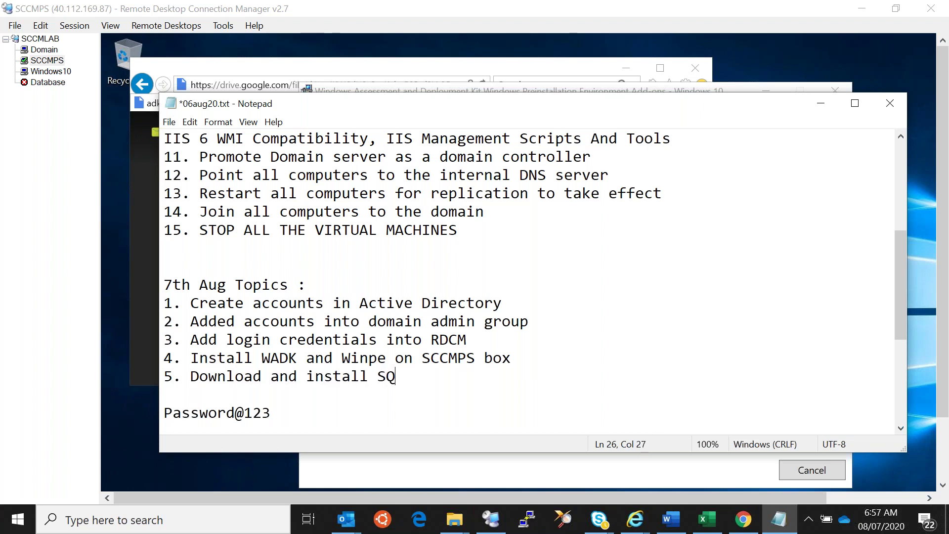
pyautogui.write('L server on Datab')
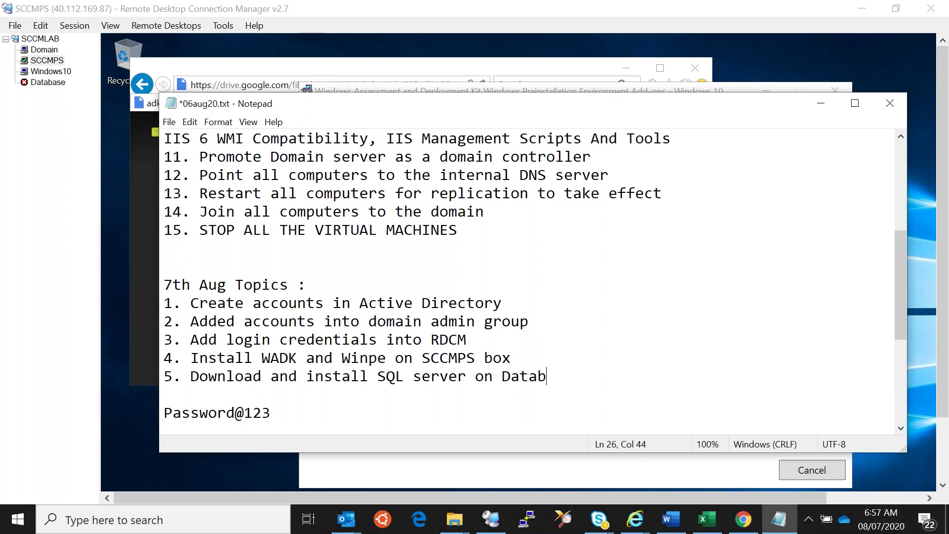
pyautogui.write('ase box')
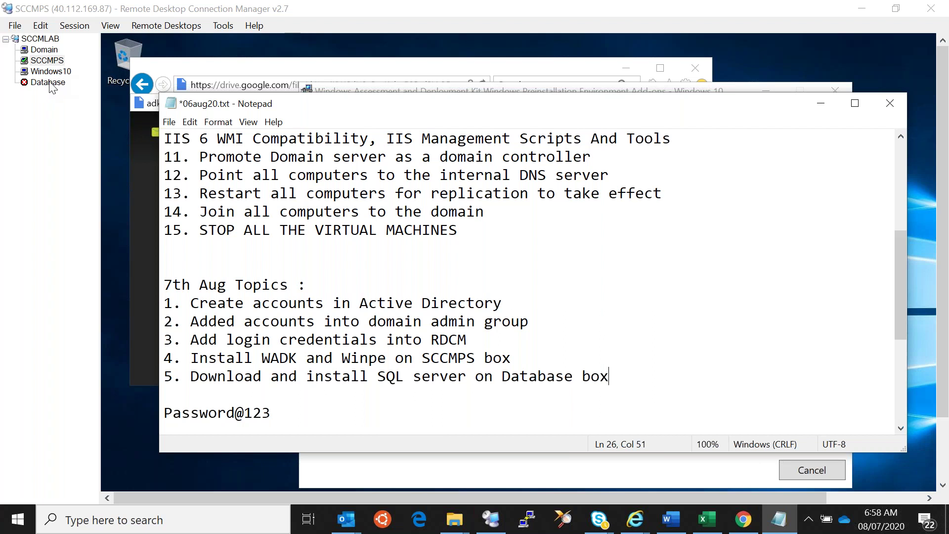
# Step: Connect to the Database server and highlight 'SQL server' in note item 5
pyautogui.doubleClick(50, 83)
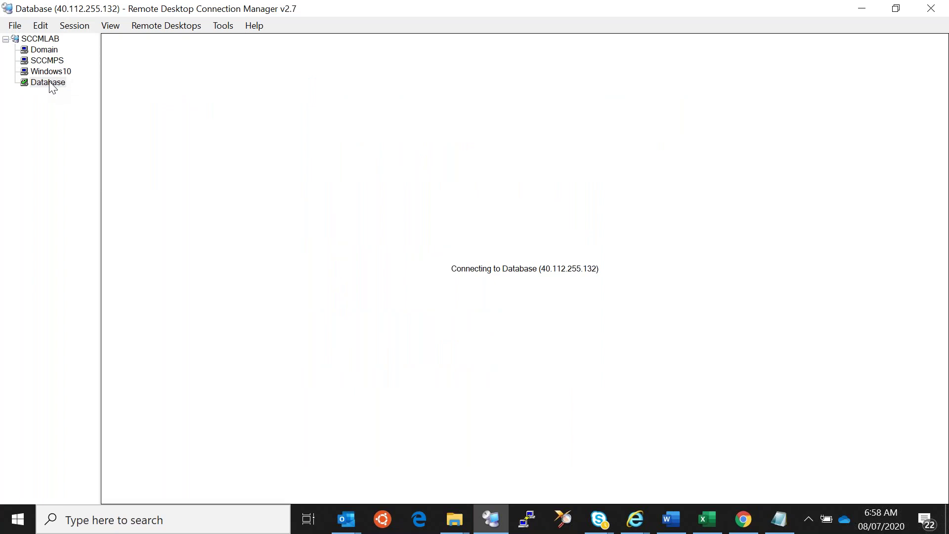
pyautogui.click(50, 84)
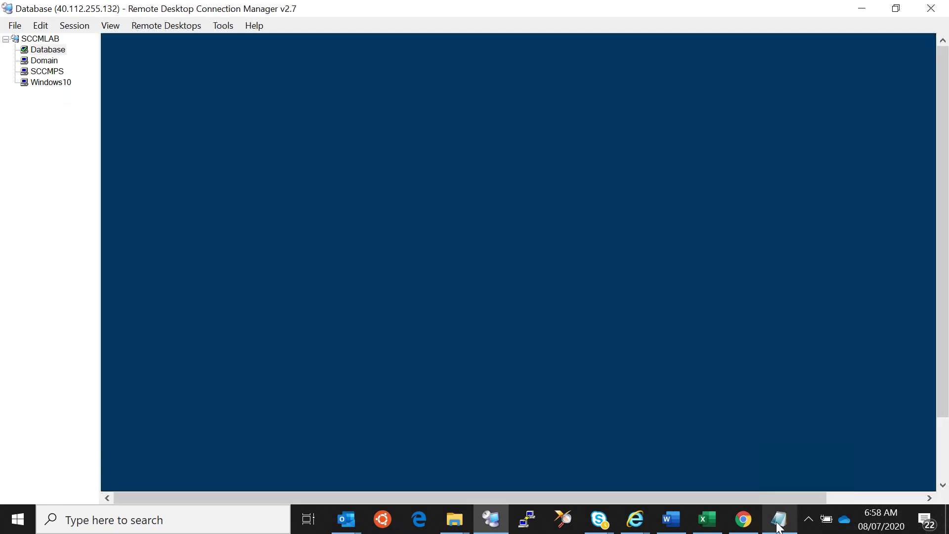
pyautogui.click(778, 520)
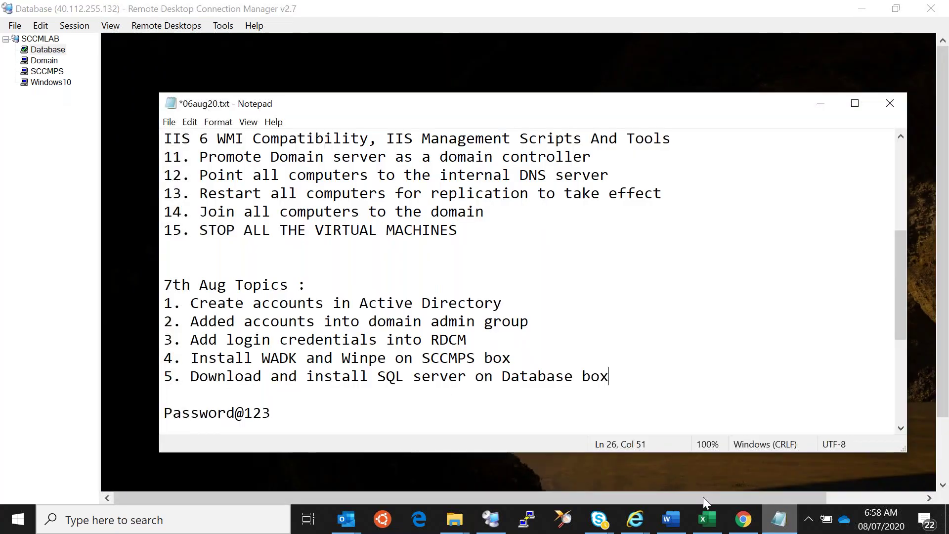
pyautogui.moveTo(376, 376); pyautogui.dragTo(466, 381)
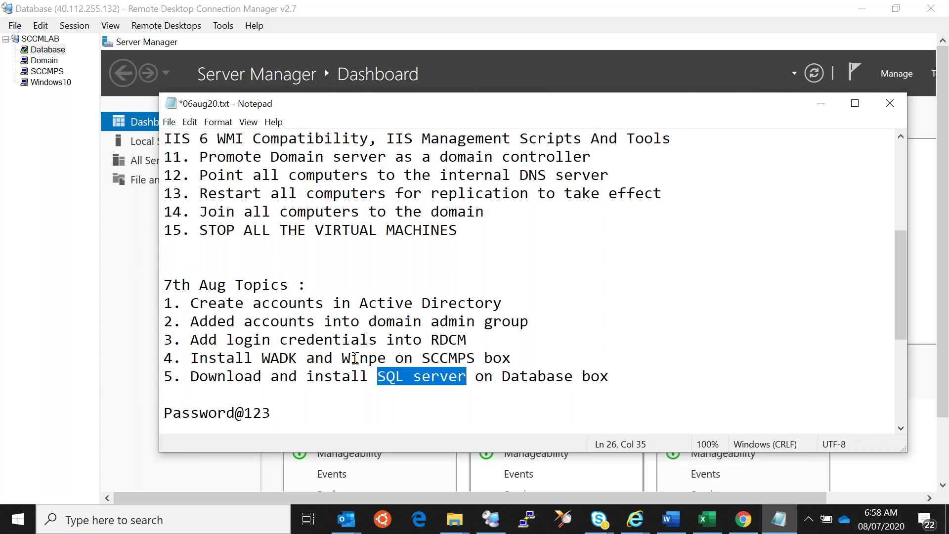
# Step: Show the Database server session full screen
pyautogui.click(44, 50)
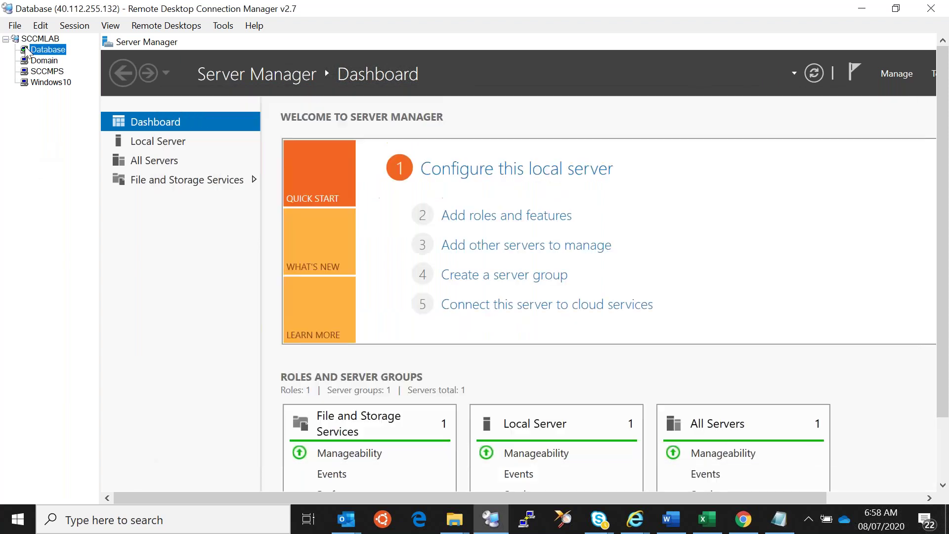
pyautogui.rightClick(42, 51)
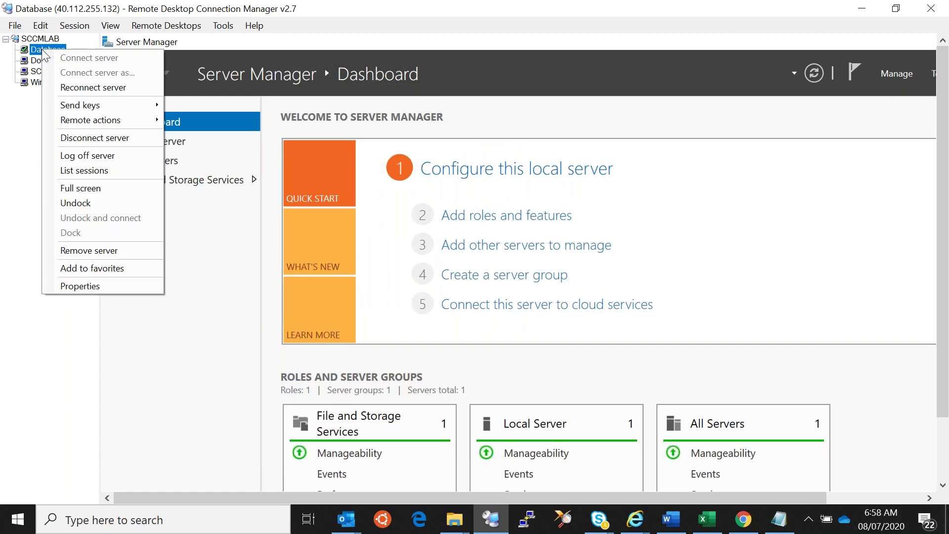
pyautogui.click(80, 188)
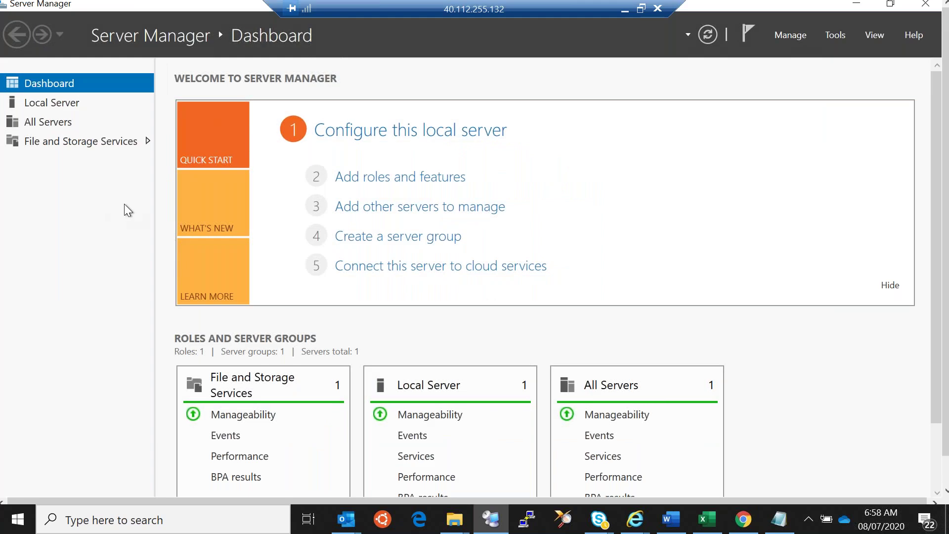
# Step: Close Server Manager and launch Command Prompt with cmd from the Win+X Run box
pyautogui.click(922, 5)
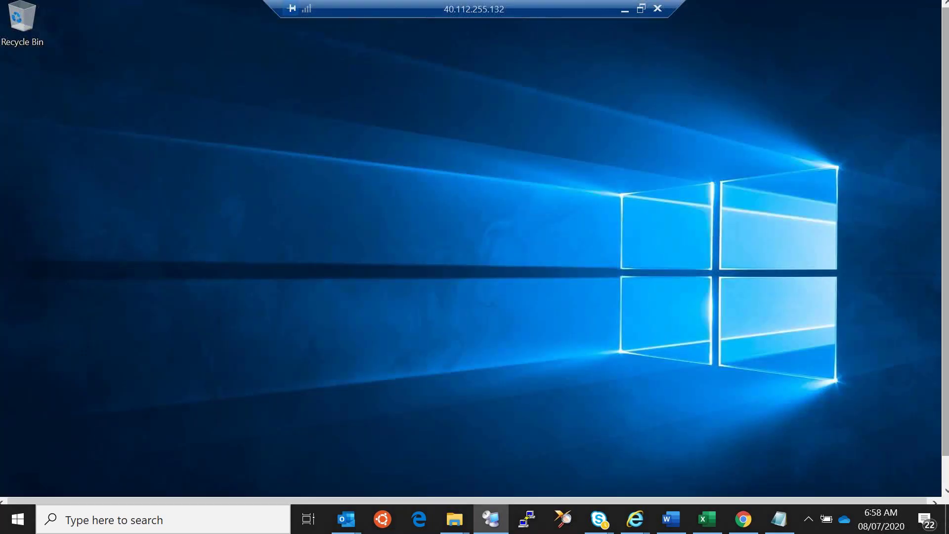
pyautogui.click(946, 481)
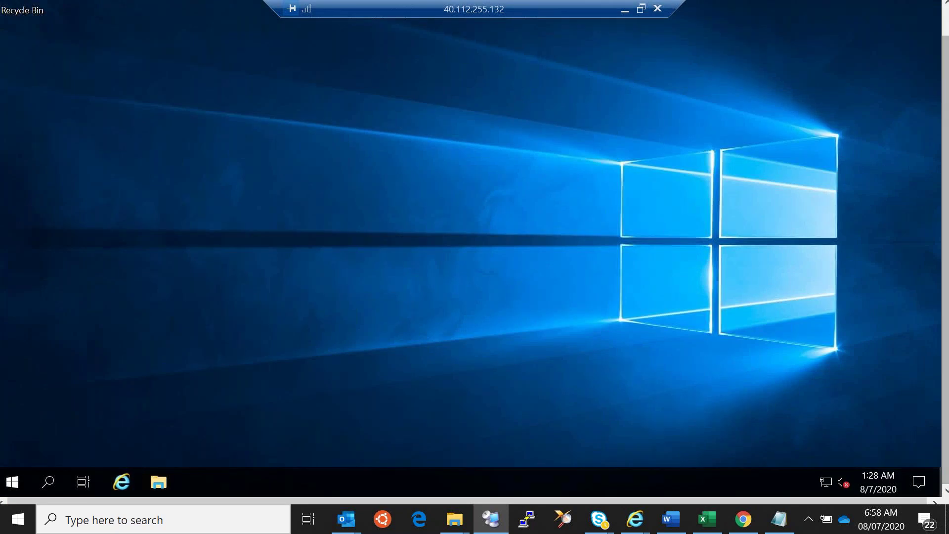
pyautogui.rightClick(8, 488)
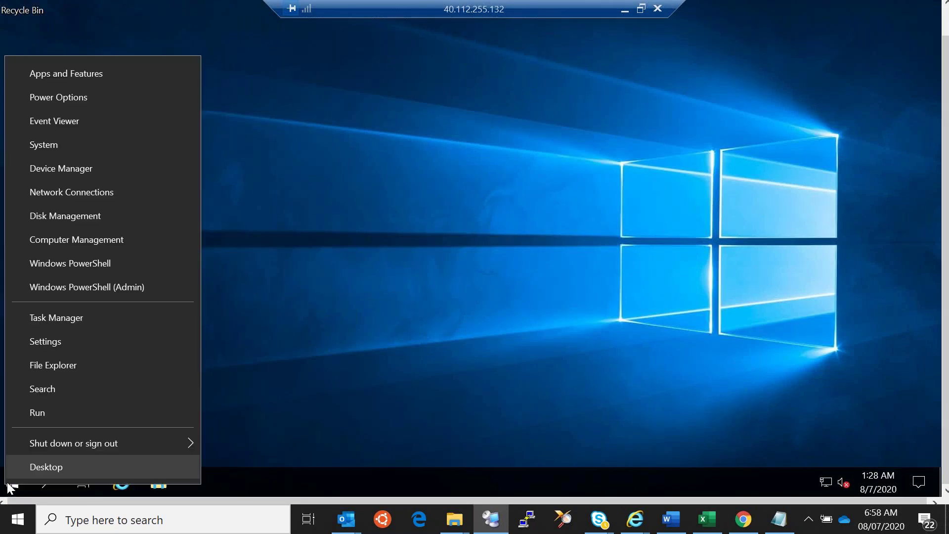
pyautogui.click(57, 414)
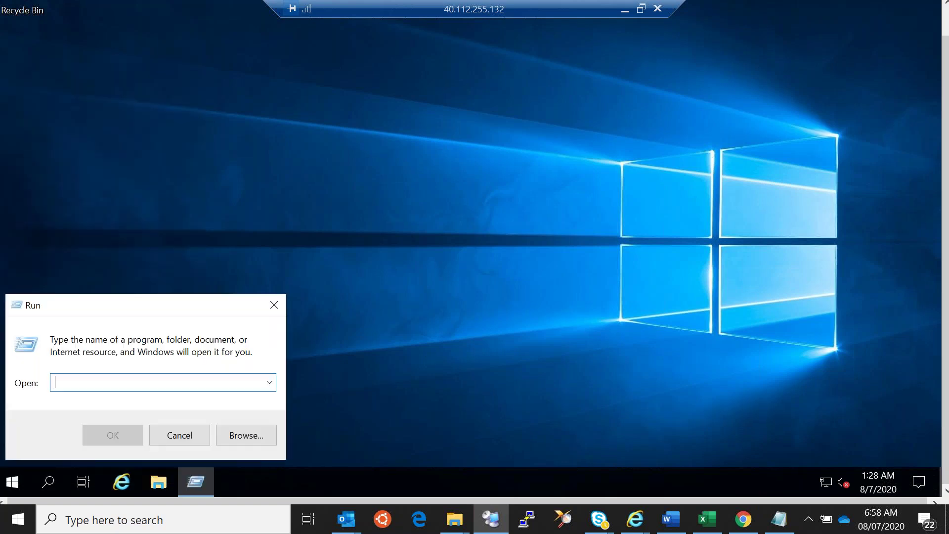
pyautogui.write('cmd')
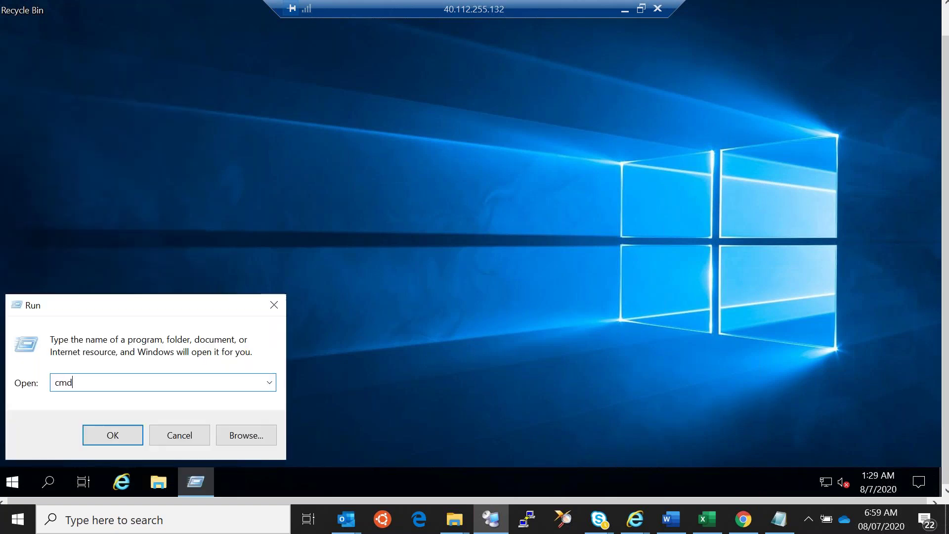
pyautogui.press('Return')
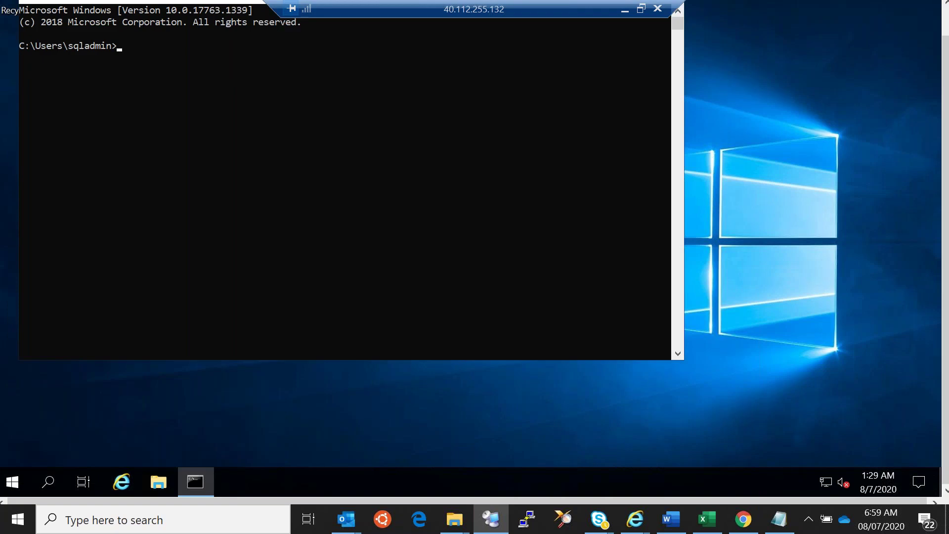
# Step: Run hostname and whoami to confirm the Database name and signed-in account
pyautogui.write('hostname')
pyautogui.press('Return')
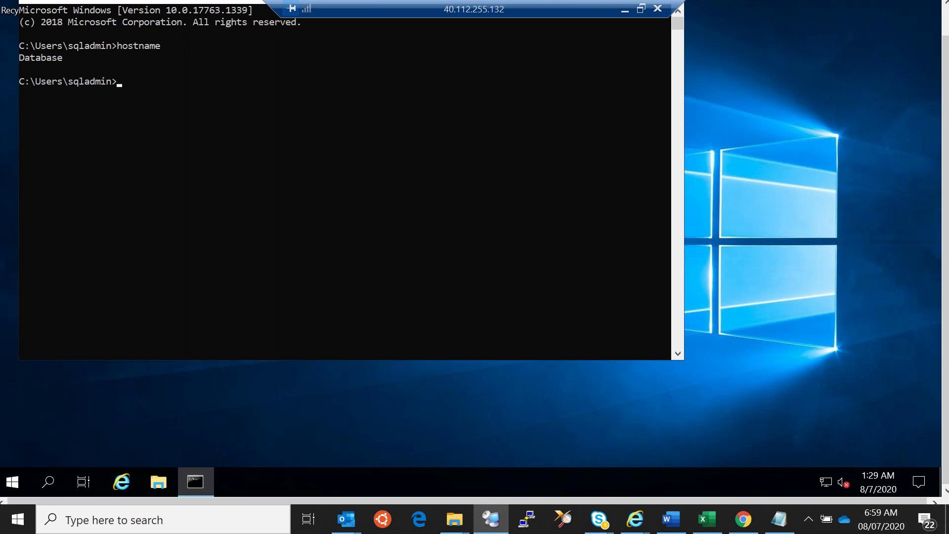
pyautogui.write('whoami')
pyautogui.press('Return')
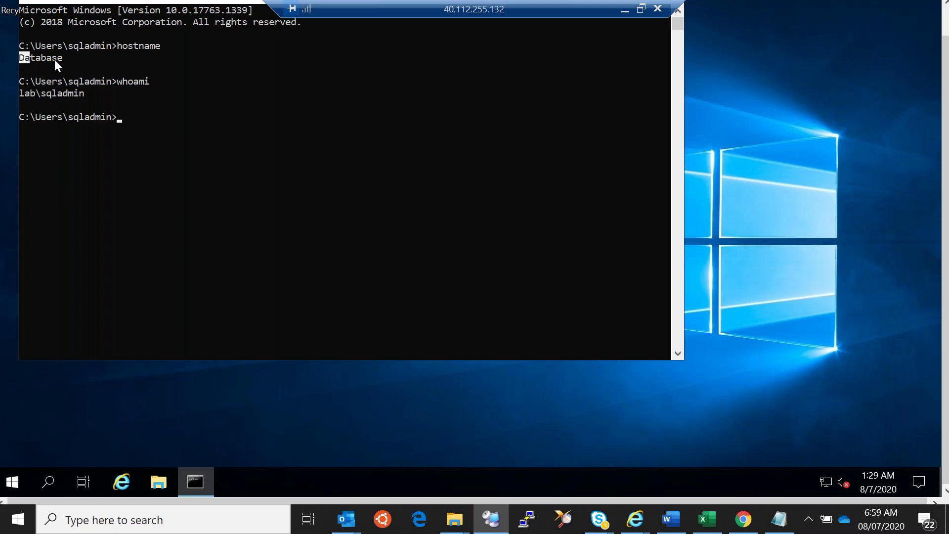
pyautogui.click(39, 94)
pyautogui.click(125, 153)
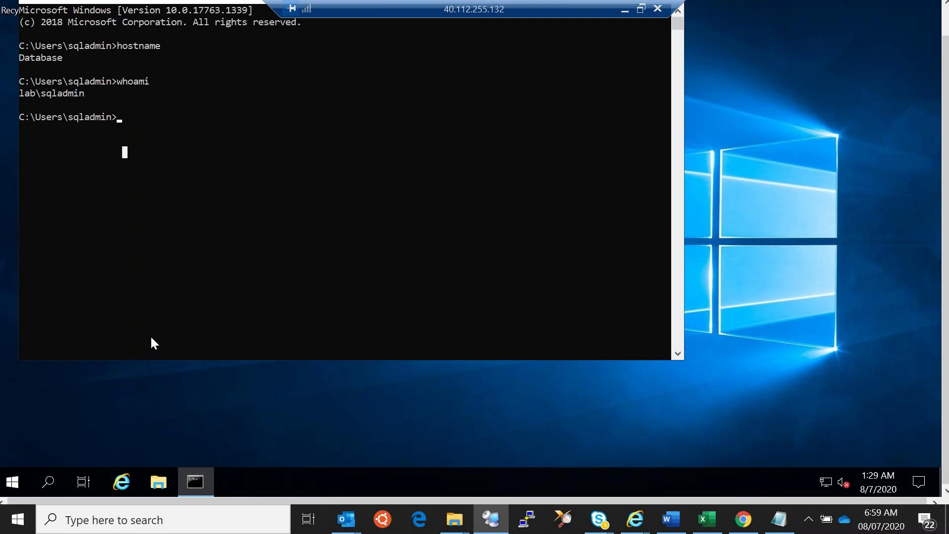
# Step: Launch Internet Explorer on the Database server and postpone its first-run setup
pyautogui.click(115, 484)
pyautogui.rightClick(114, 484)
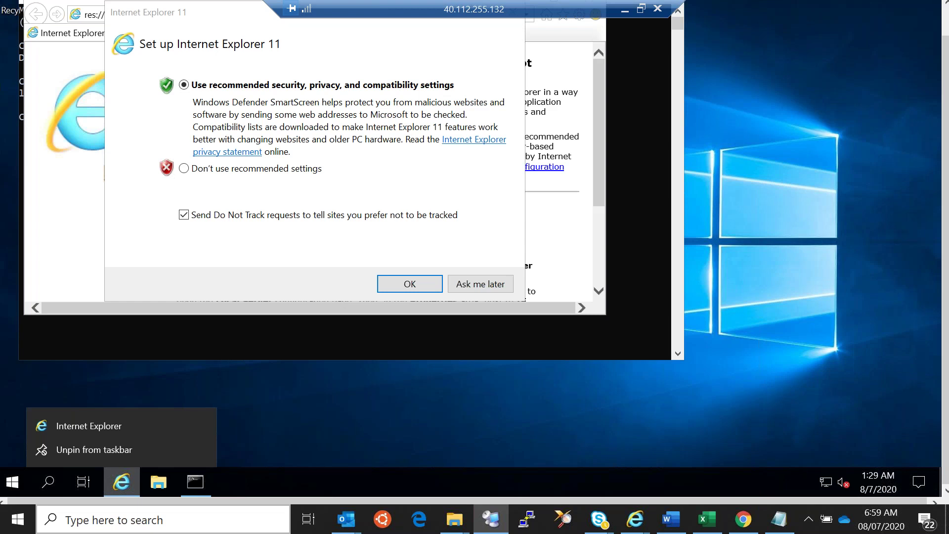
pyautogui.click(289, 150)
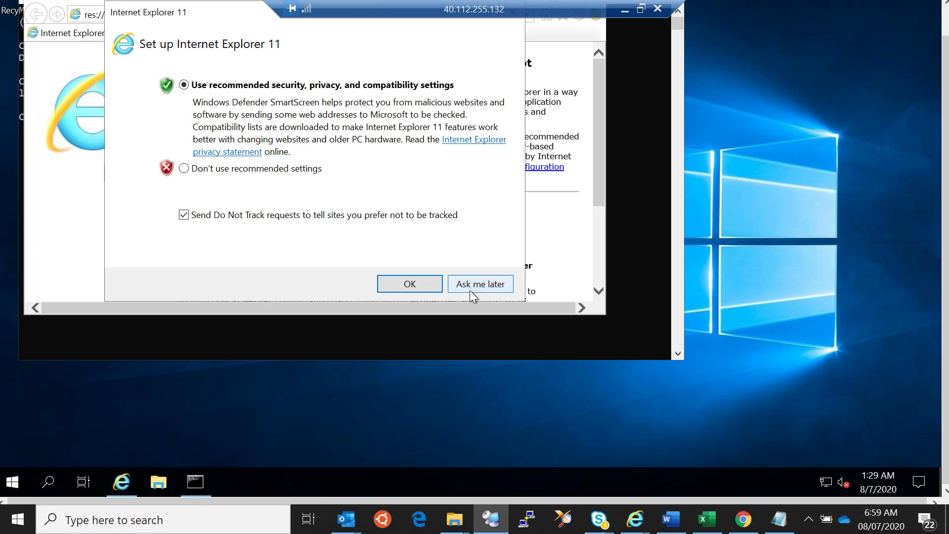
pyautogui.click(470, 290)
pyautogui.click(215, 15)
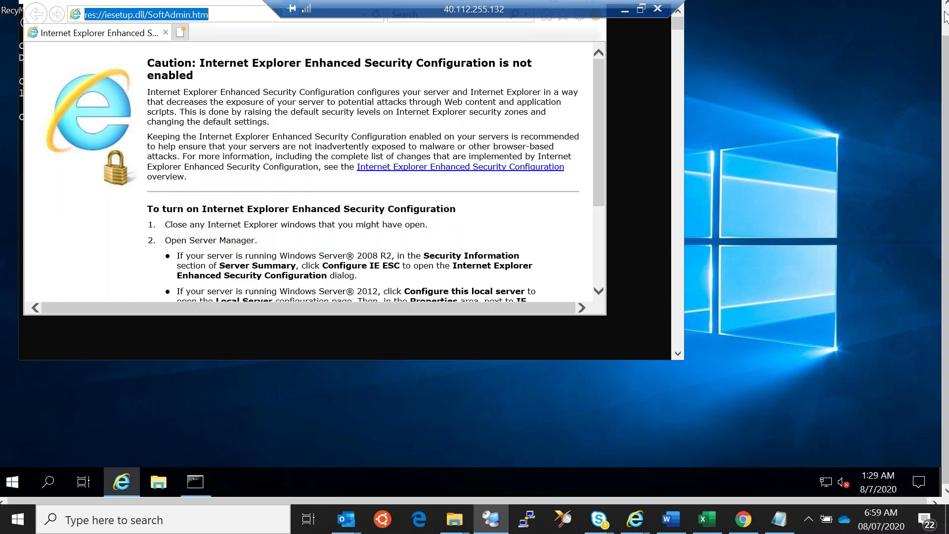
pyautogui.click(944, 15)
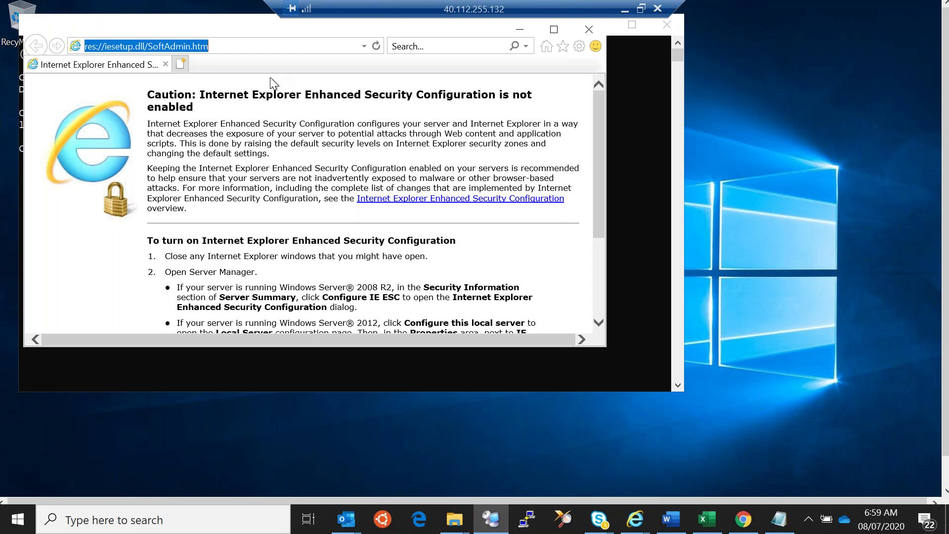
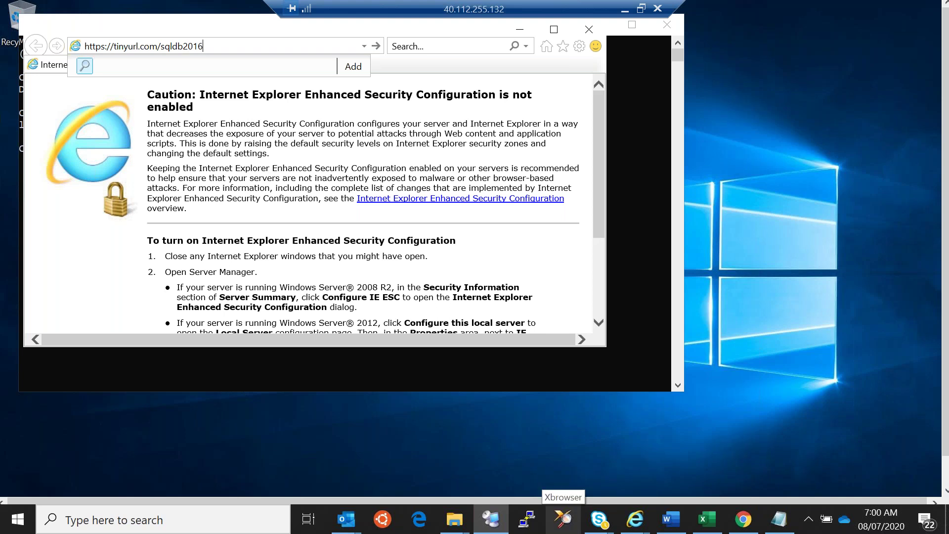
pyautogui.click(375, 47)
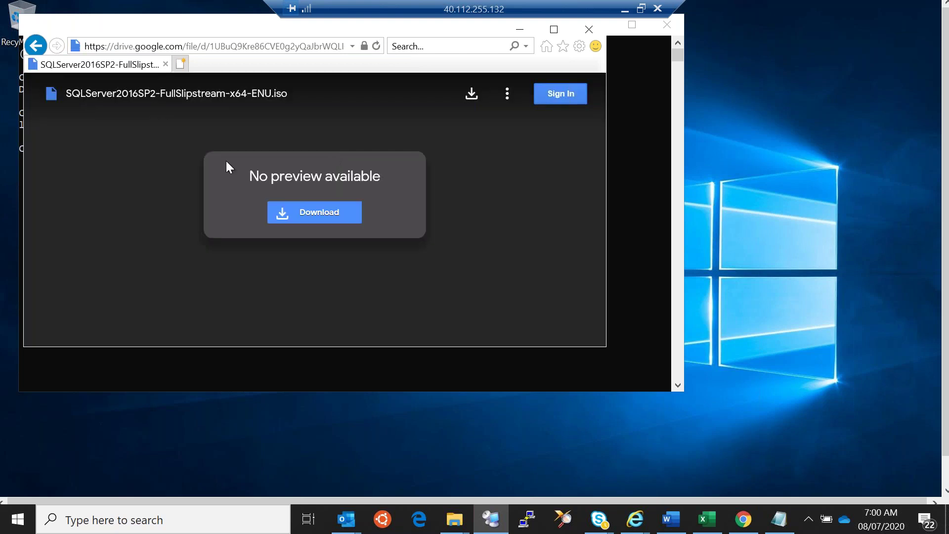
# Step: Download SQLServer2016SP2-FullSlipstream-x64-ENU.iso despite the virus-scan warning and save it
pyautogui.click(313, 217)
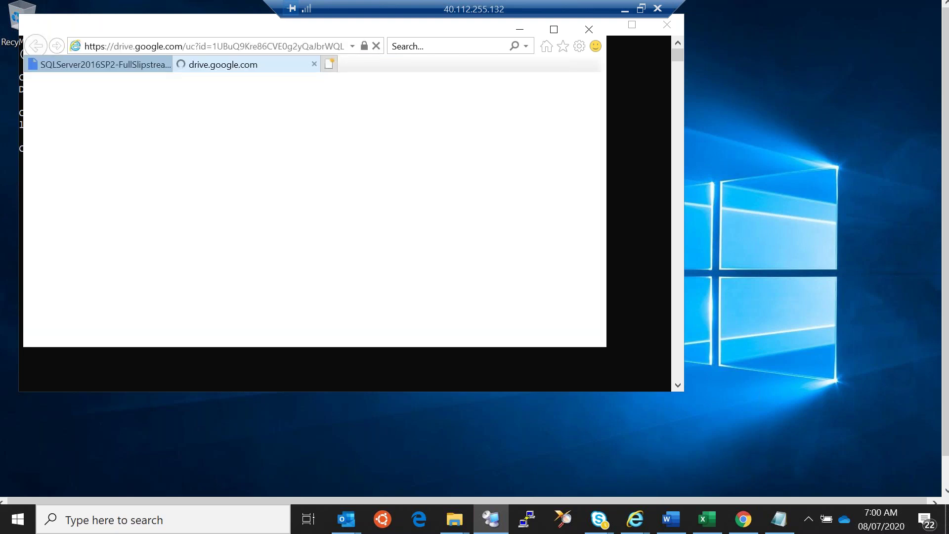
pyautogui.click(197, 217)
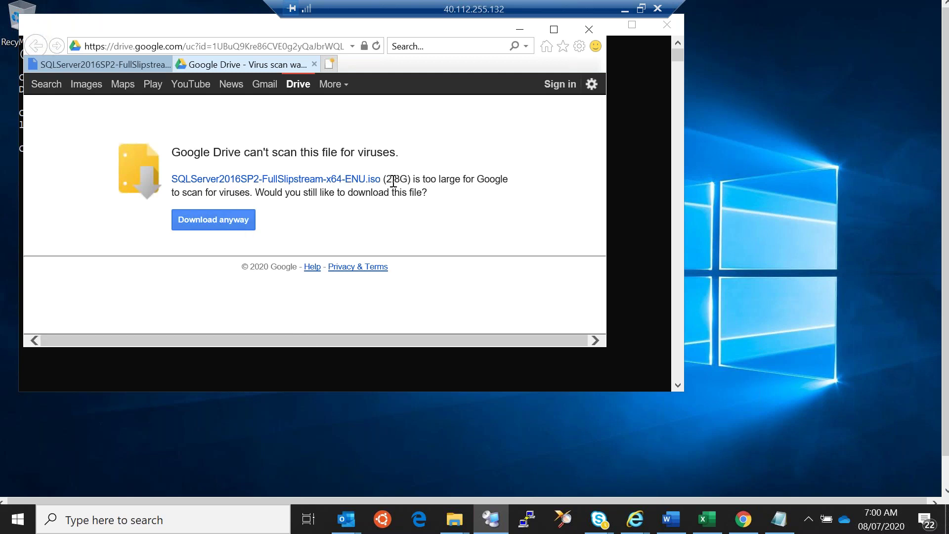
pyautogui.click(218, 219)
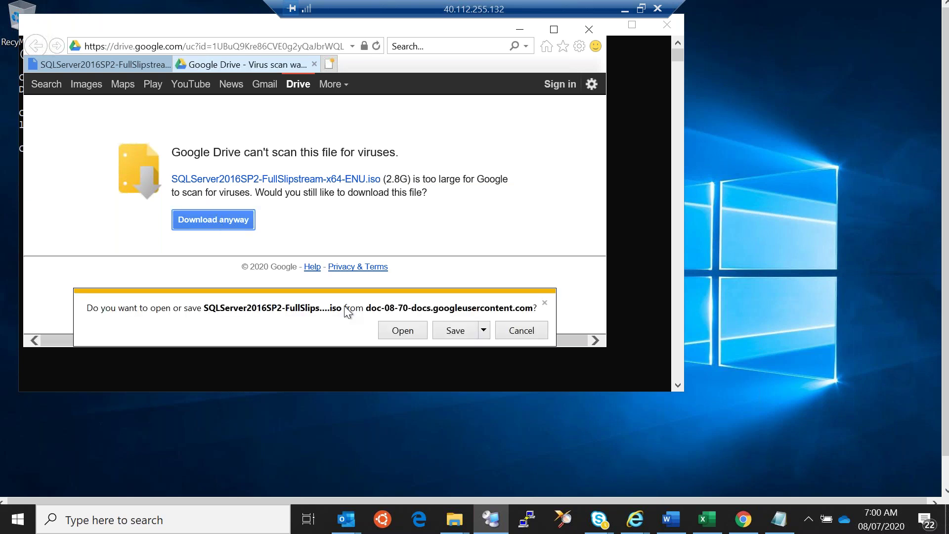
pyautogui.click(459, 330)
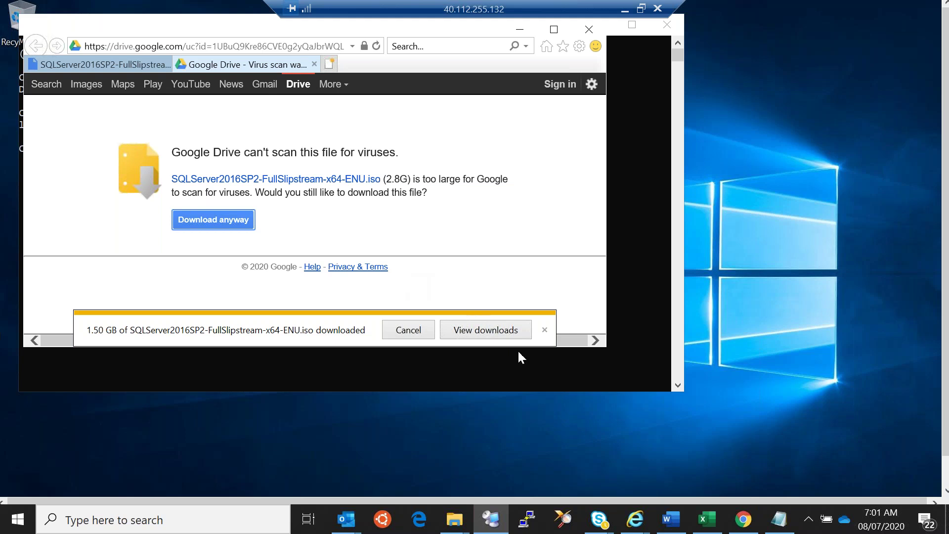
# Step: Review the Notepad topic list, highlight the install-SQL-server line, then minimize the notes
pyautogui.click(785, 520)
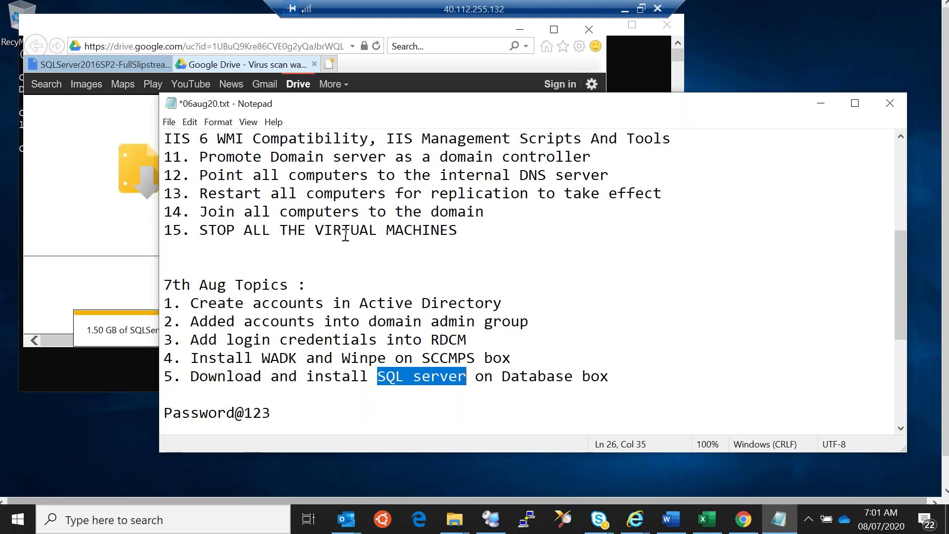
pyautogui.scroll(3, 345, 235)
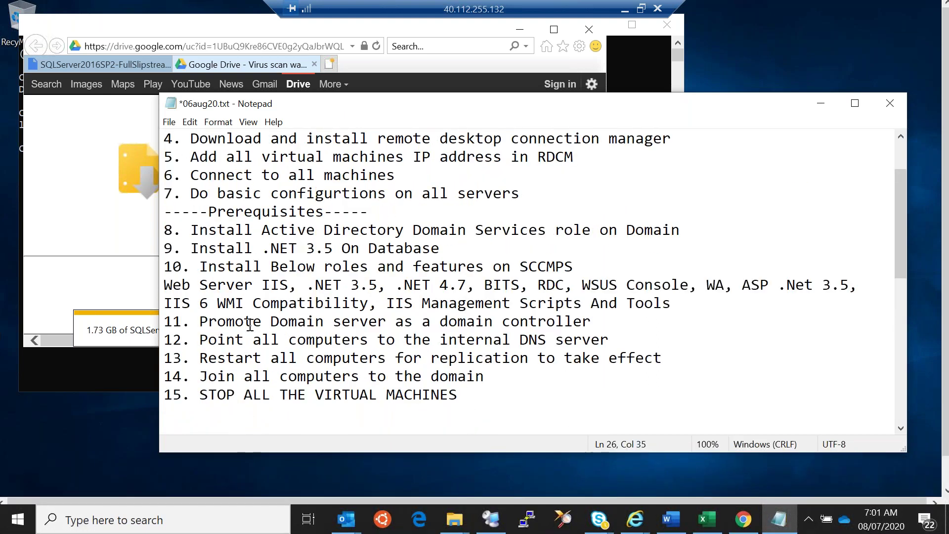
pyautogui.scroll(2, 250, 326)
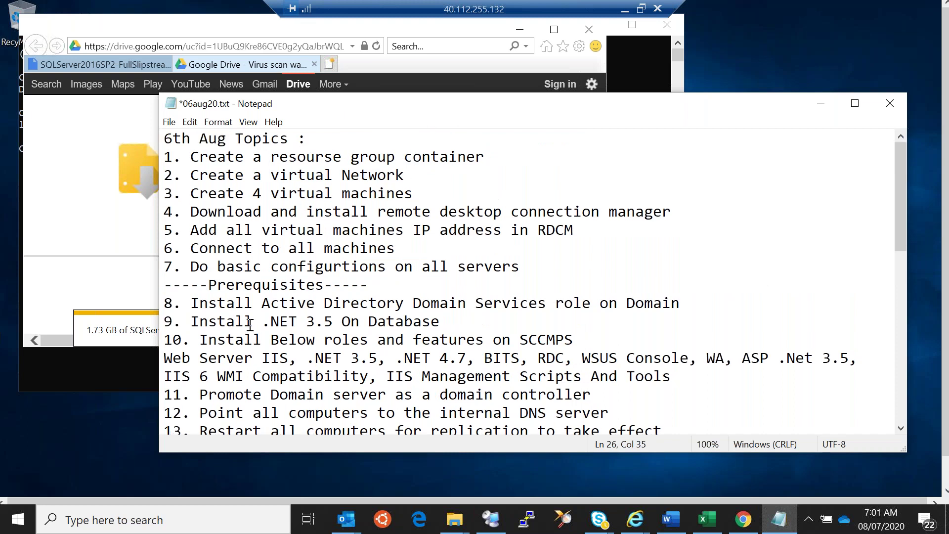
pyautogui.scroll(-6, 250, 327)
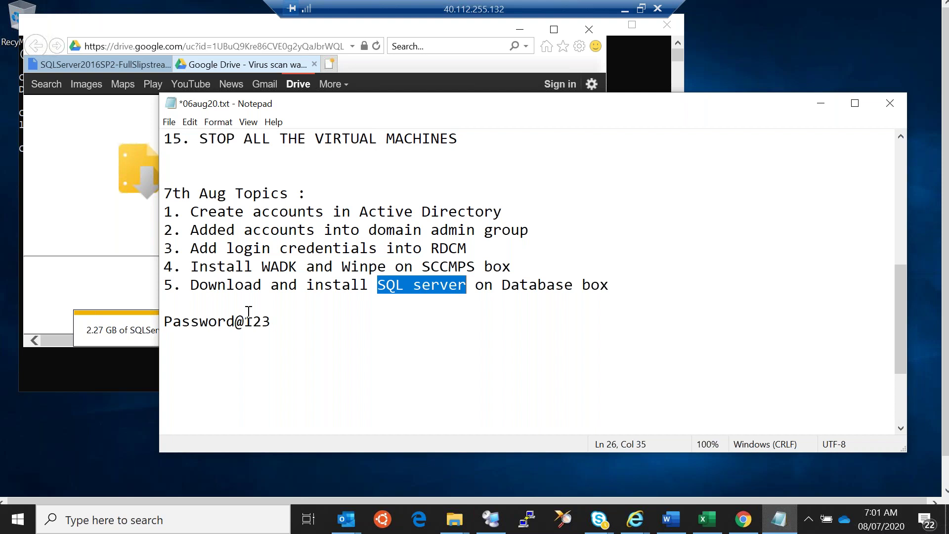
pyautogui.moveTo(243, 286); pyautogui.dragTo(319, 287)
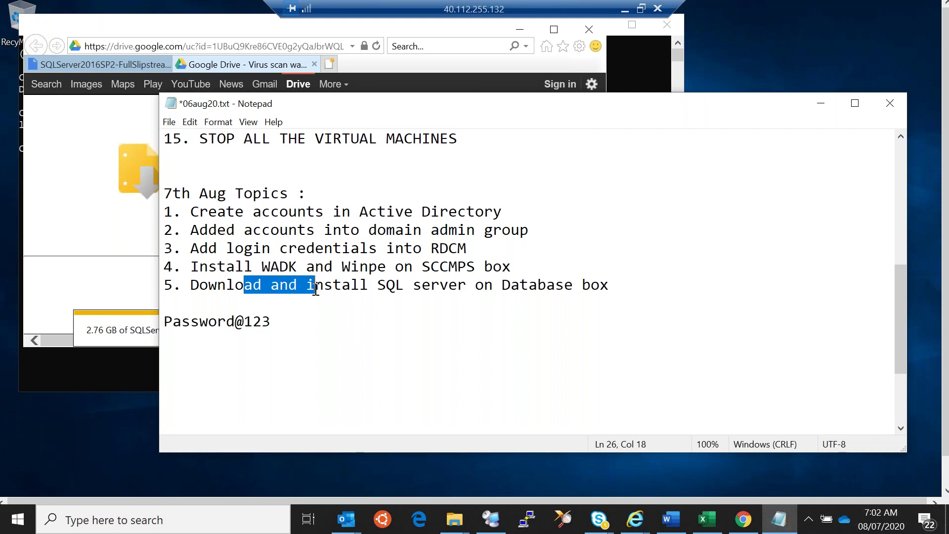
pyautogui.click(351, 285)
pyautogui.moveTo(430, 286); pyautogui.dragTo(504, 297)
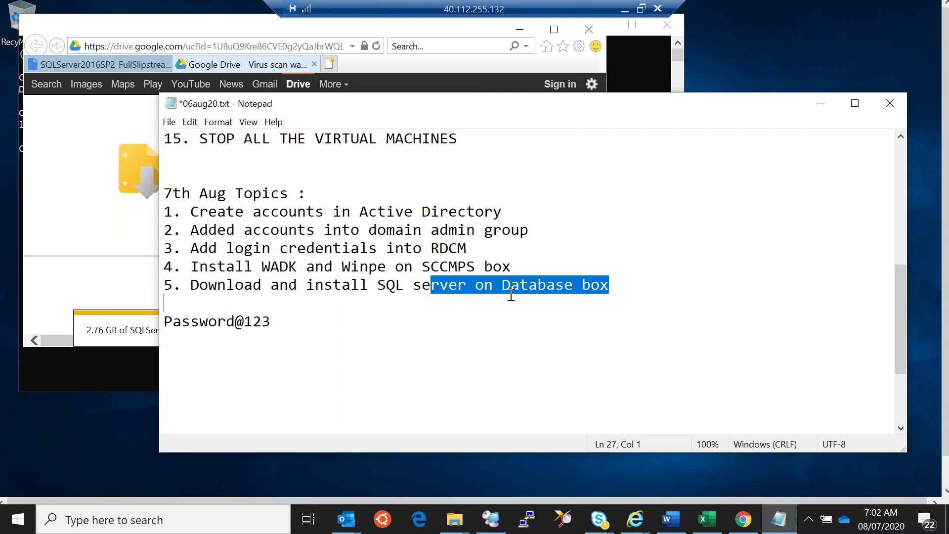
pyautogui.click(817, 105)
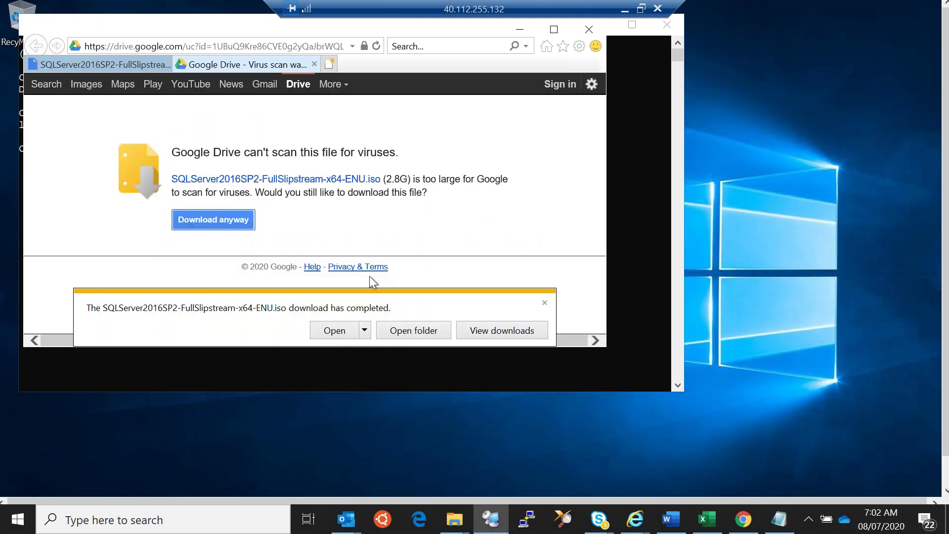
# Step: Open the Downloads folder and close Internet Explorer and the command prompt
pyautogui.click(408, 333)
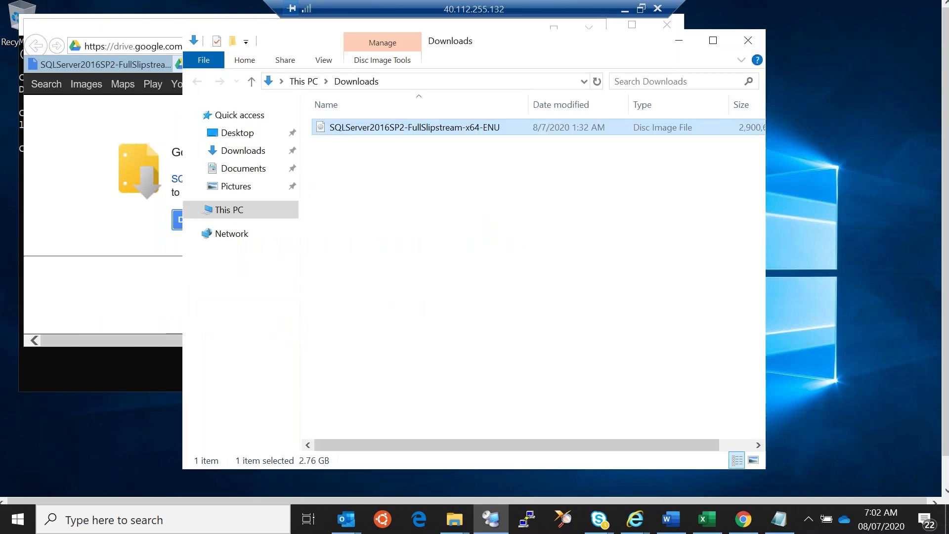
pyautogui.click(144, 30)
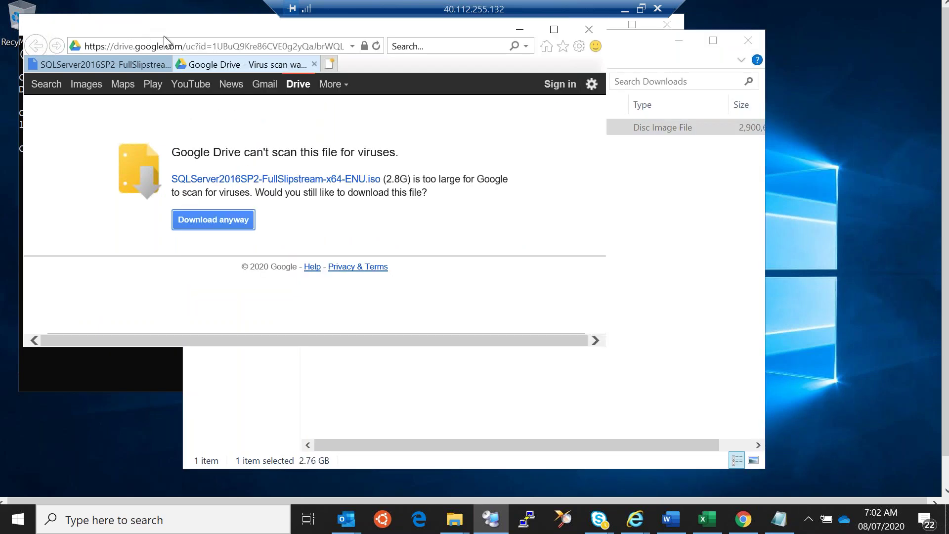
pyautogui.click(587, 31)
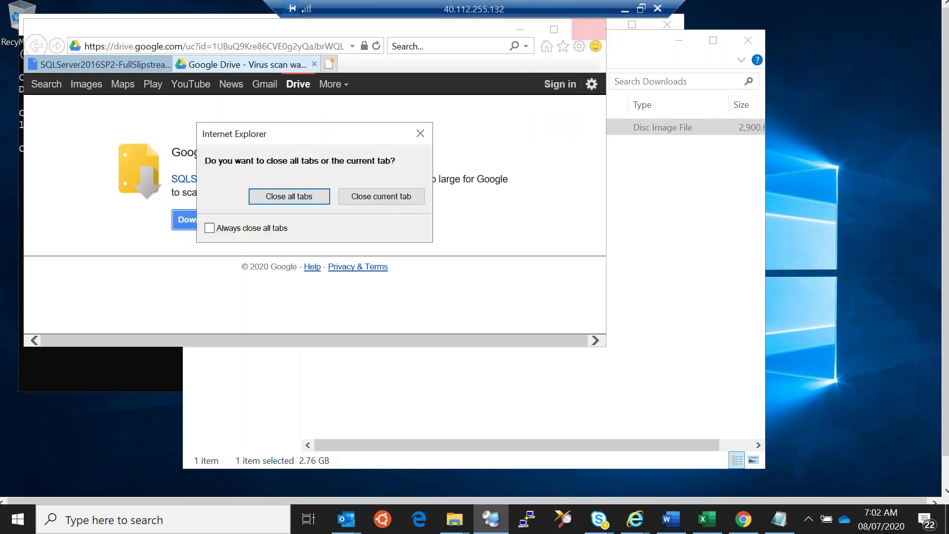
pyautogui.click(279, 197)
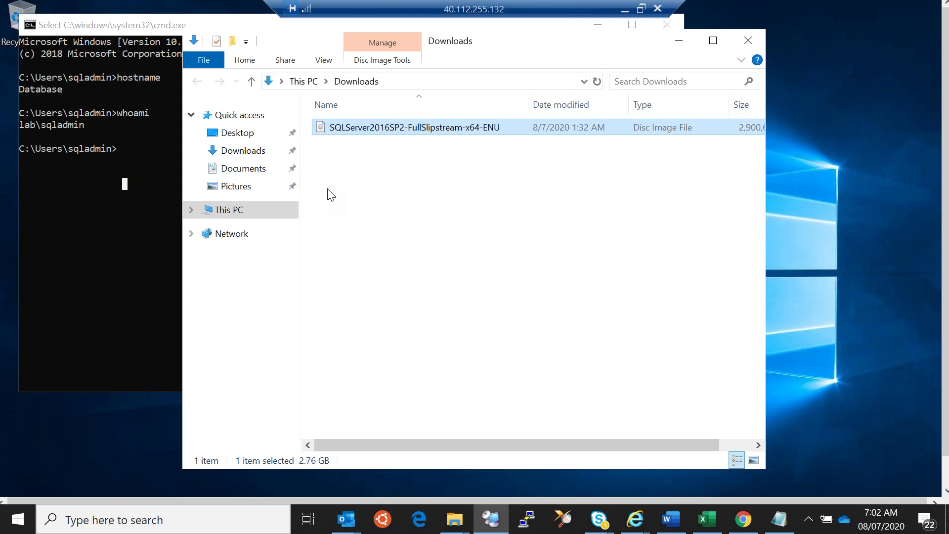
pyautogui.click(154, 63)
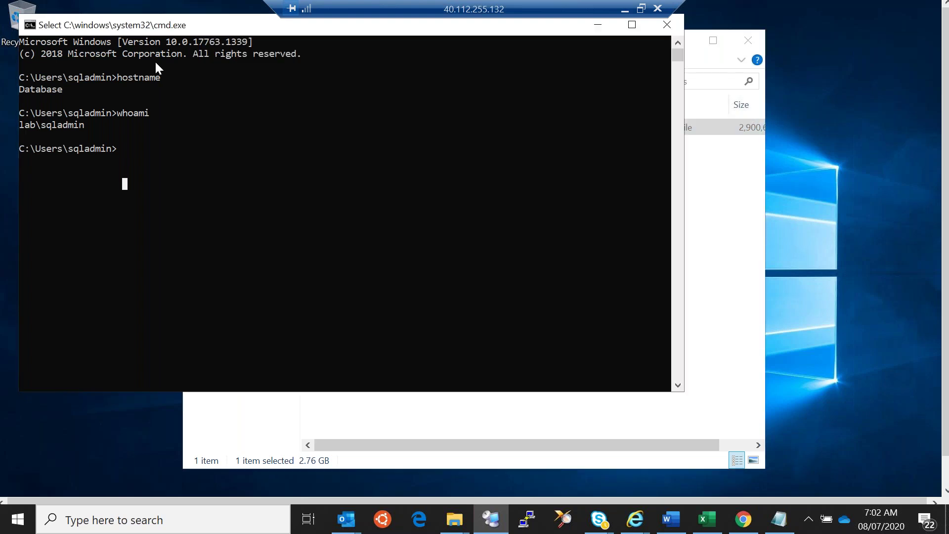
pyautogui.click(667, 25)
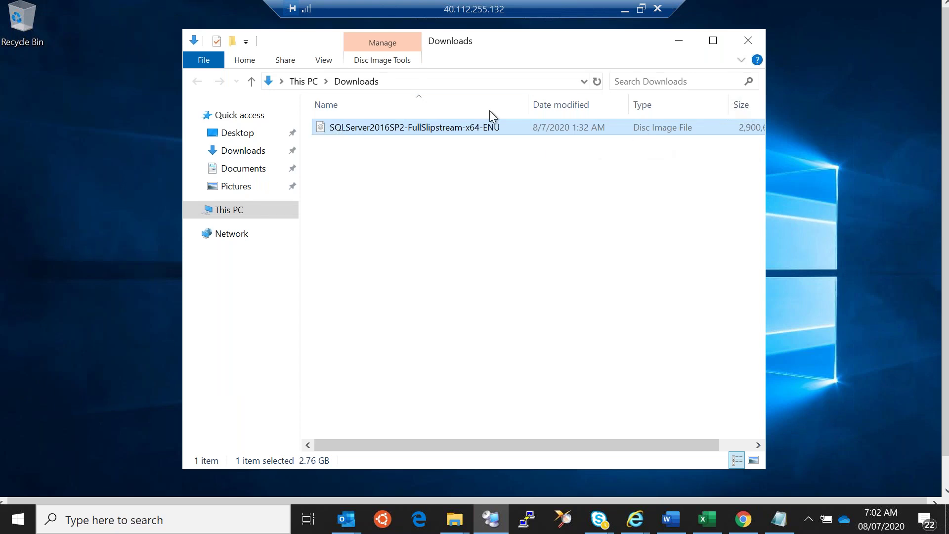
# Step: Turn on file name extensions and mount the SQL Server 2016 ISO
pyautogui.click(314, 61)
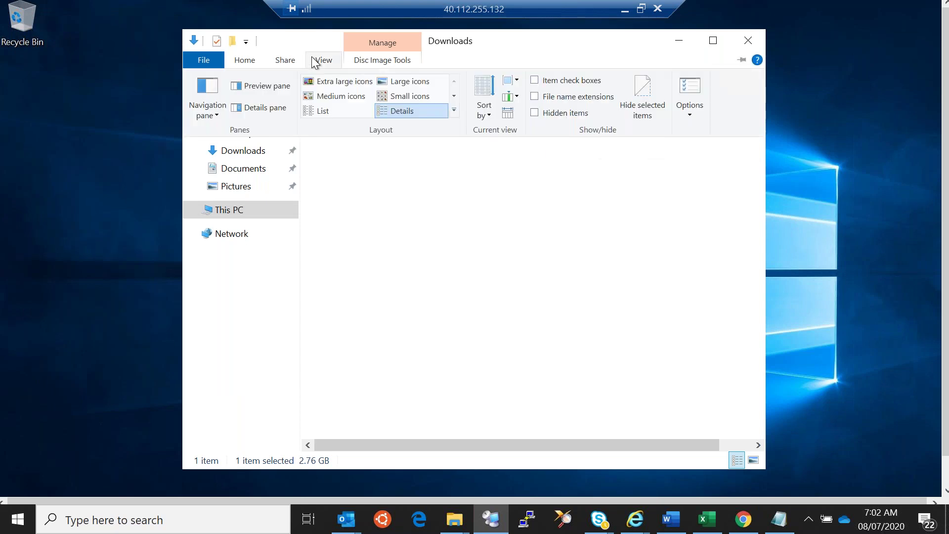
pyautogui.click(537, 97)
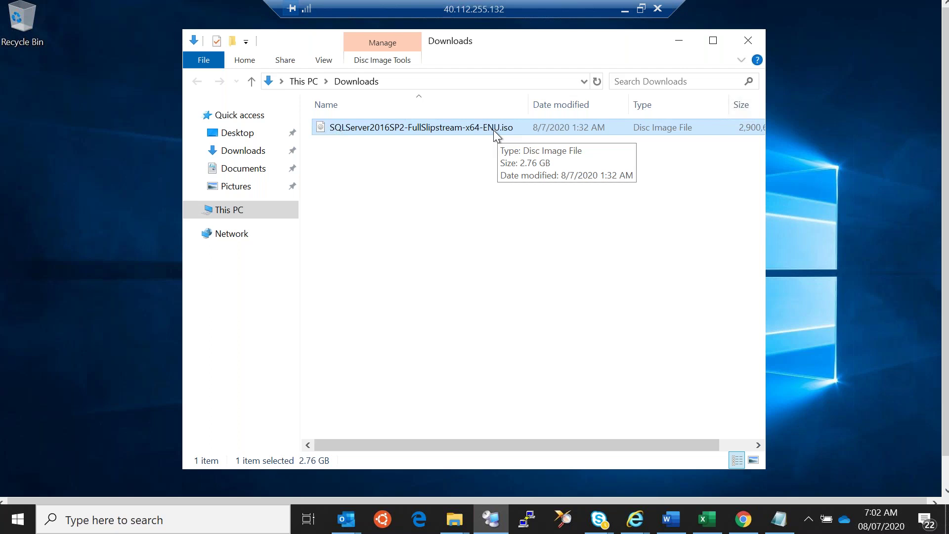
pyautogui.rightClick(493, 130)
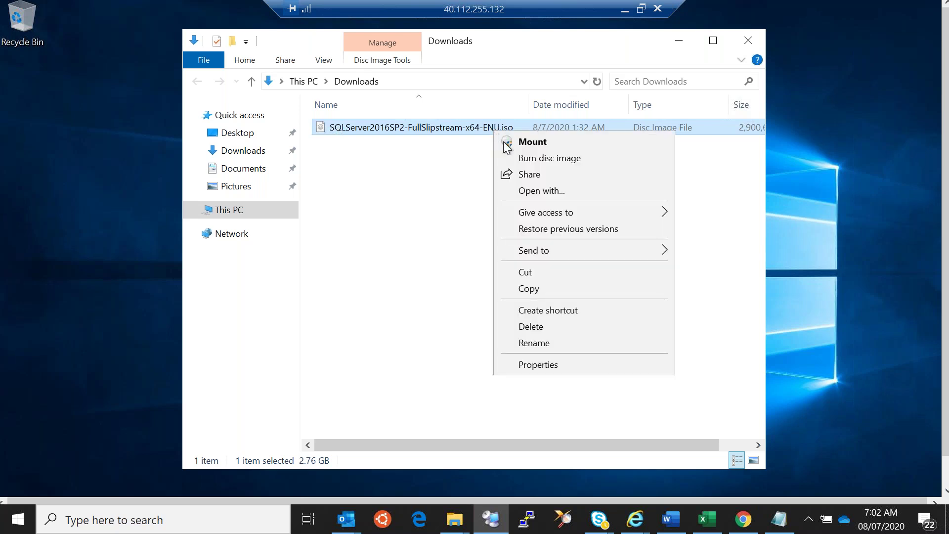
pyautogui.click(531, 144)
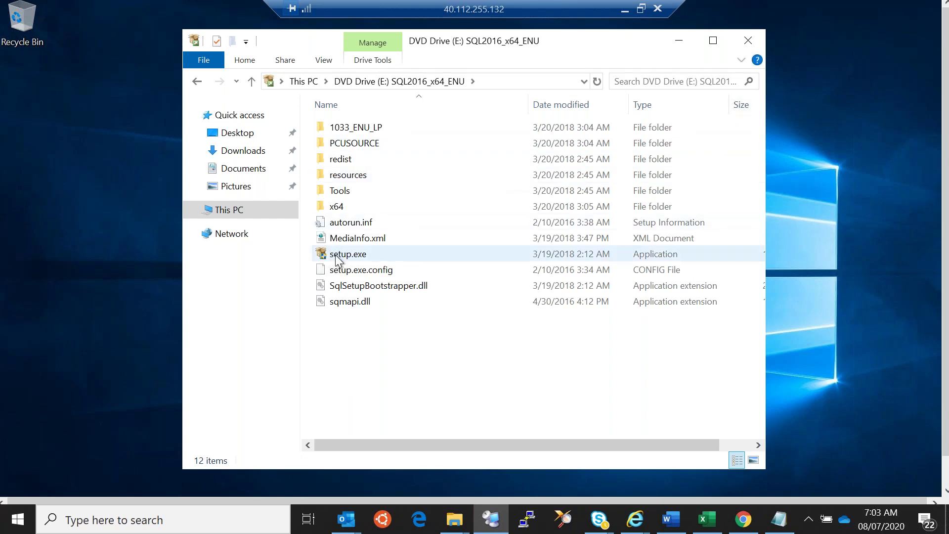
# Step: Run setup.exe from the mounted drive as administrator, approve UAC, and close the drive window
pyautogui.click(338, 256)
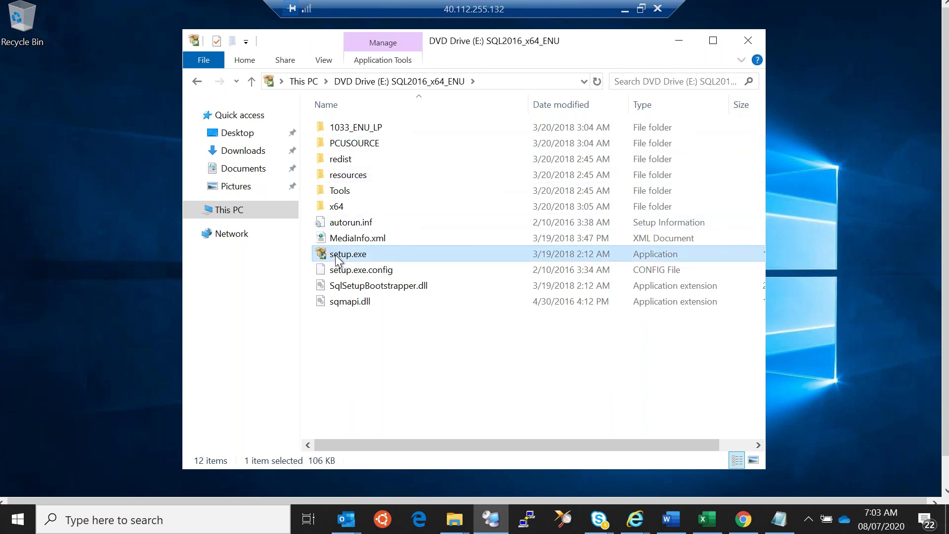
pyautogui.rightClick(336, 258)
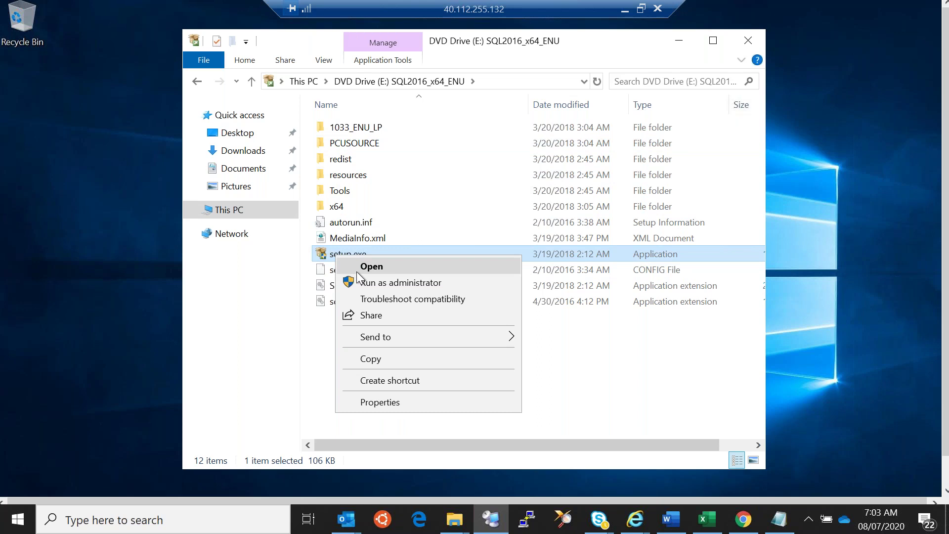
pyautogui.click(387, 284)
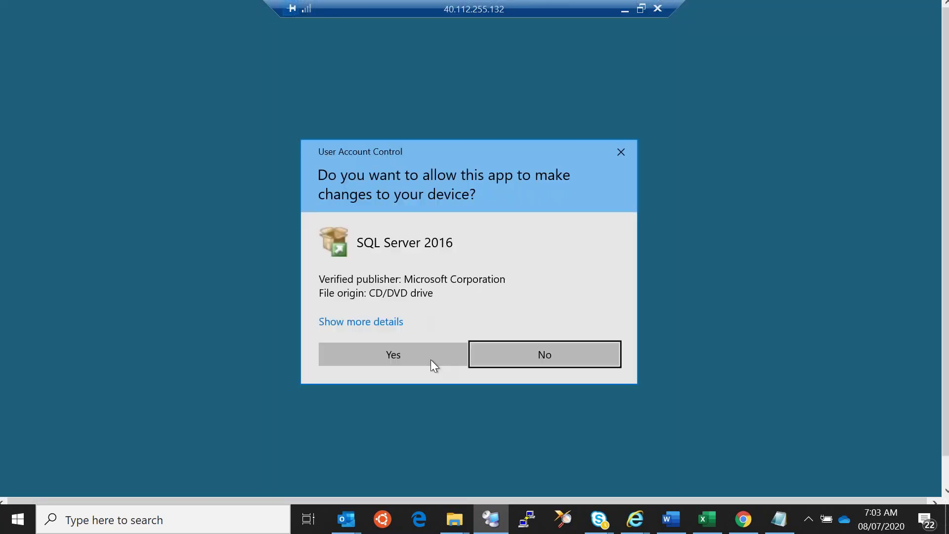
pyautogui.click(431, 360)
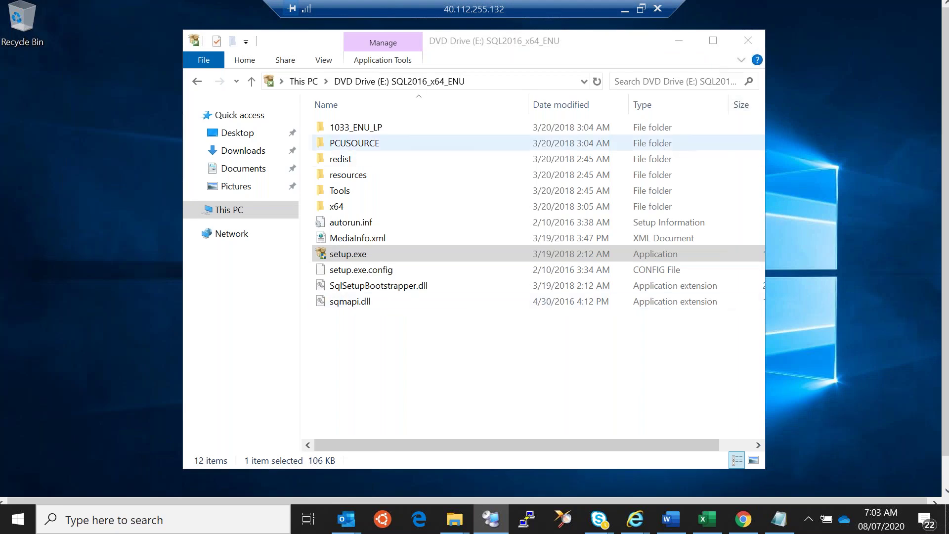
pyautogui.click(743, 43)
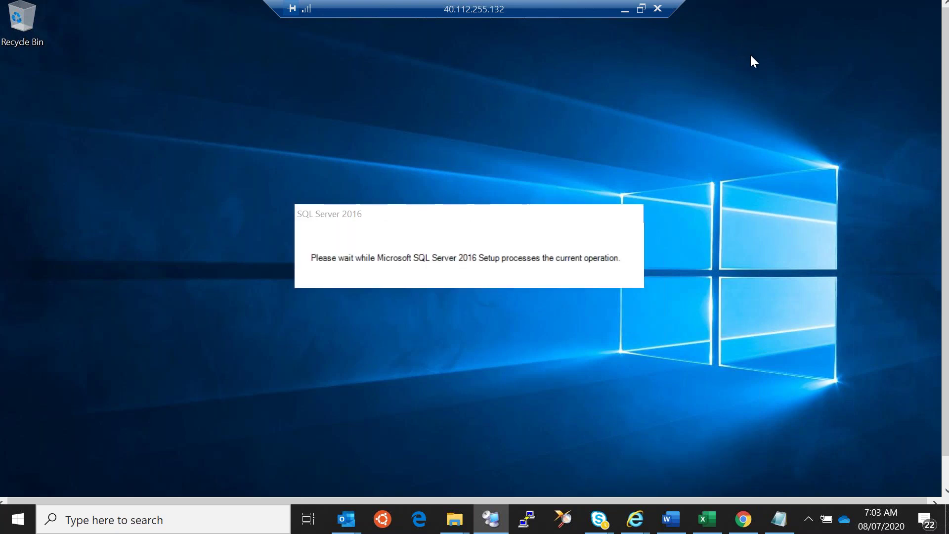
pyautogui.moveTo(945, 445); pyautogui.dragTo(944, 477)
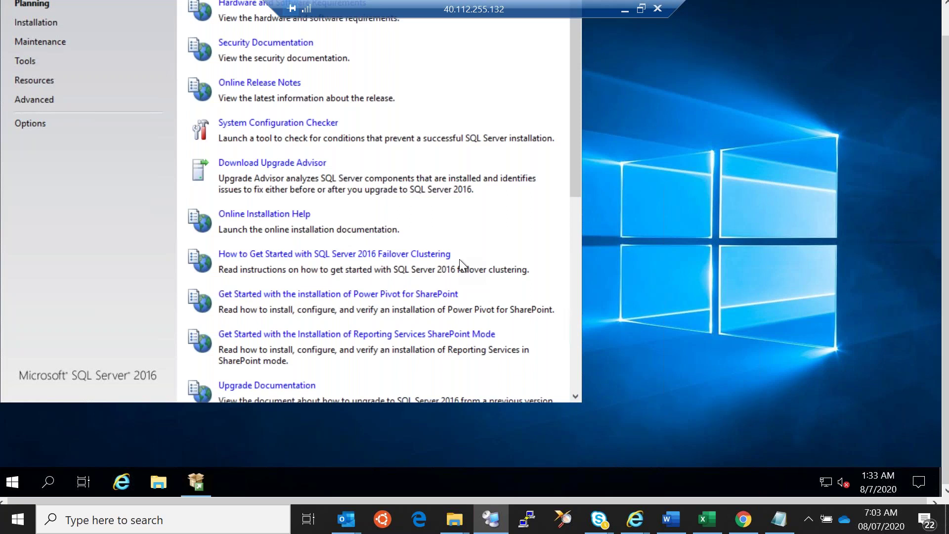
# Step: On the Installation page, choose New SQL Server stand-alone installation or add features
pyautogui.click(946, 17)
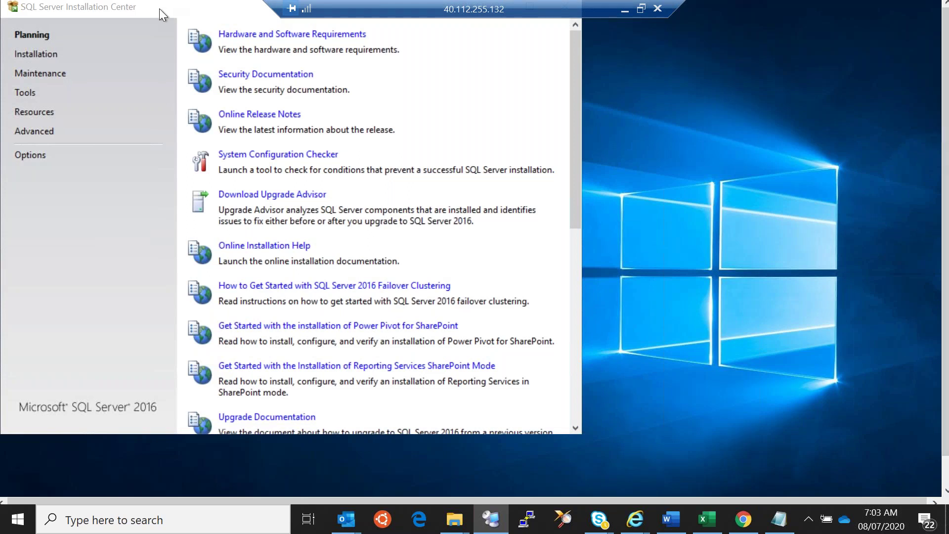
pyautogui.click(221, 25)
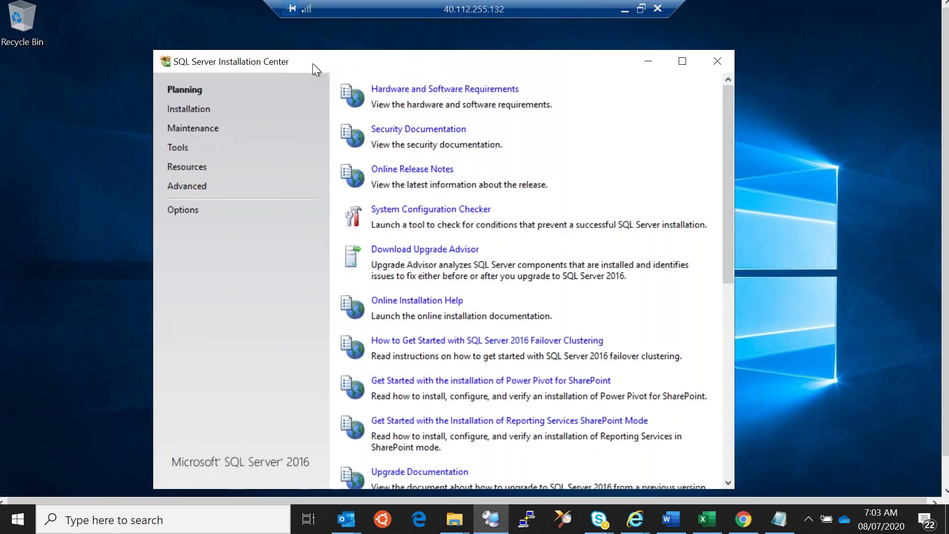
pyautogui.click(185, 118)
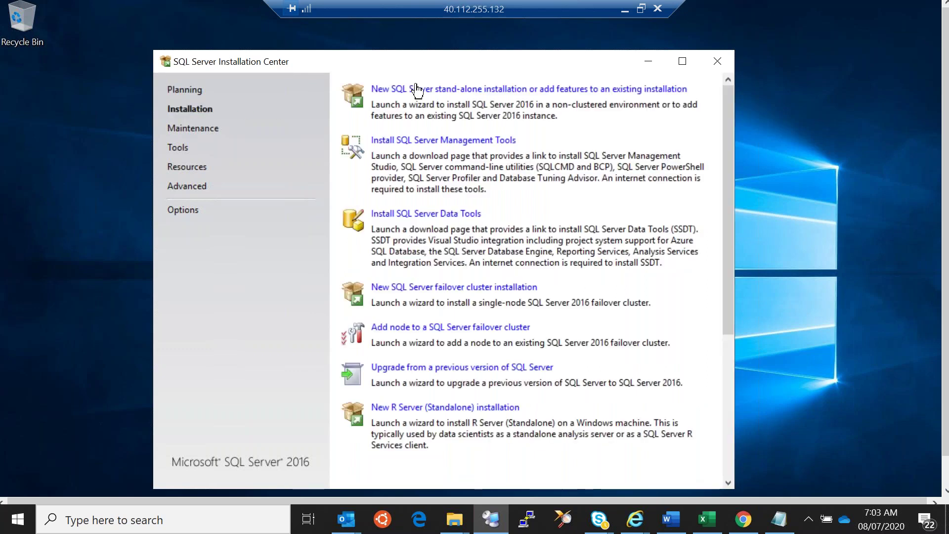
pyautogui.click(511, 91)
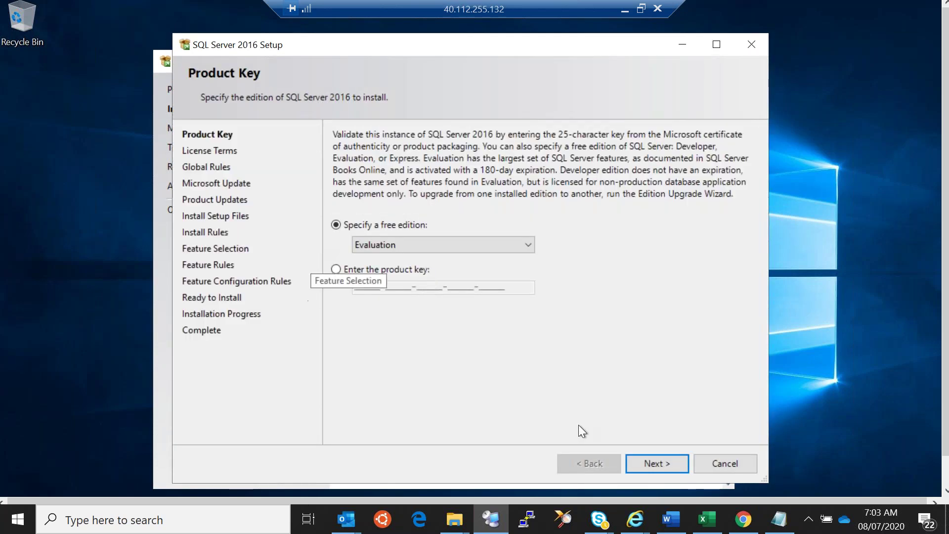
# Step: Keep Evaluation edition, accept the license terms, and continue past Microsoft Update and Install Rules
pyautogui.click(666, 464)
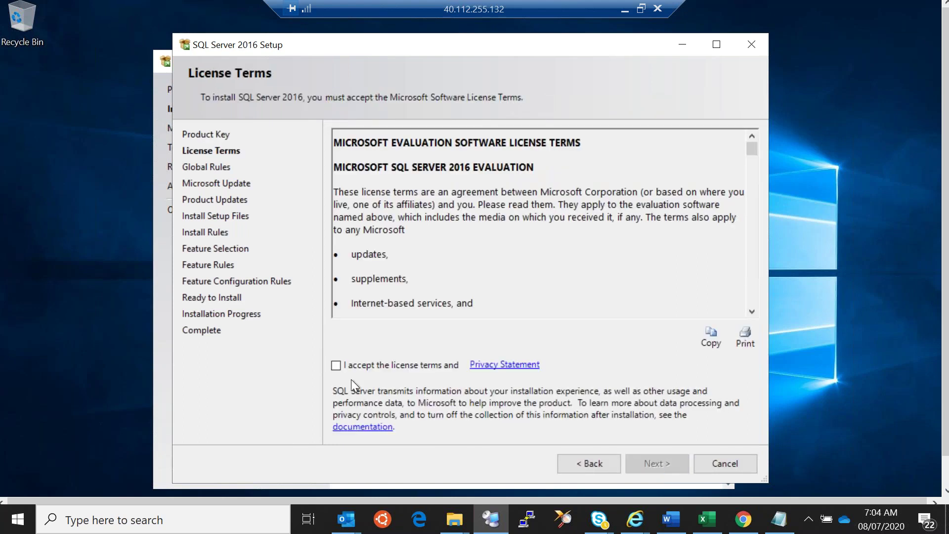
pyautogui.click(336, 365)
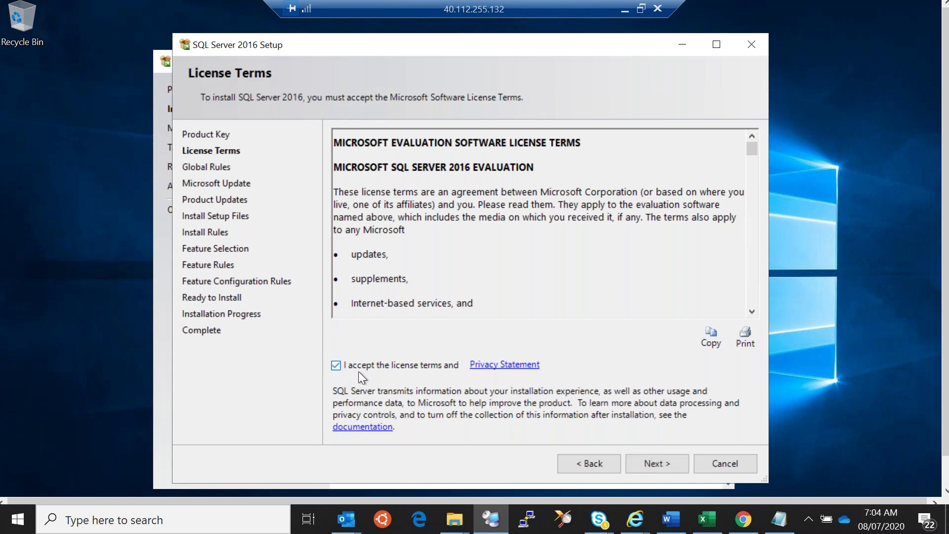
pyautogui.click(661, 461)
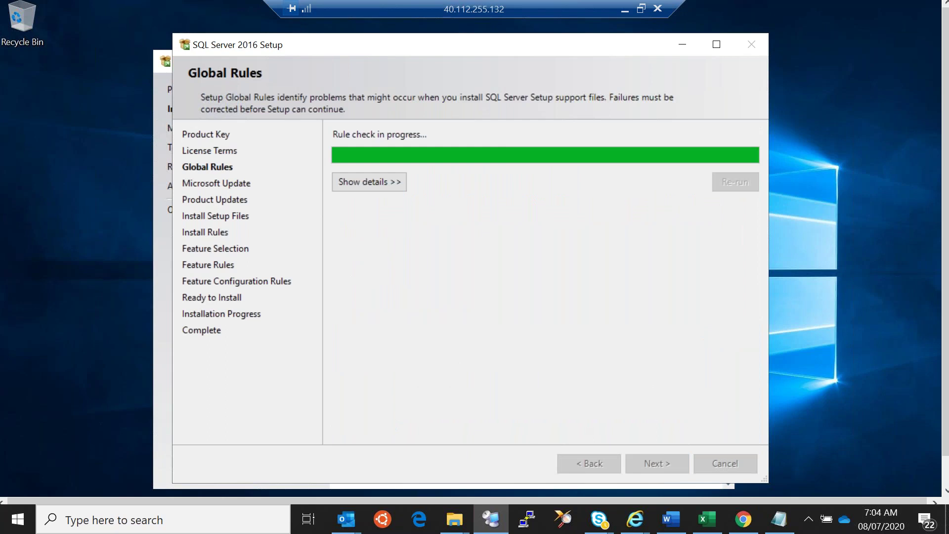
pyautogui.press('Return')
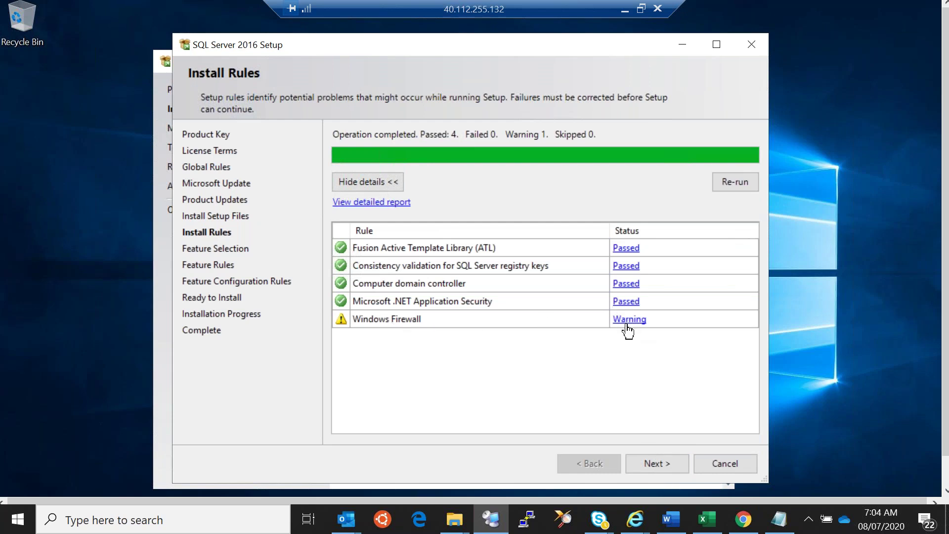
pyautogui.click(654, 463)
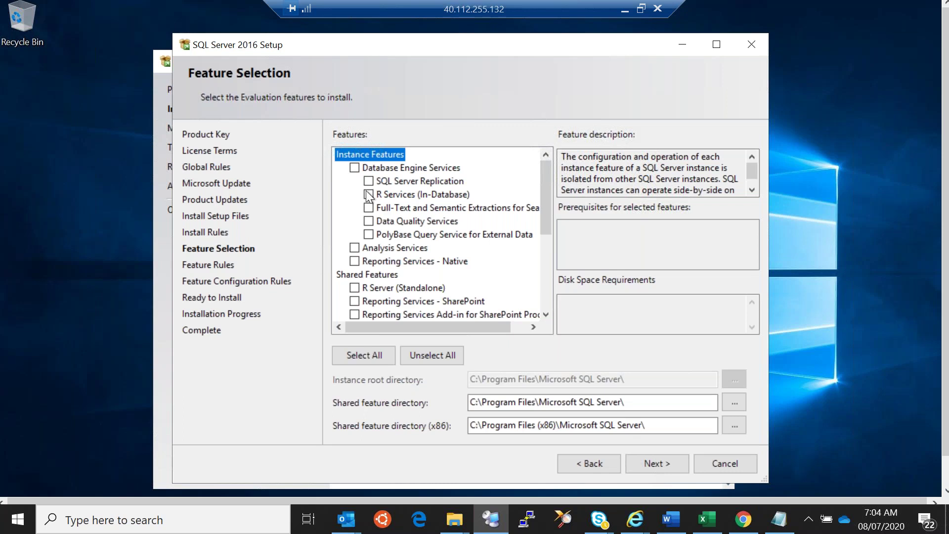
# Step: Tick Database Engine Services and Reporting Services - Native, then continue
pyautogui.click(355, 166)
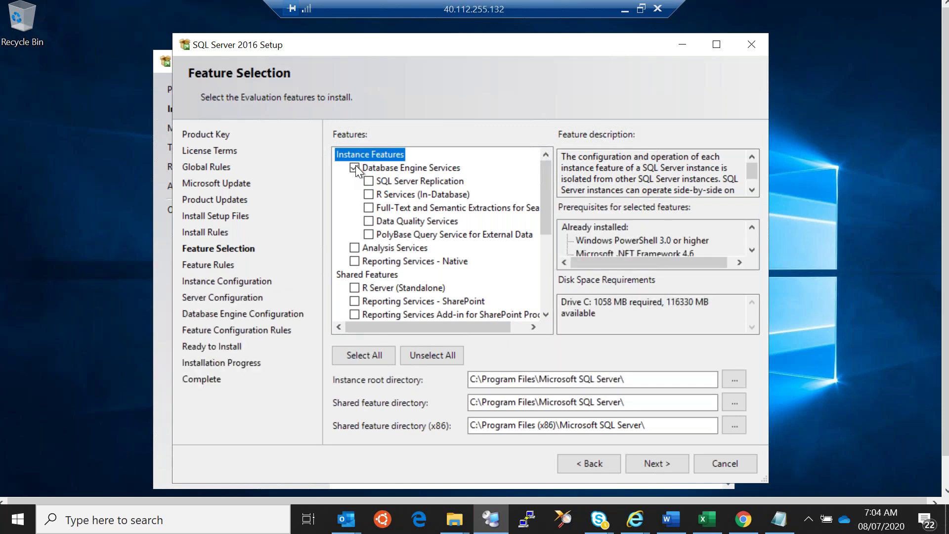
pyautogui.click(444, 169)
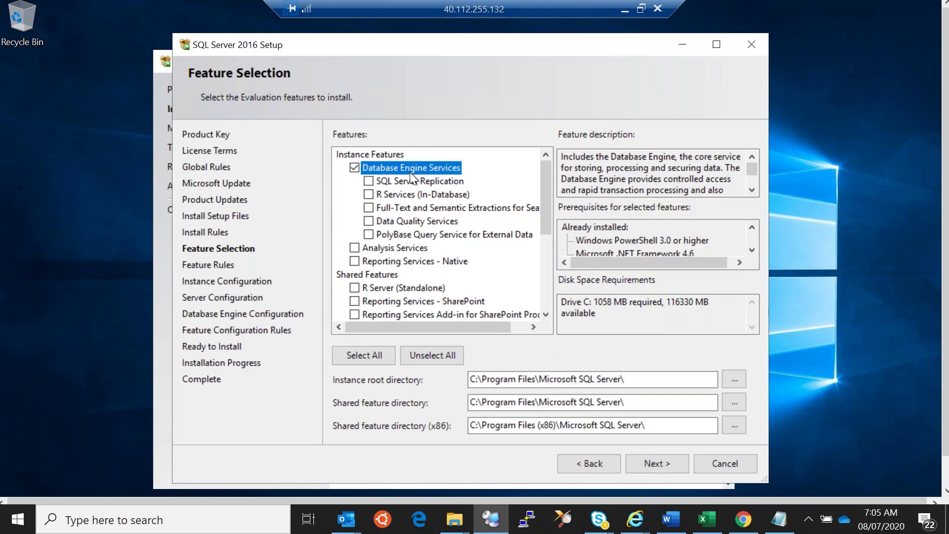
pyautogui.click(355, 261)
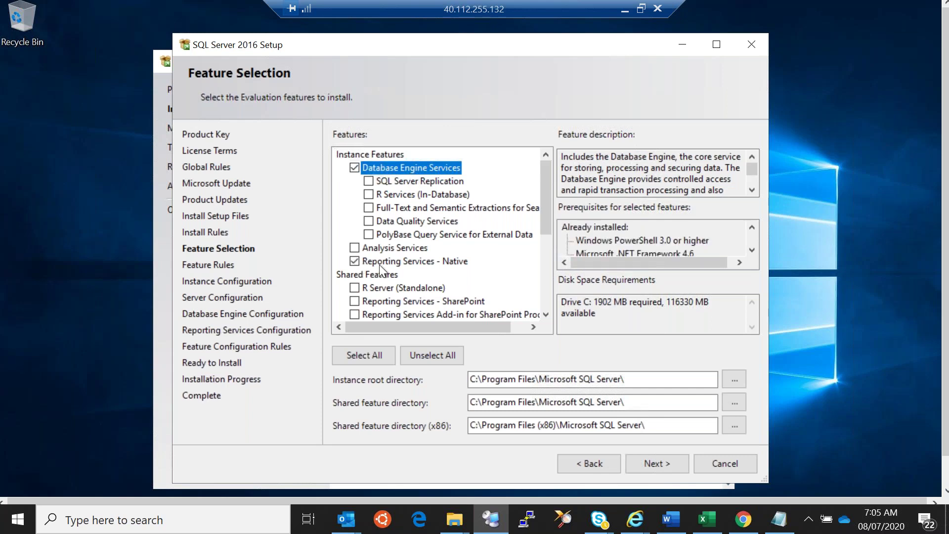
pyautogui.click(440, 265)
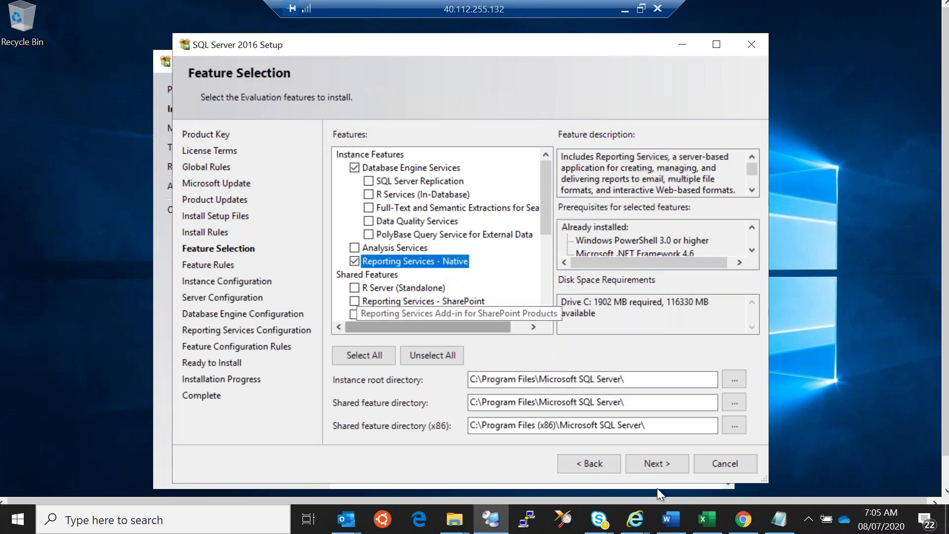
pyautogui.click(660, 464)
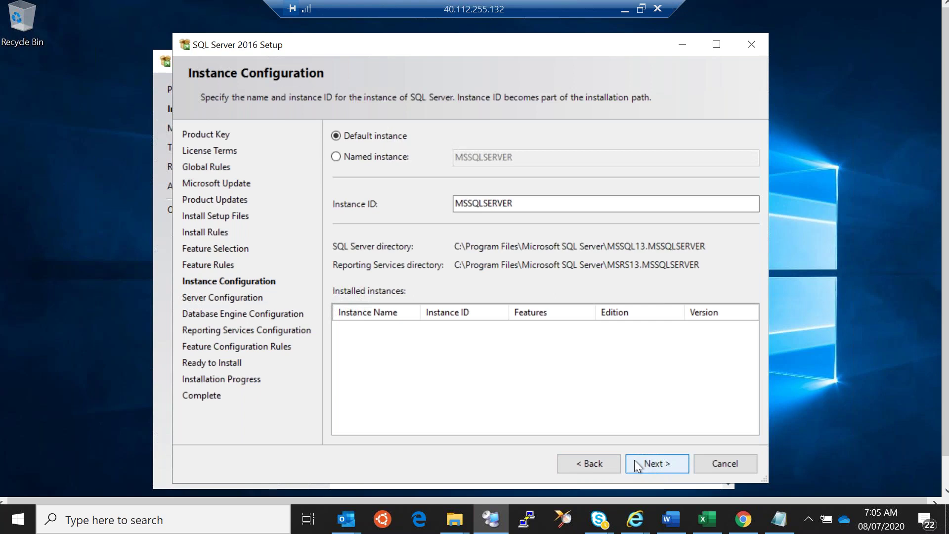
pyautogui.click(595, 458)
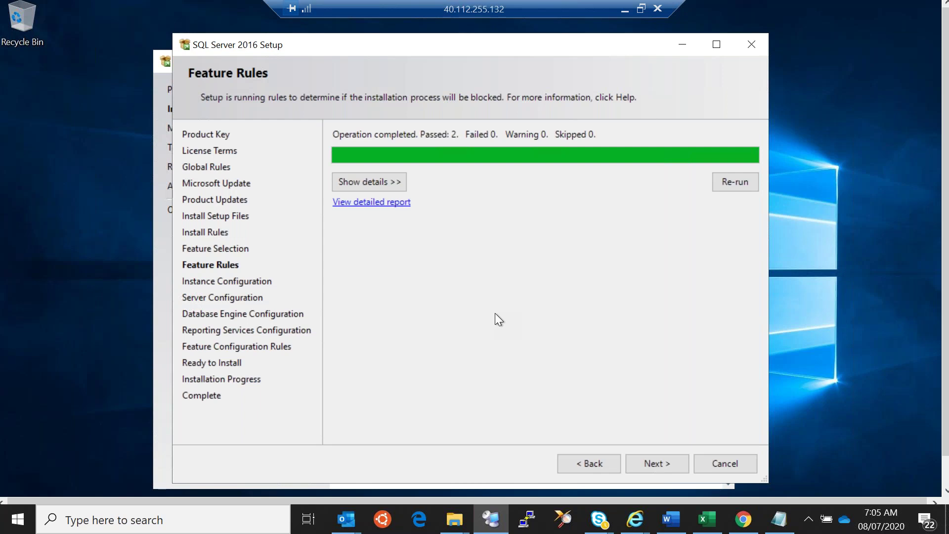
pyautogui.click(654, 464)
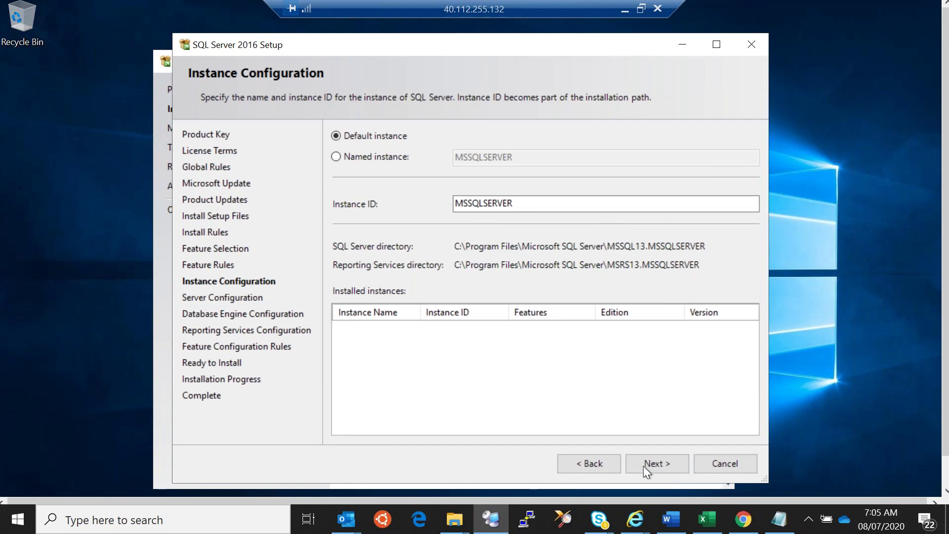
pyautogui.click(580, 463)
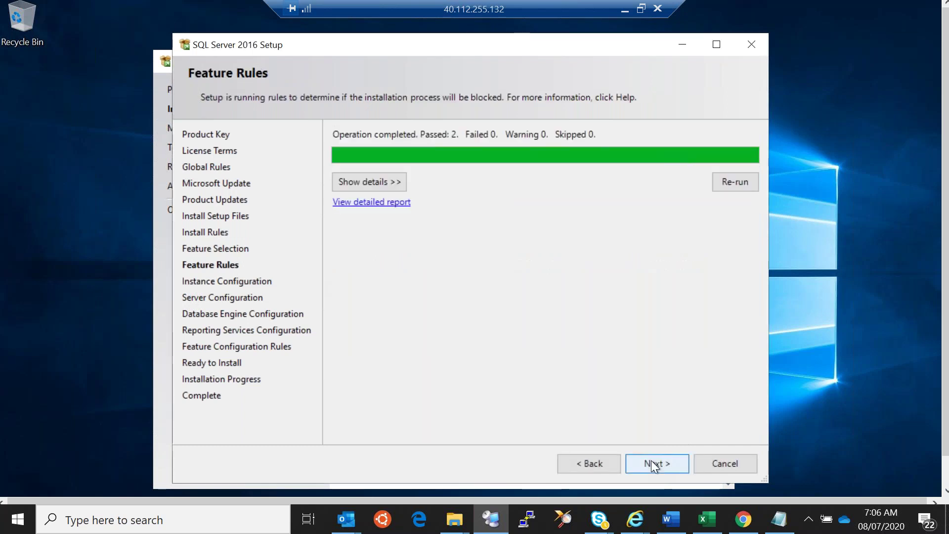
pyautogui.click(599, 460)
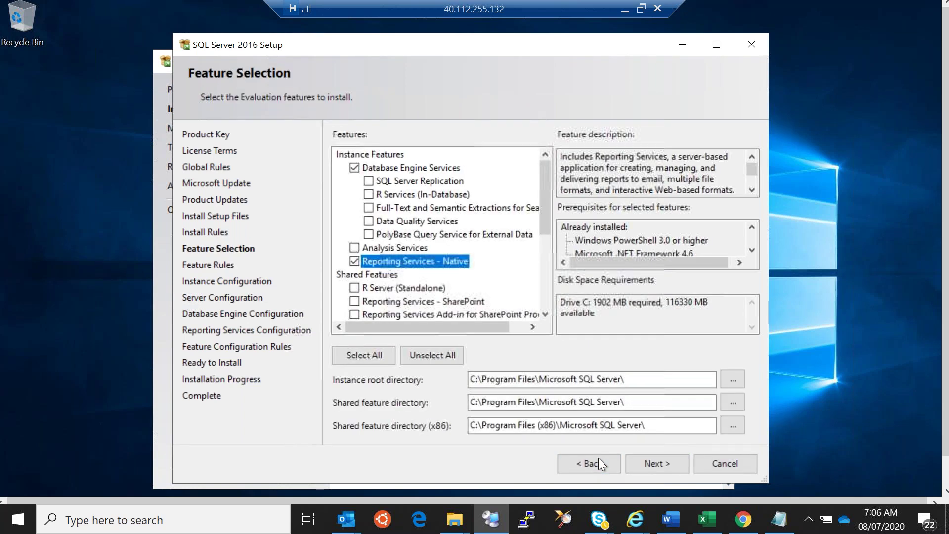
pyautogui.click(429, 170)
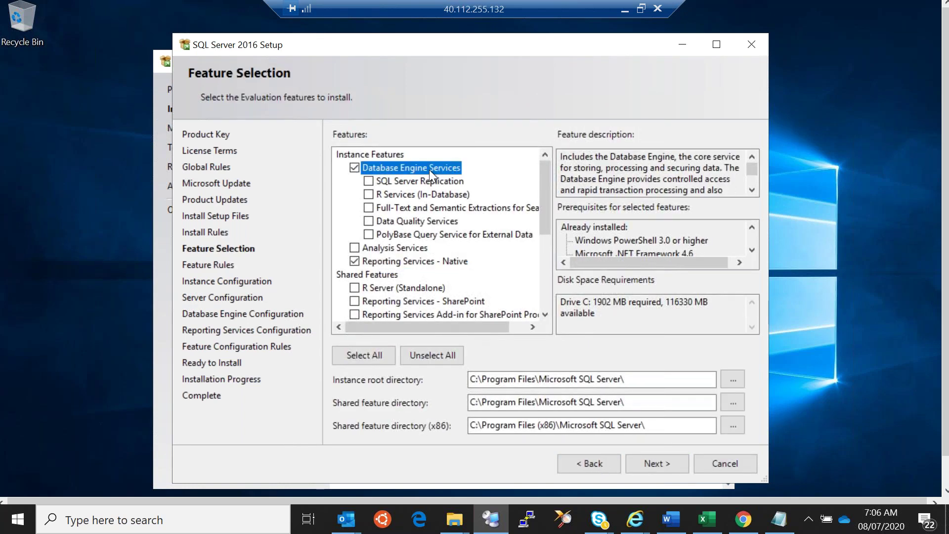
pyautogui.click(414, 262)
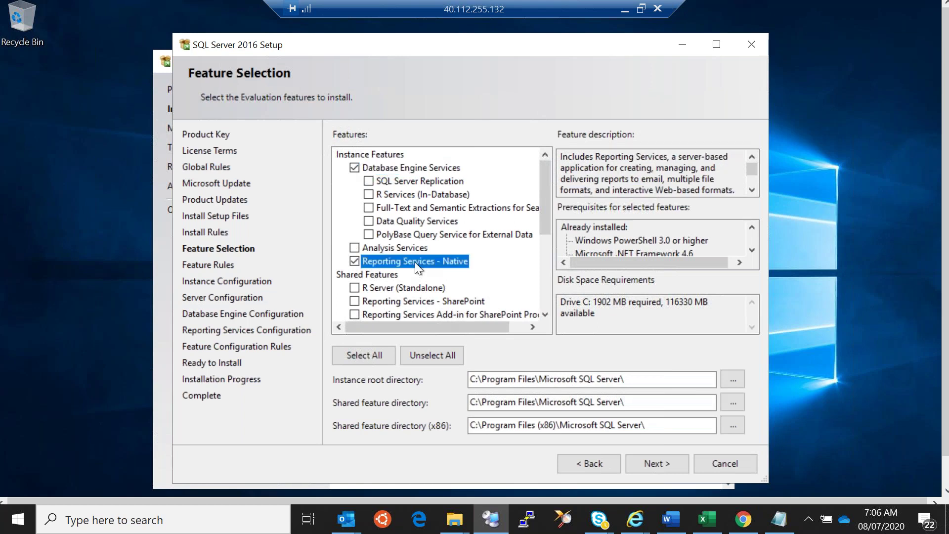
pyautogui.click(640, 464)
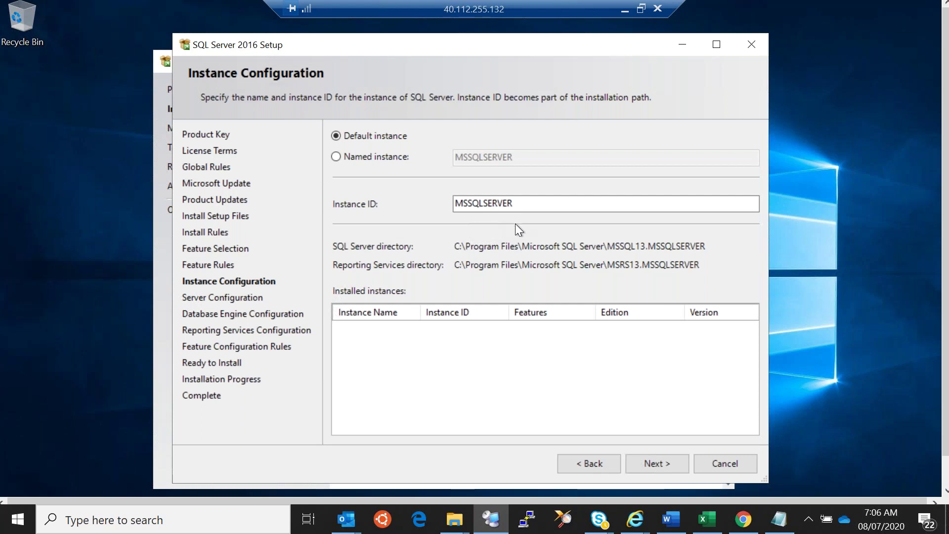
# Step: Keep Default instance MSSQLSERVER after briefly trying Named instance, and continue
pyautogui.click(494, 203)
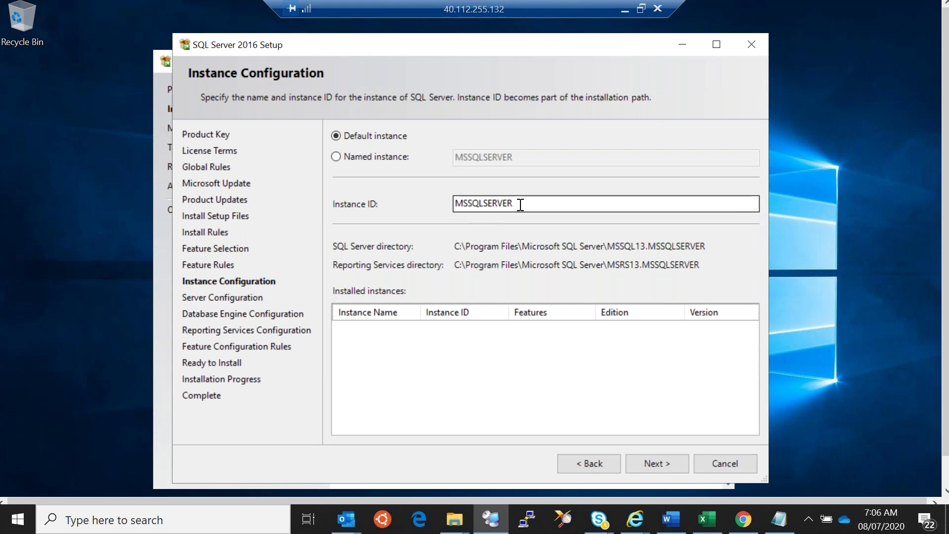
pyautogui.doubleClick(457, 204)
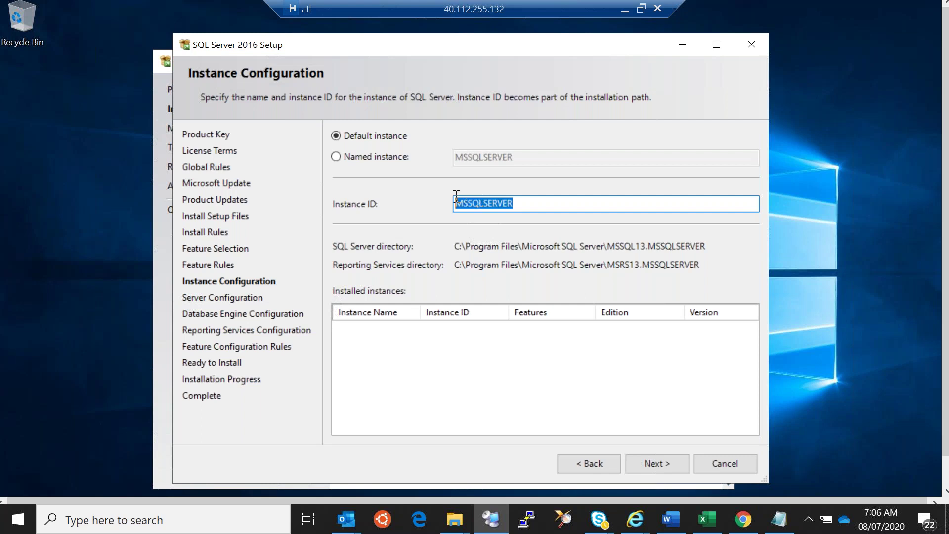
pyautogui.click(484, 203)
pyautogui.click(338, 157)
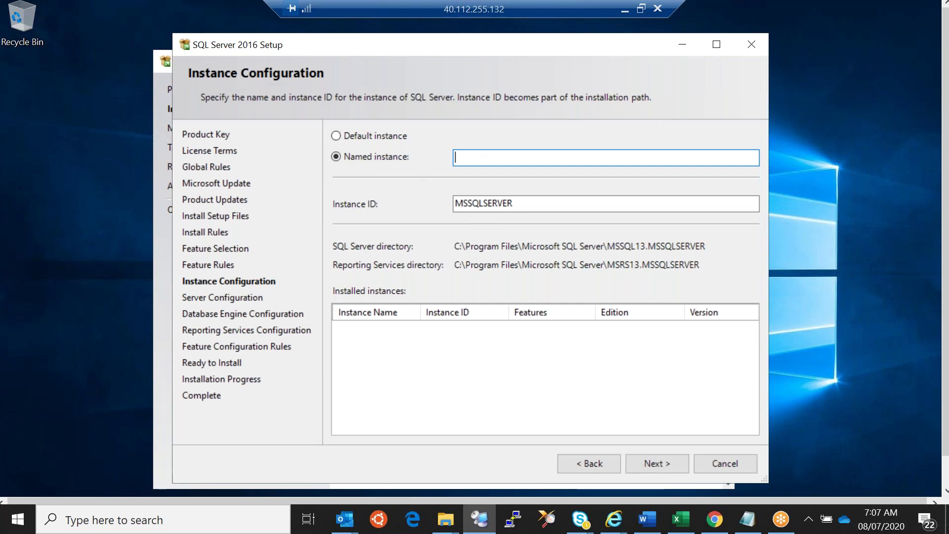
pyautogui.click(359, 138)
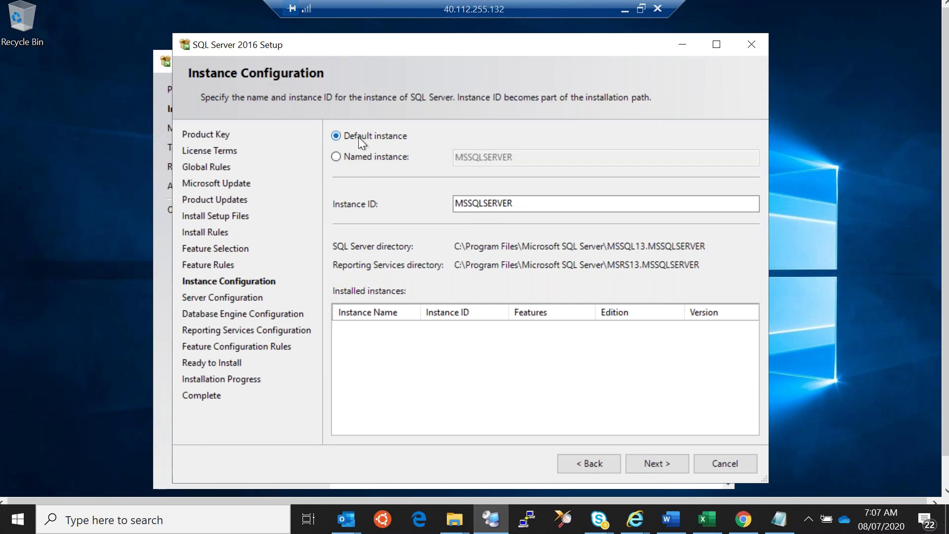
pyautogui.click(515, 200)
pyautogui.click(645, 464)
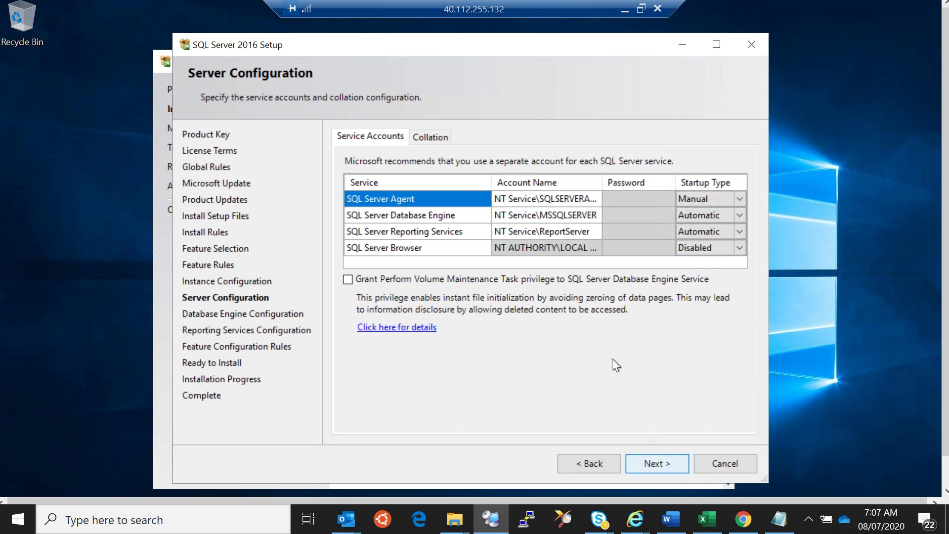
# Step: Set the SQL Server Agent service account name to lab\sqladmin
pyautogui.click(573, 232)
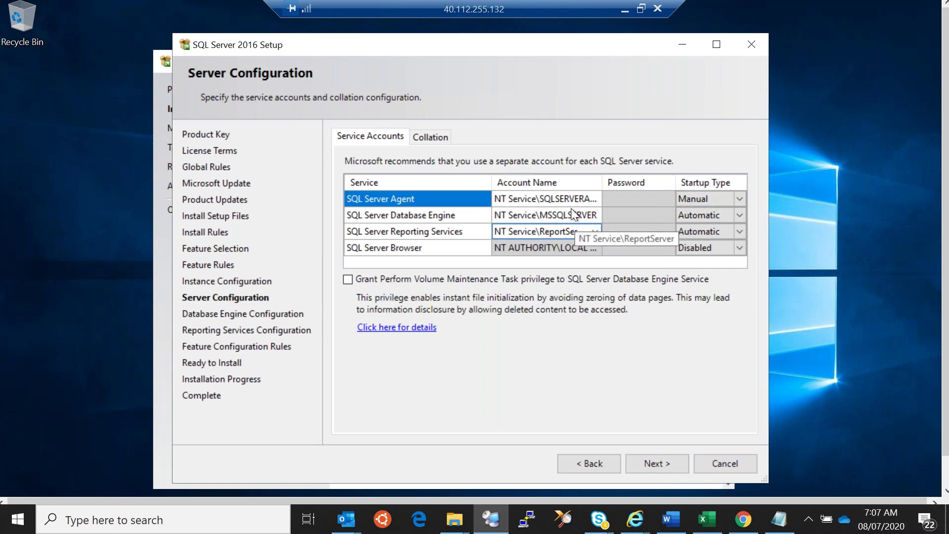
pyautogui.click(571, 211)
pyautogui.click(570, 200)
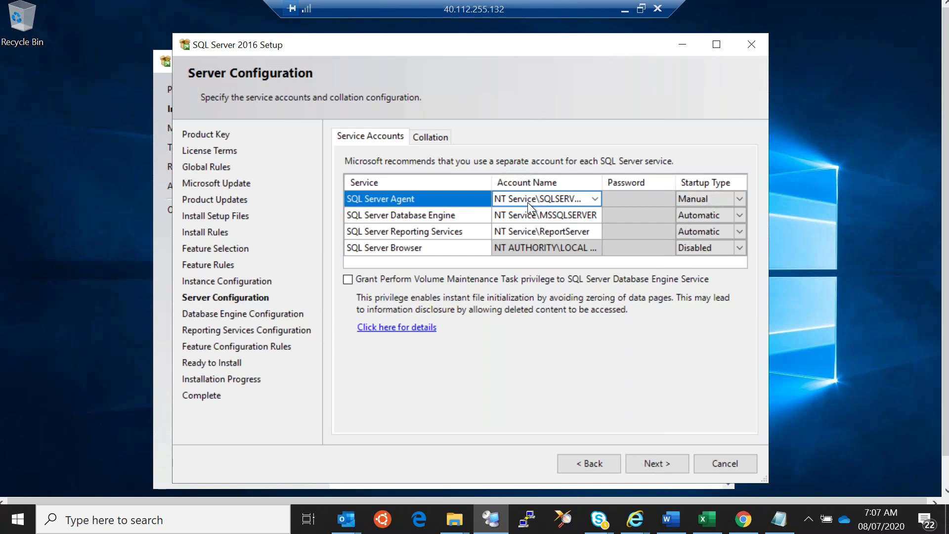
pyautogui.click(561, 201)
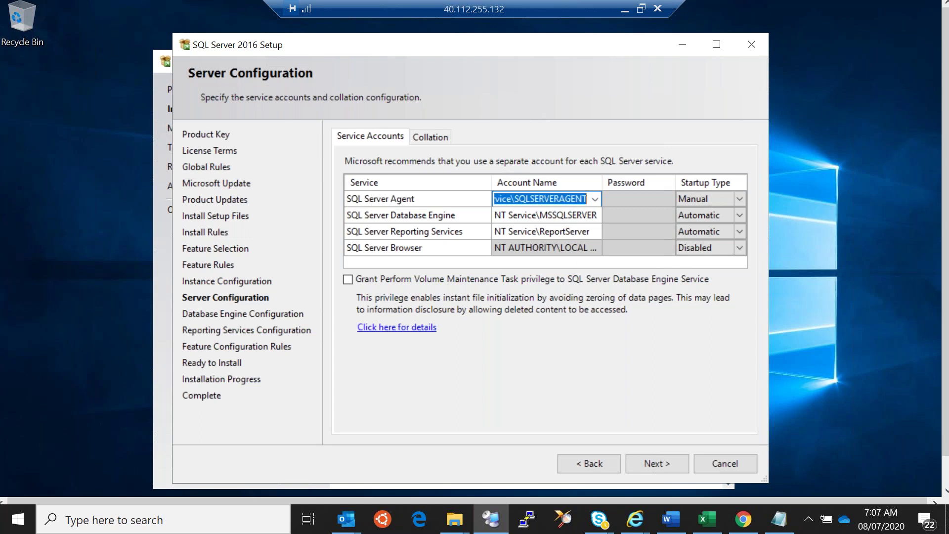
pyautogui.write('lab')
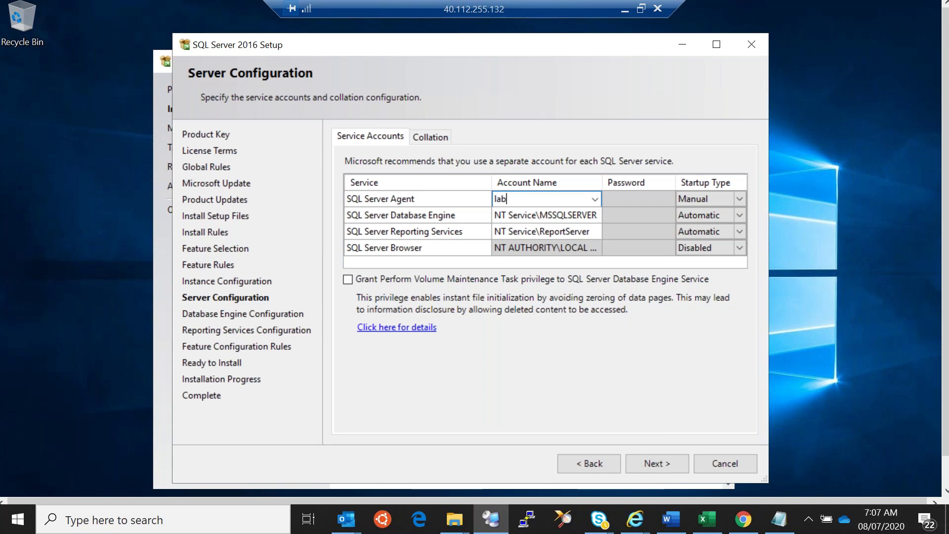
pyautogui.write('\\sqladmin')
pyautogui.press('Tab')
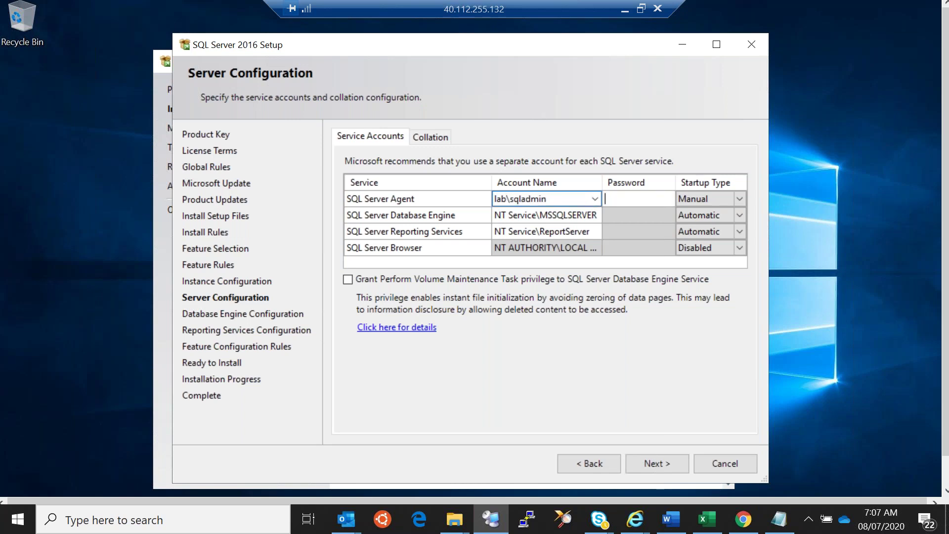
pyautogui.write('•••')
pyautogui.press('BackSpace')
pyautogui.press('BackSpace')
pyautogui.press('BackSpace')
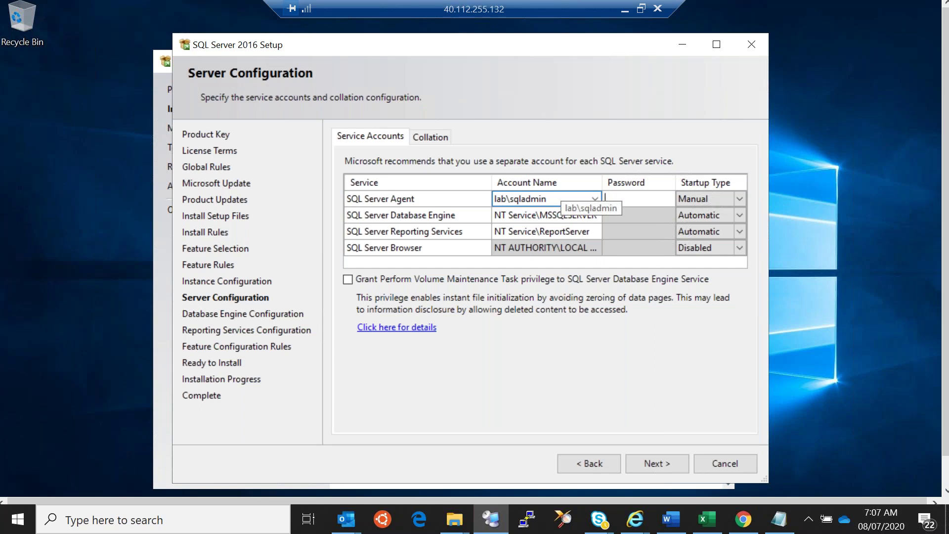
# Step: Set Database Engine and Reporting Services accounts to lab\sqladmin and enter the Agent's password
pyautogui.click(524, 231)
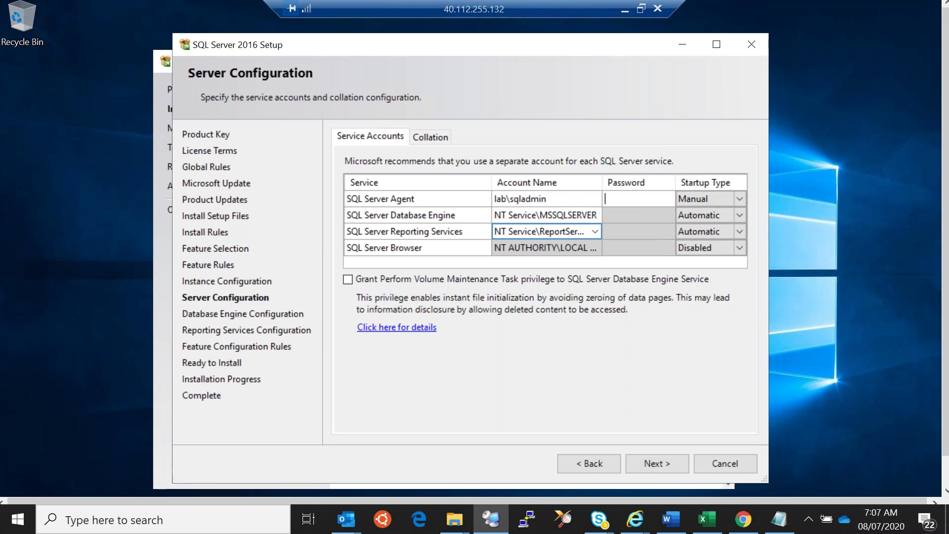
pyautogui.click(541, 215)
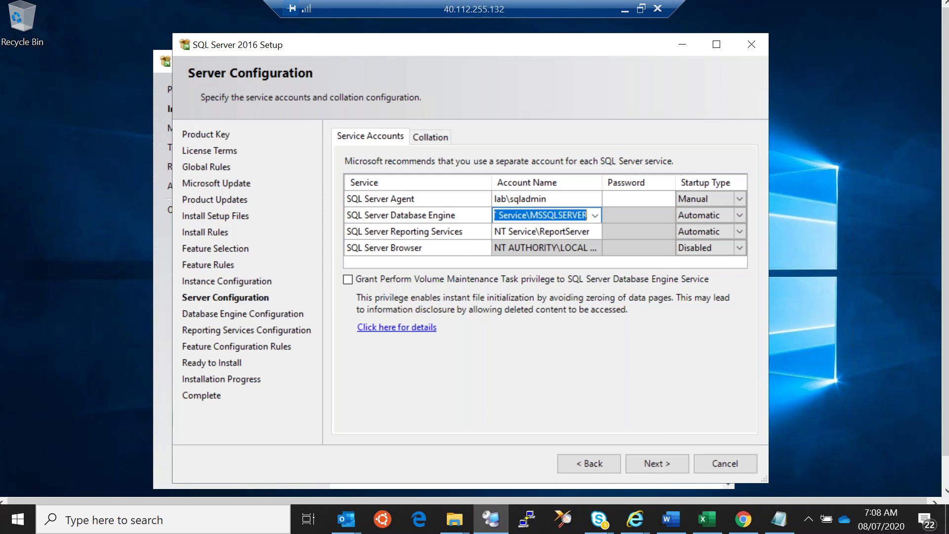
pyautogui.write('lab\\')
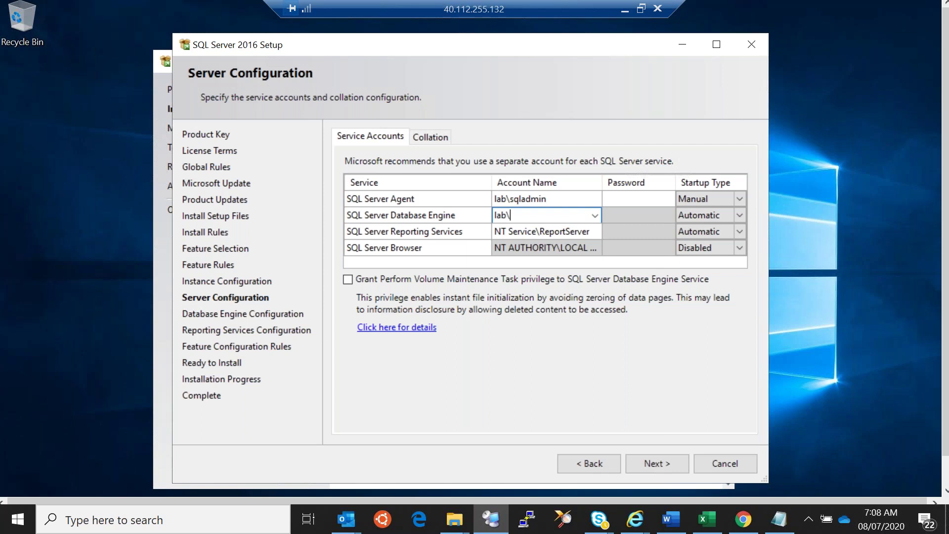
pyautogui.write('sqladmin')
pyautogui.click(538, 232)
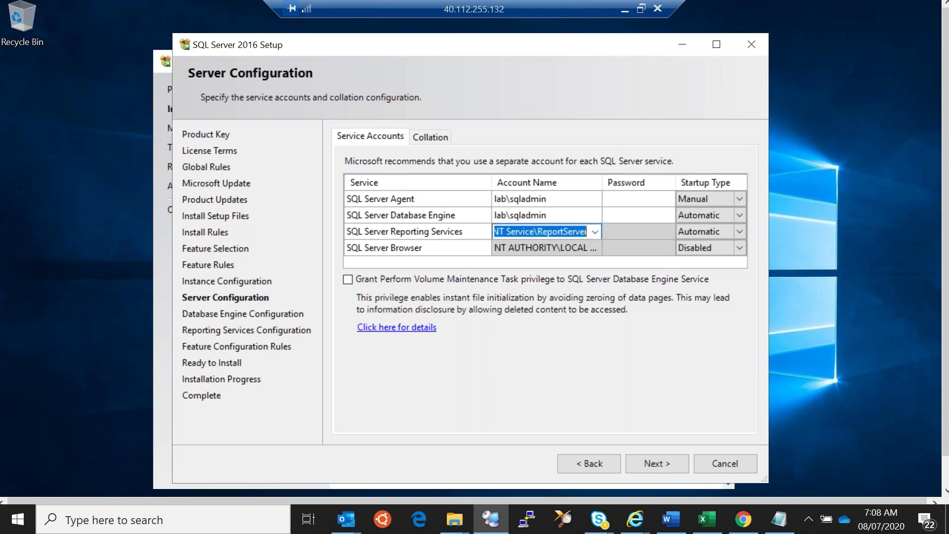
pyautogui.write('lab\\')
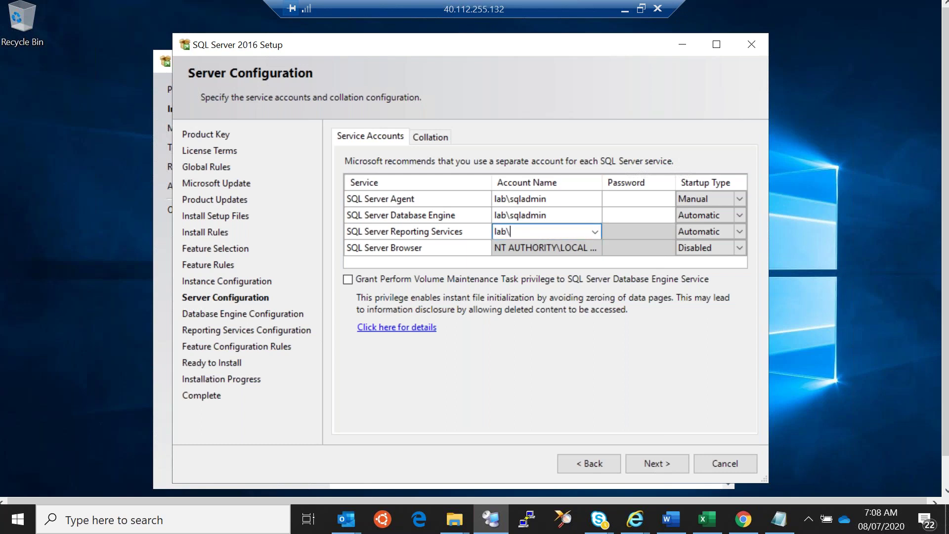
pyautogui.write('sqladmin')
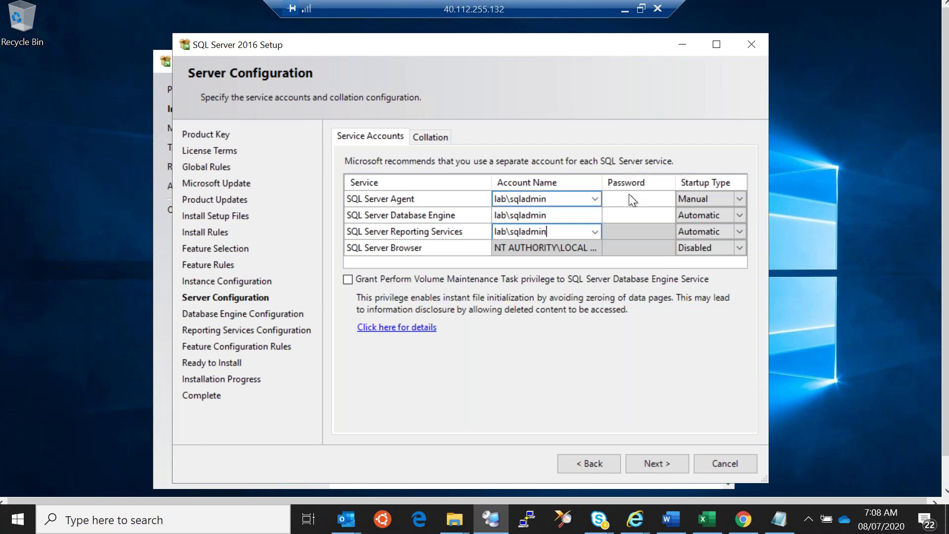
pyautogui.click(626, 196)
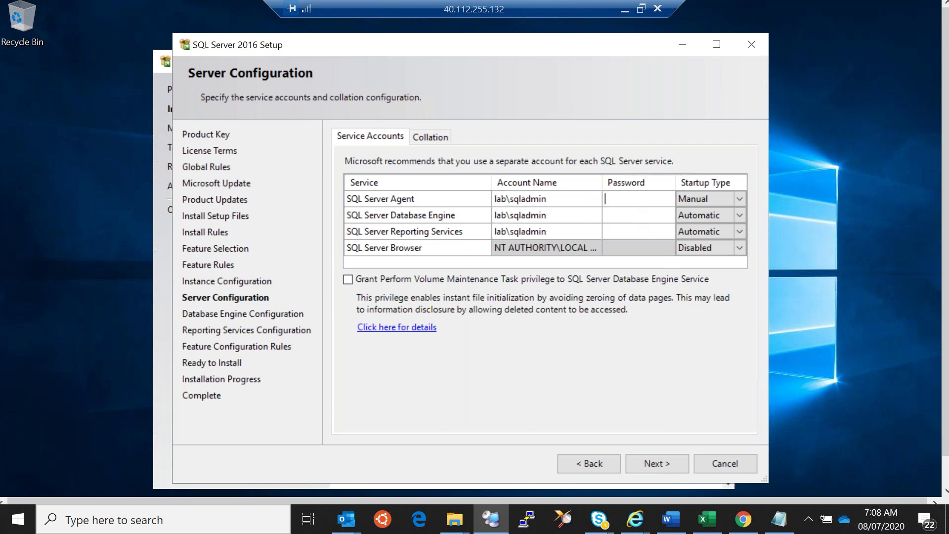
pyautogui.click(616, 212)
# Step: Paste the account password for the Database Engine and Reporting Services services
pyautogui.hotkey('ctrl', 'v')
pyautogui.click(623, 231)
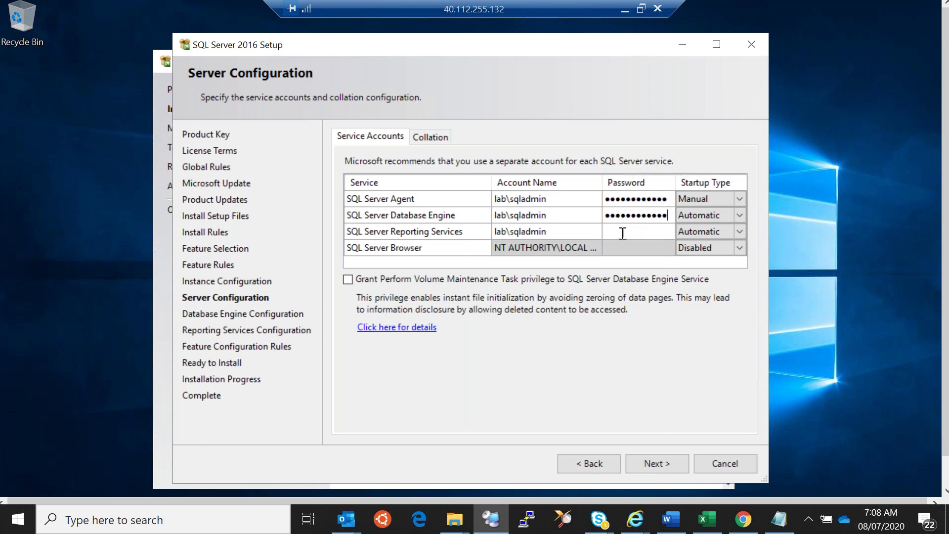
pyautogui.hotkey('ctrl', 'v')
# Step: Set SQL Server Agent and SQL Server Browser startup types to Automatic
pyautogui.click(701, 197)
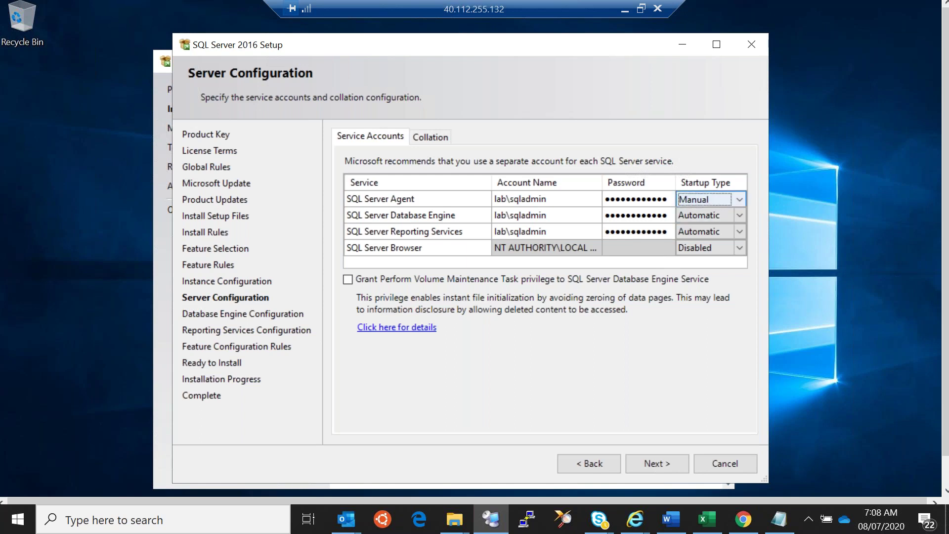
pyautogui.click(740, 200)
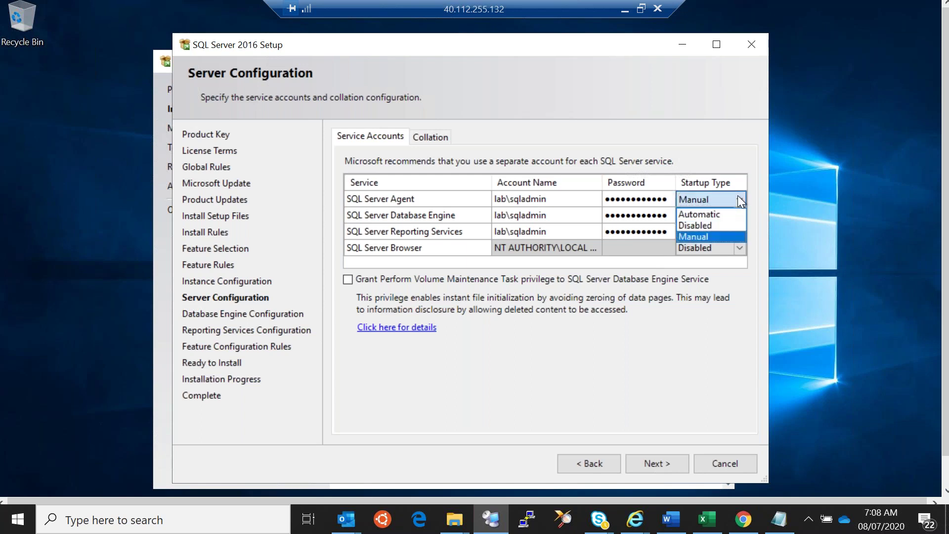
pyautogui.click(716, 213)
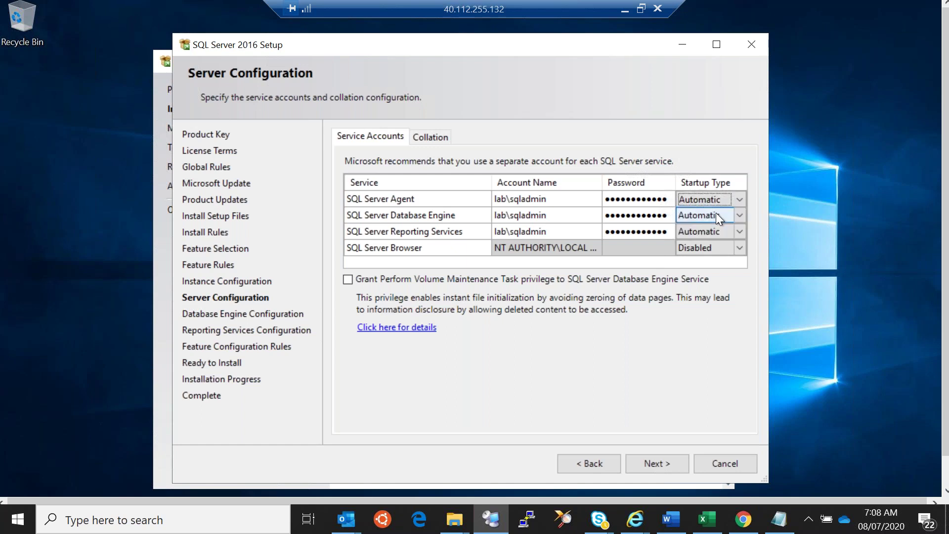
pyautogui.click(740, 249)
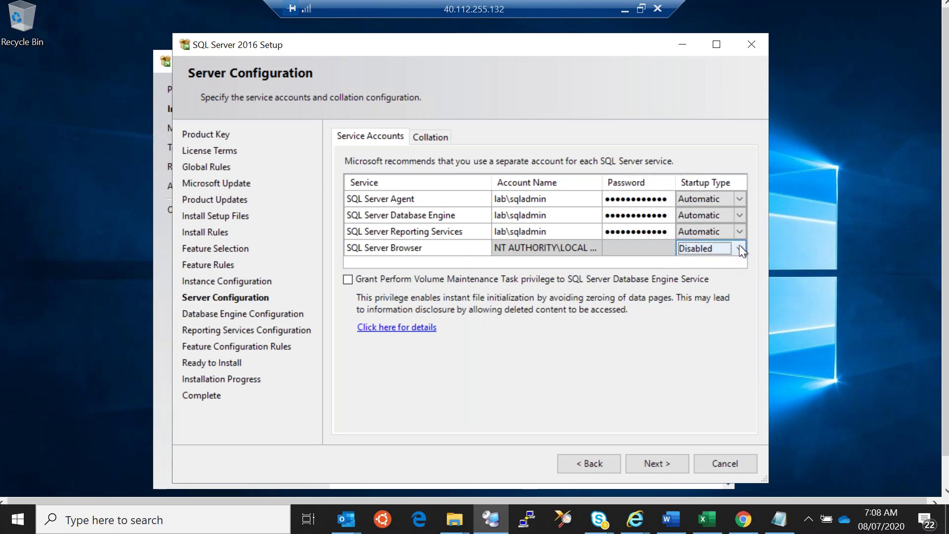
pyautogui.click(742, 251)
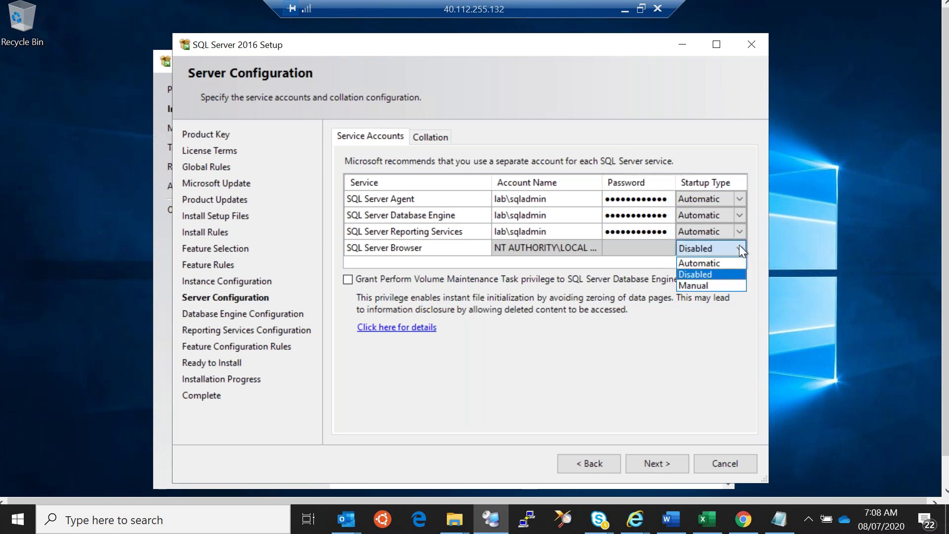
pyautogui.click(699, 262)
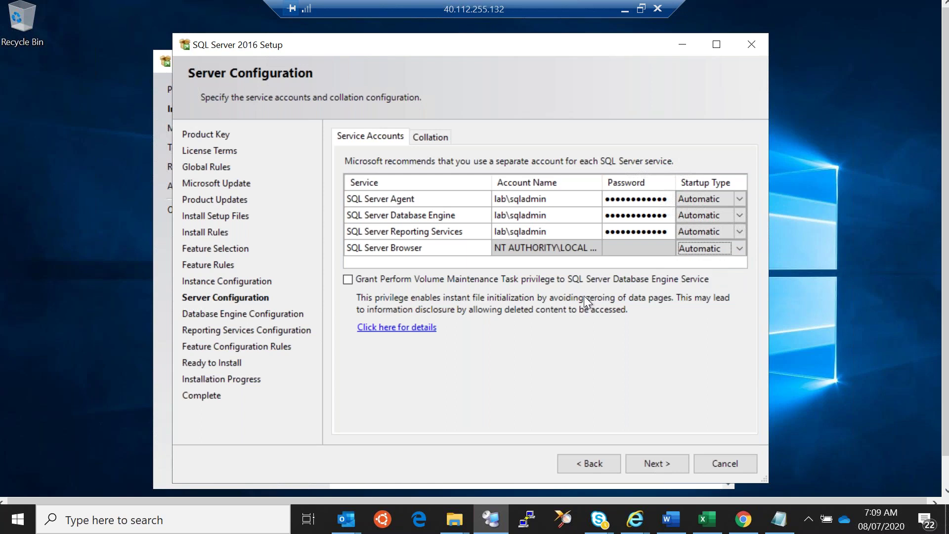
pyautogui.click(550, 250)
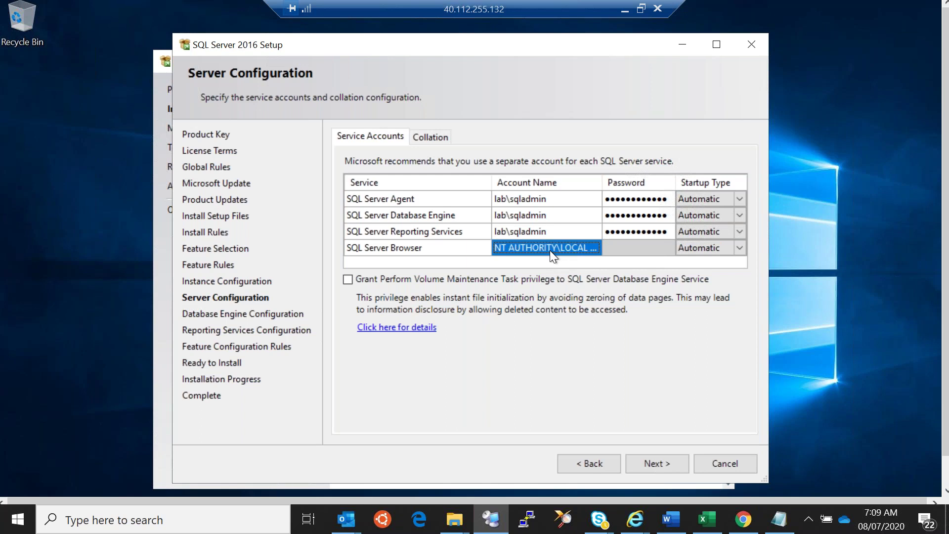
pyautogui.click(485, 257)
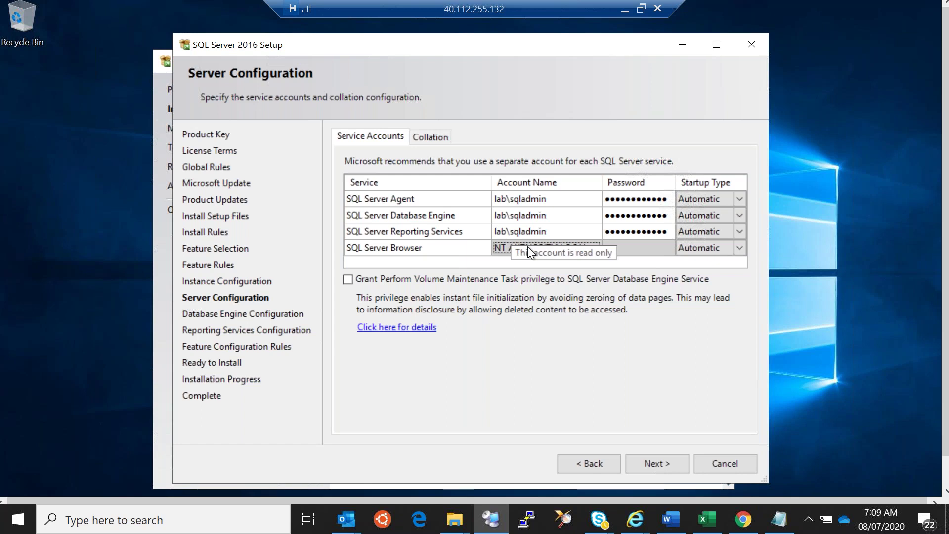
# Step: Open the Collation tab and select the Database Engine collation SQL_Latin1_General_CP1_CI_AS
pyautogui.click(426, 138)
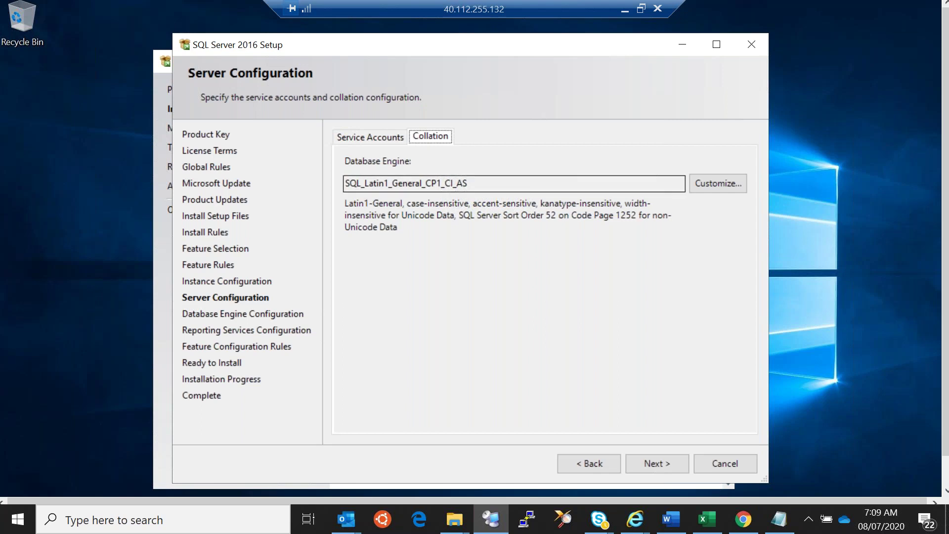
pyautogui.moveTo(346, 184); pyautogui.dragTo(482, 189)
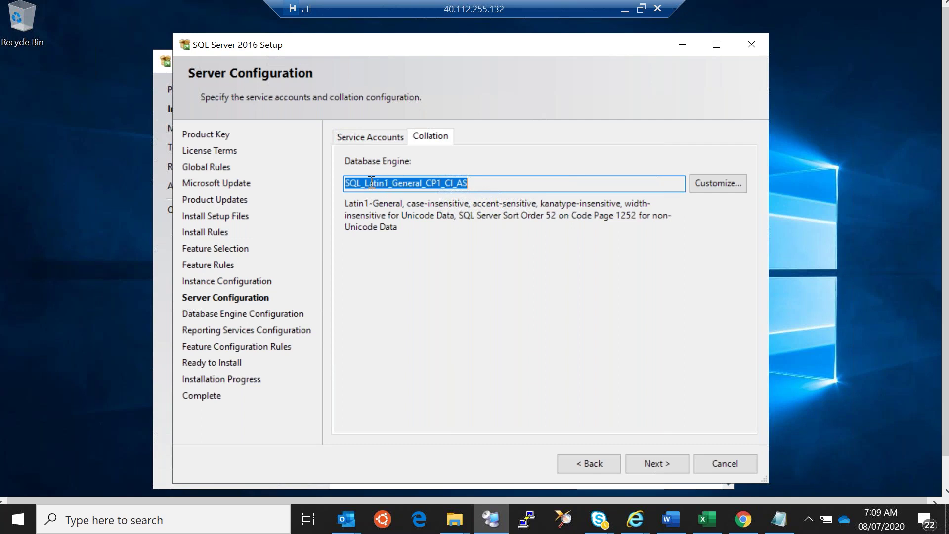
pyautogui.click(349, 184)
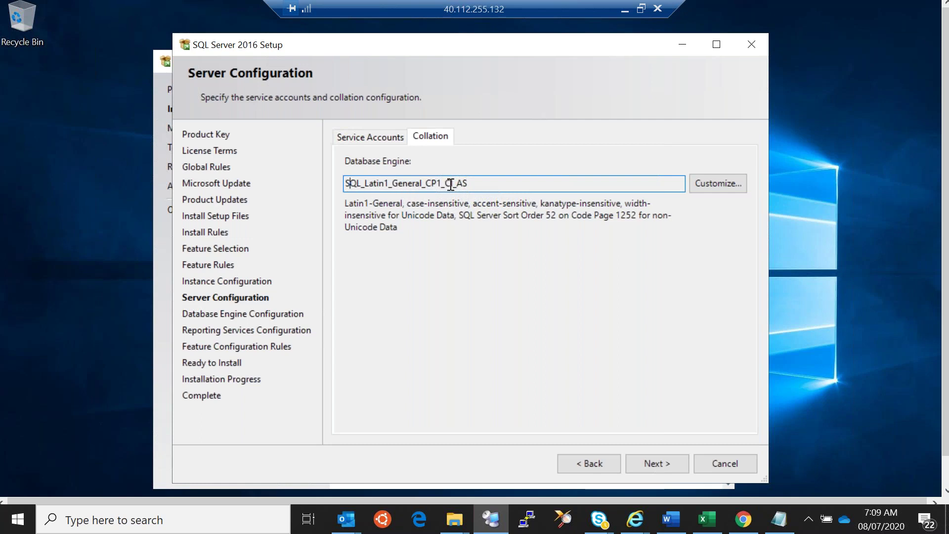
pyautogui.moveTo(479, 182); pyautogui.dragTo(329, 175)
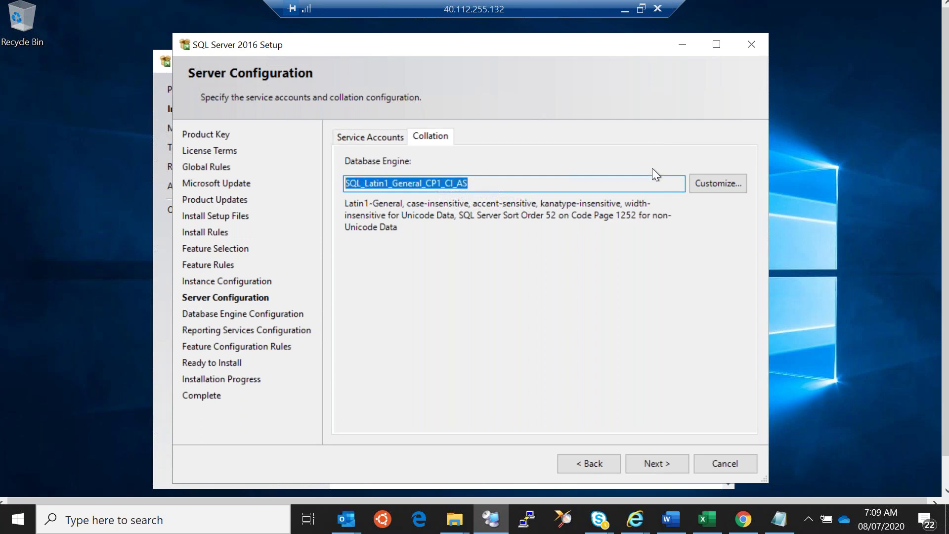
# Step: Review the collation list, cancel without changes to keep SQL_Latin1_General_CP1_CI_AS, and proceed to Database Engine Configuration
pyautogui.click(729, 182)
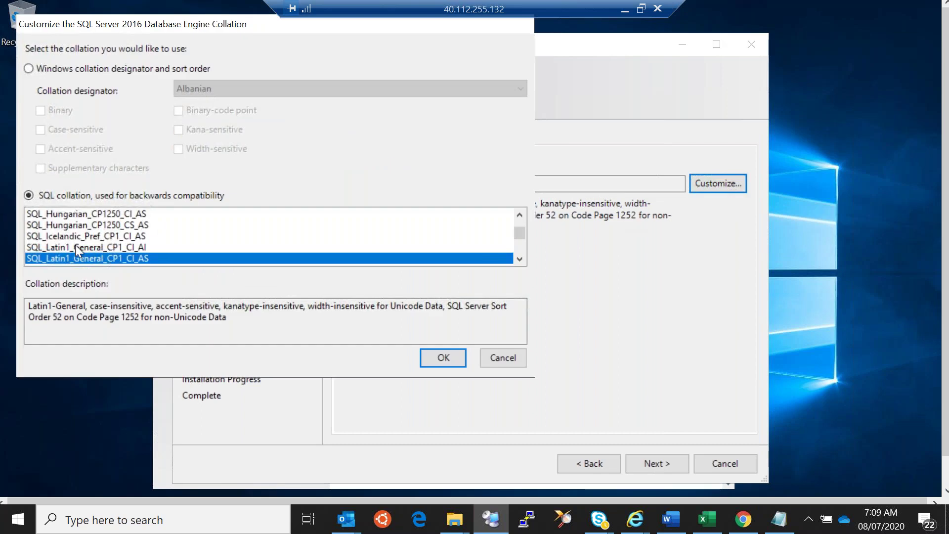
pyautogui.scroll(-3, 85, 247)
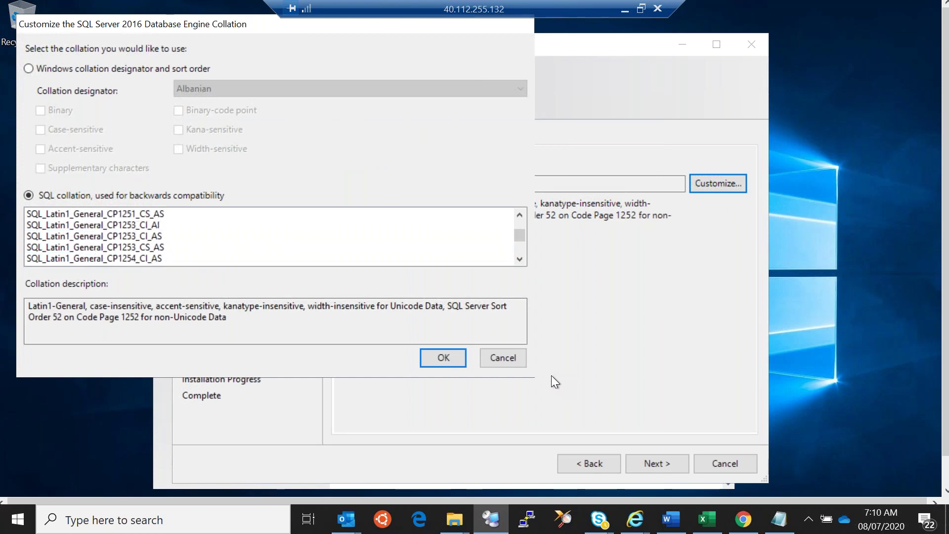
pyautogui.click(504, 356)
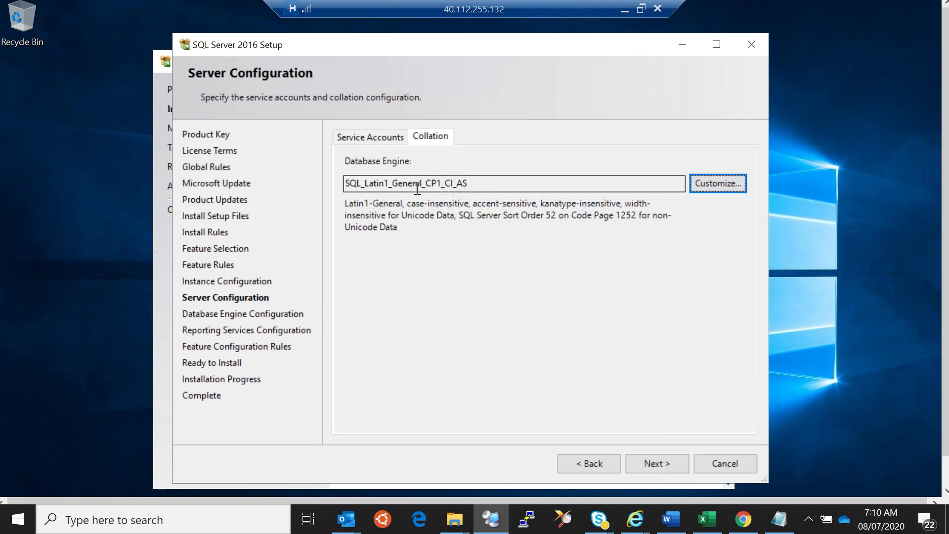
pyautogui.moveTo(474, 183); pyautogui.dragTo(350, 197)
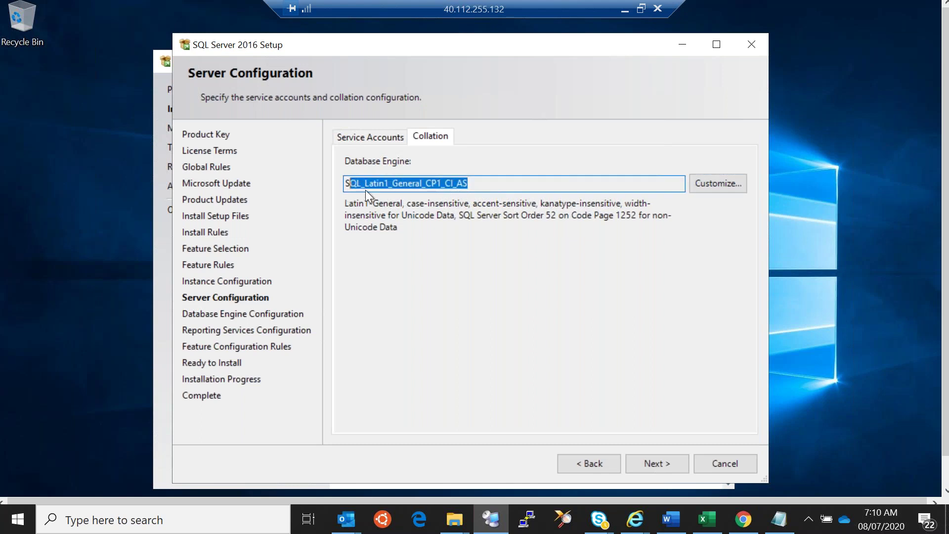
pyautogui.click(482, 183)
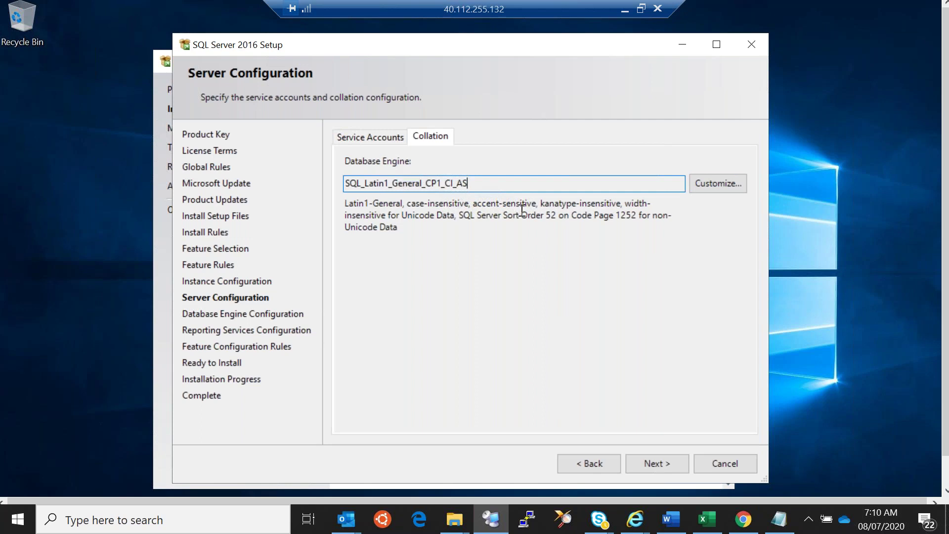
pyautogui.click(660, 469)
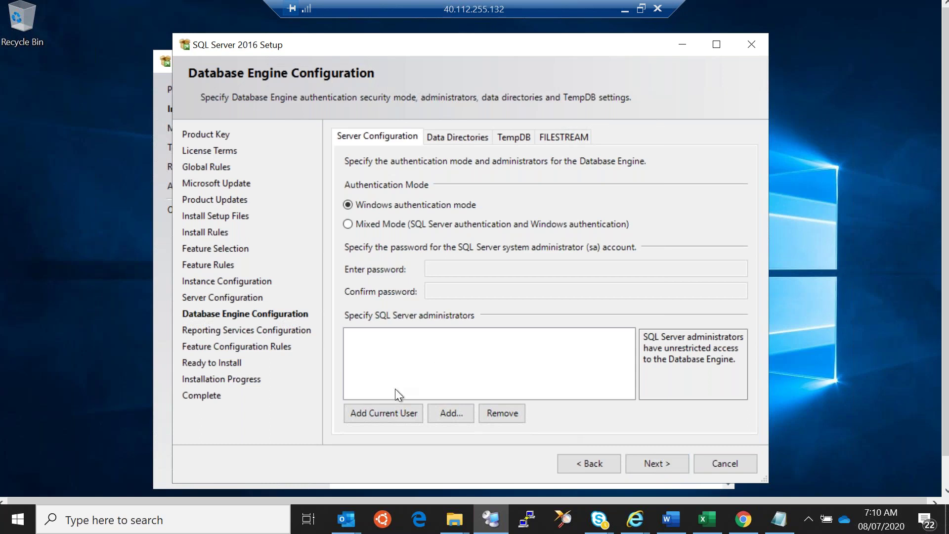
# Step: Add the current user and the SCCM admin account as SQL Server administrators
pyautogui.click(393, 413)
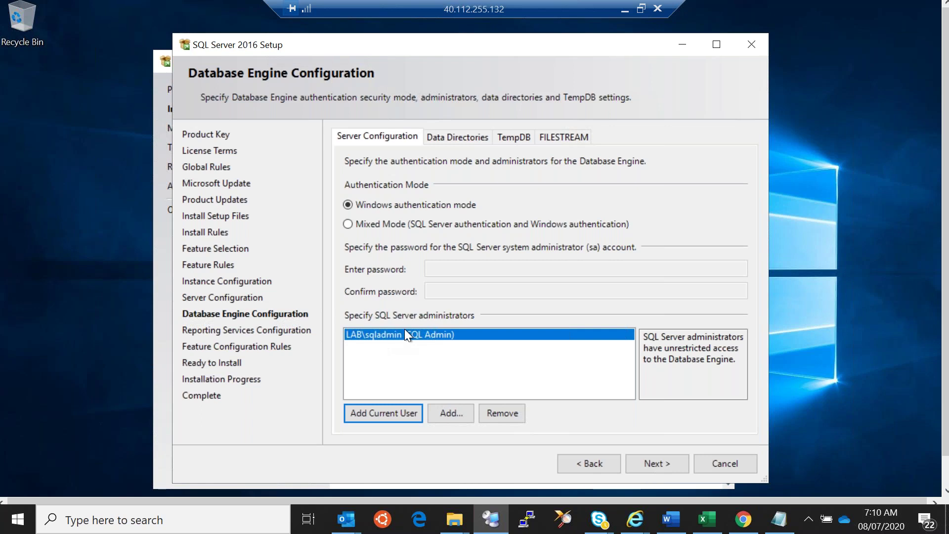
pyautogui.click(452, 417)
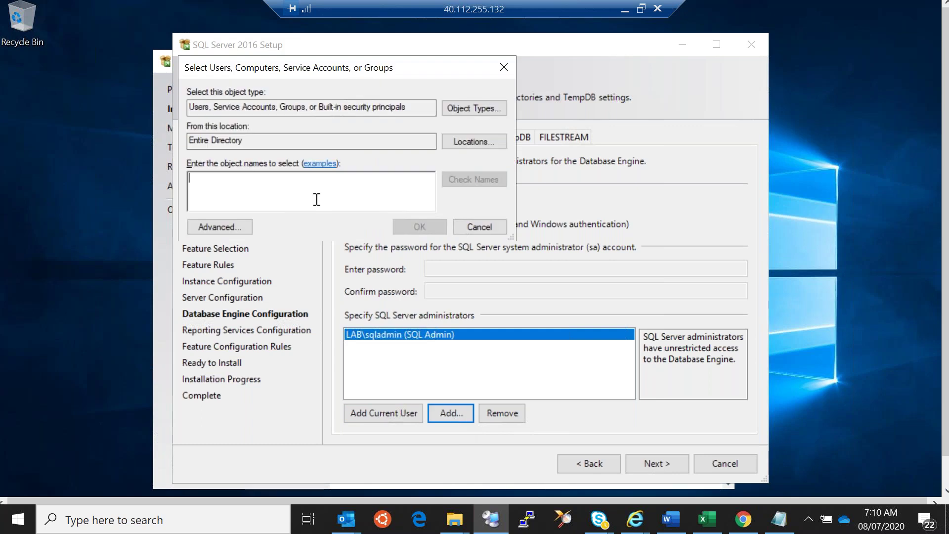
pyautogui.write('sccmadmin')
pyautogui.click(453, 180)
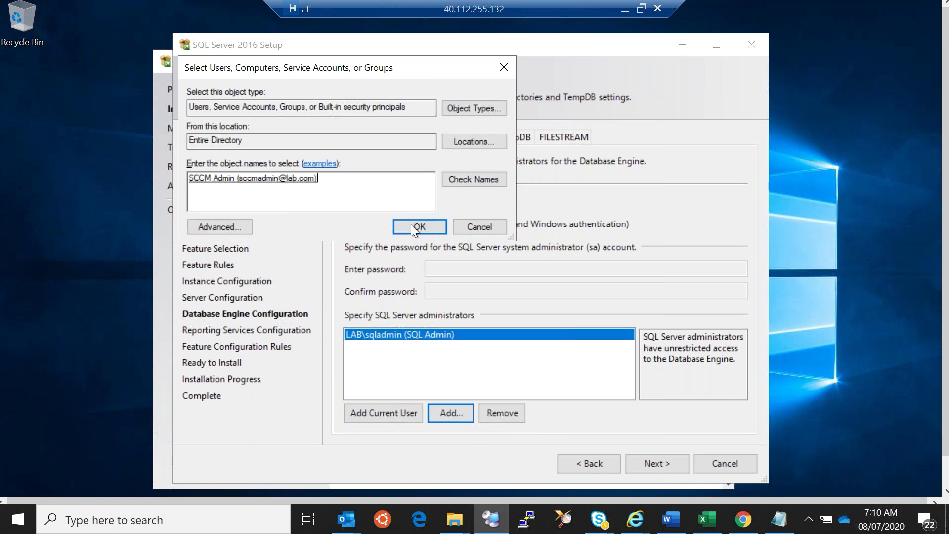
pyautogui.click(411, 224)
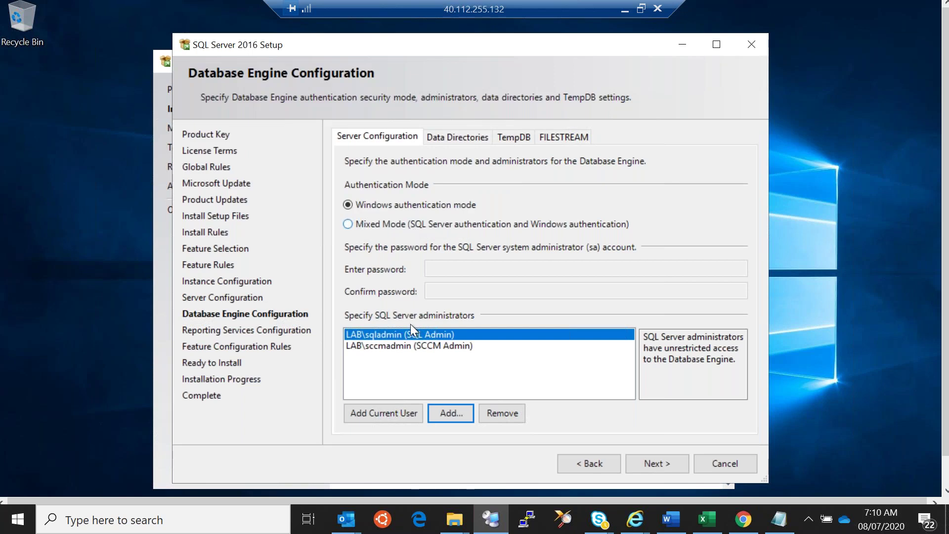
# Step: Select the SCCM admin entry in the SQL Server administrators list
pyautogui.click(374, 348)
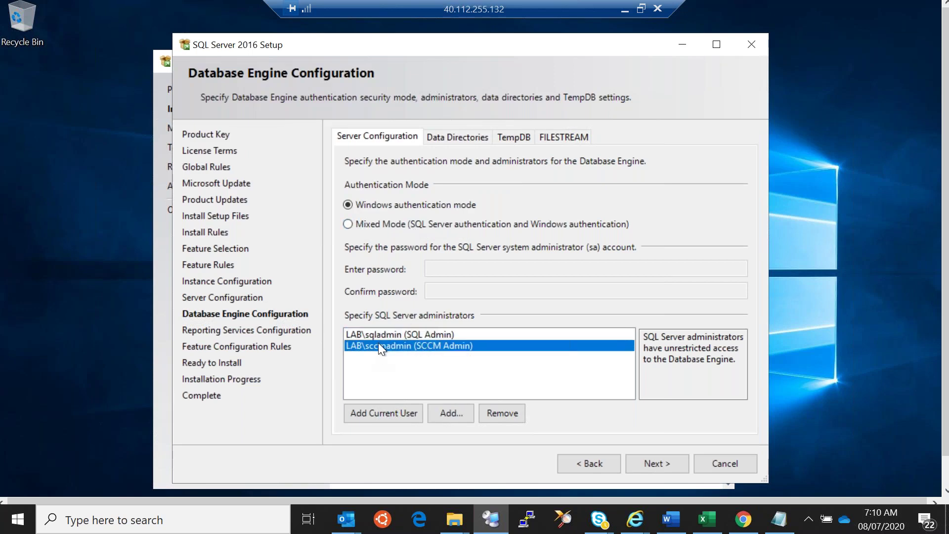
pyautogui.keyDown('shift'); pyautogui.click(382, 334); pyautogui.keyUp('shift')
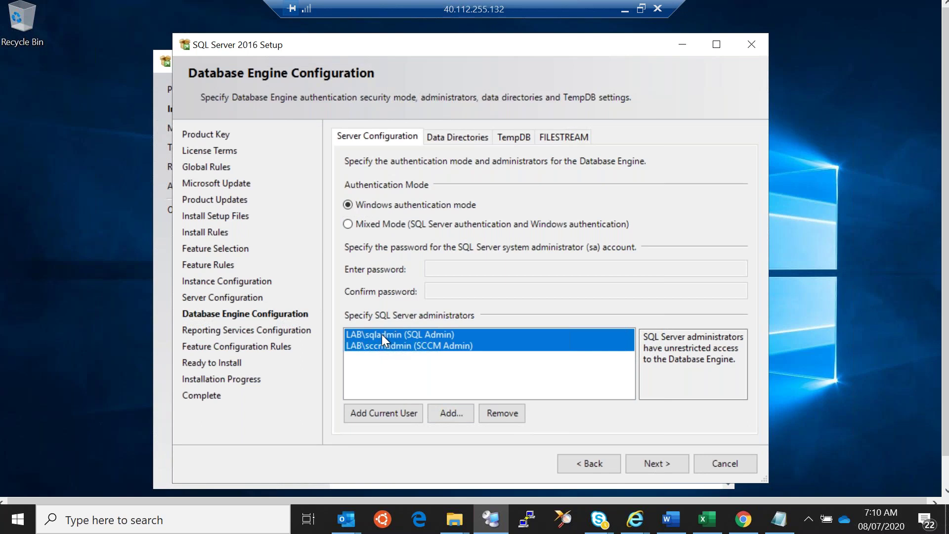
pyautogui.click(432, 356)
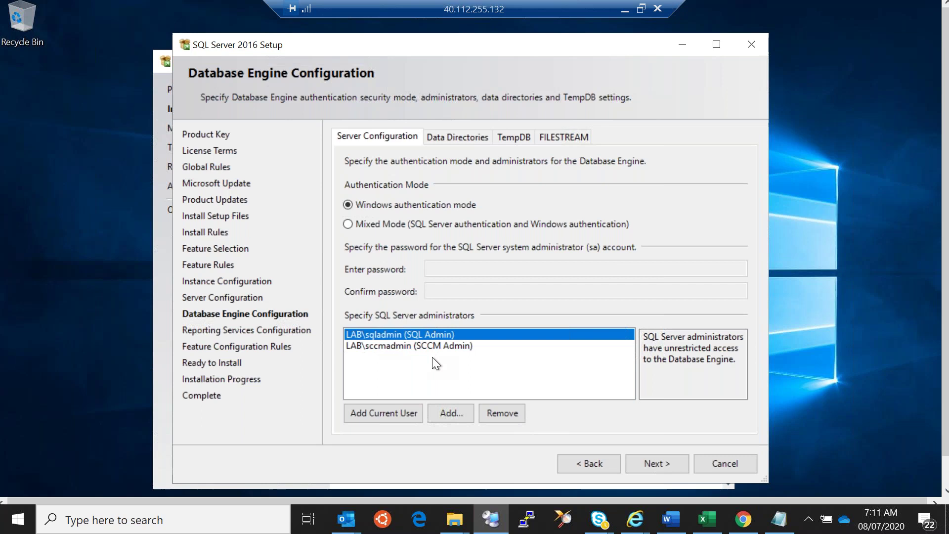
pyautogui.click(411, 342)
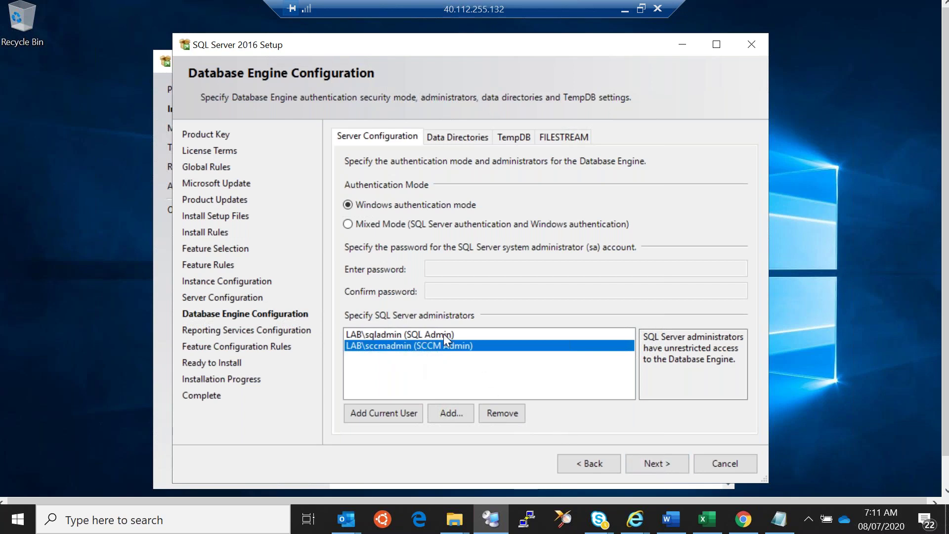
# Step: Select the SQL Admin and SCCM Admin accounts as SQL Server administrators
pyautogui.click(420, 334)
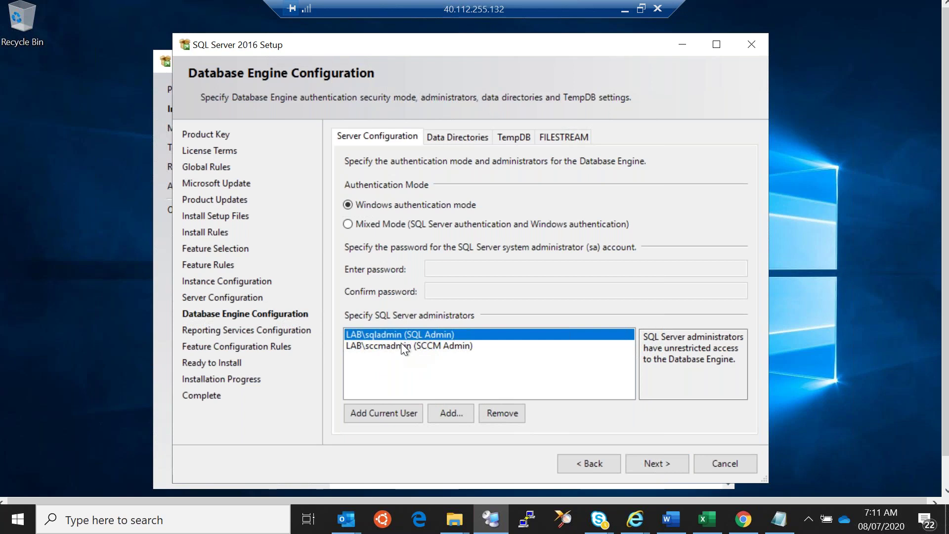
pyautogui.click(384, 344)
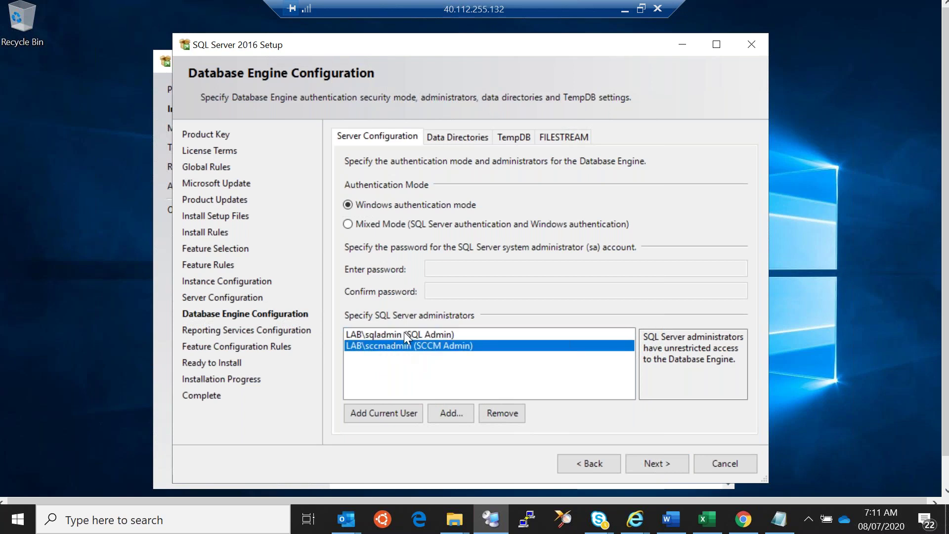
pyautogui.click(404, 334)
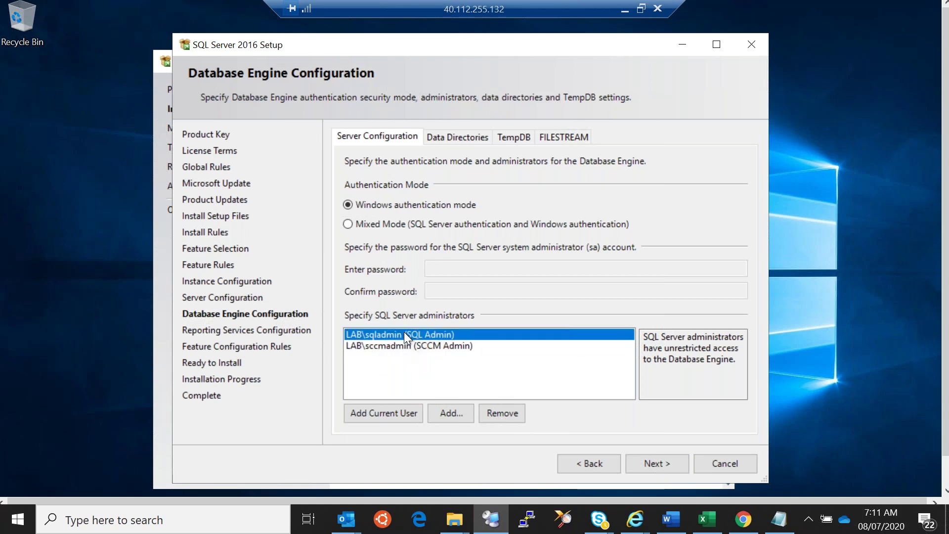
pyautogui.click(376, 345)
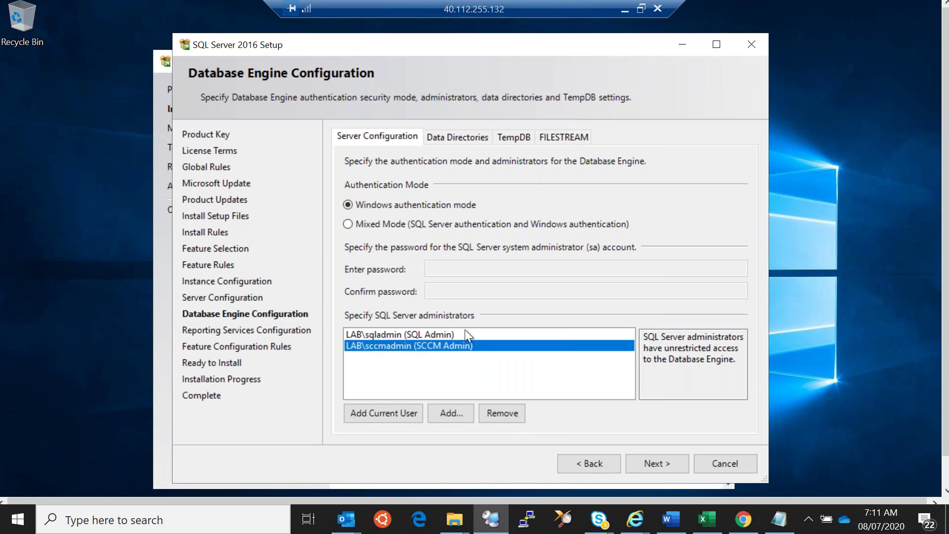
pyautogui.click(651, 458)
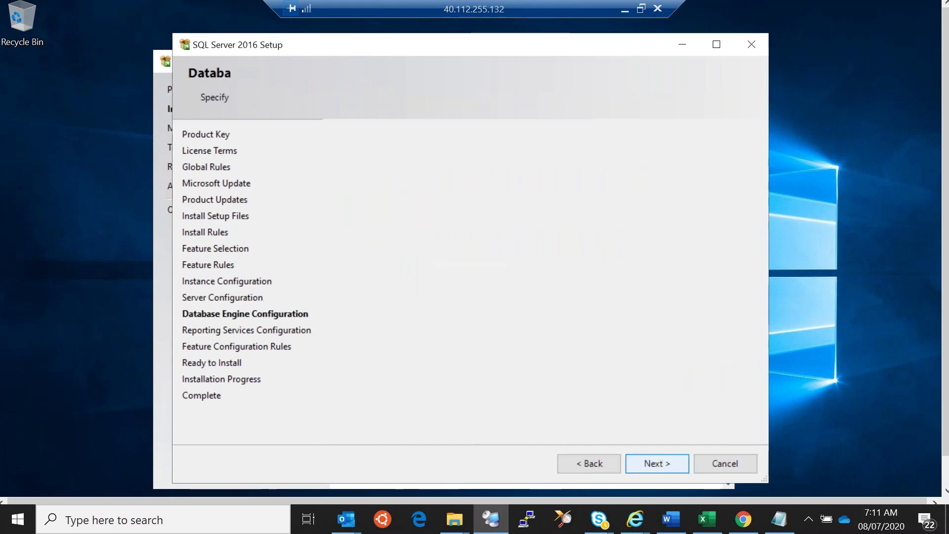
pyautogui.click(583, 463)
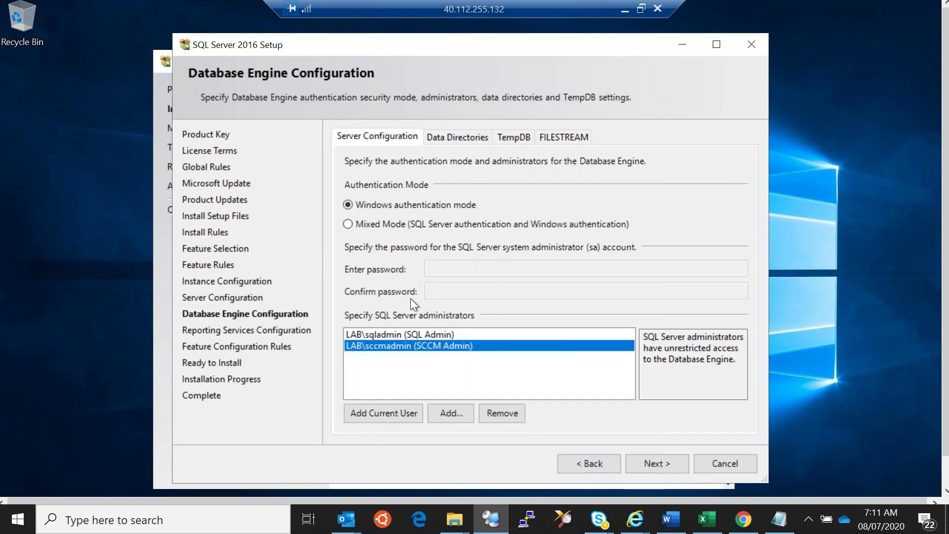
# Step: Keep Windows authentication mode, accept the Reporting Services mode, and start the installation
pyautogui.click(413, 224)
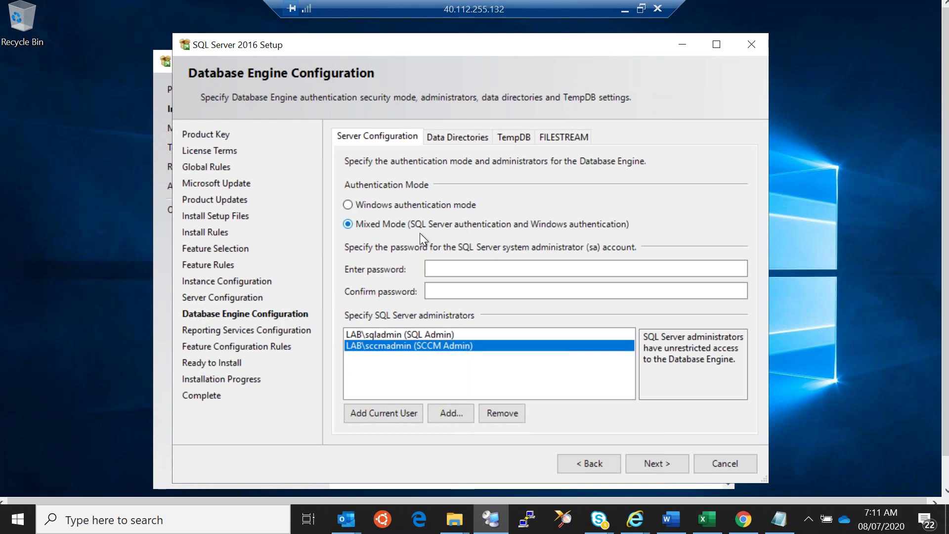
pyautogui.click(459, 268)
pyautogui.click(351, 205)
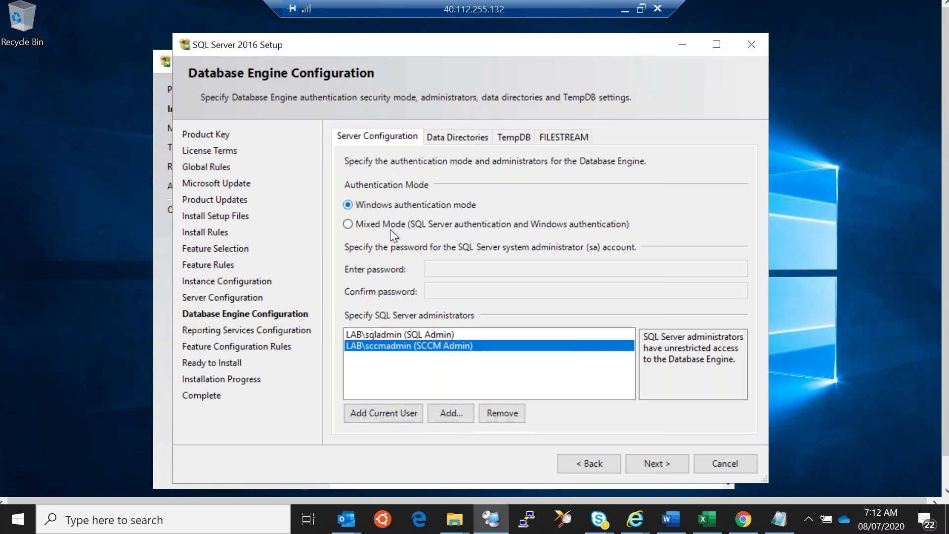
pyautogui.click(639, 460)
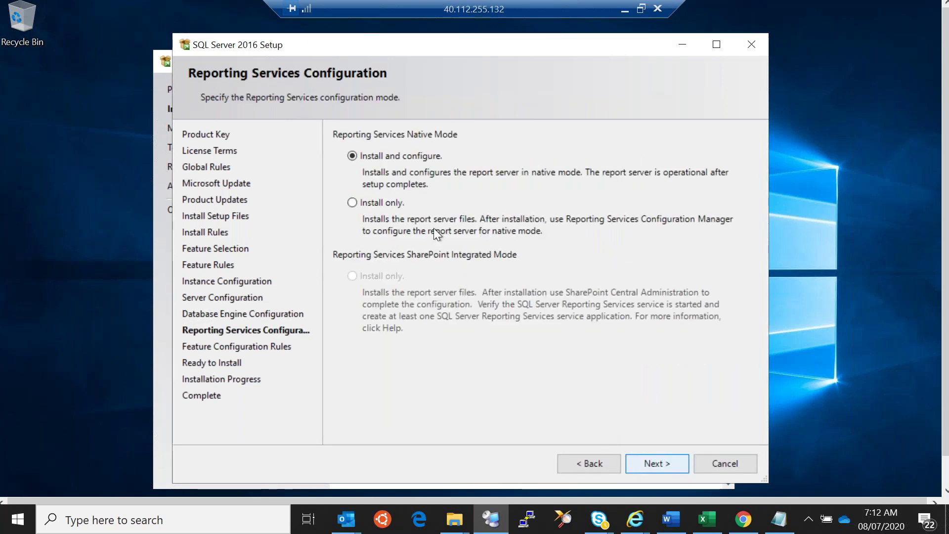
pyautogui.click(666, 464)
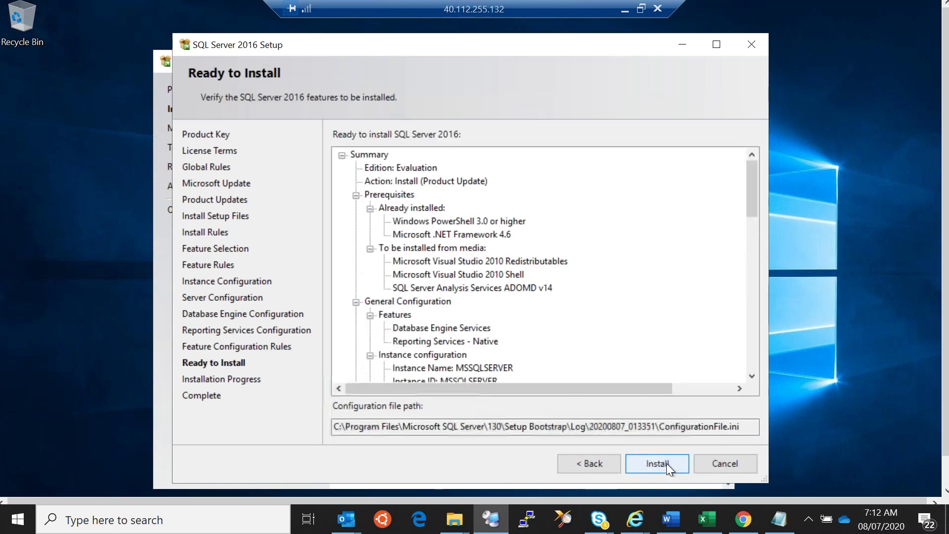
pyautogui.click(657, 464)
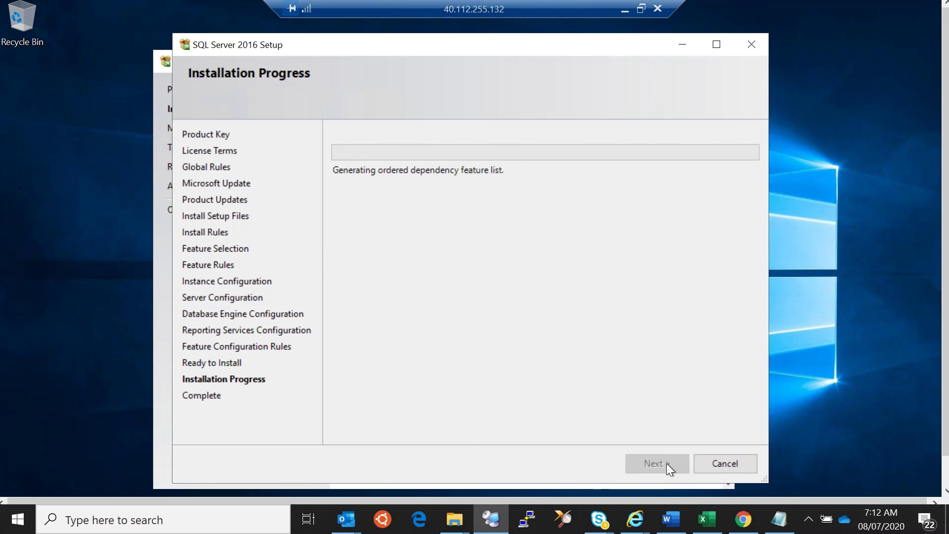
# Step: In the lab notes, add '6. Configure Firewall via group policy' below item 5
pyautogui.click(777, 520)
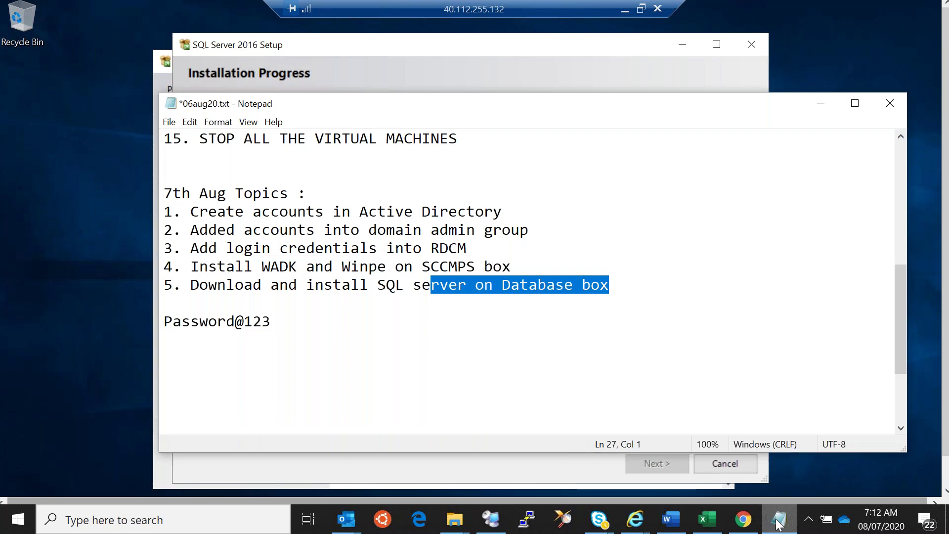
pyautogui.click(624, 284)
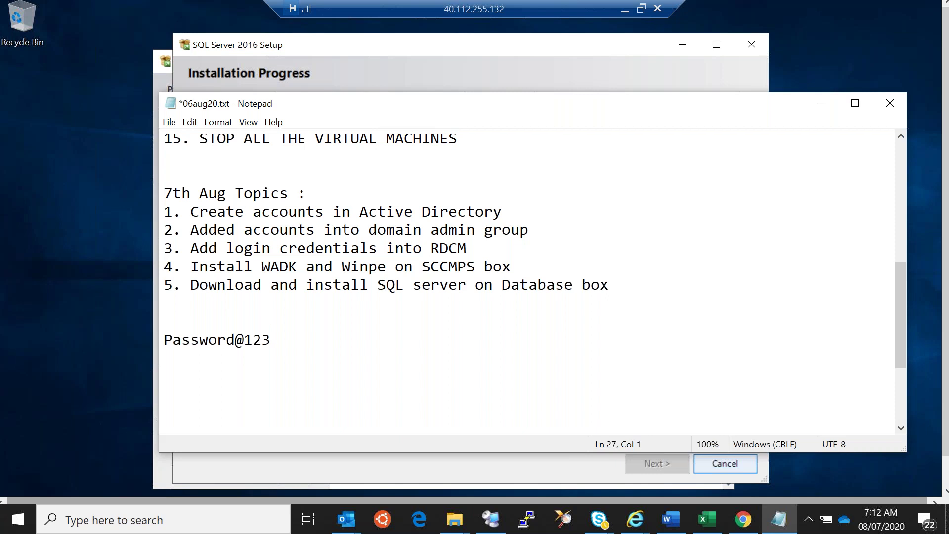
pyautogui.write('6. Configure')
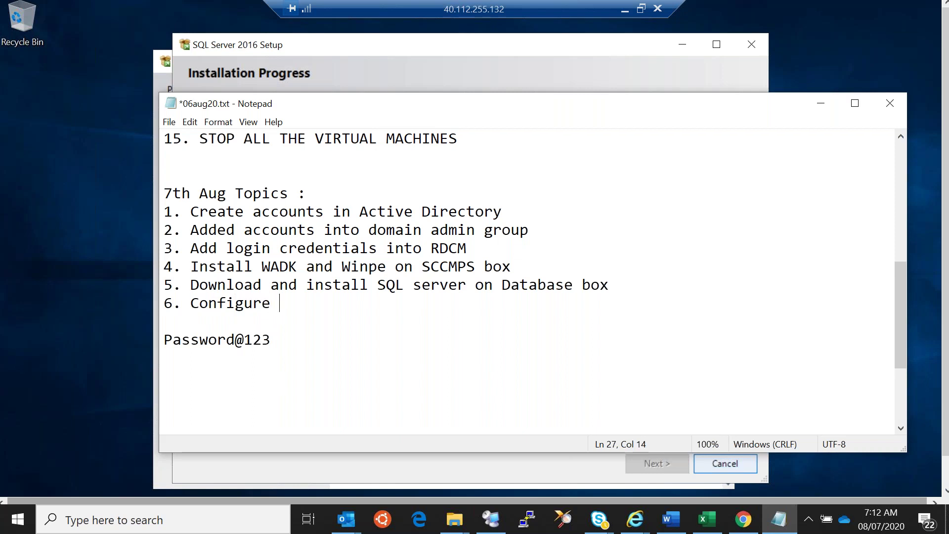
pyautogui.write(' G')
pyautogui.press('BackSpace')
pyautogui.write('Firewall via group ')
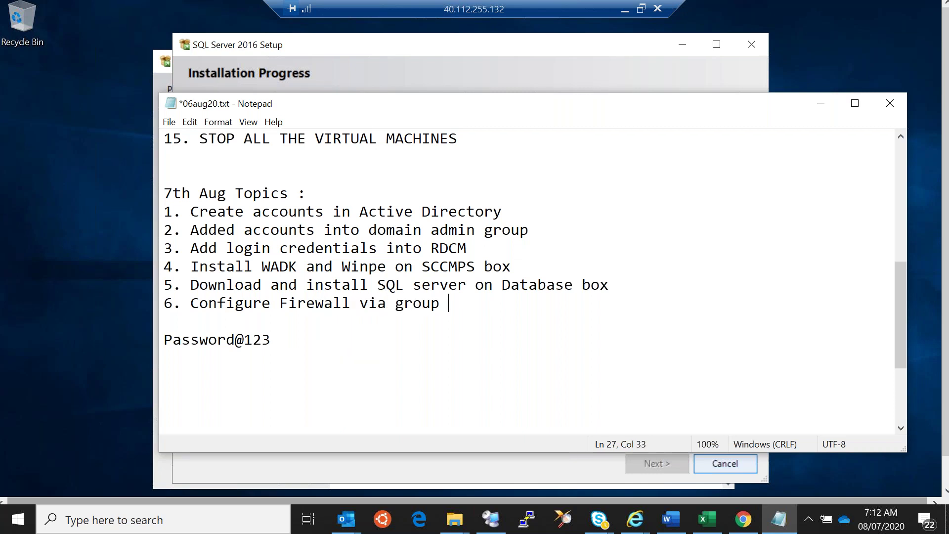
pyautogui.write('policy')
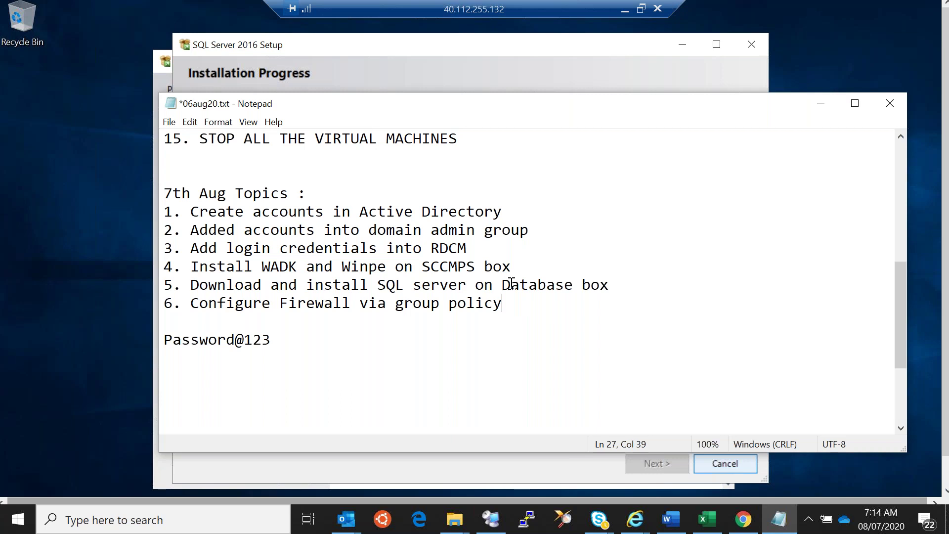
# Step: Switch from the Database session to the Domain server session in full screen
pyautogui.click(483, 523)
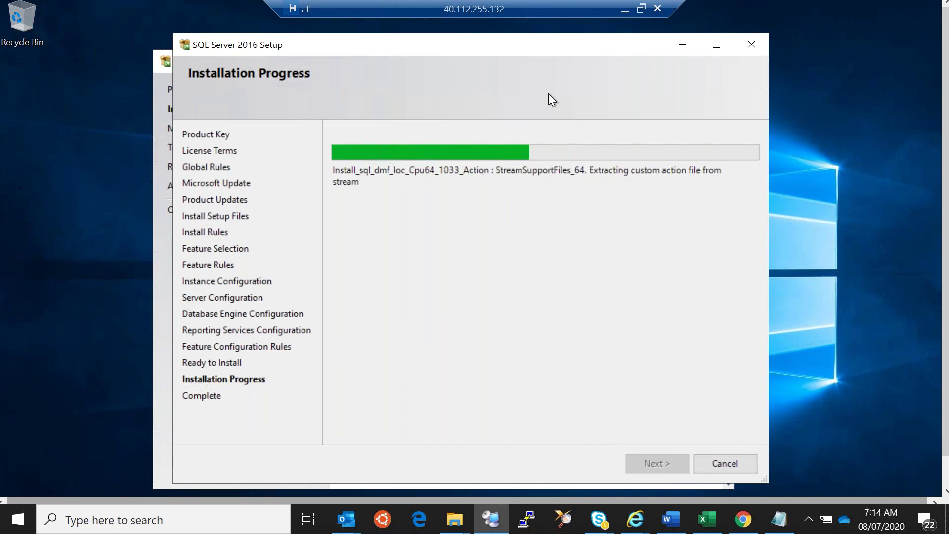
pyautogui.doubleClick(398, 9)
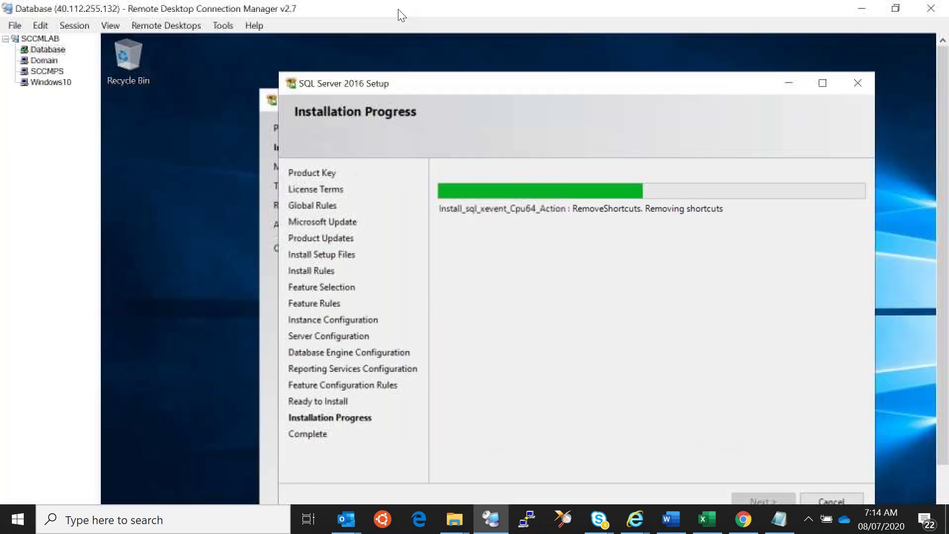
pyautogui.click(38, 69)
pyautogui.press('Up')
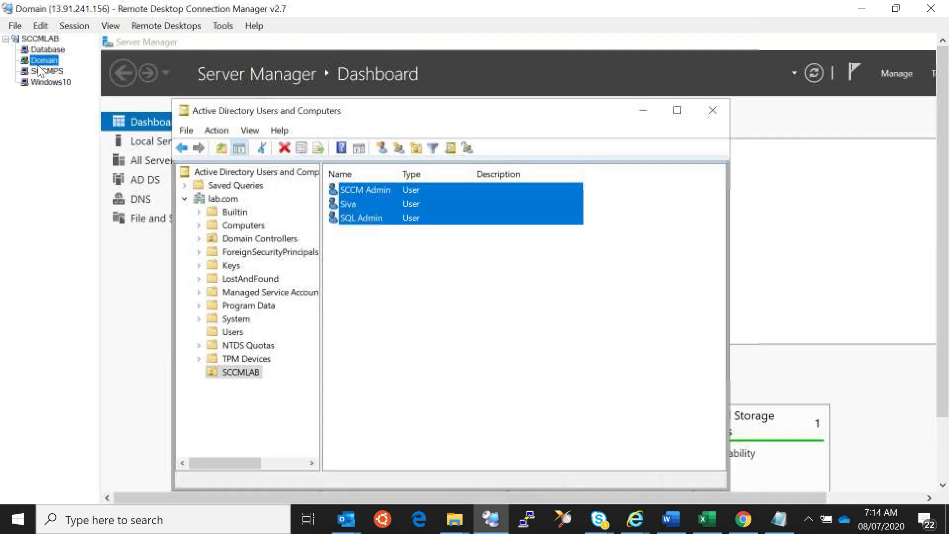
pyautogui.rightClick(39, 66)
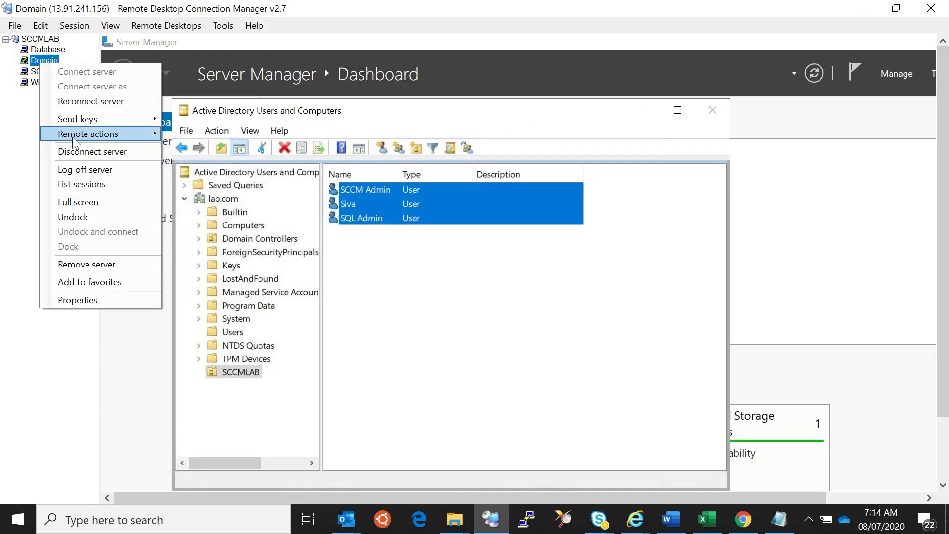
pyautogui.click(76, 207)
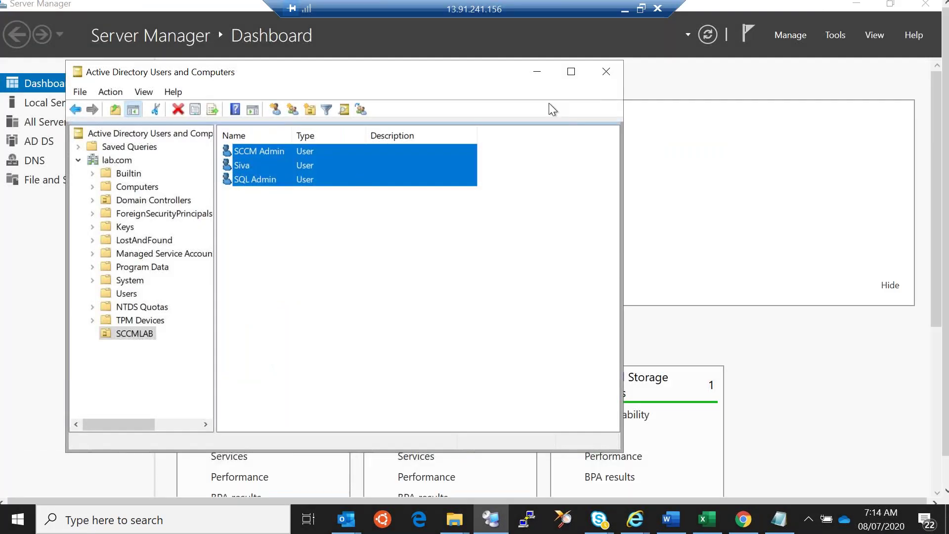
# Step: Close AD Users and Computers, launch Group Policy Management from Tools, and close Server Manager
pyautogui.click(610, 73)
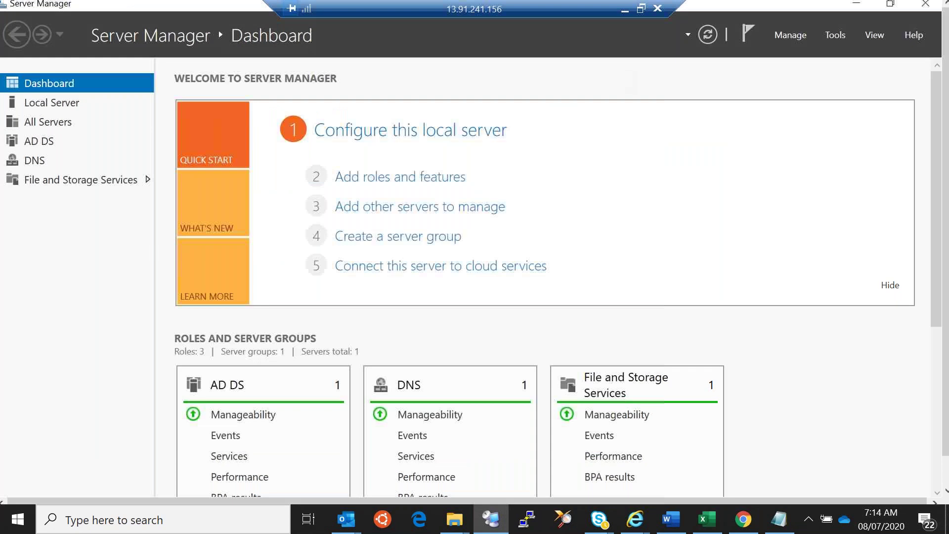
pyautogui.click(835, 36)
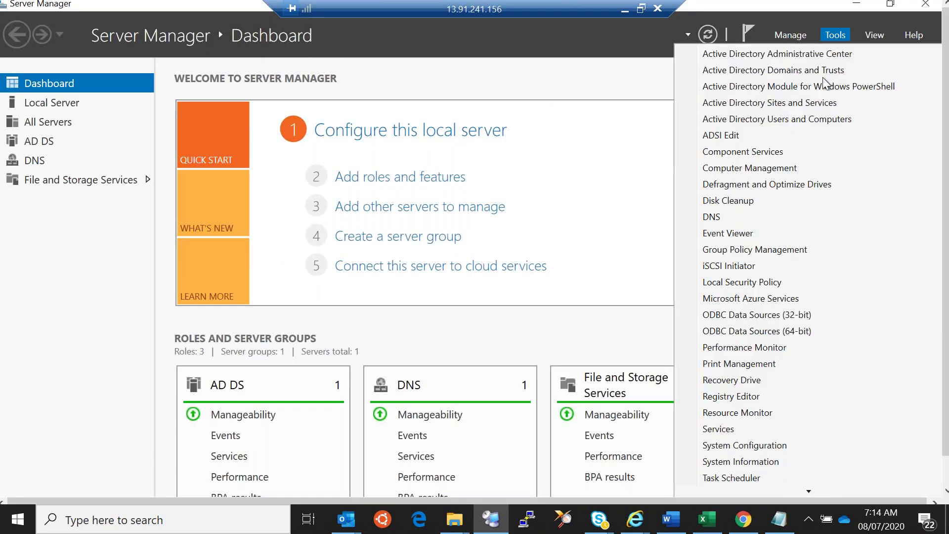
pyautogui.click(711, 245)
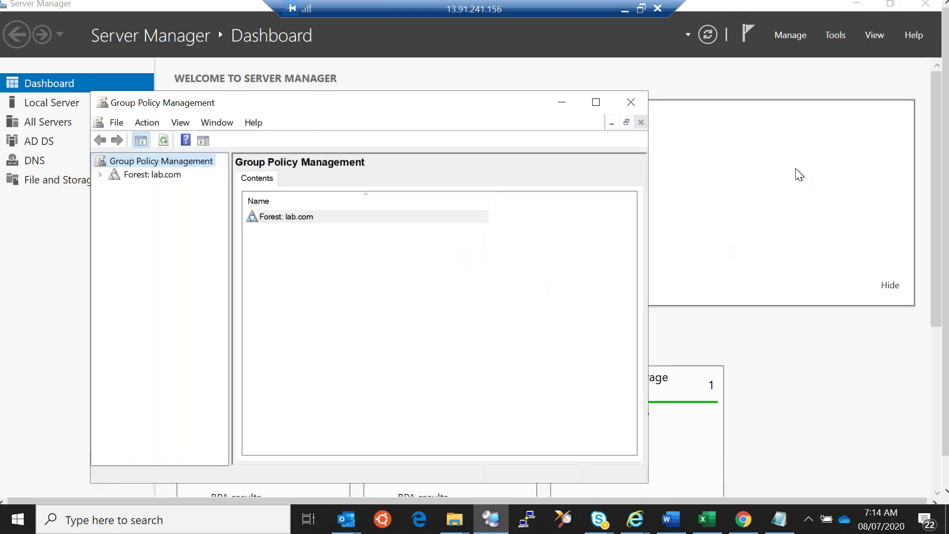
pyautogui.click(927, 6)
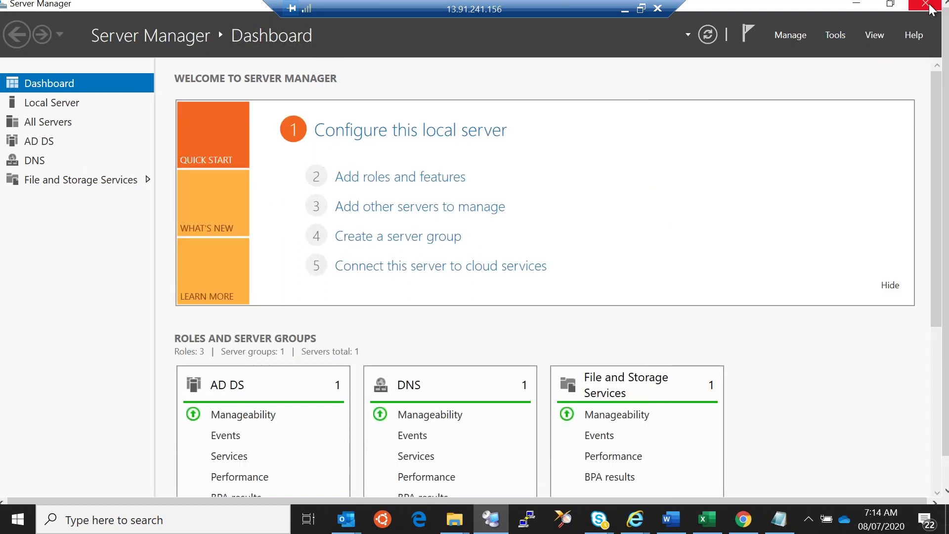
pyautogui.click(927, 6)
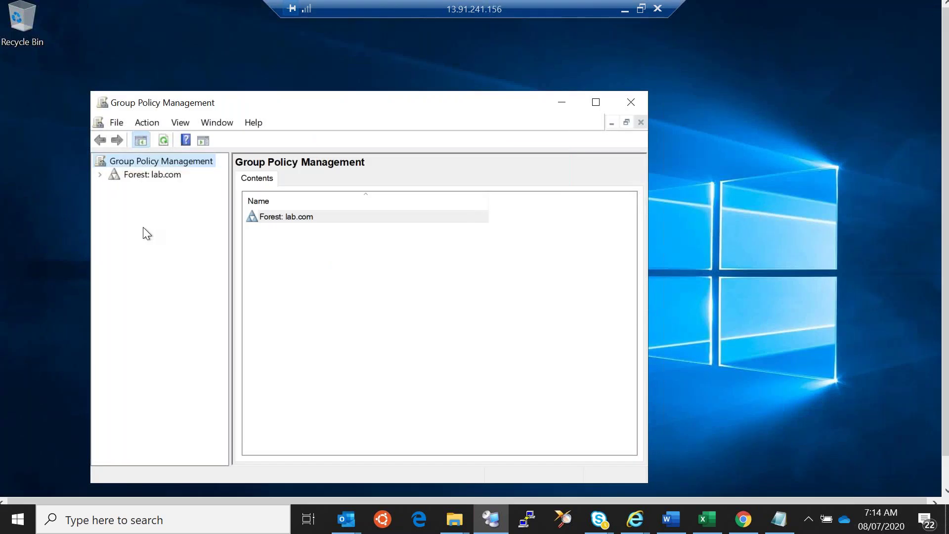
# Step: Maximize the console, expand lab.com, and view GPOs linked to SCCMLAB and Domain Controllers
pyautogui.click(108, 177)
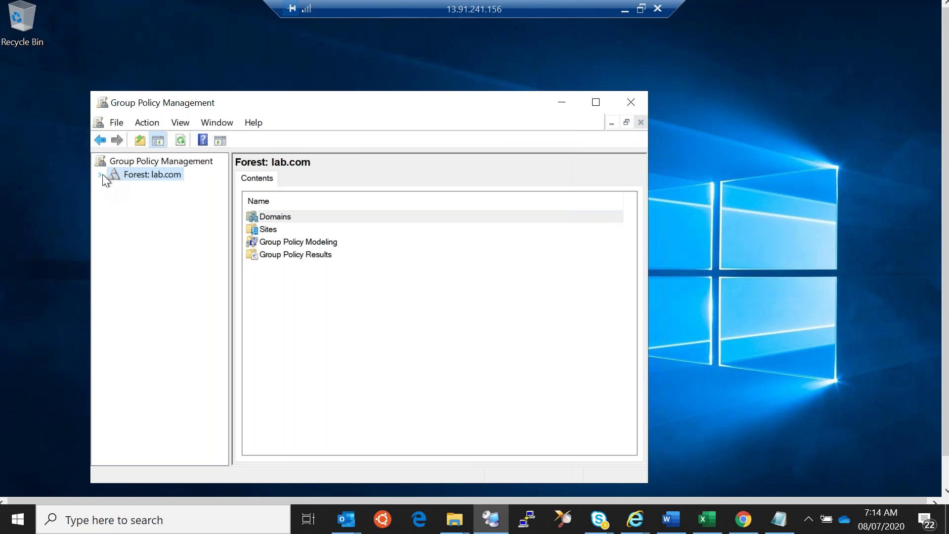
pyautogui.click(596, 104)
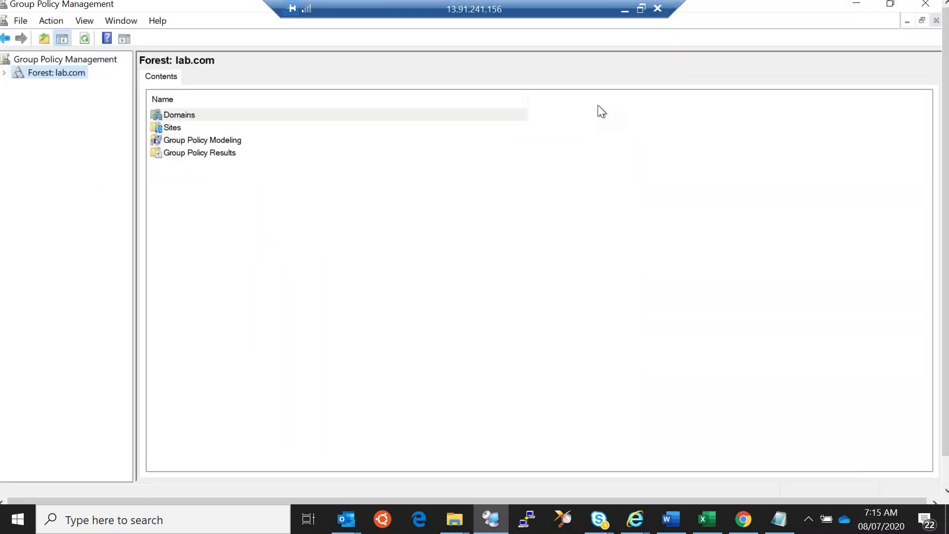
pyautogui.click(6, 73)
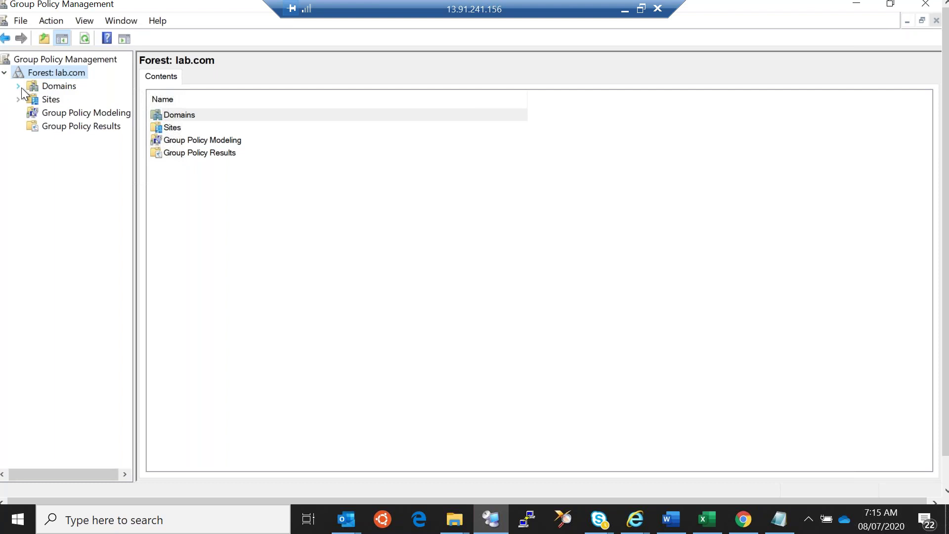
pyautogui.click(19, 86)
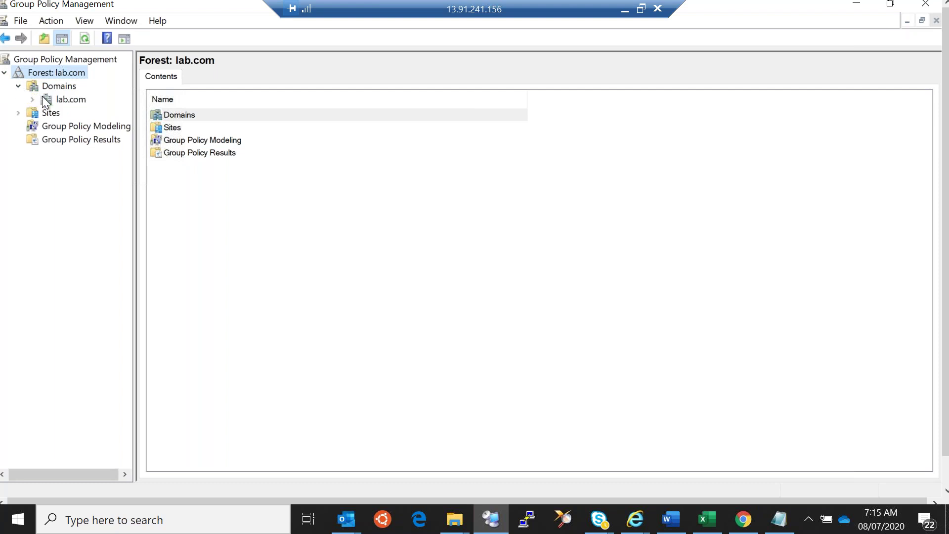
pyautogui.click(63, 97)
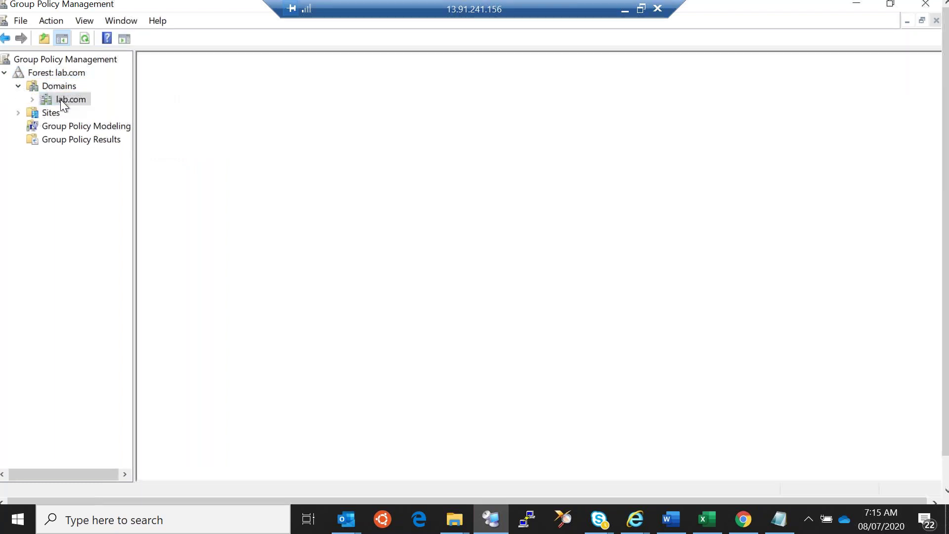
pyautogui.click(32, 99)
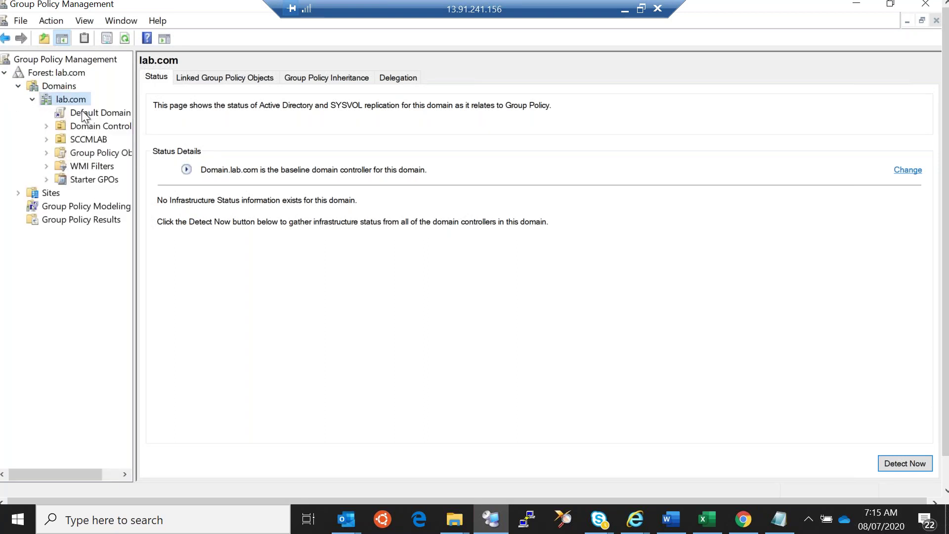
pyautogui.click(82, 140)
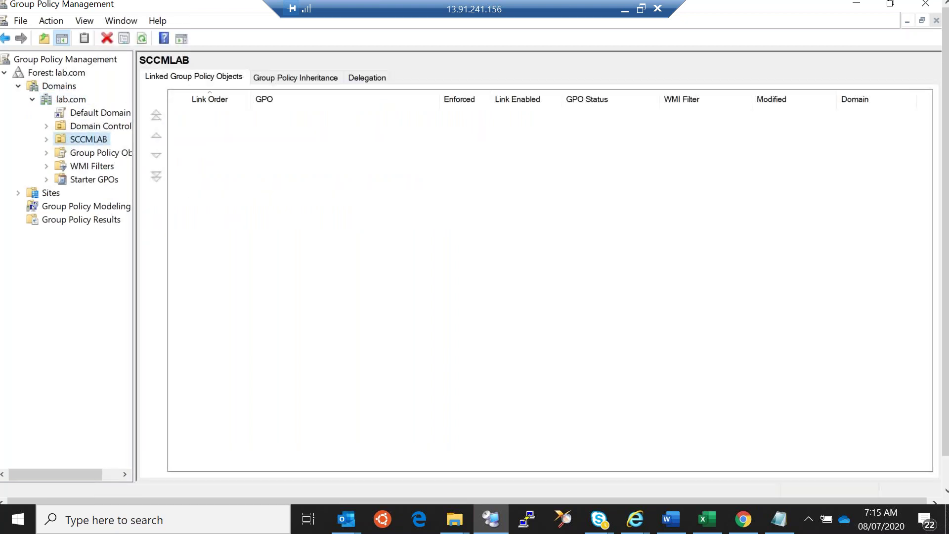
pyautogui.click(84, 127)
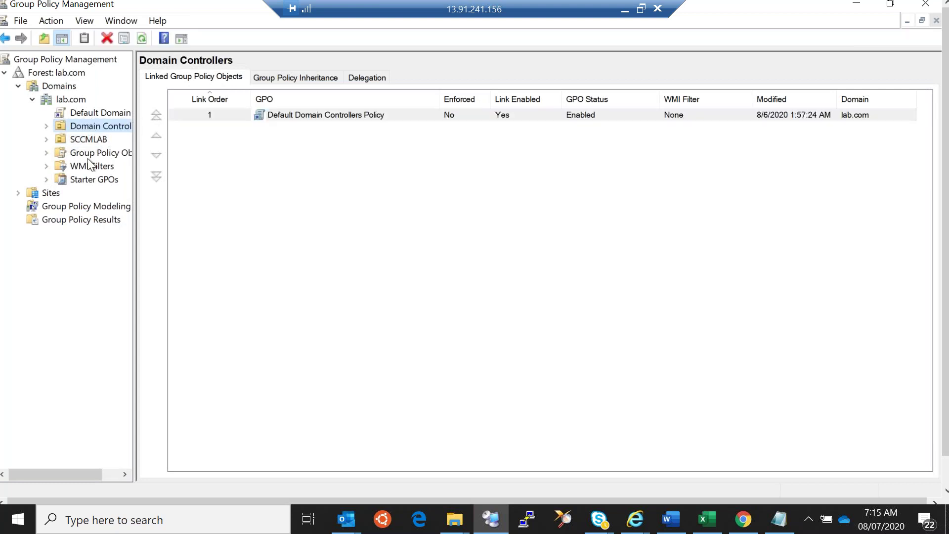
# Step: Read the fully expanded Default Domain Policy settings report, then reselect lab.com
pyautogui.click(93, 114)
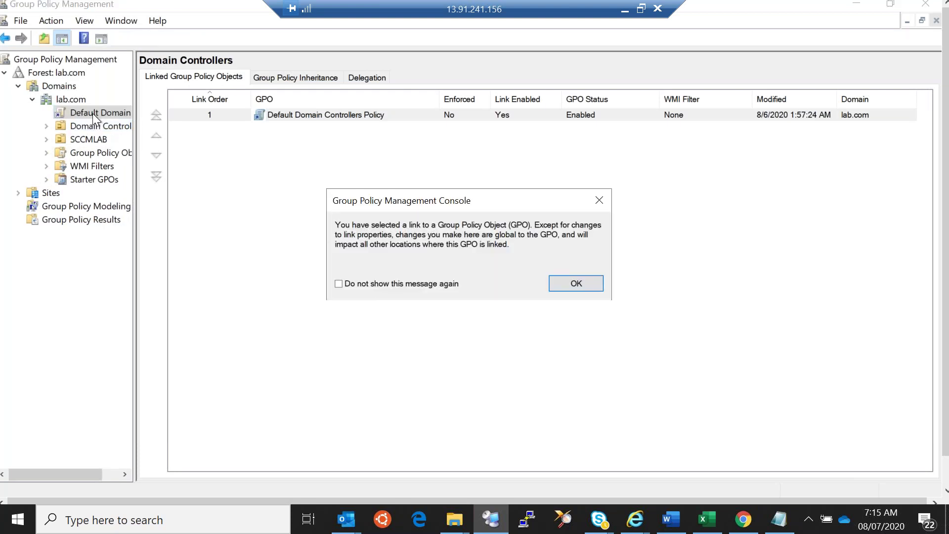
pyautogui.click(577, 284)
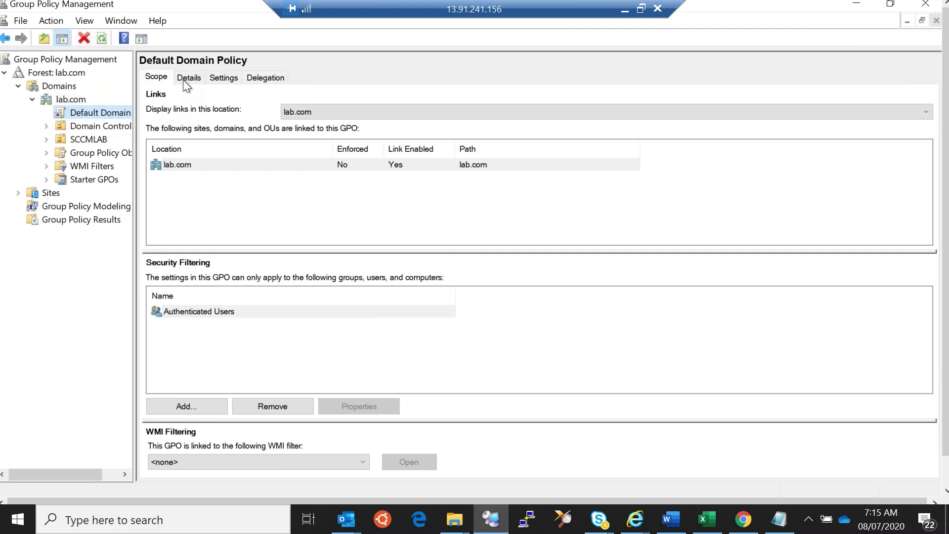
pyautogui.click(220, 78)
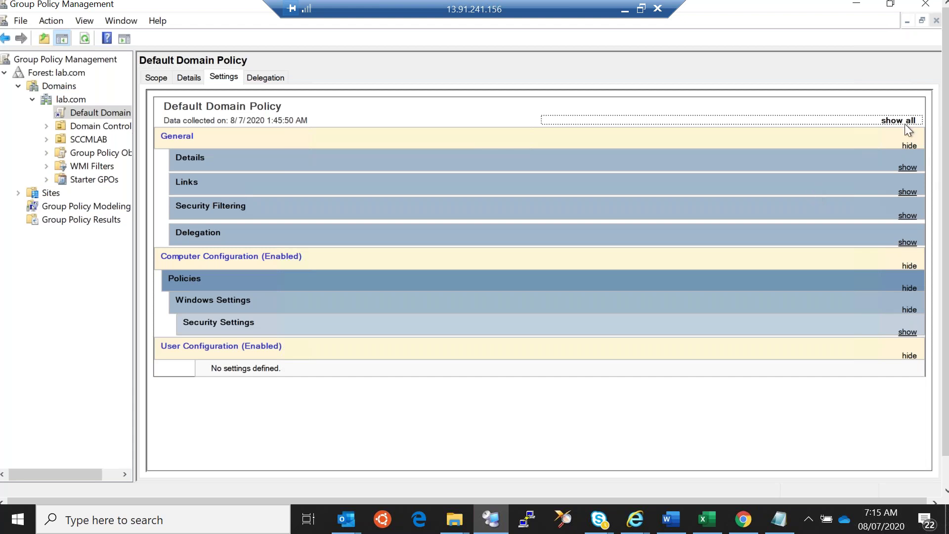
pyautogui.click(905, 124)
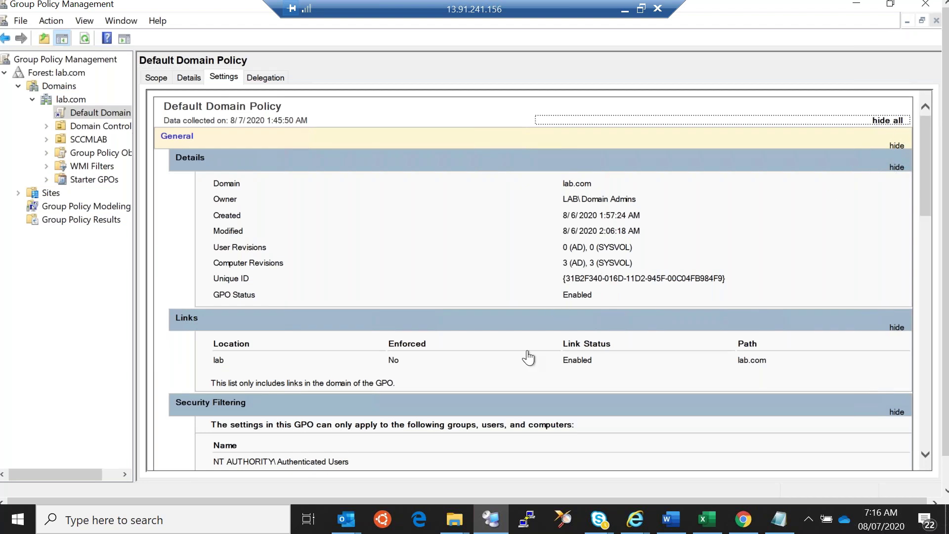
pyautogui.scroll(-1, 527, 356)
pyautogui.scroll(-2, 528, 356)
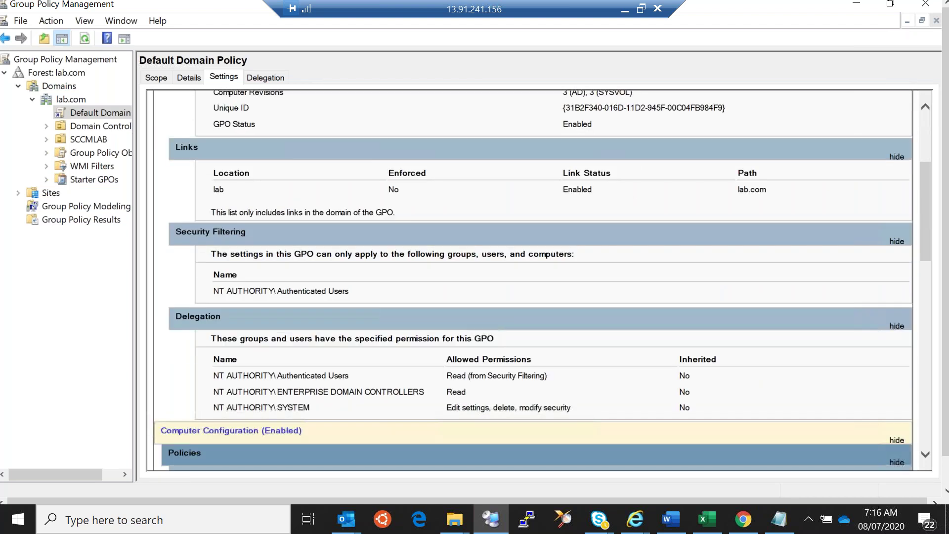
pyautogui.scroll(-2, 528, 279)
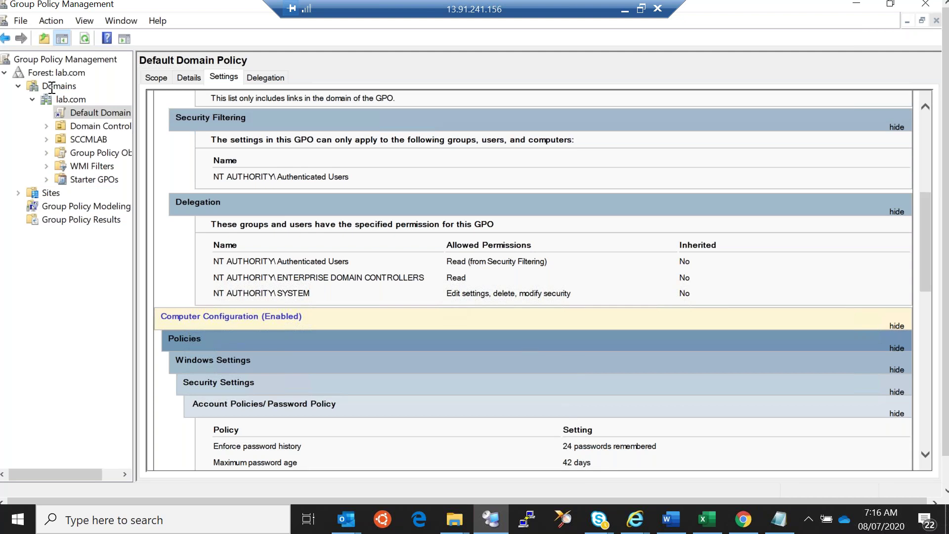
pyautogui.click(66, 99)
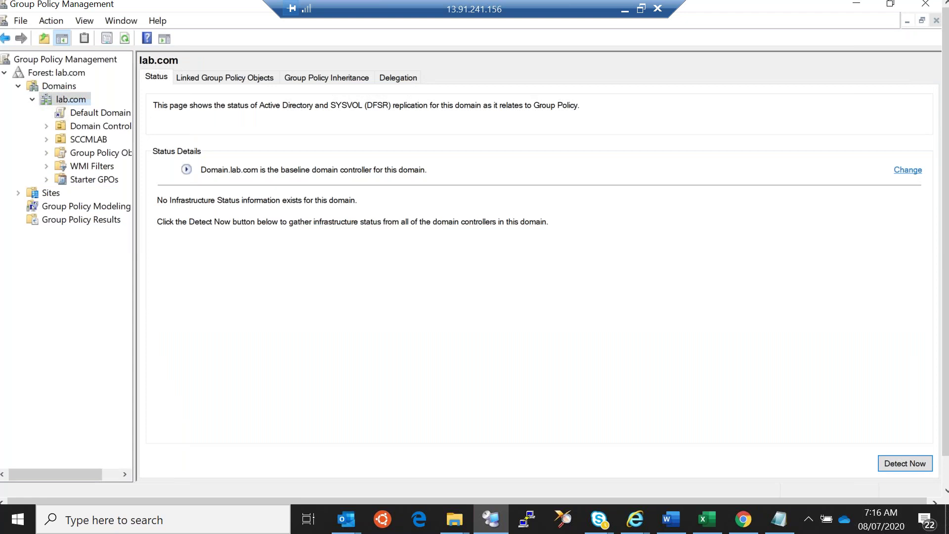
# Step: Create and link a GPO named 'SCCM Firewall Policy' under lab.com, then select it
pyautogui.rightClick(68, 100)
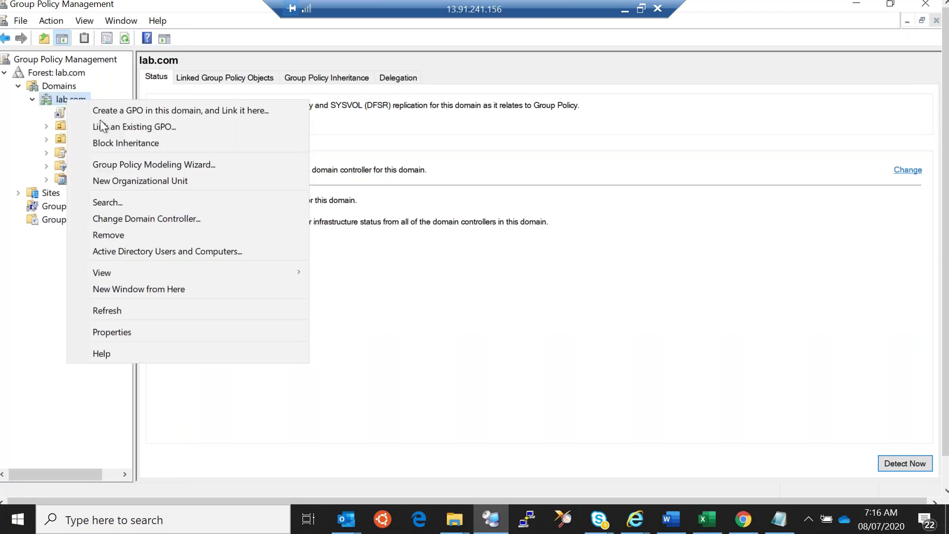
pyautogui.click(144, 111)
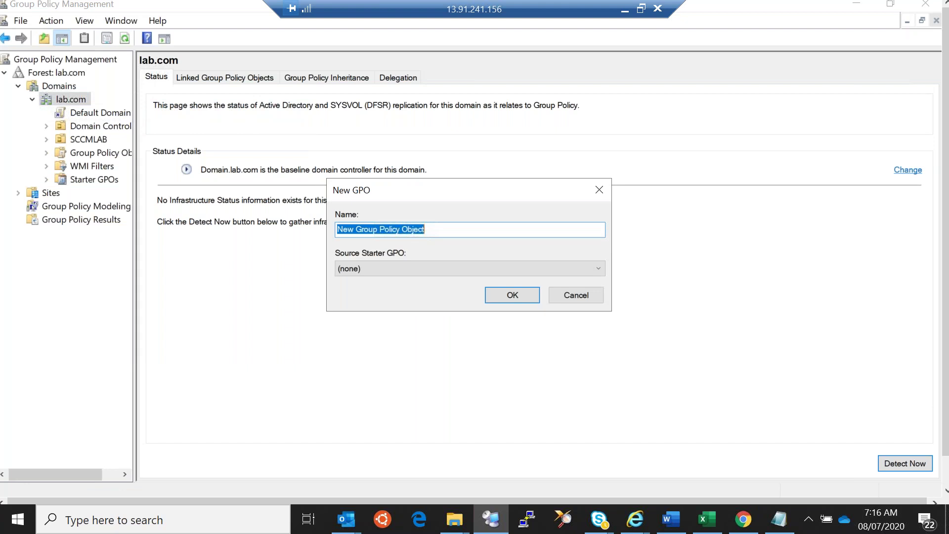
pyautogui.write('SC')
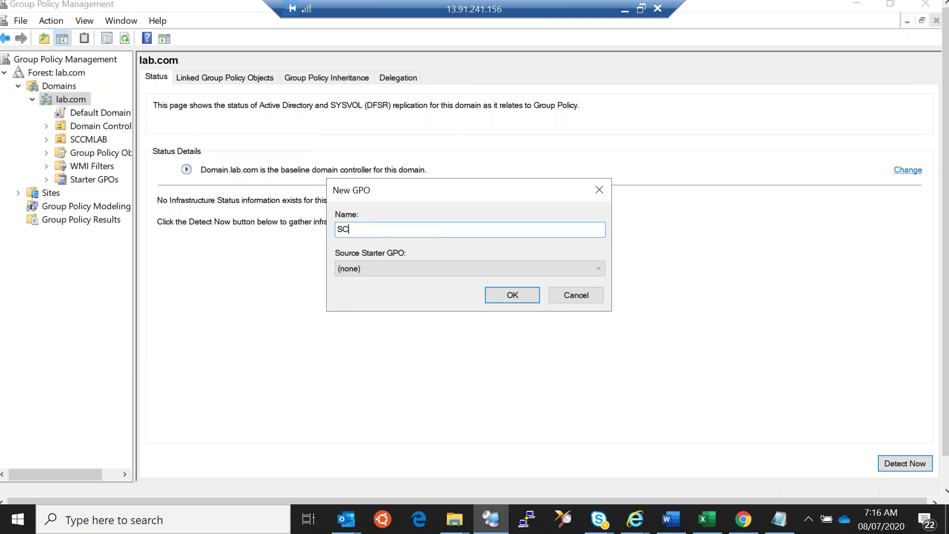
pyautogui.write('CM Firewall Policy')
pyautogui.click(512, 292)
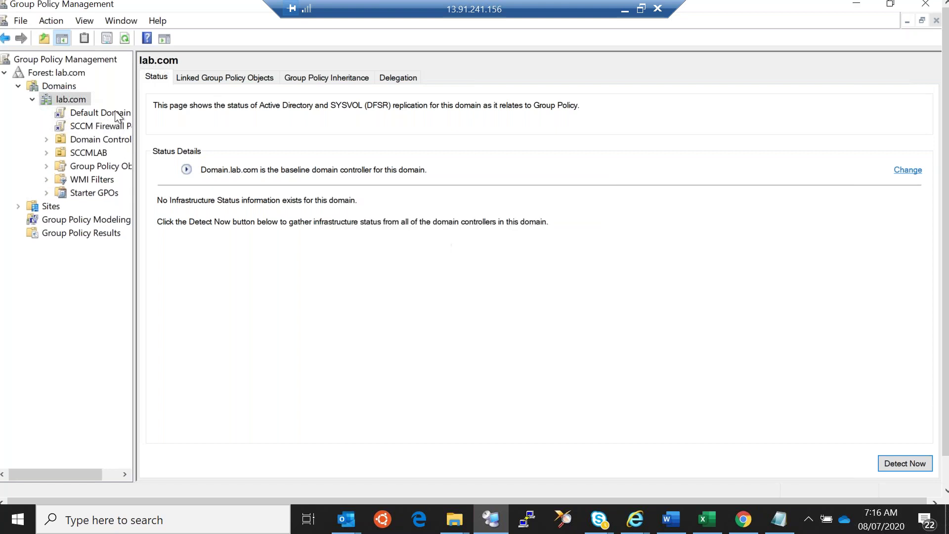
pyautogui.click(77, 130)
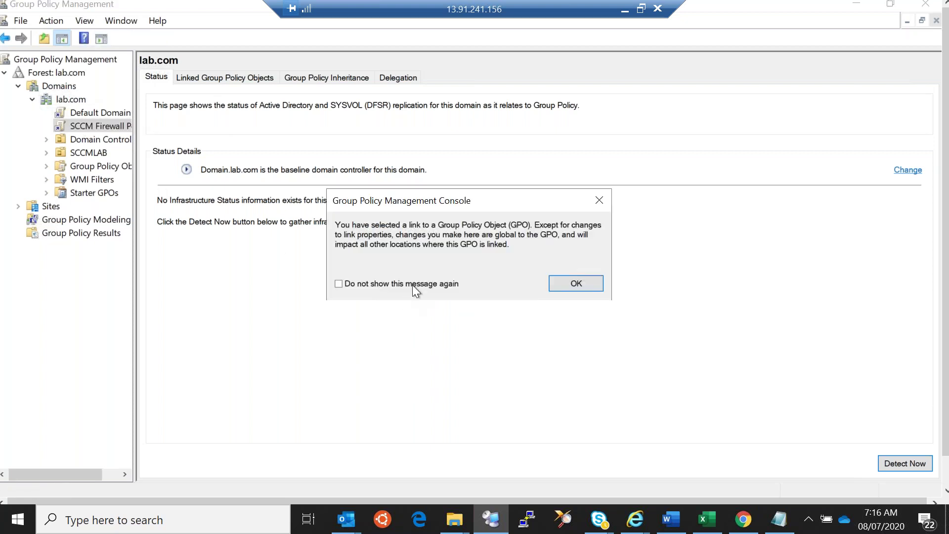
# Step: Permanently suppress the GPO link warning and bring up the SCCM Firewall Policy's actions
pyautogui.click(572, 287)
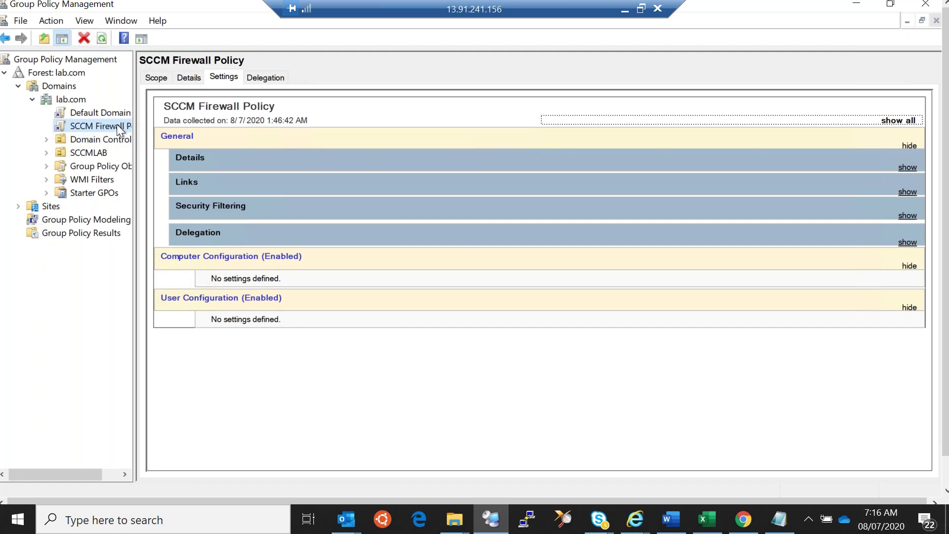
pyautogui.rightClick(116, 125)
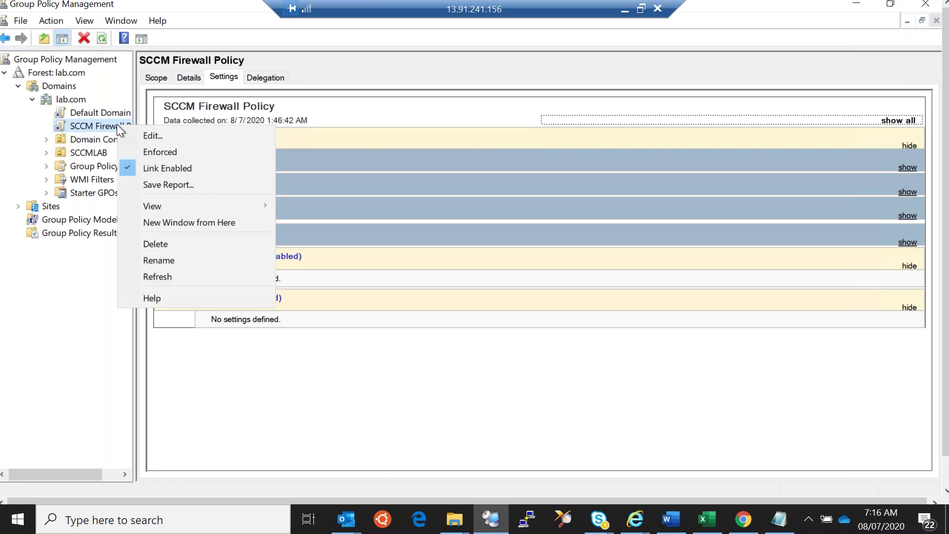
# Step: Edit SCCM Firewall Policy and navigate to Security Settings > Windows Defender Firewall > Inbound Rules
pyautogui.click(139, 135)
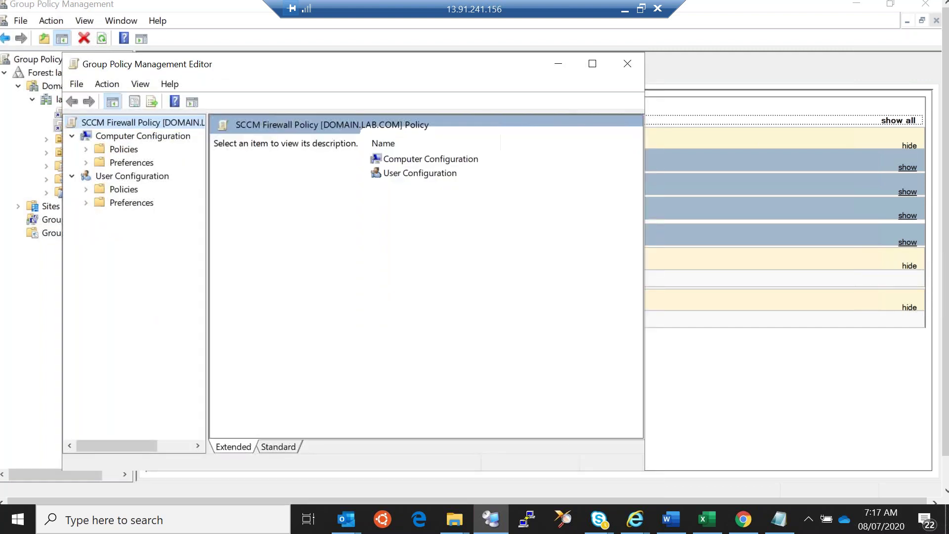
pyautogui.click(592, 65)
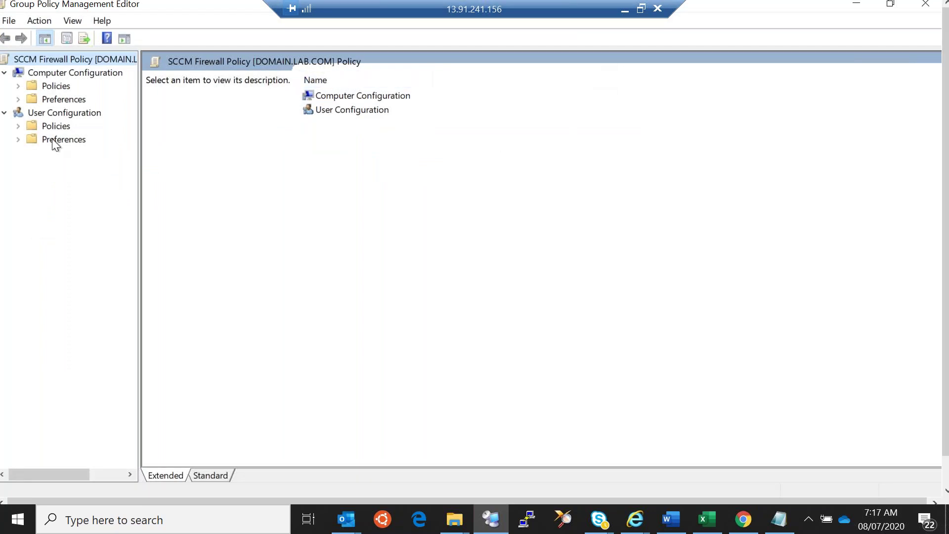
pyautogui.click(19, 86)
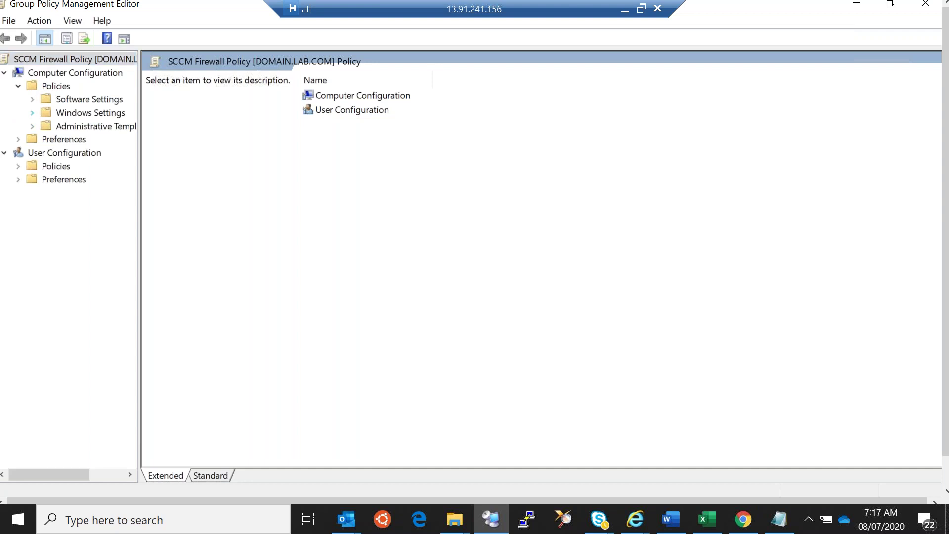
pyautogui.click(32, 113)
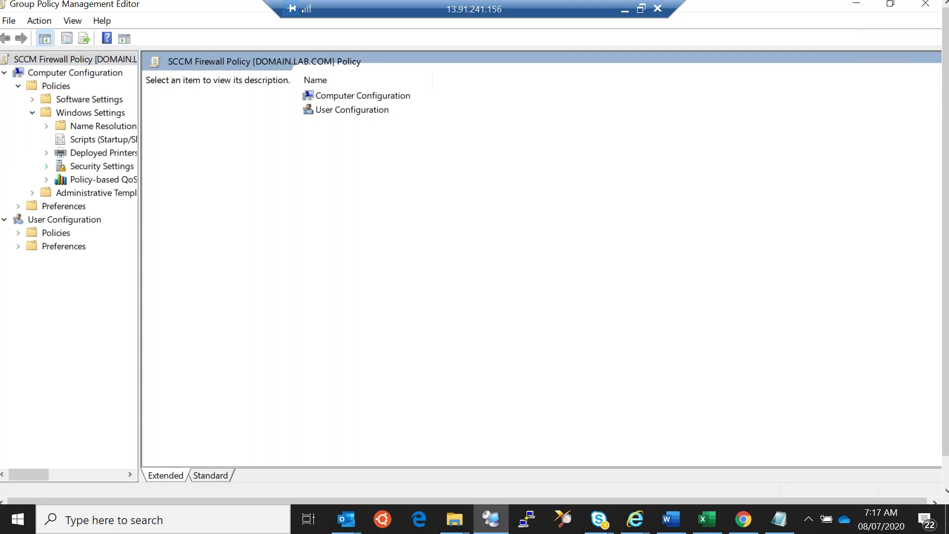
pyautogui.click(46, 166)
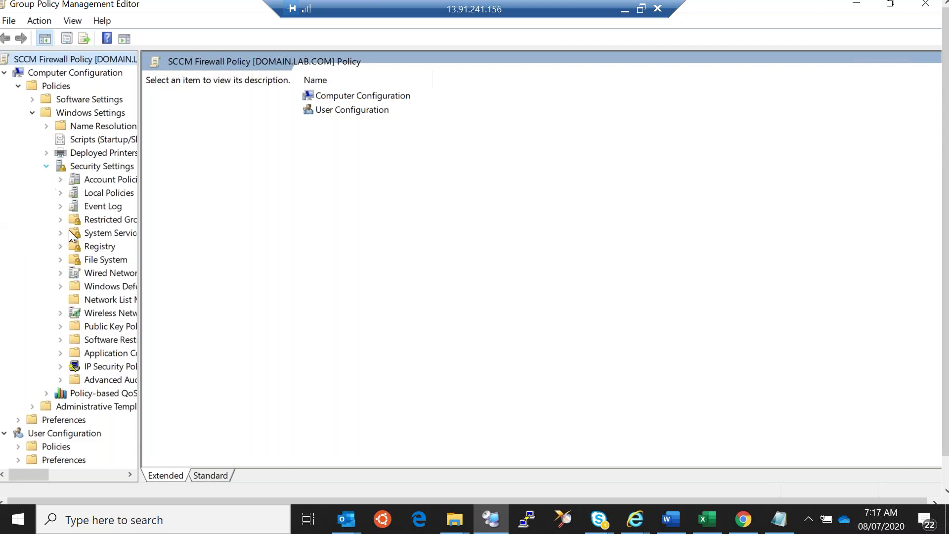
pyautogui.click(61, 287)
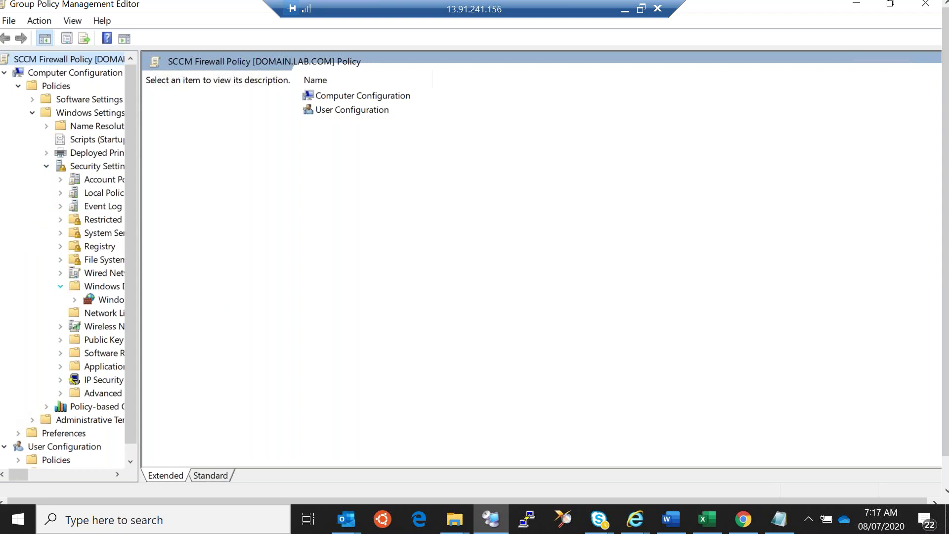
pyautogui.click(74, 299)
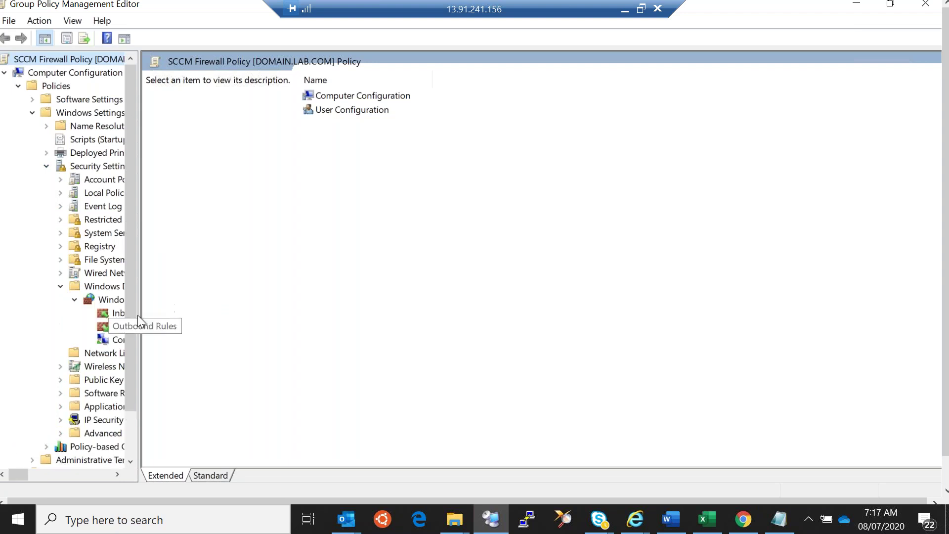
pyautogui.moveTo(212, 318); pyautogui.dragTo(324, 297)
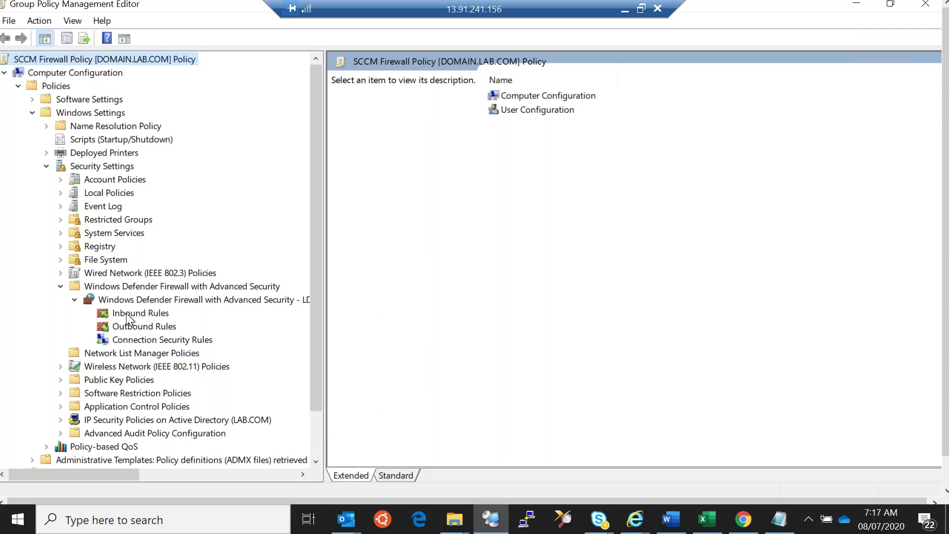
pyautogui.click(126, 315)
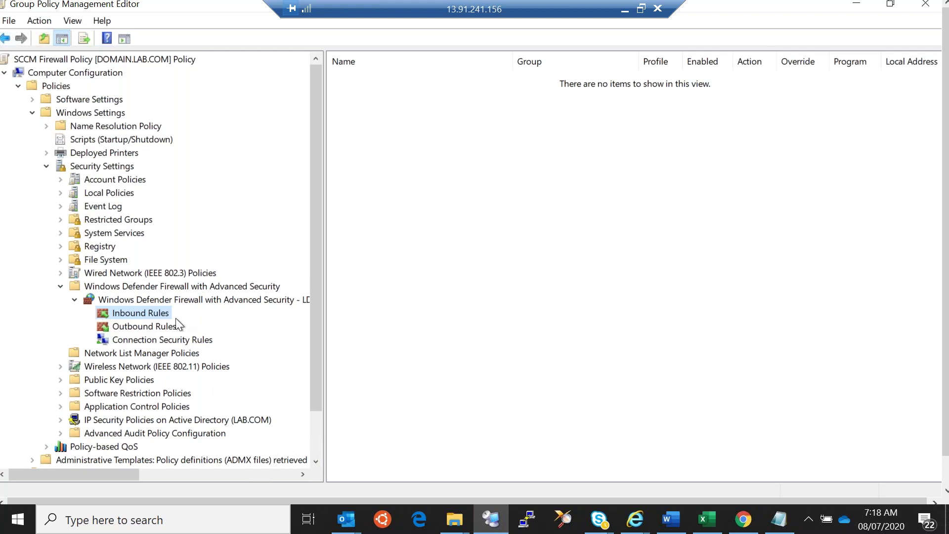
# Step: Create port rule 'SCCM Firewall Policy' allowing TCP 80, 443, 1433, 4022, 3389, 8530, 8531 on all profiles
pyautogui.rightClick(132, 318)
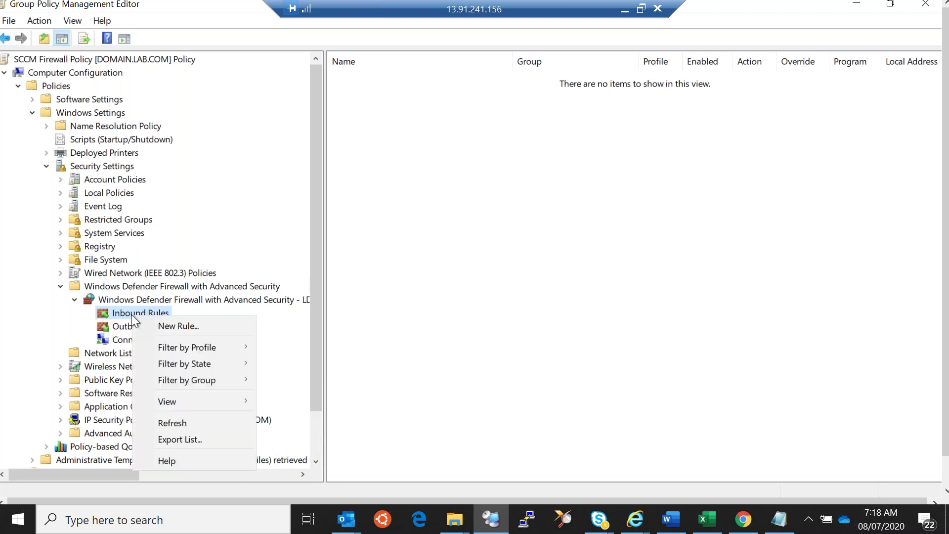
pyautogui.click(174, 327)
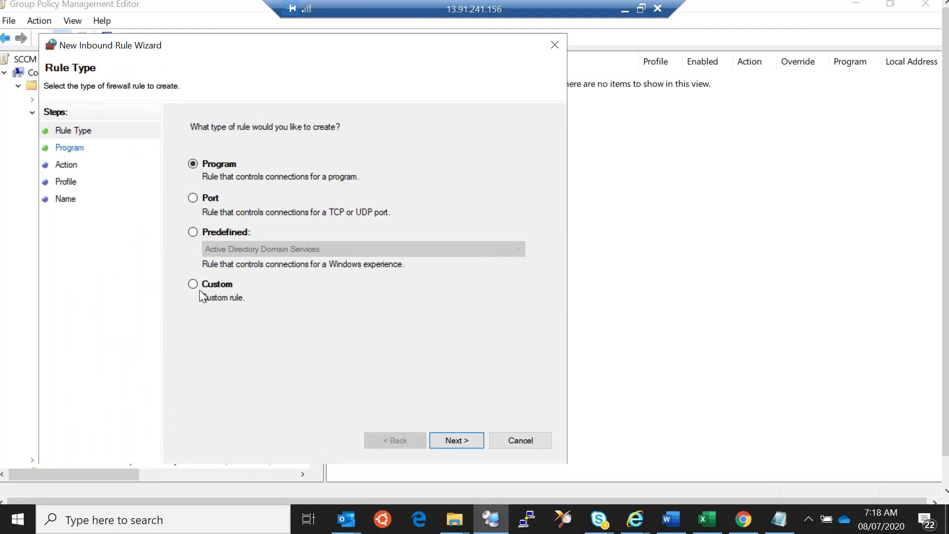
pyautogui.click(197, 197)
pyautogui.click(447, 439)
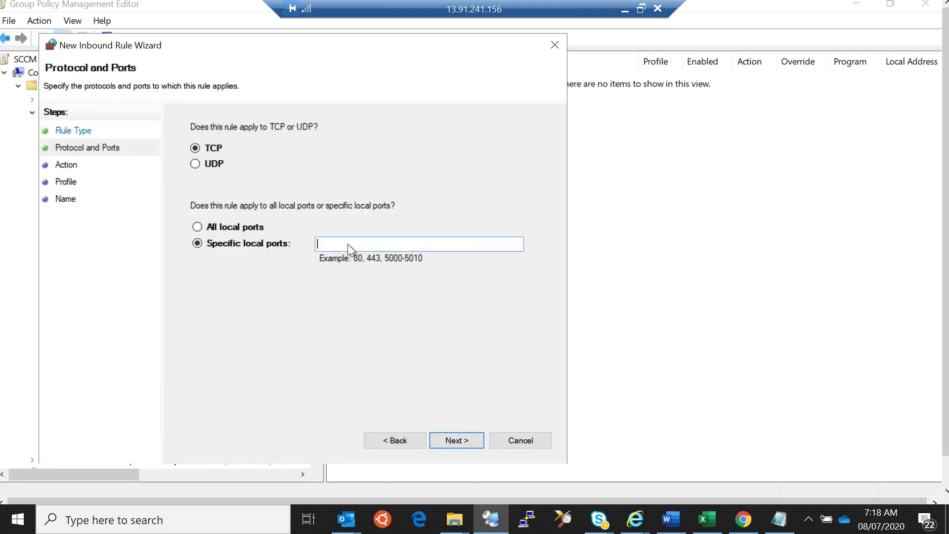
pyautogui.write('80, 443, 1433, 4022, ')
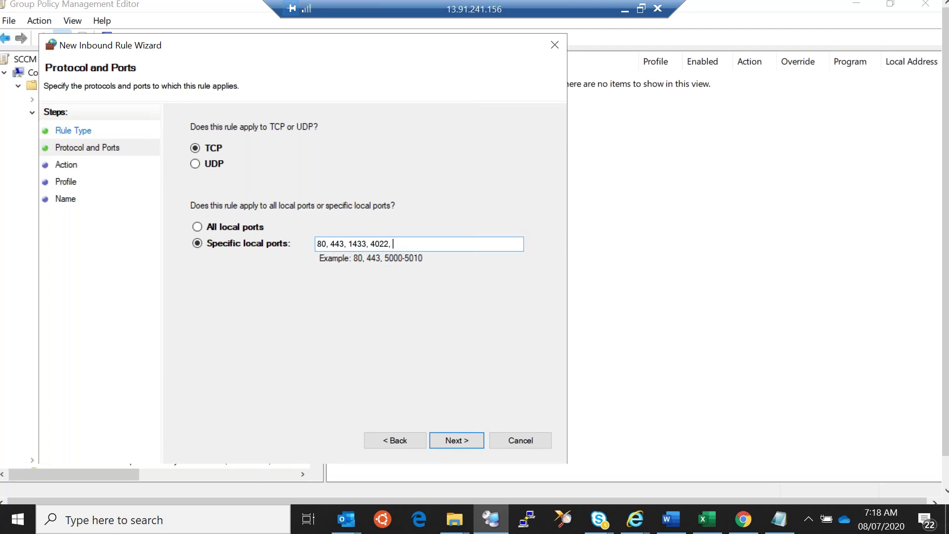
pyautogui.write('3389, 8530, 8531')
pyautogui.click(456, 442)
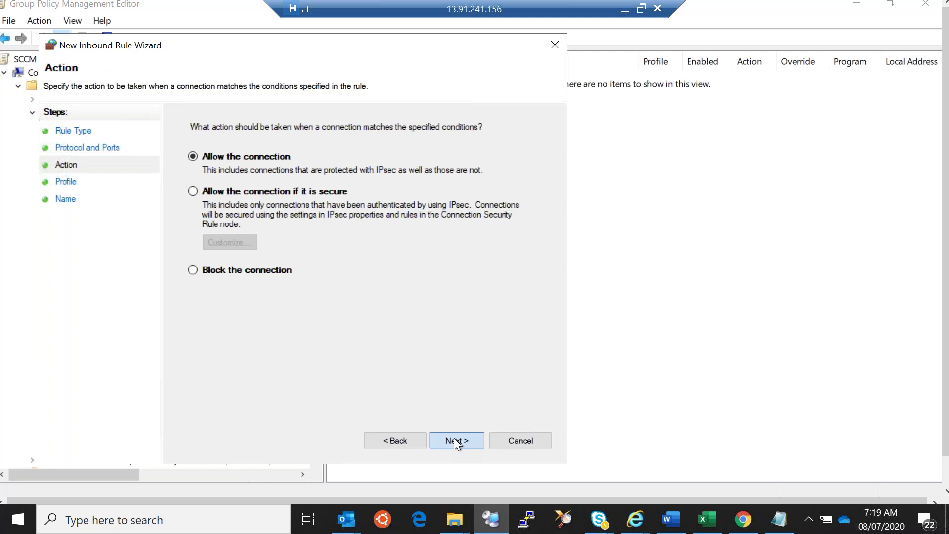
pyautogui.click(456, 441)
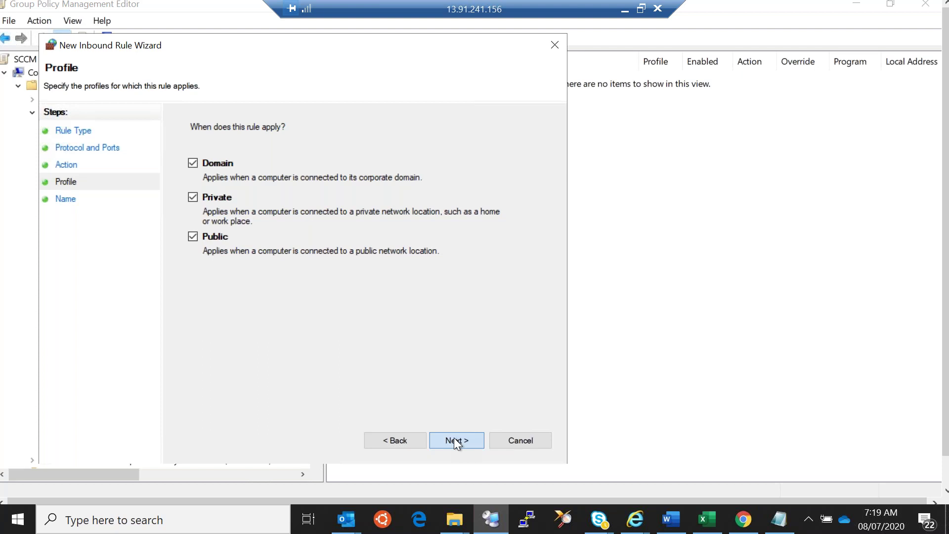
pyautogui.click(456, 442)
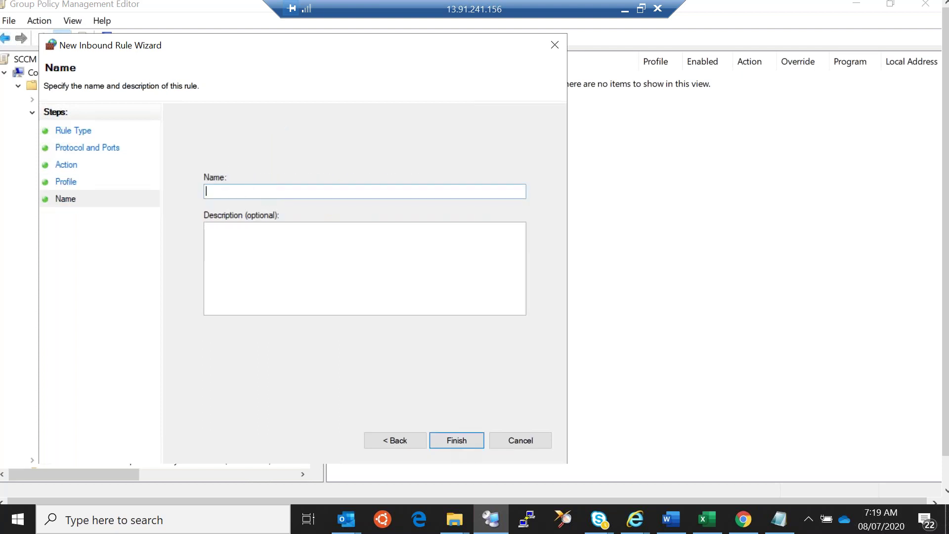
pyautogui.write('SCCM Firewall Policy')
pyautogui.click(446, 437)
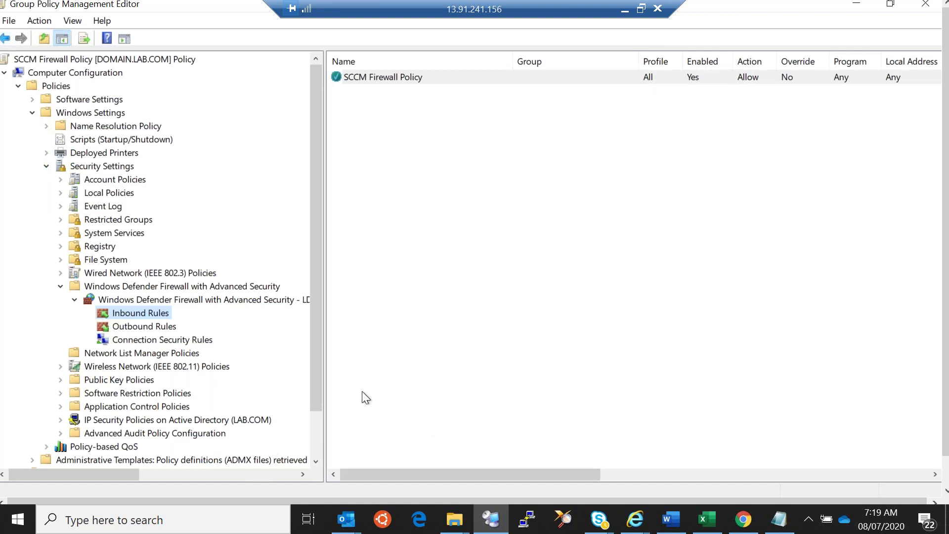
pyautogui.rightClick(144, 313)
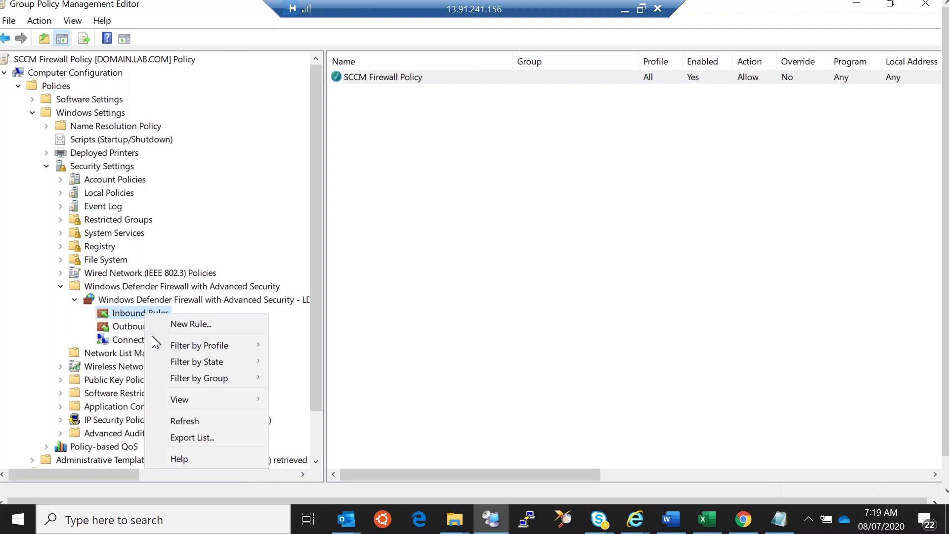
pyautogui.click(183, 421)
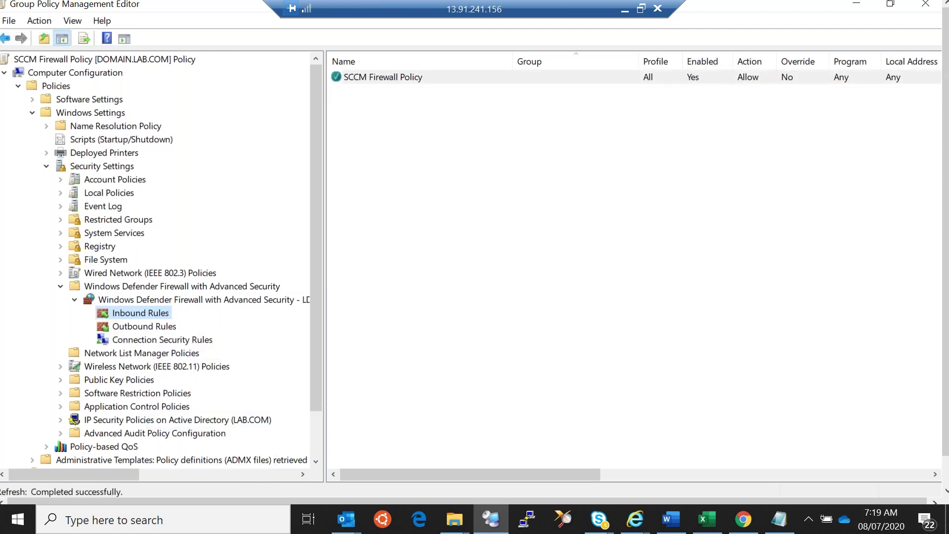
pyautogui.rightClick(146, 313)
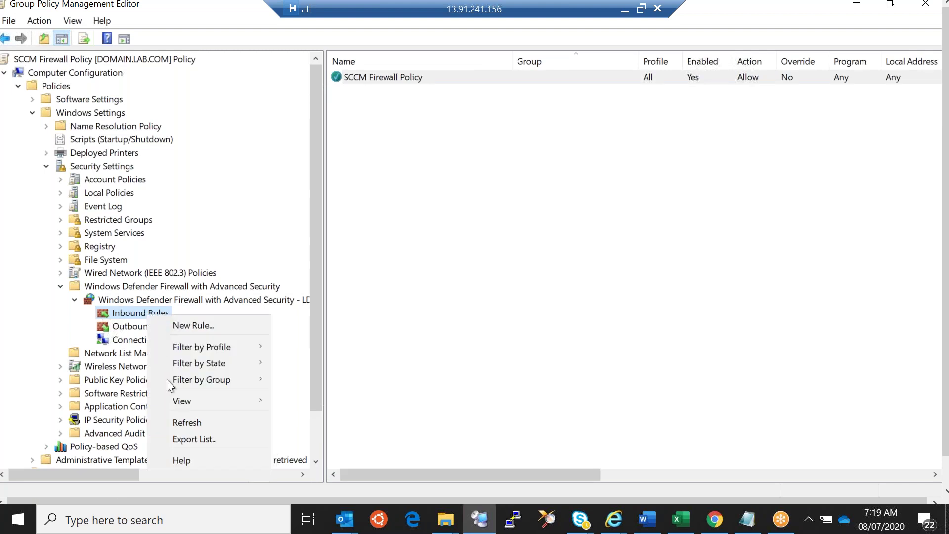
pyautogui.click(182, 421)
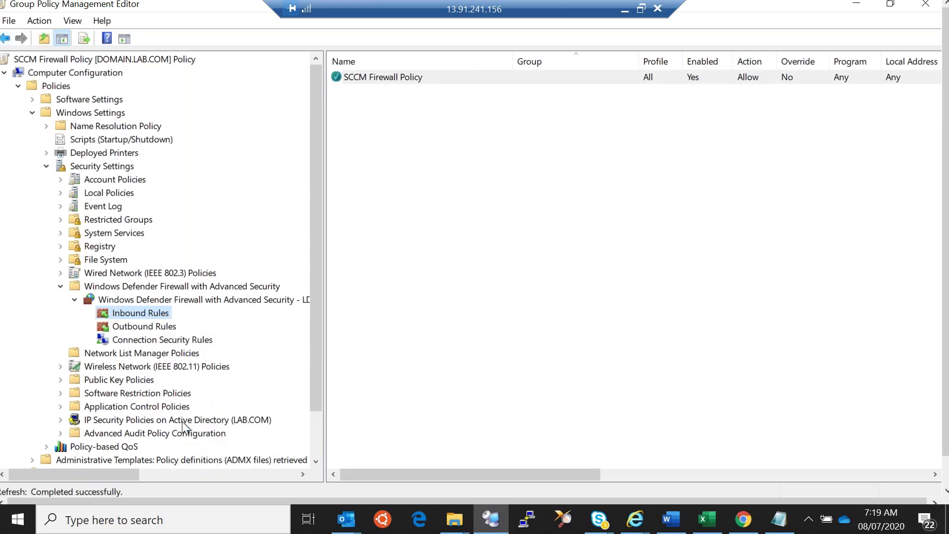
pyautogui.click(181, 420)
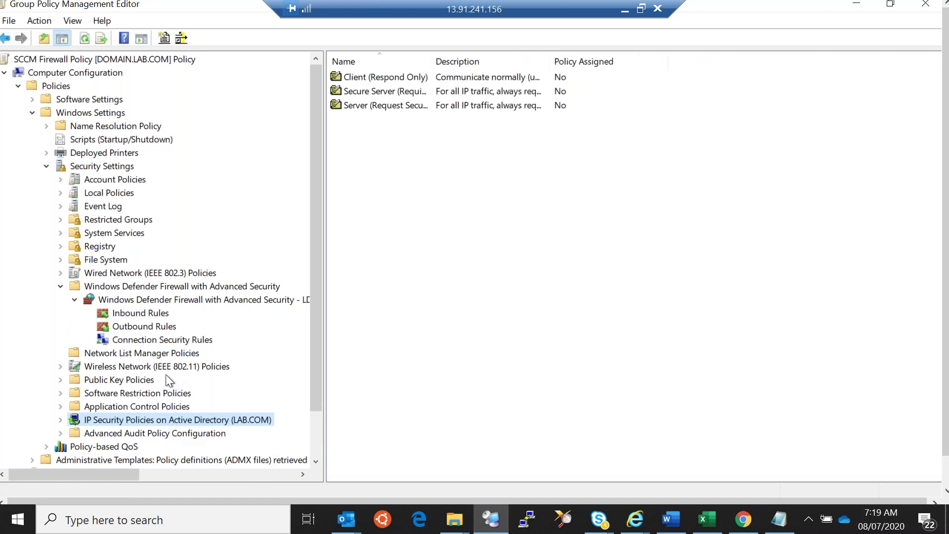
pyautogui.click(140, 315)
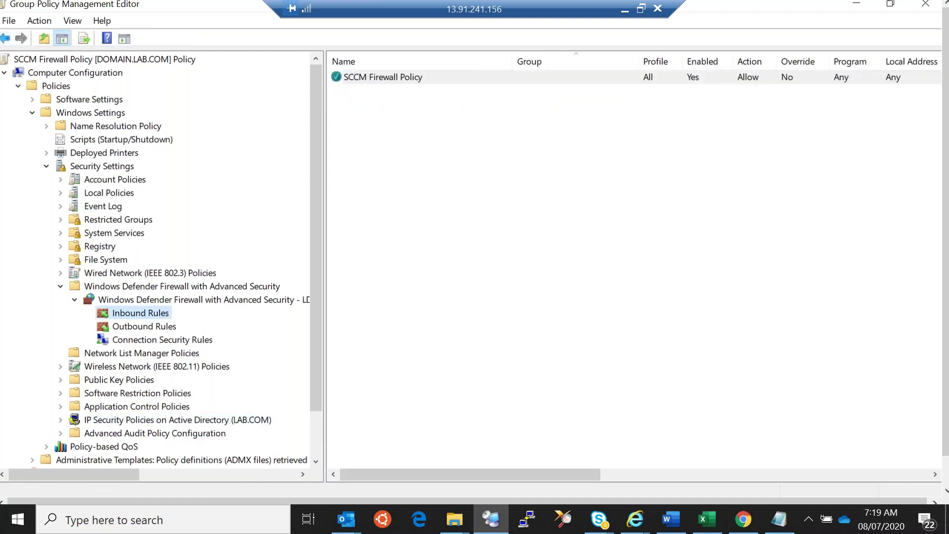
pyautogui.rightClick(141, 315)
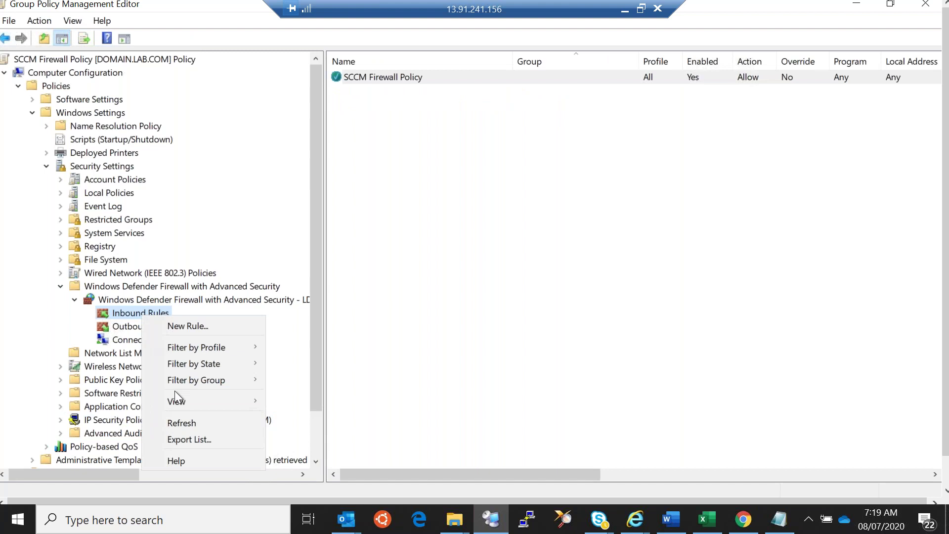
pyautogui.click(186, 421)
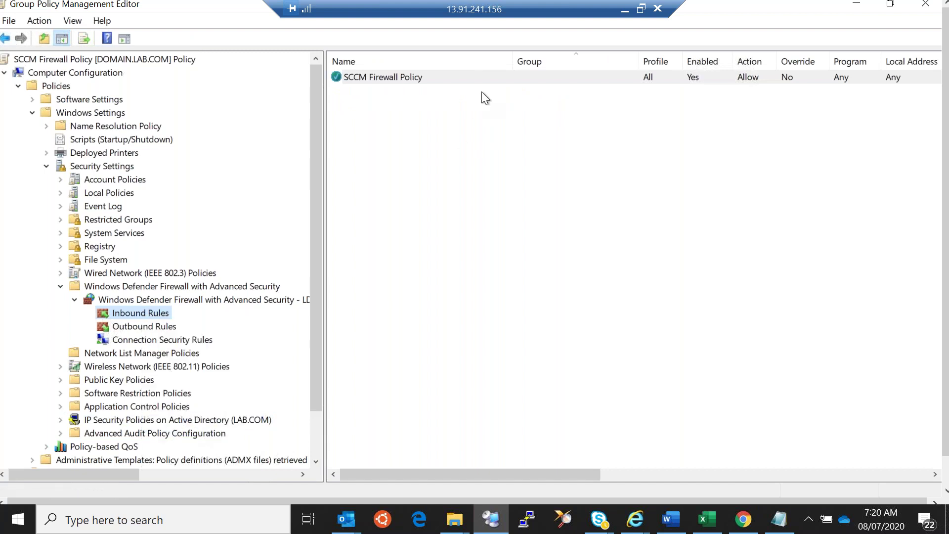
pyautogui.rightClick(147, 313)
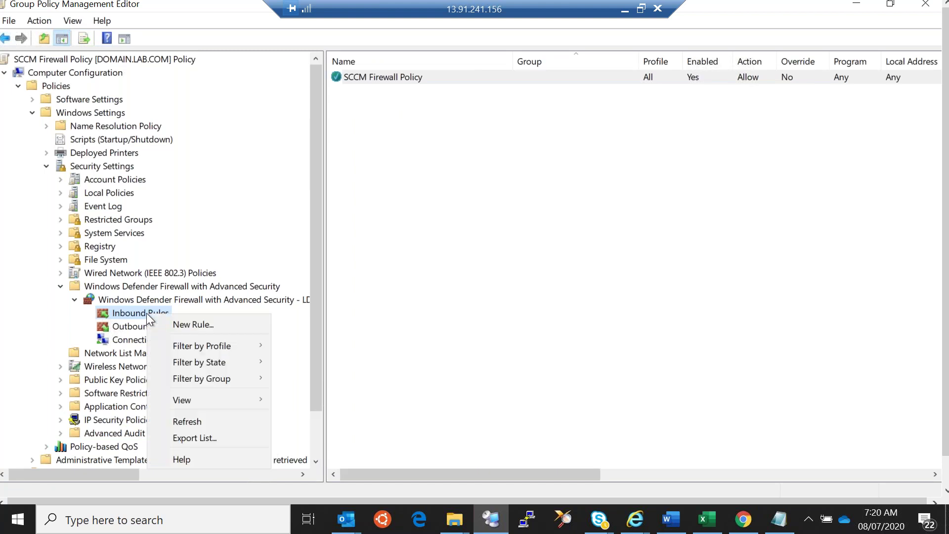
# Step: Add all predefined File and Printer Sharing inbound rules, set to allow the connection
pyautogui.click(189, 325)
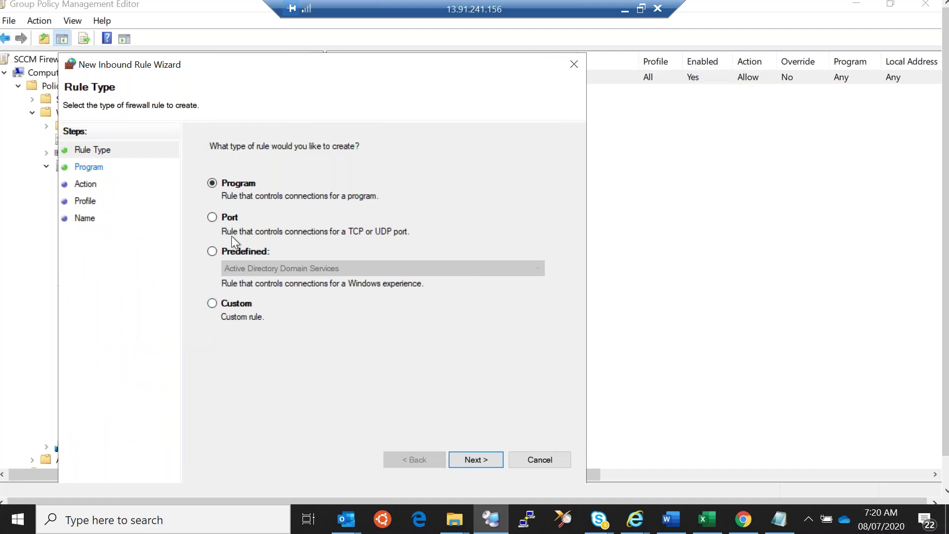
pyautogui.click(213, 252)
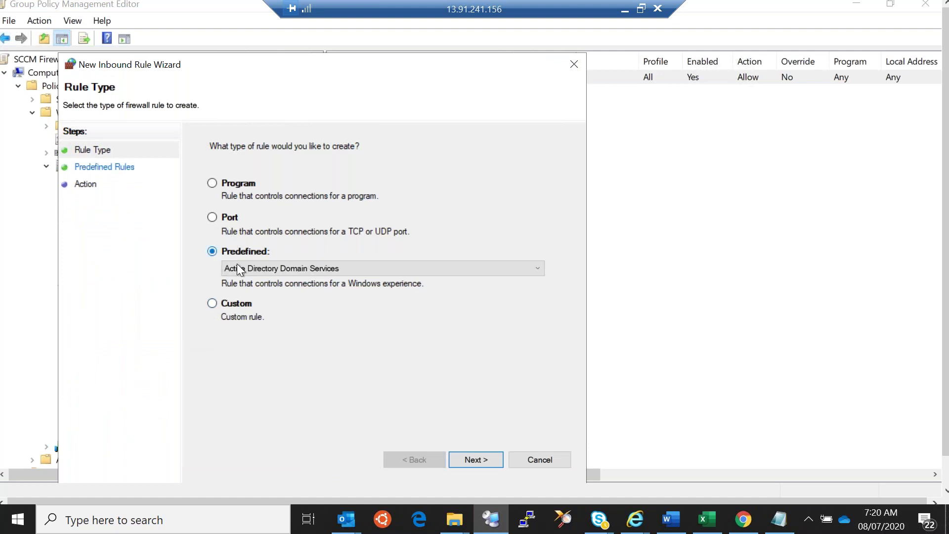
pyautogui.click(267, 267)
pyautogui.press('i')
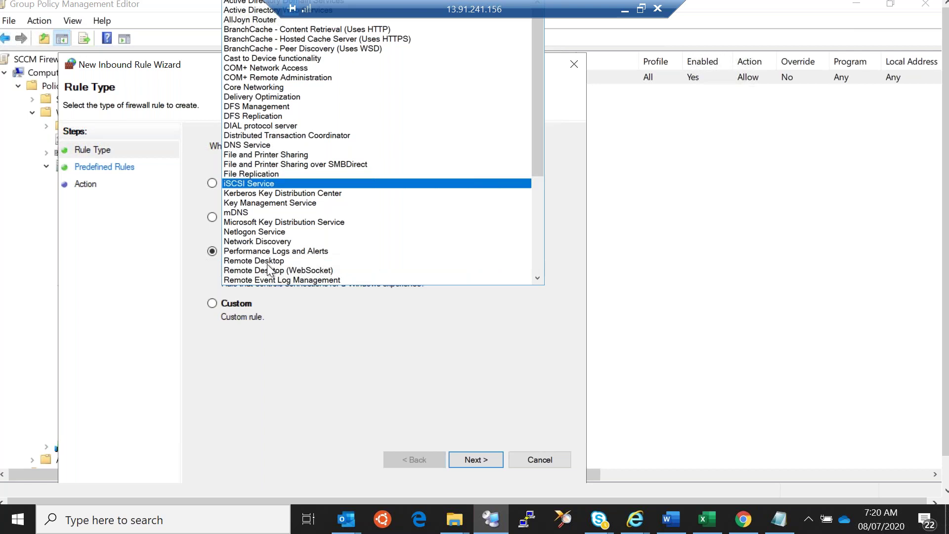
pyautogui.press('f')
pyautogui.press('Return')
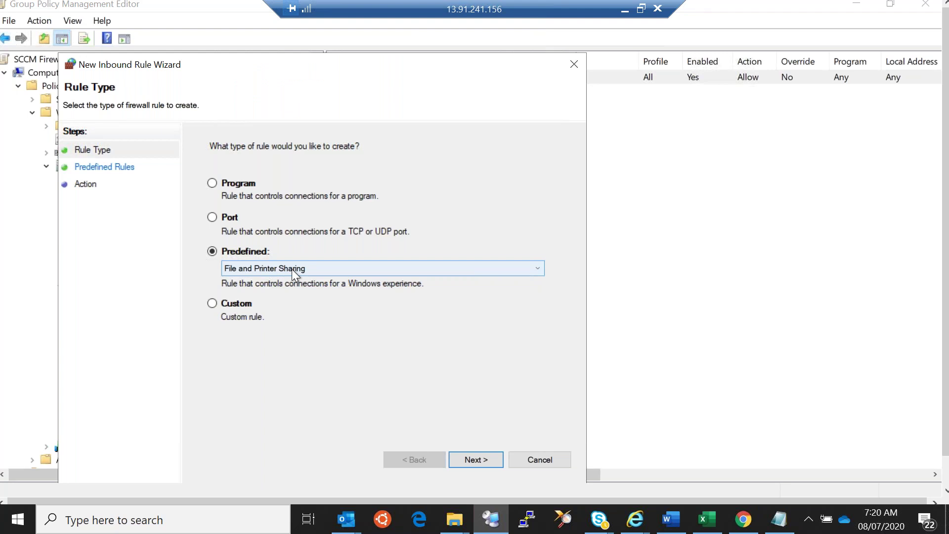
pyautogui.click(480, 459)
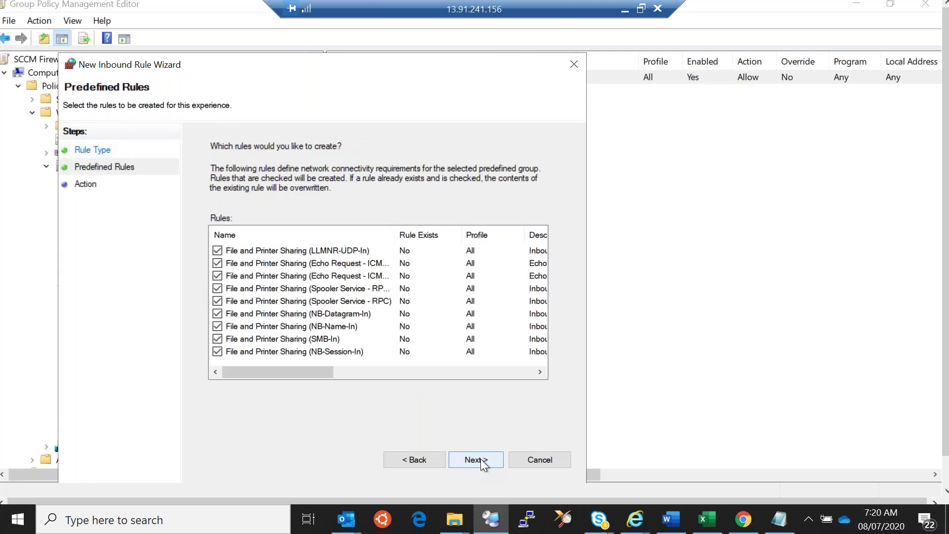
pyautogui.click(480, 459)
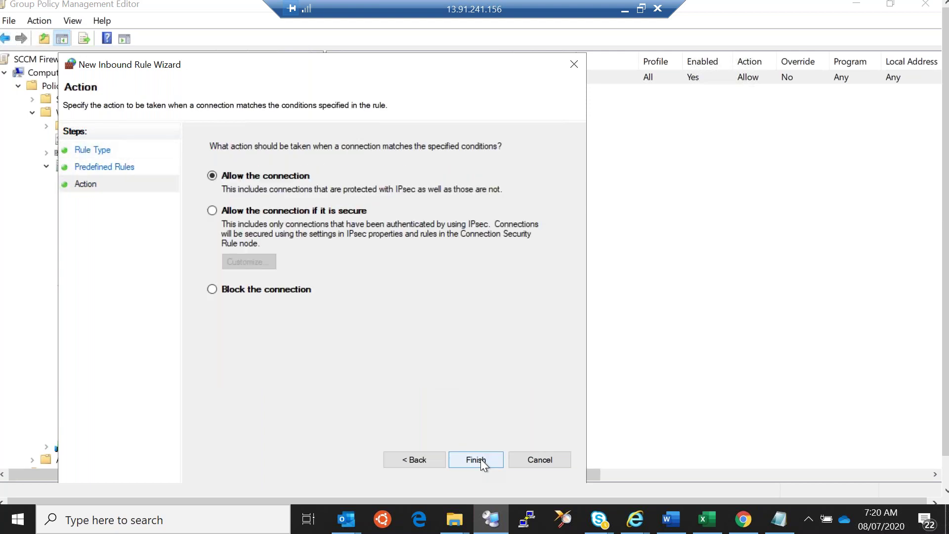
pyautogui.click(475, 459)
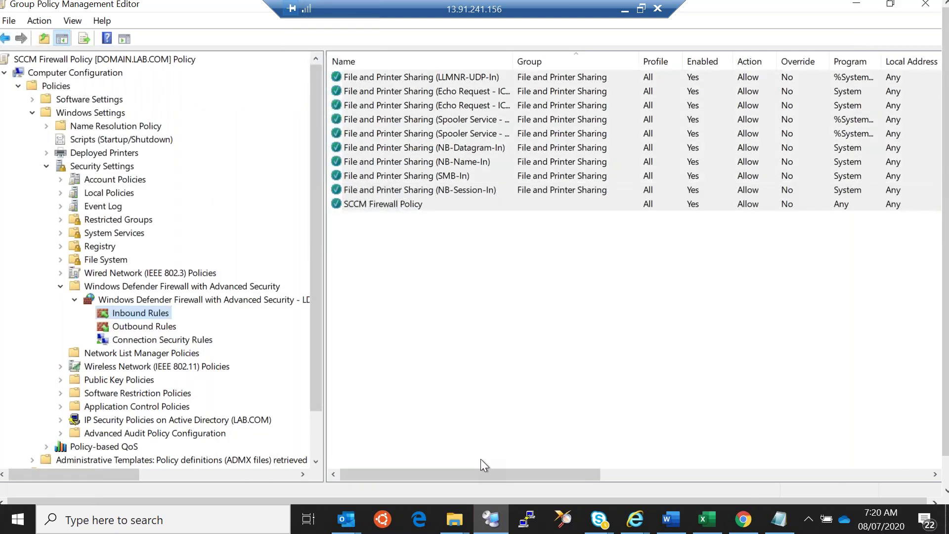
# Step: Refresh the Inbound Rules list so all ten rules show, SCCM Firewall Policy first
pyautogui.click(449, 307)
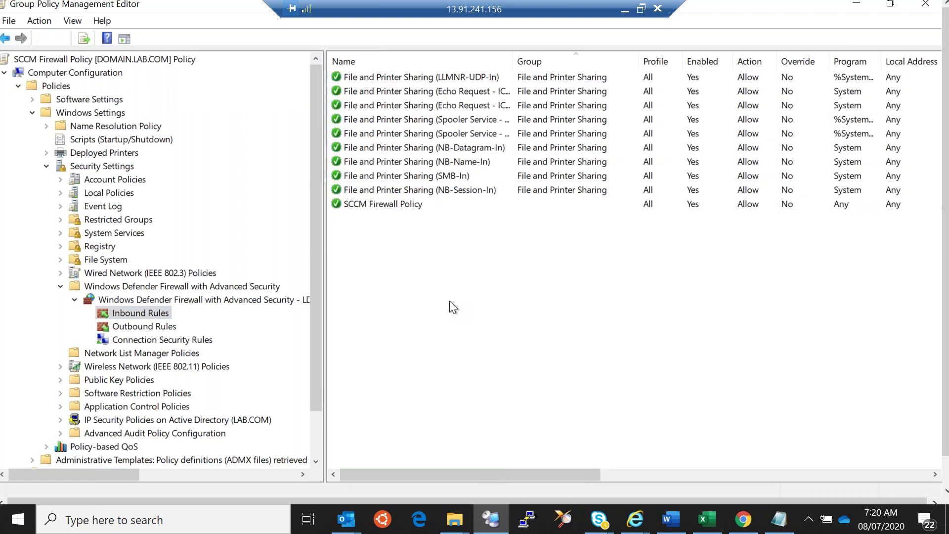
pyautogui.rightClick(132, 314)
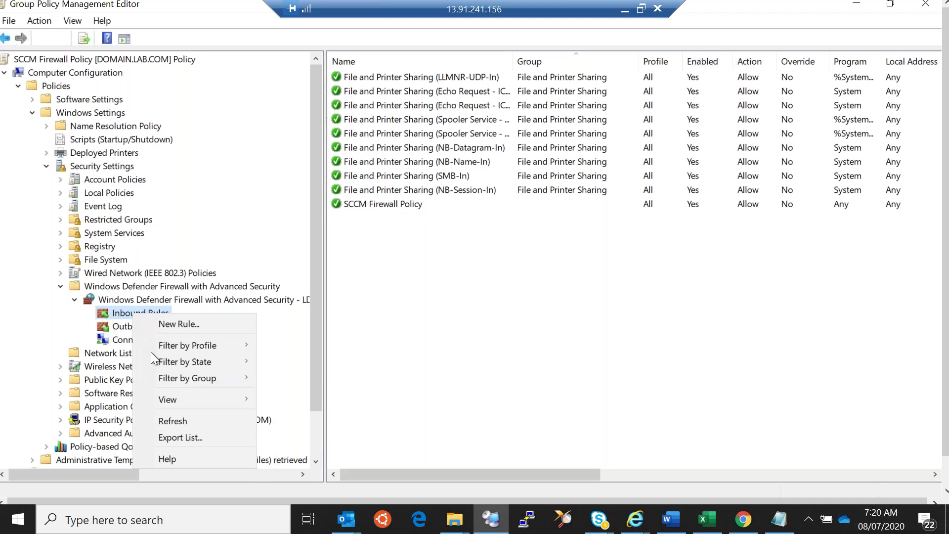
pyautogui.click(163, 423)
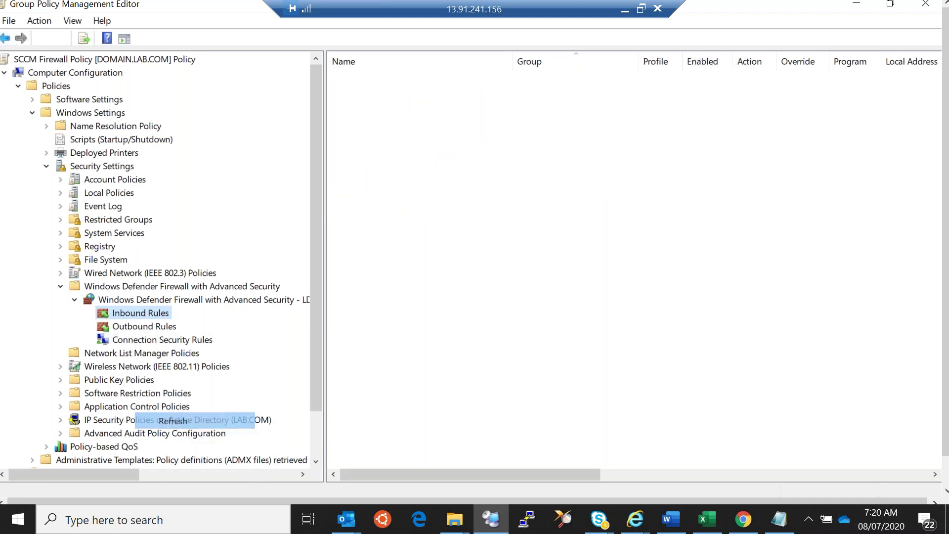
pyautogui.rightClick(133, 312)
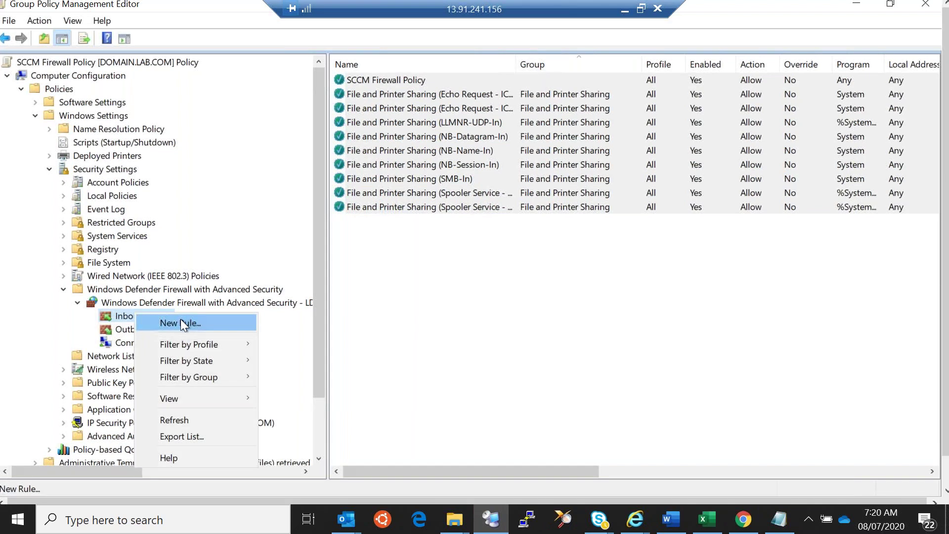
# Step: Add the three predefined Windows Management Instrumentation (WMI) inbound rules, allowing the connection
pyautogui.click(181, 322)
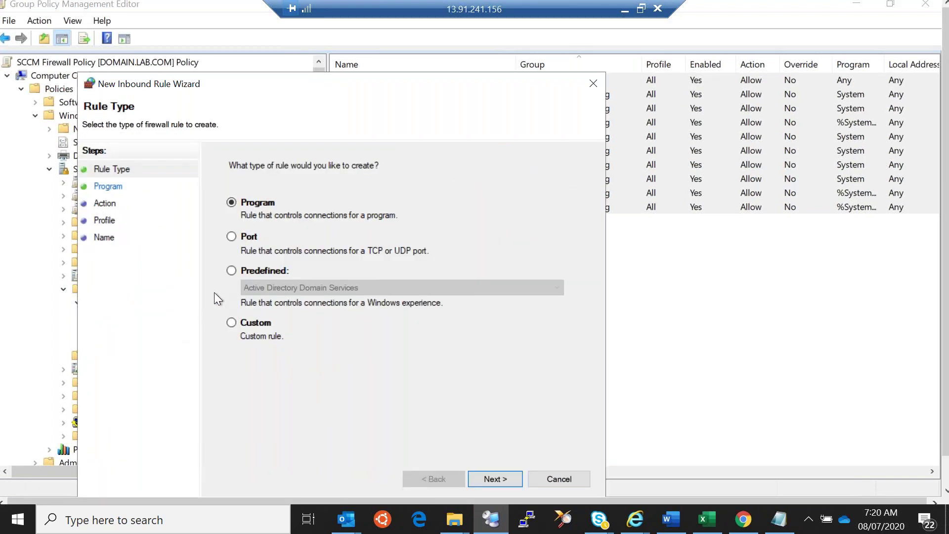
pyautogui.click(238, 268)
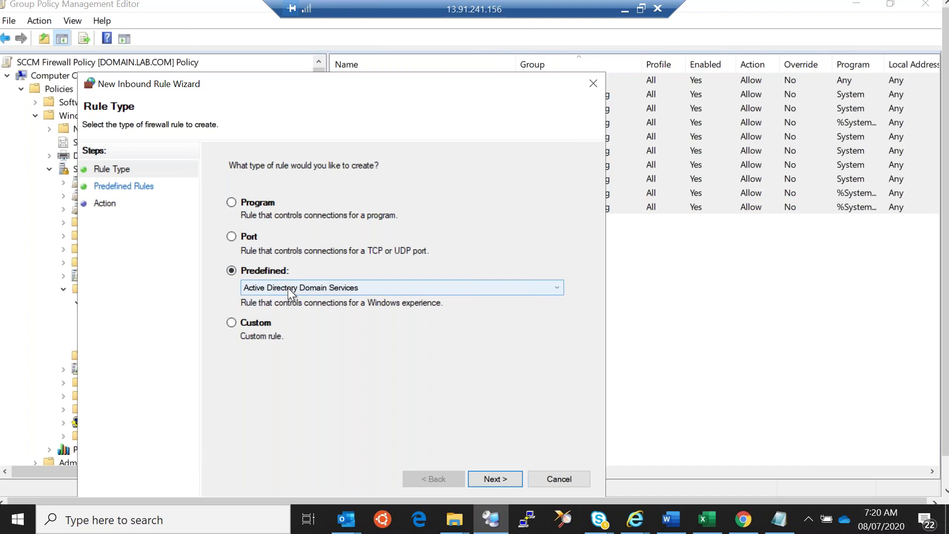
pyautogui.click(288, 287)
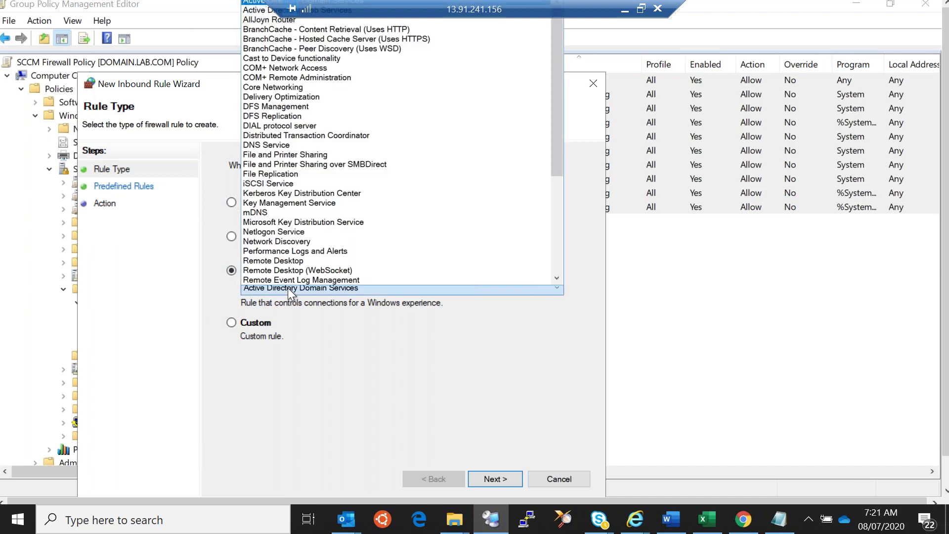
pyautogui.press('w')
pyautogui.press('w')
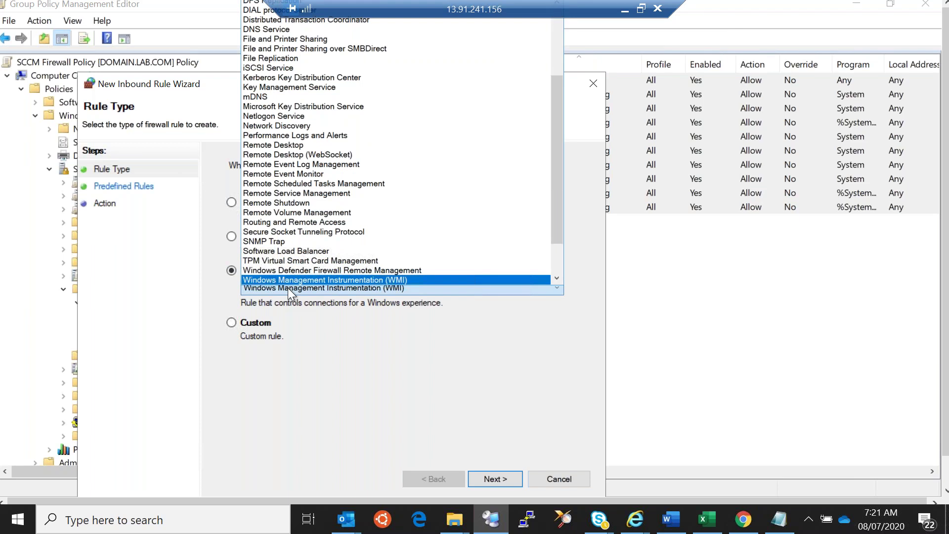
pyautogui.press('Return')
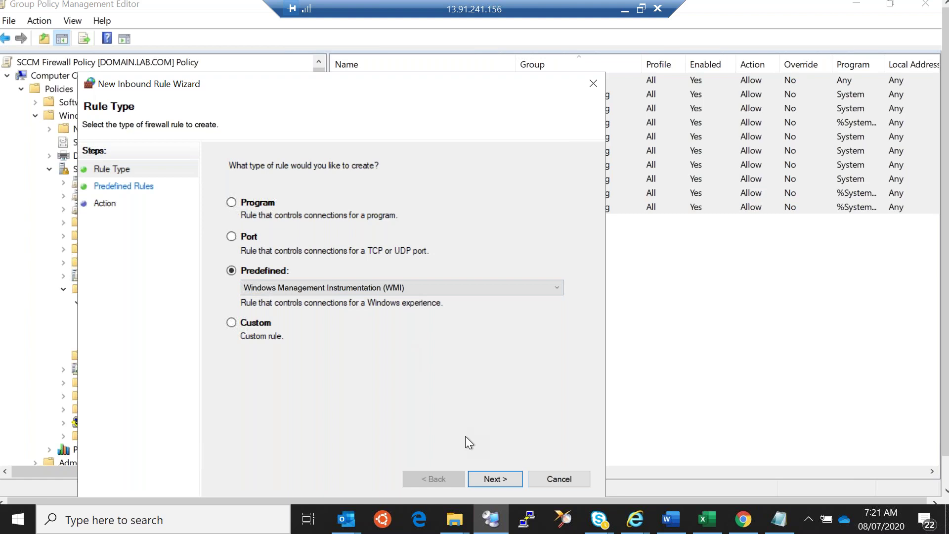
pyautogui.click(494, 479)
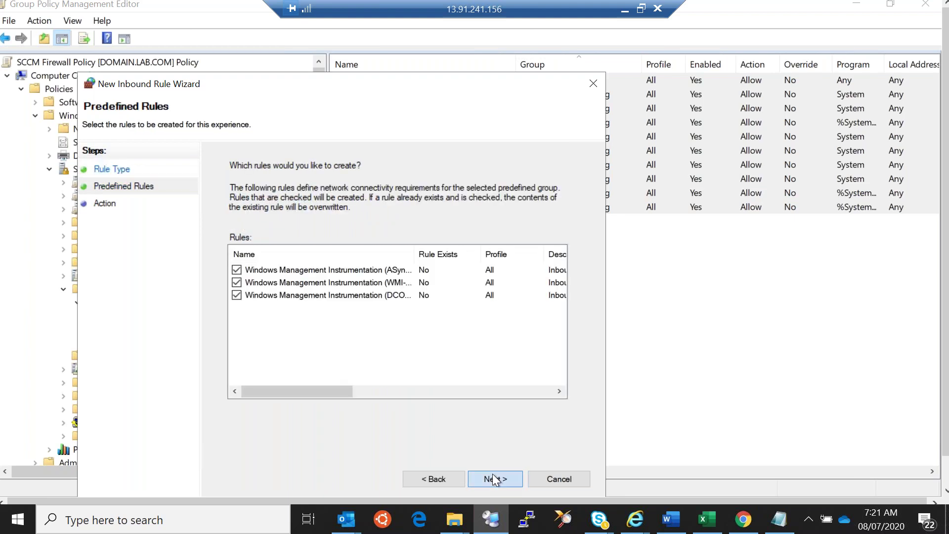
pyautogui.click(494, 478)
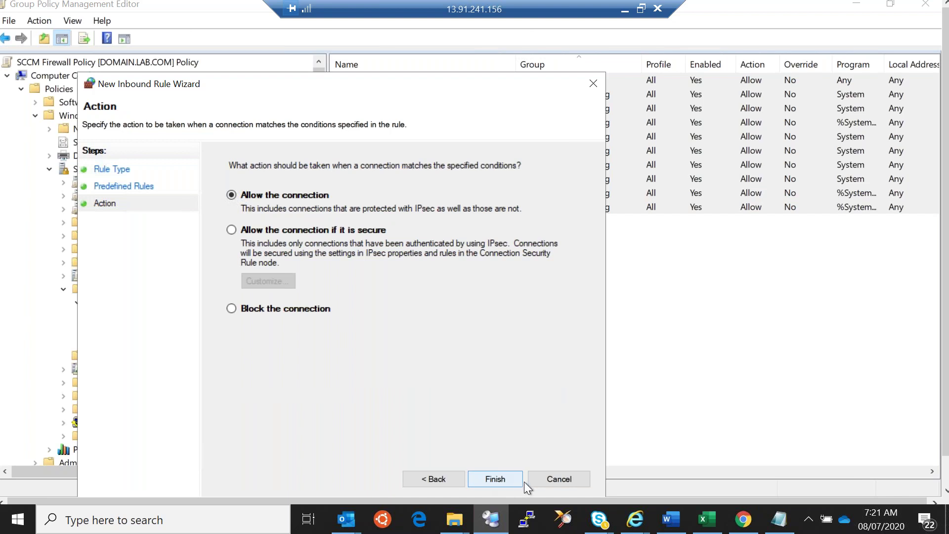
pyautogui.click(485, 480)
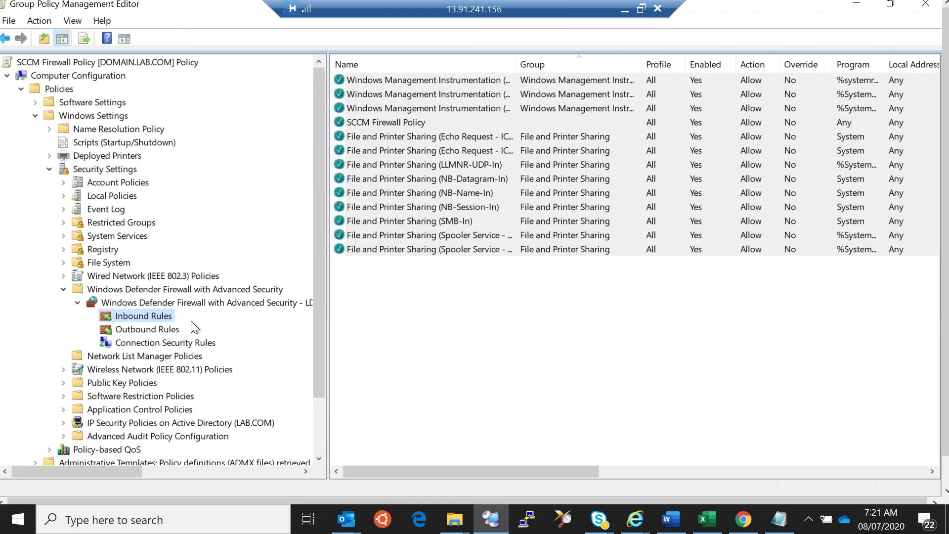
# Step: Review the new WMI inbound rules, then view the still-empty Outbound Rules list
pyautogui.click(152, 327)
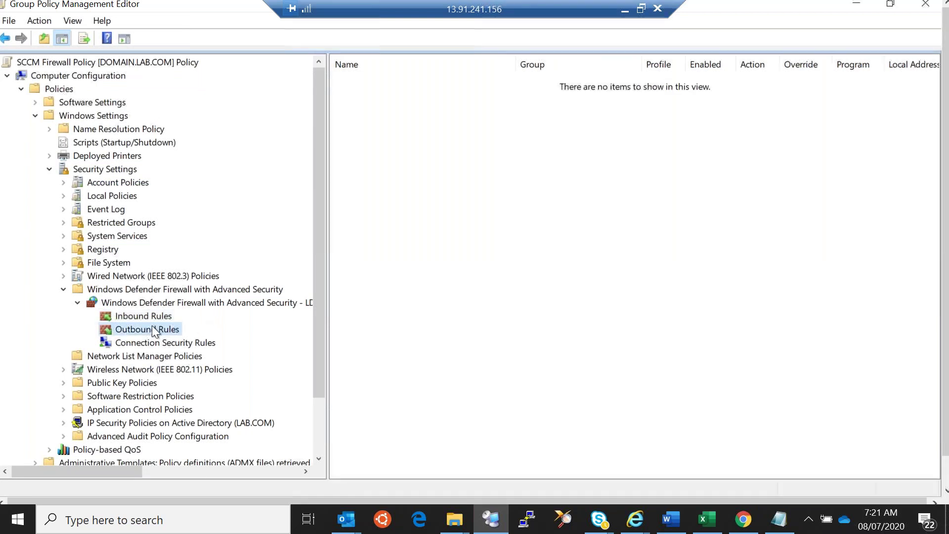
pyautogui.click(154, 318)
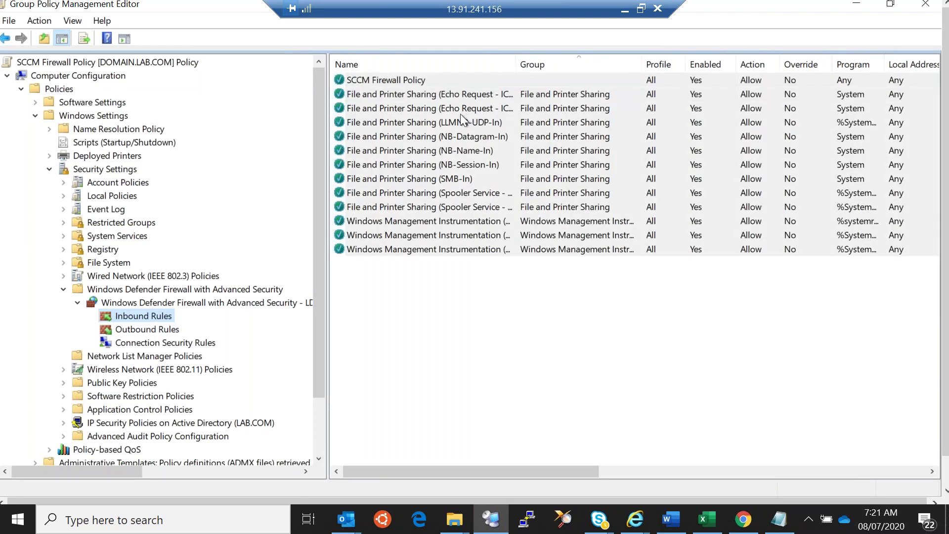
pyautogui.click(400, 225)
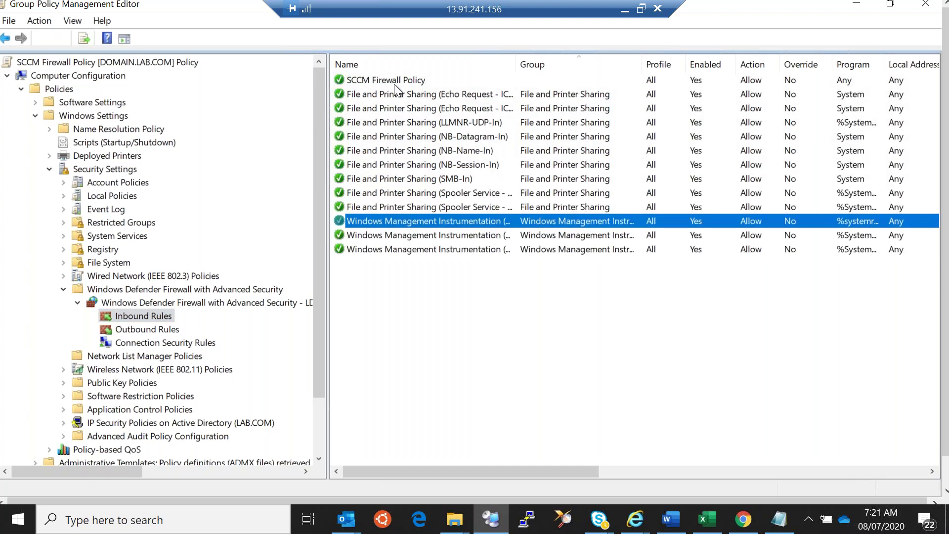
pyautogui.click(395, 83)
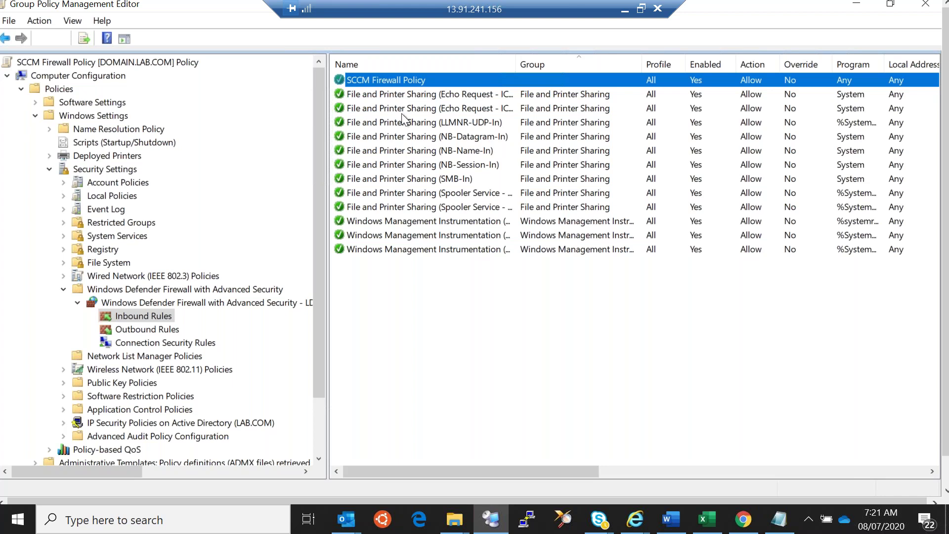
pyautogui.click(129, 331)
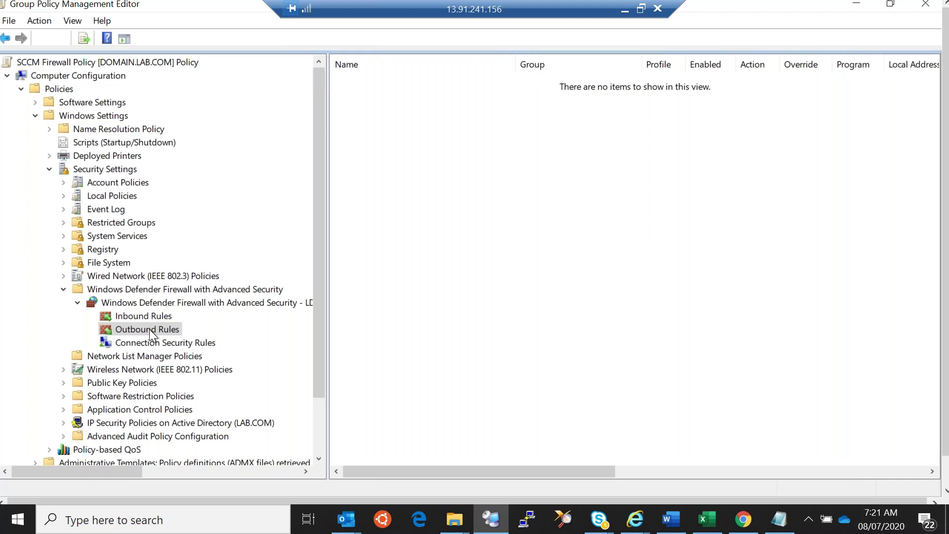
# Step: Add the seven predefined File and Printer Sharing outbound rules, set to Allow the connection
pyautogui.rightClick(149, 330)
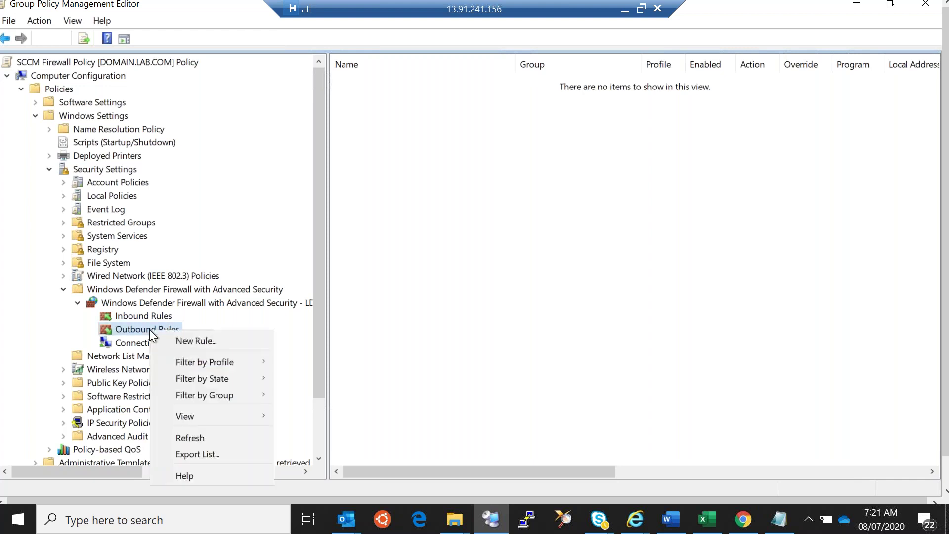
pyautogui.click(185, 340)
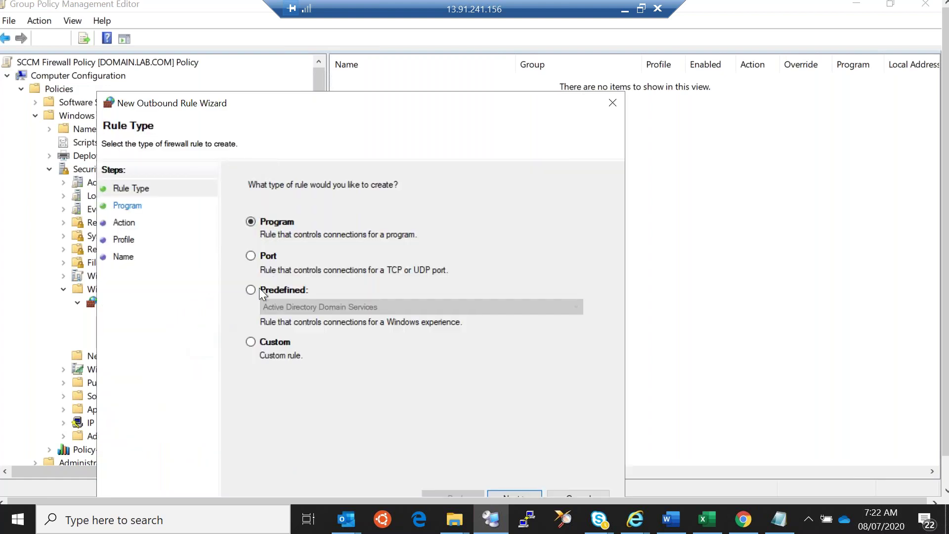
pyautogui.click(250, 290)
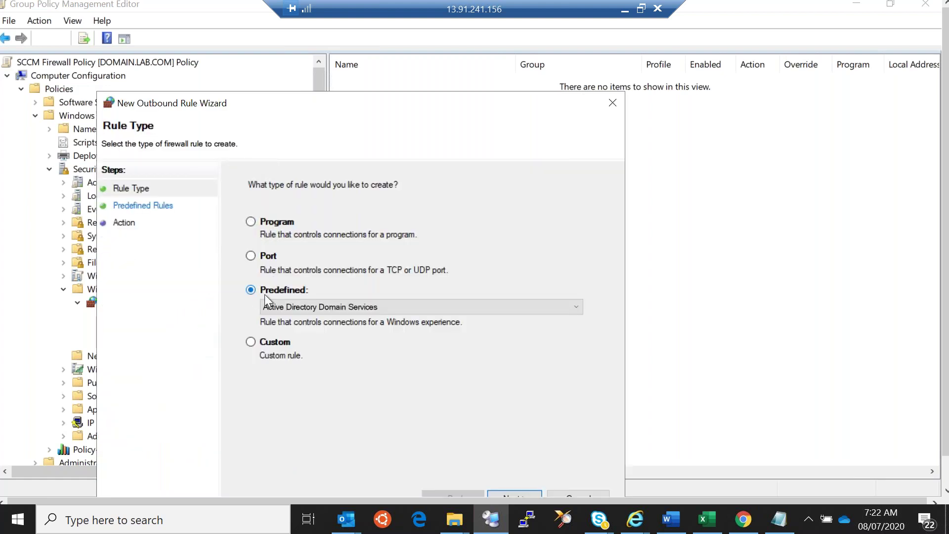
pyautogui.click(296, 306)
pyautogui.press('f')
pyautogui.click(295, 305)
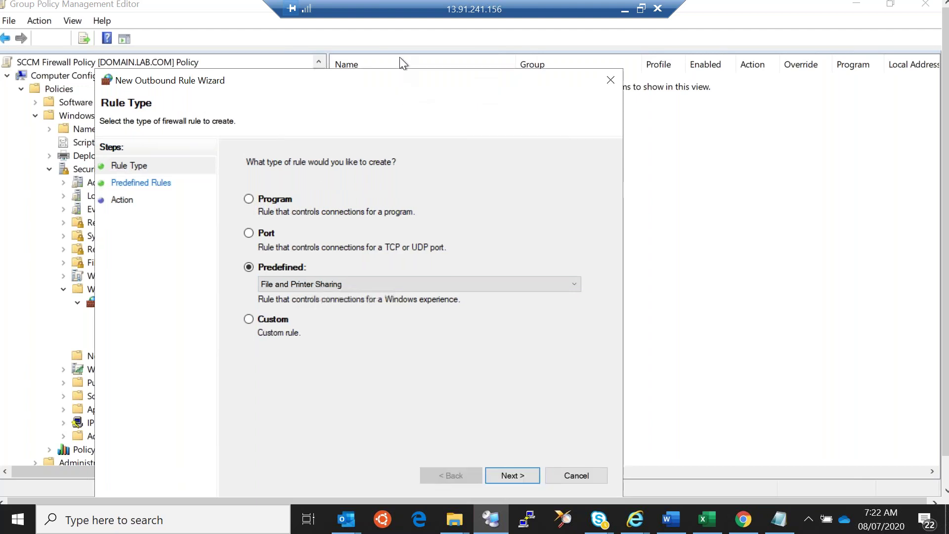
pyautogui.click(506, 452)
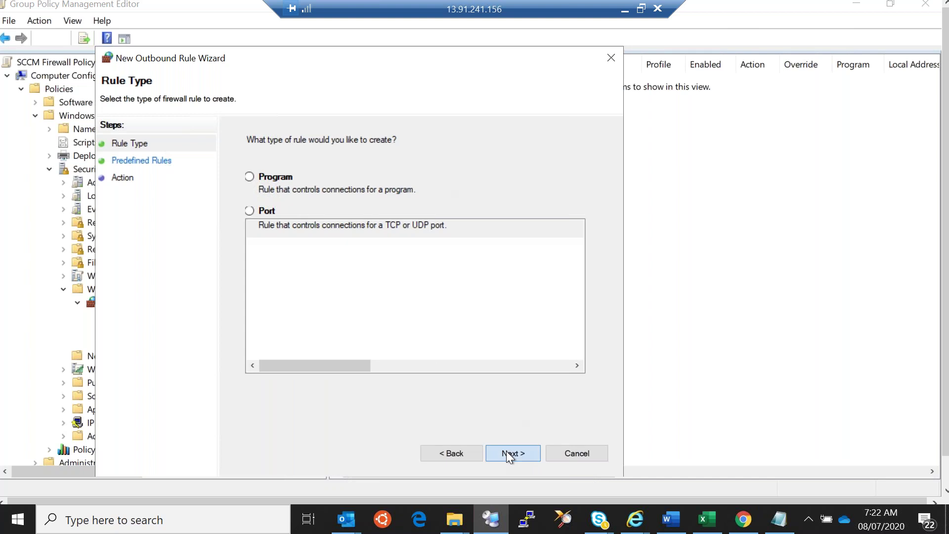
pyautogui.click(506, 452)
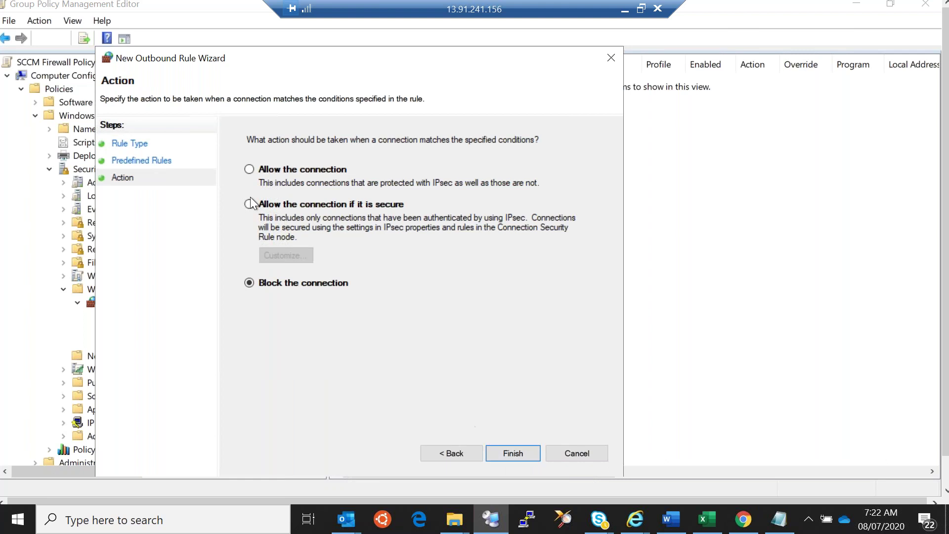
pyautogui.click(249, 169)
pyautogui.click(521, 452)
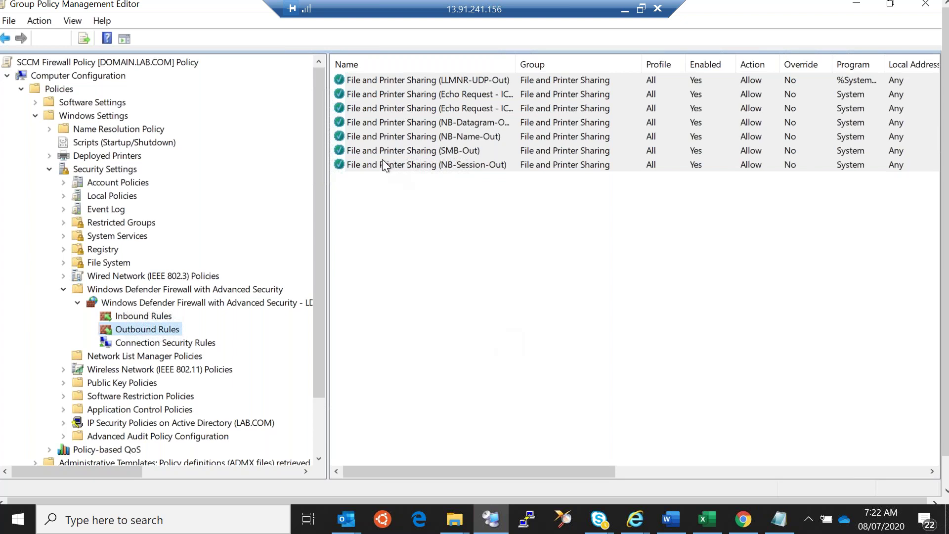
# Step: Refresh the outbound rules list and close the policy editor
pyautogui.rightClick(140, 329)
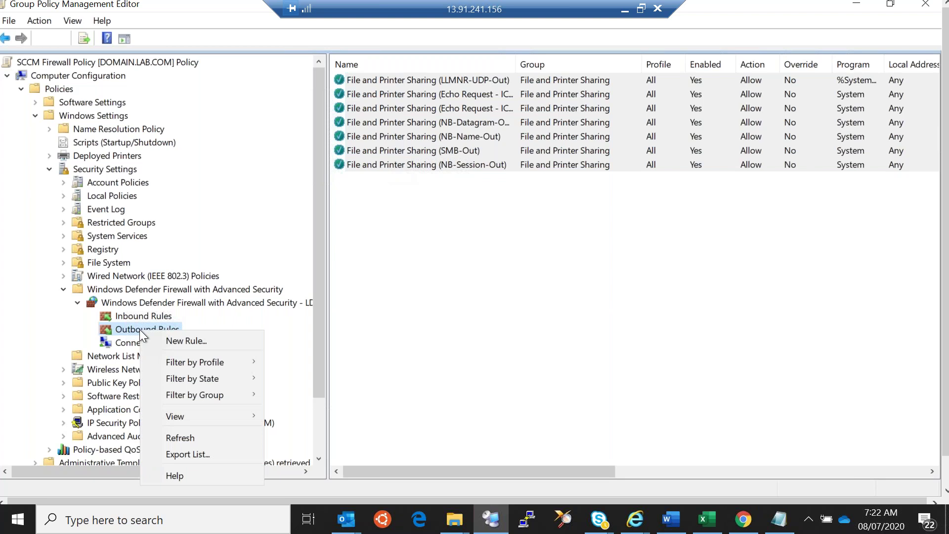
pyautogui.click(177, 438)
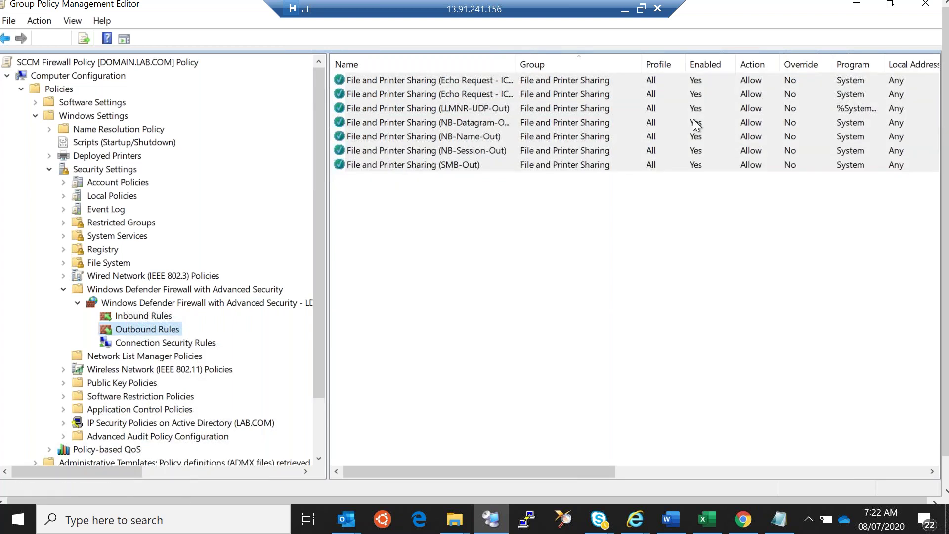
pyautogui.click(924, 7)
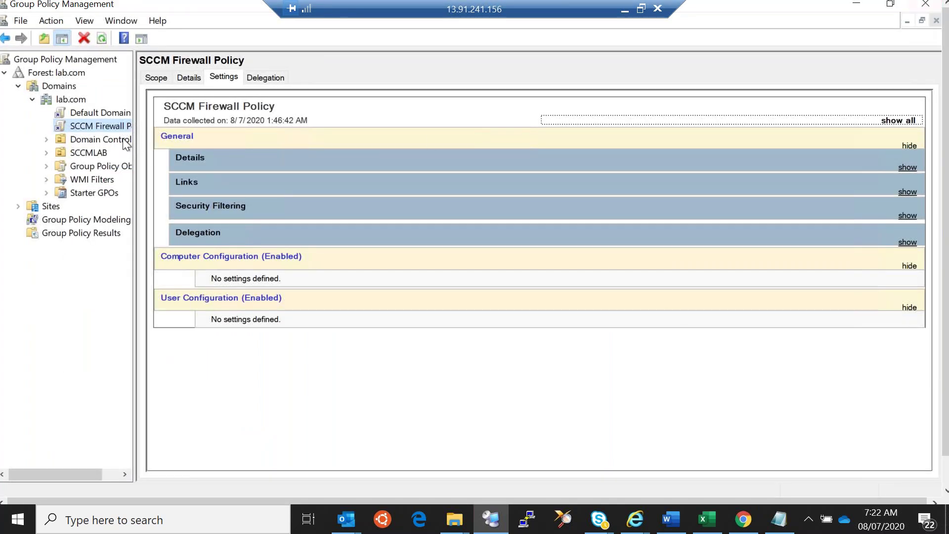
# Step: Refresh the SCCM Firewall Policy settings report and open the policy in the editor again
pyautogui.click(101, 38)
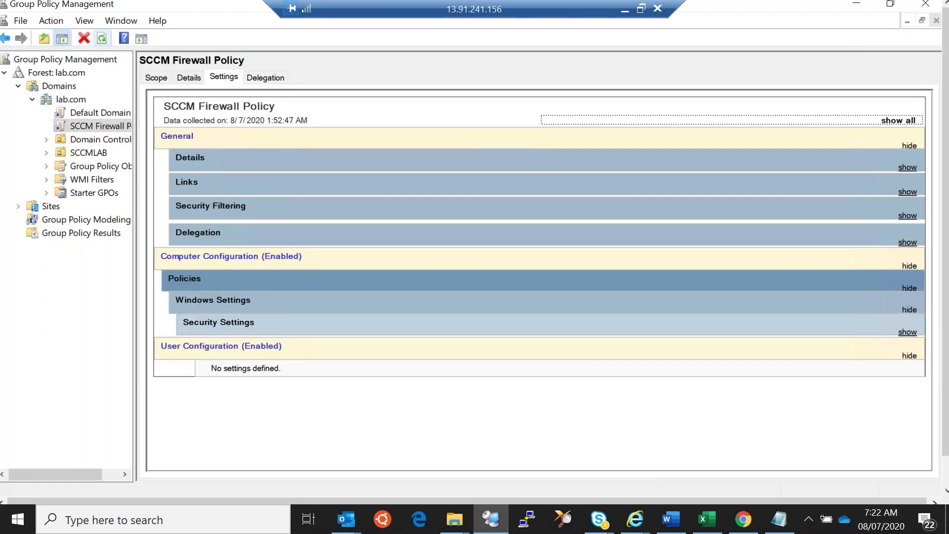
pyautogui.press('F5')
pyautogui.rightClick(105, 124)
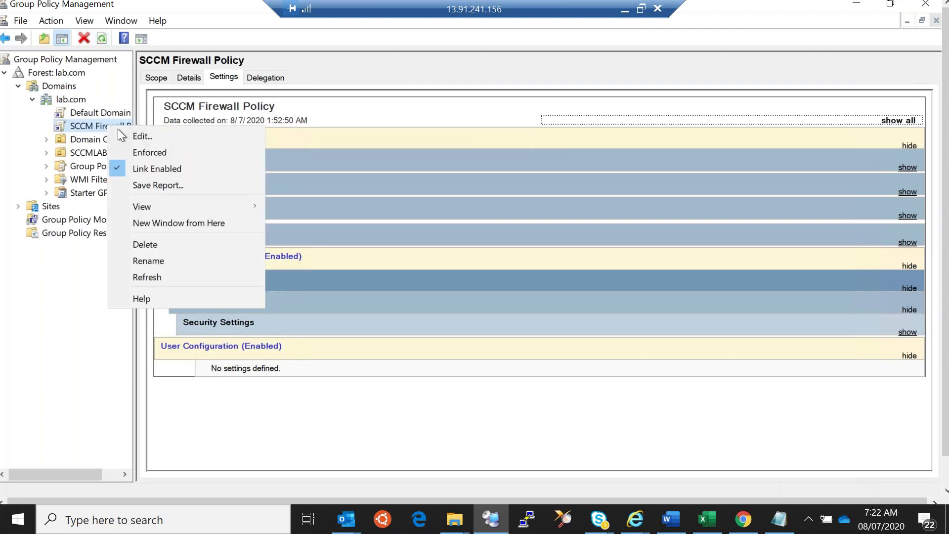
pyautogui.click(156, 135)
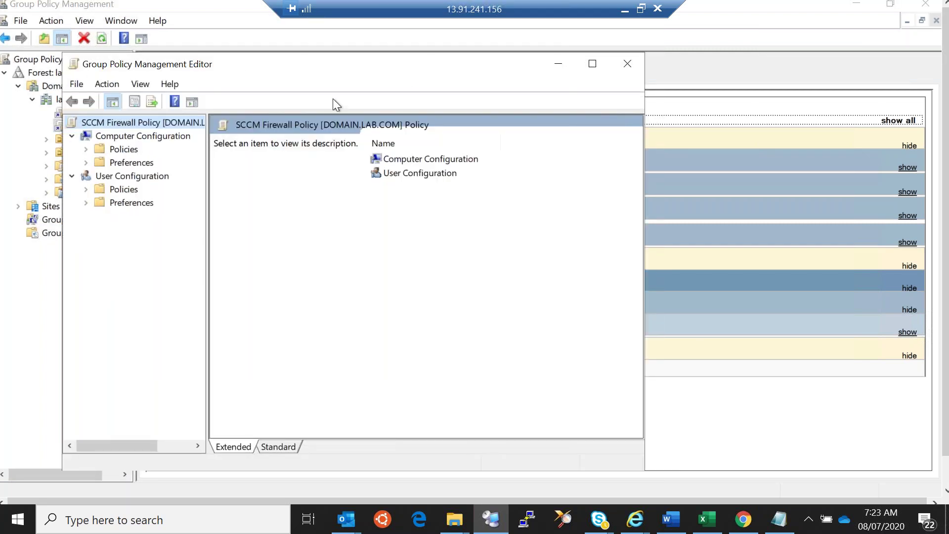
# Step: Maximize the editor, confirm 13 inbound and 7 outbound firewall rules persisted, then collapse Policies
pyautogui.click(593, 64)
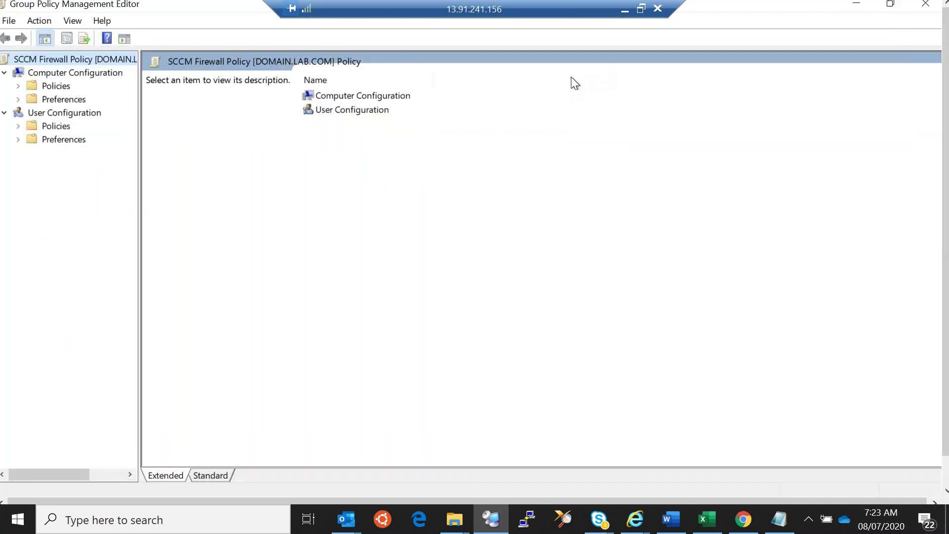
pyautogui.click(19, 86)
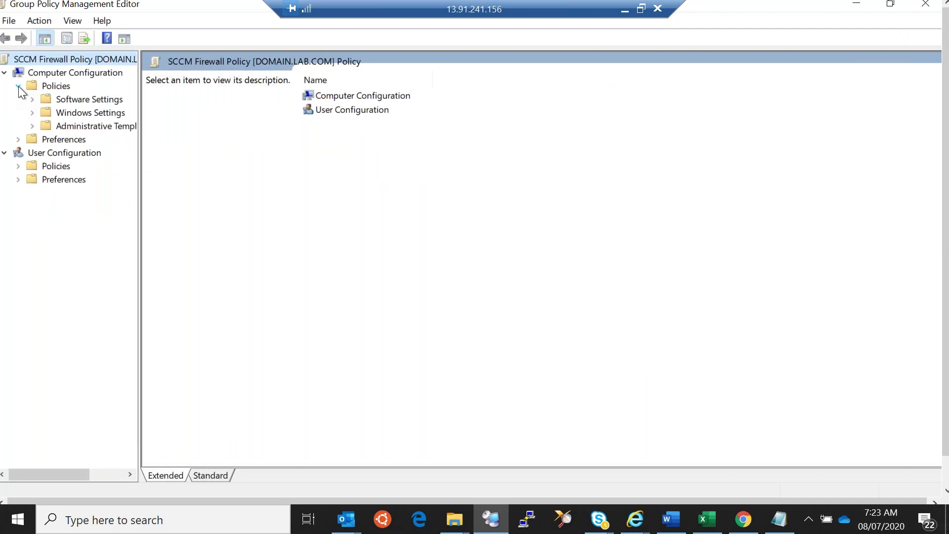
pyautogui.click(32, 113)
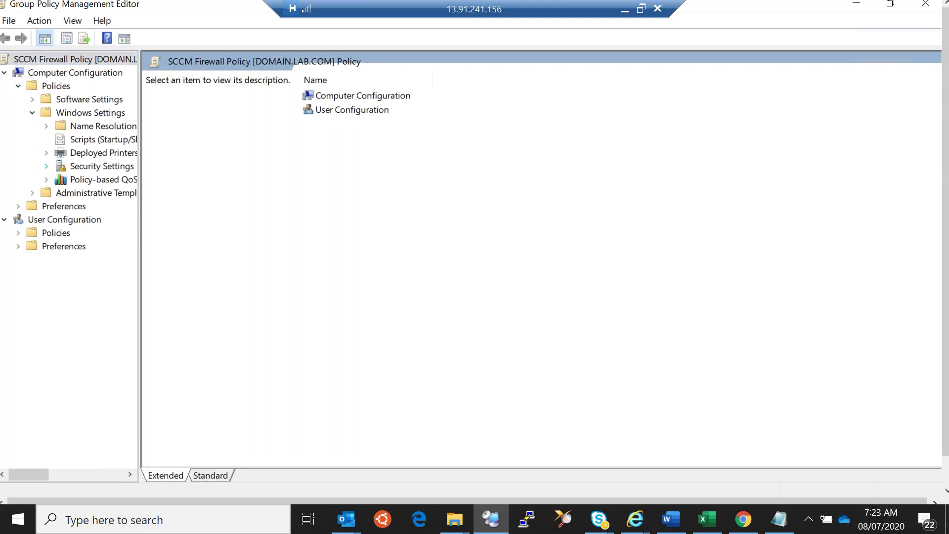
pyautogui.click(45, 167)
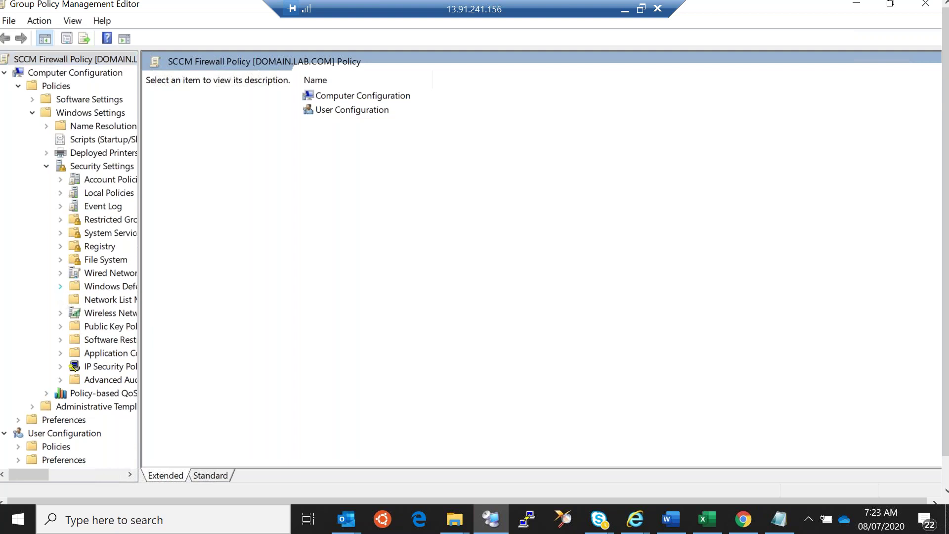
pyautogui.click(61, 286)
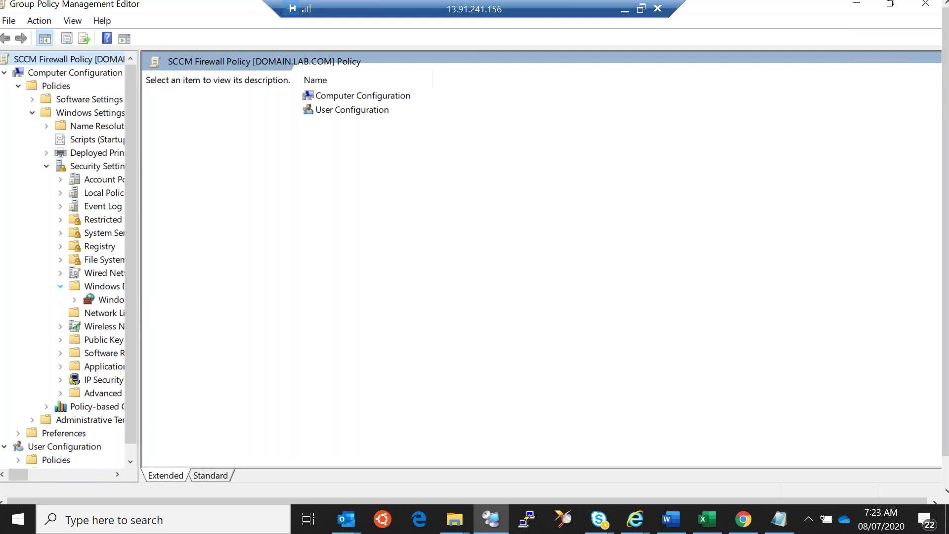
pyautogui.click(73, 300)
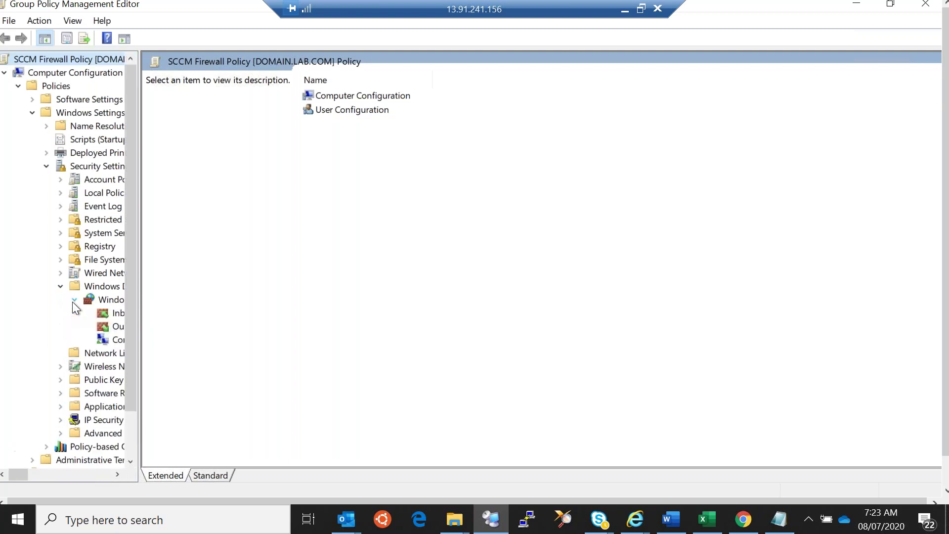
pyautogui.click(109, 317)
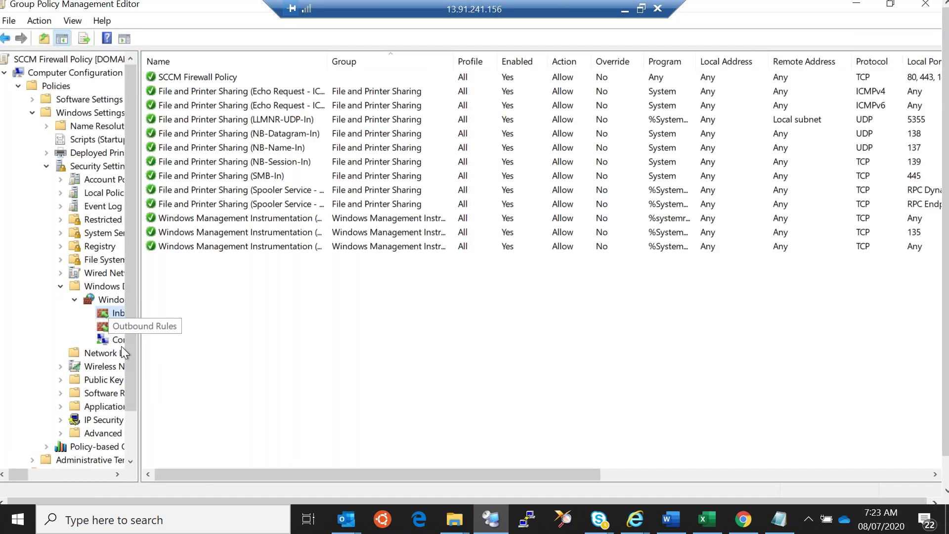
pyautogui.click(105, 328)
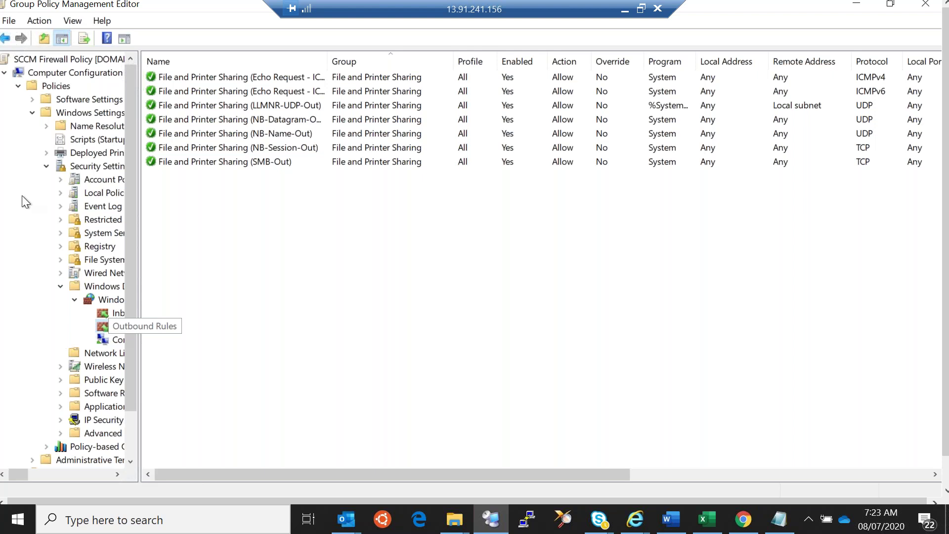
pyautogui.click(19, 86)
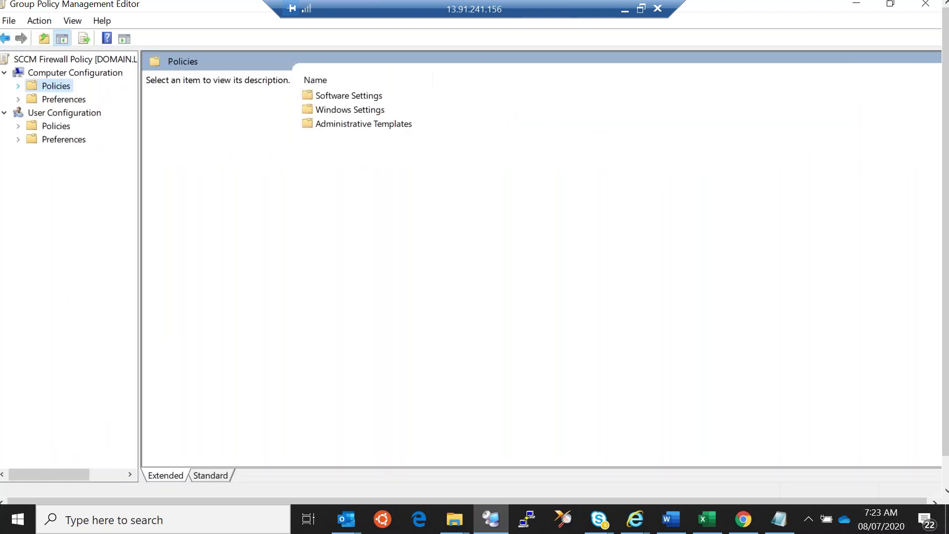
# Step: Navigate Administrative Templates > Windows Components > Remote Desktop Services > Remote Desktop Session Host > Connections
pyautogui.click(18, 86)
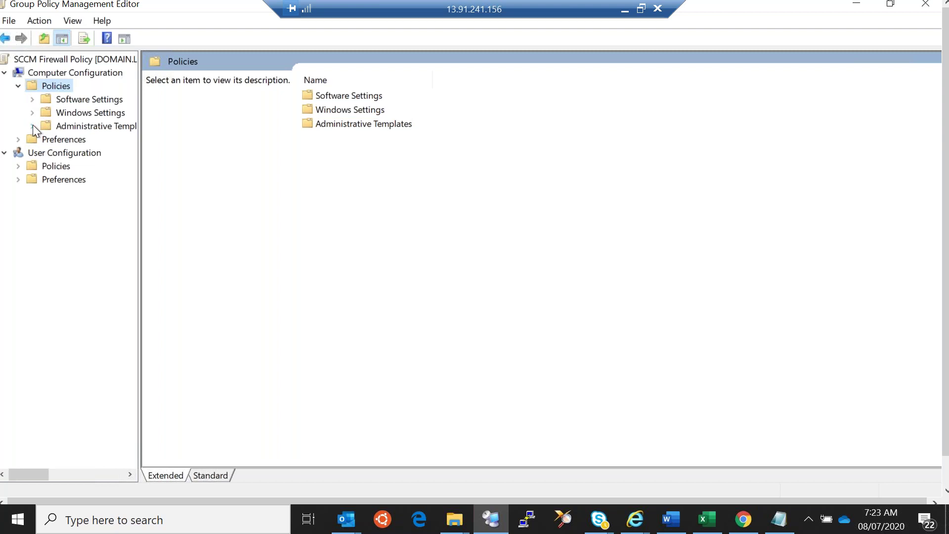
pyautogui.click(33, 125)
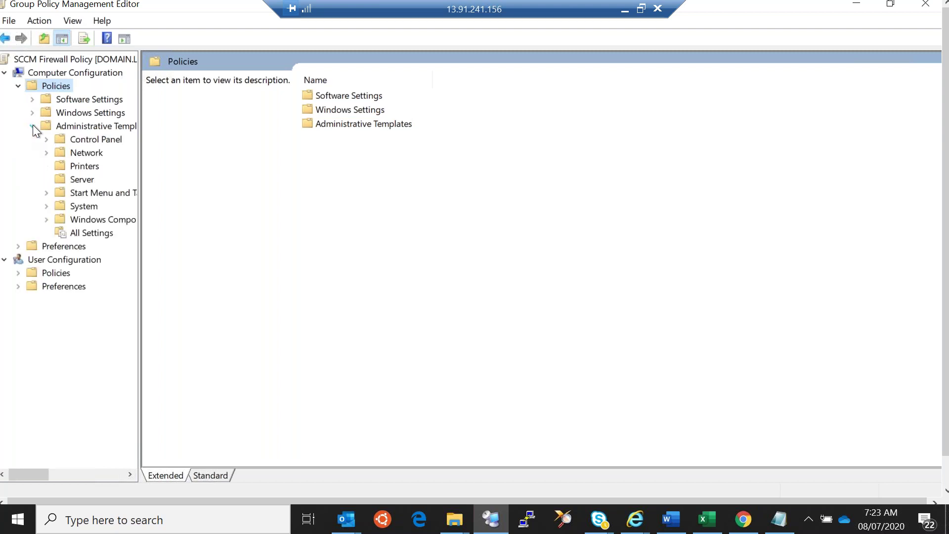
pyautogui.click(48, 220)
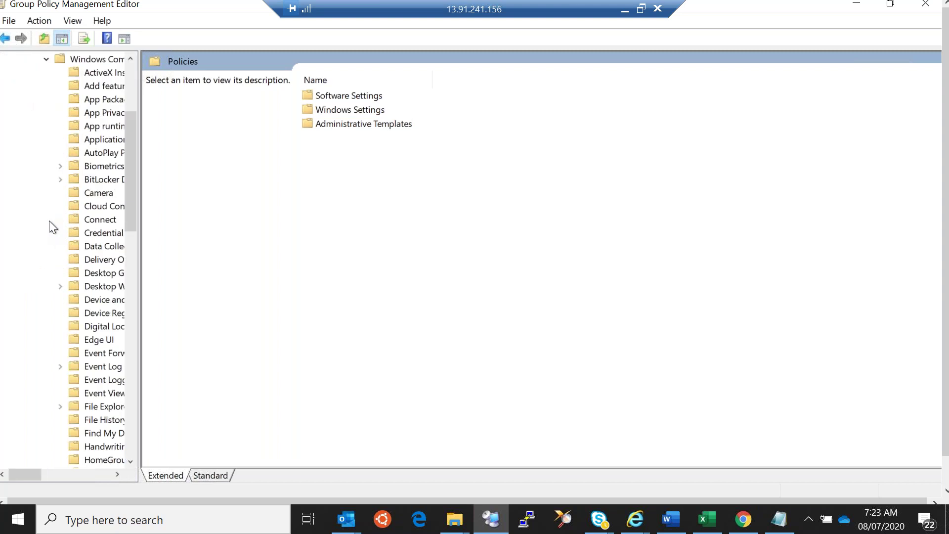
pyautogui.click(75, 273)
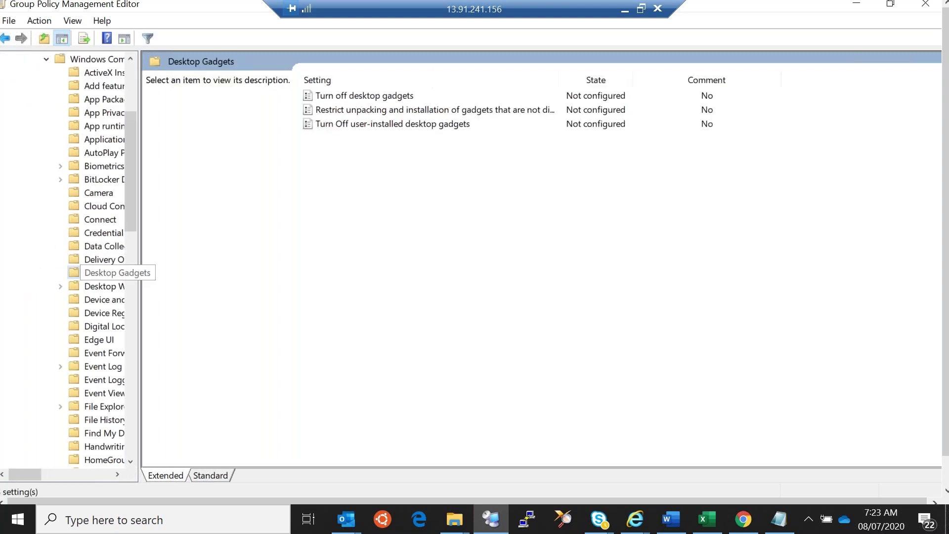
pyautogui.press('r')
pyautogui.moveTo(139, 327); pyautogui.dragTo(199, 330)
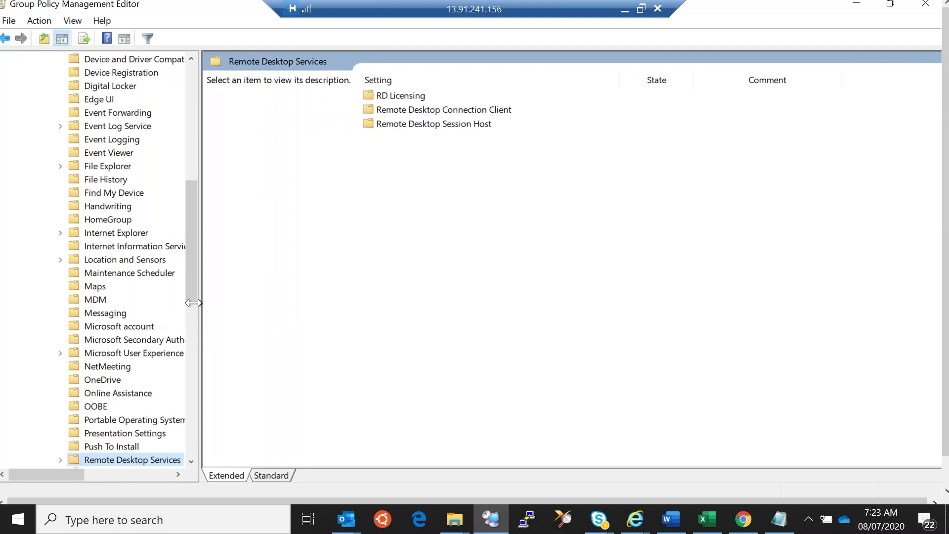
pyautogui.scroll(-6, 192, 349)
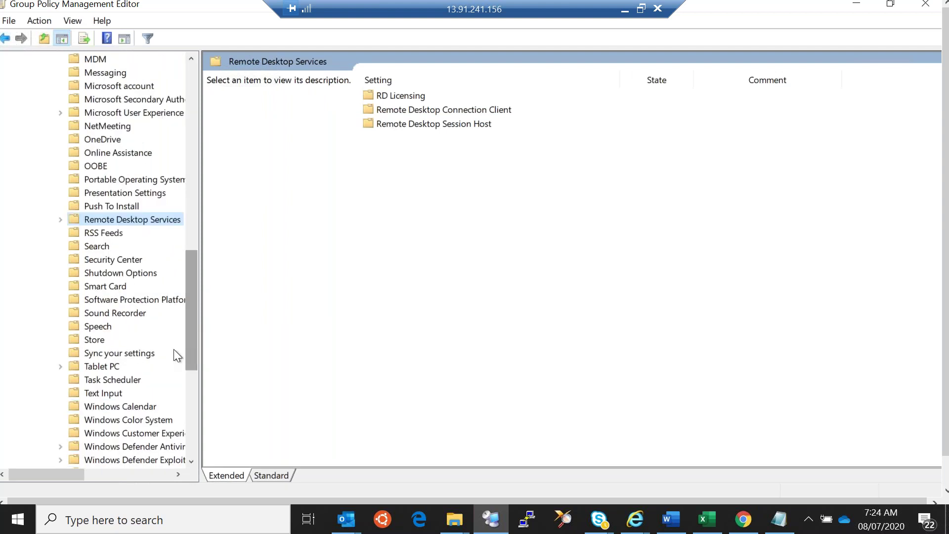
pyautogui.click(60, 220)
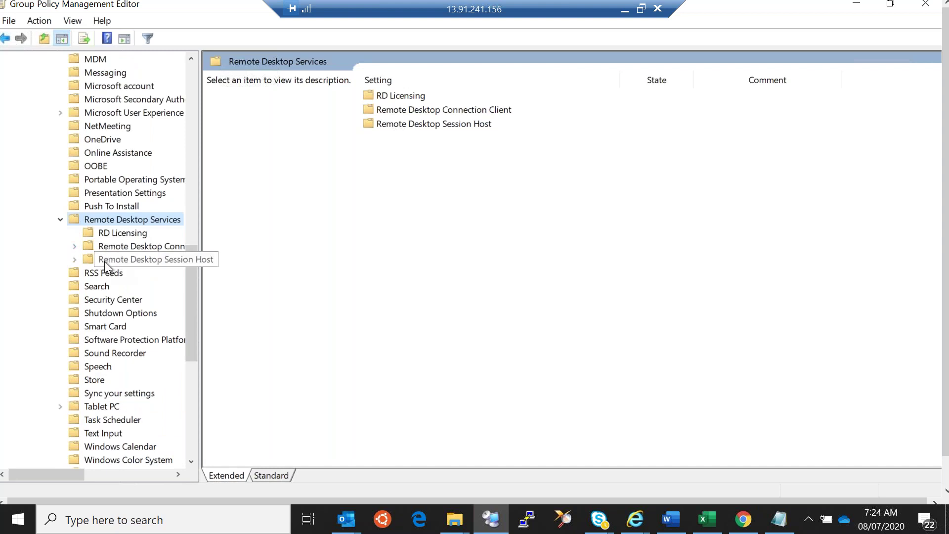
pyautogui.click(74, 260)
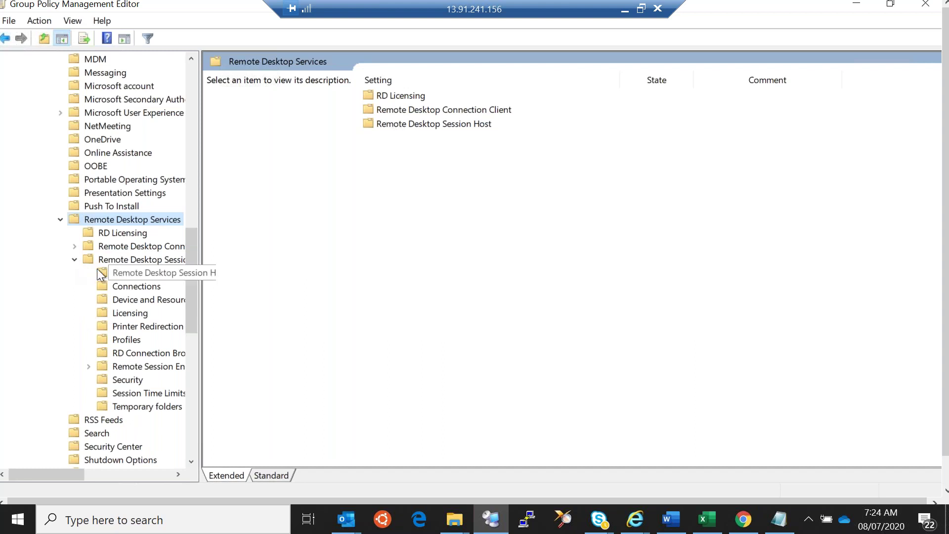
pyautogui.click(133, 286)
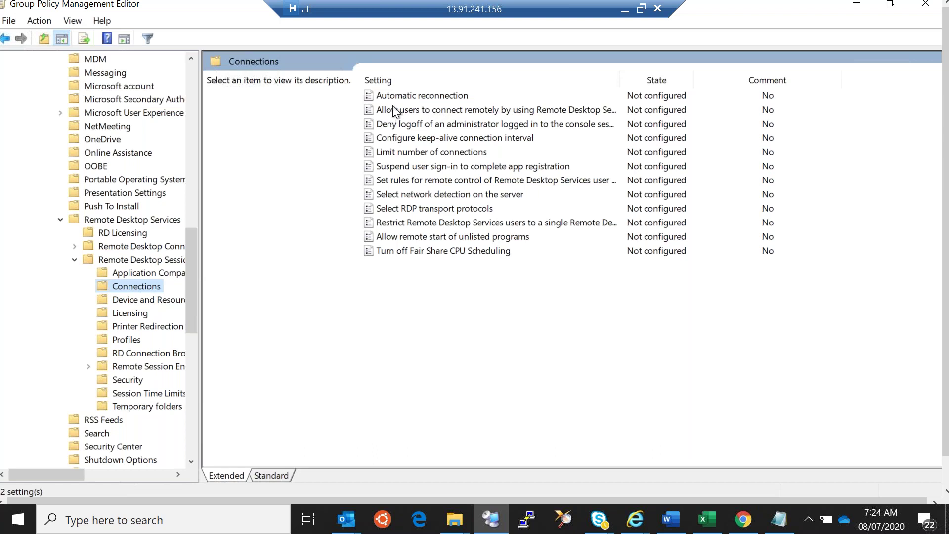
# Step: Set 'Allow users to connect remotely using Remote Desktop Services' to Enabled
pyautogui.click(435, 110)
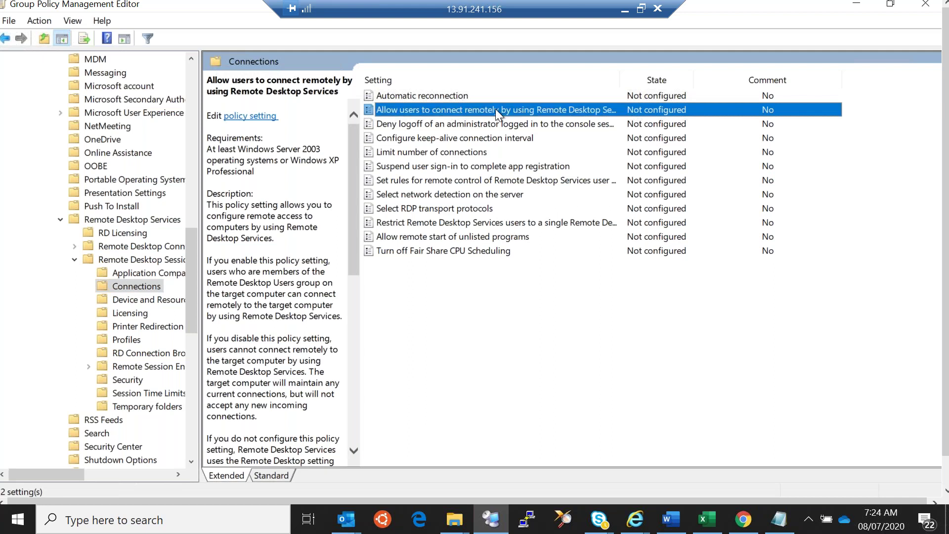
pyautogui.doubleClick(495, 111)
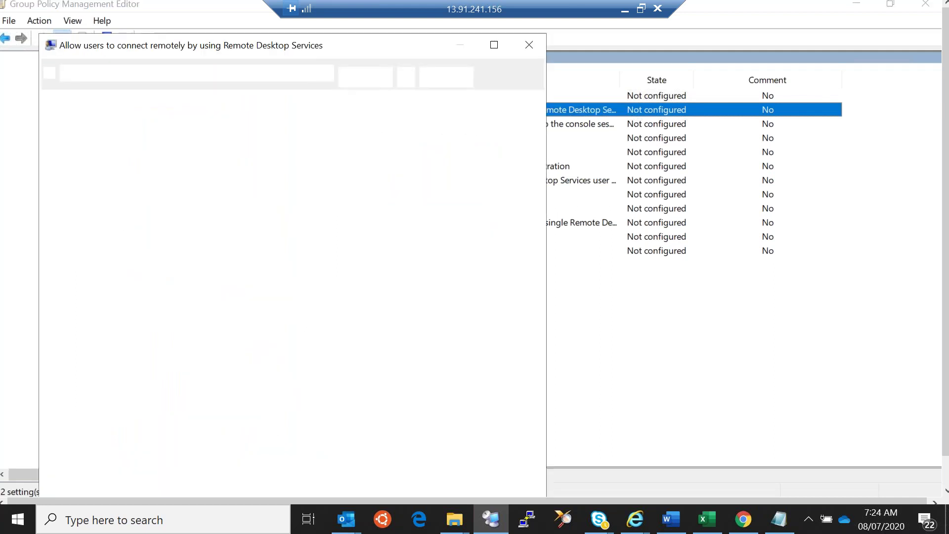
pyautogui.click(75, 126)
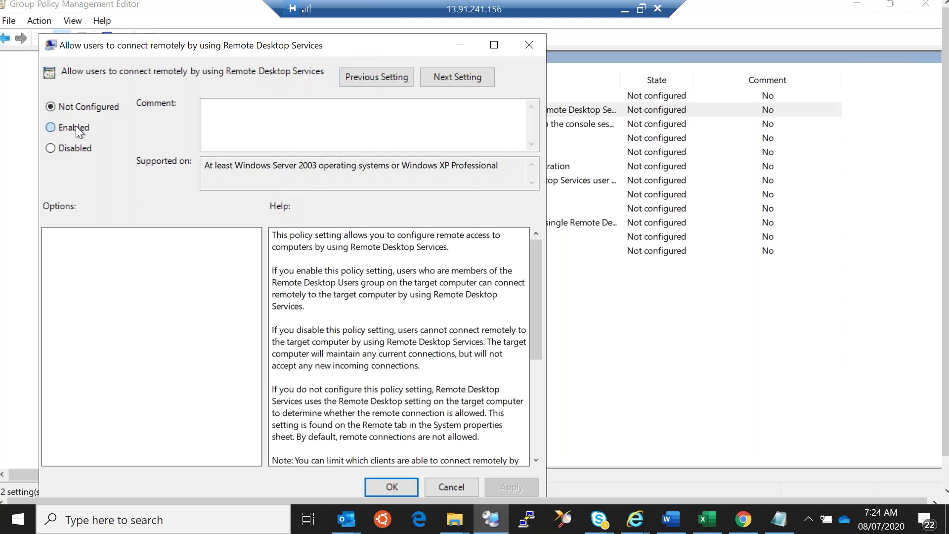
pyautogui.click(381, 482)
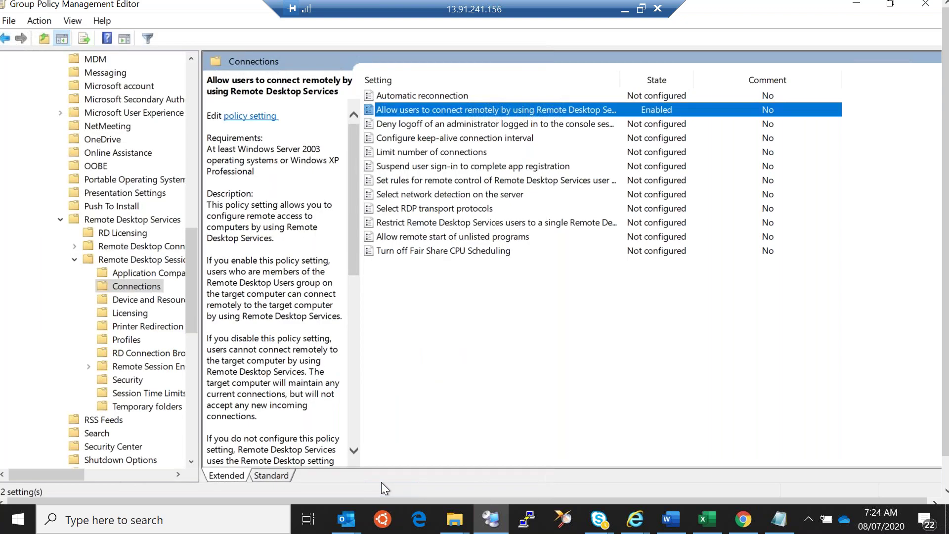
# Step: Enable the Security policy requiring Network Level Authentication, then close the editor
pyautogui.click(130, 383)
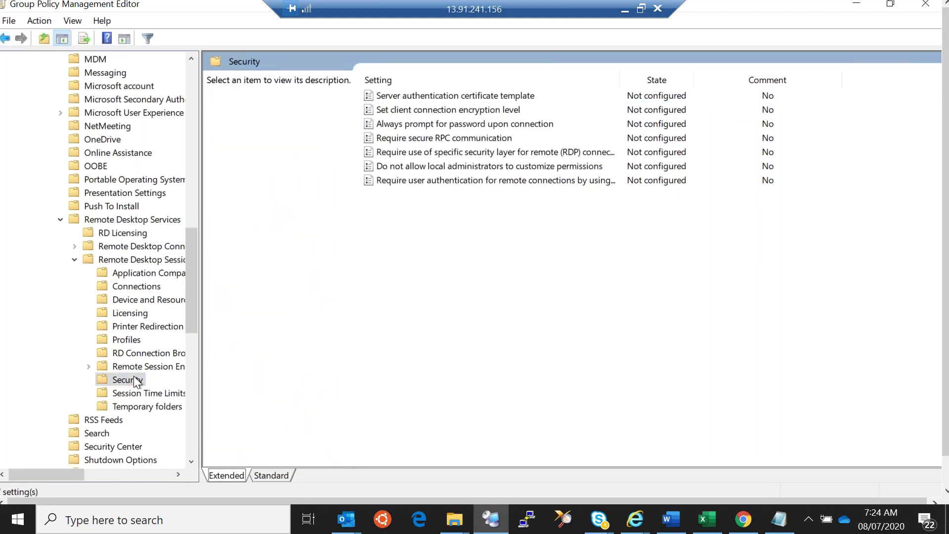
pyautogui.doubleClick(424, 180)
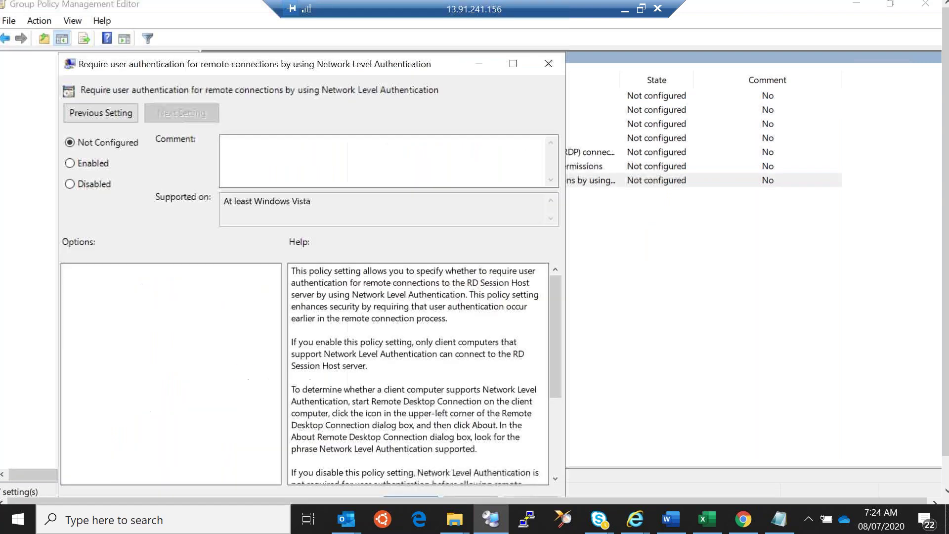
pyautogui.click(86, 167)
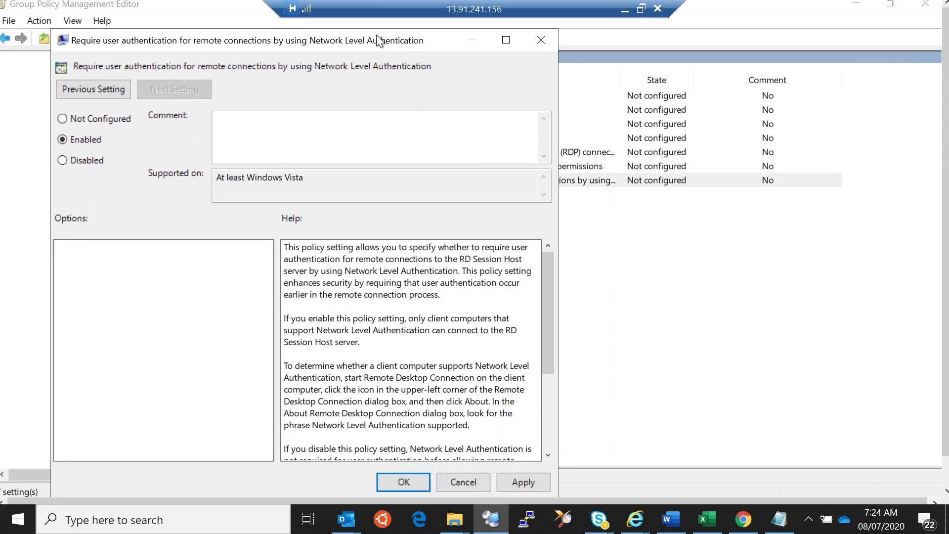
pyautogui.click(399, 479)
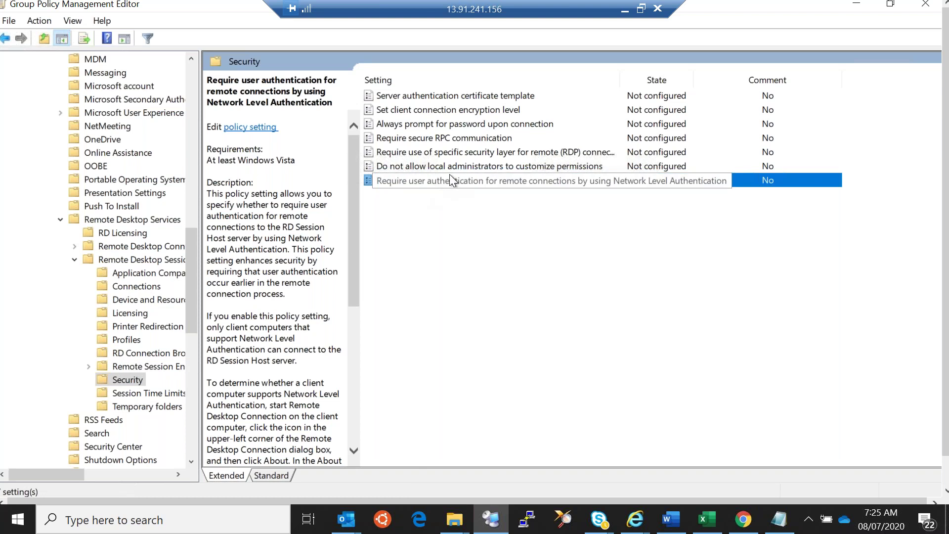
pyautogui.click(926, 6)
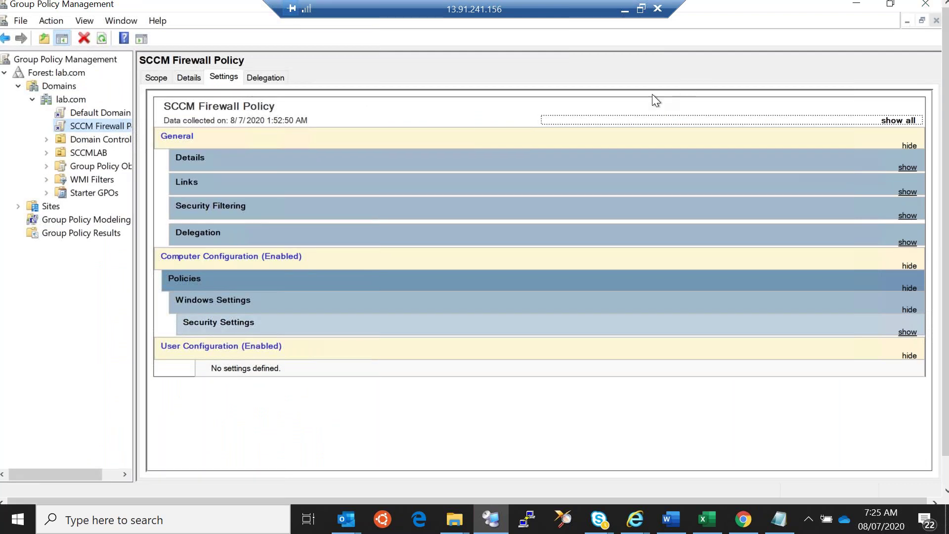
# Step: Refresh the SCCM Firewall Policy settings report and close Group Policy Management
pyautogui.click(99, 39)
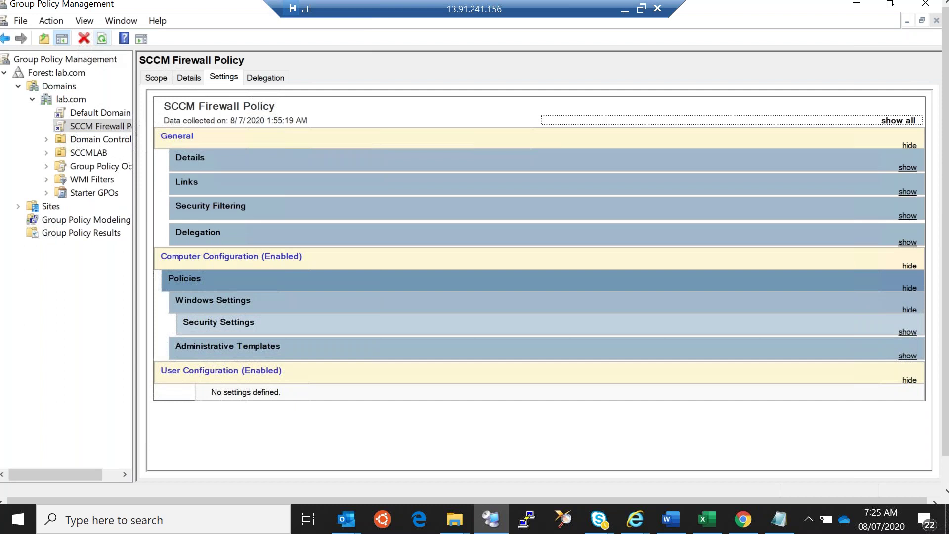
pyautogui.press('F5')
pyautogui.click(924, 6)
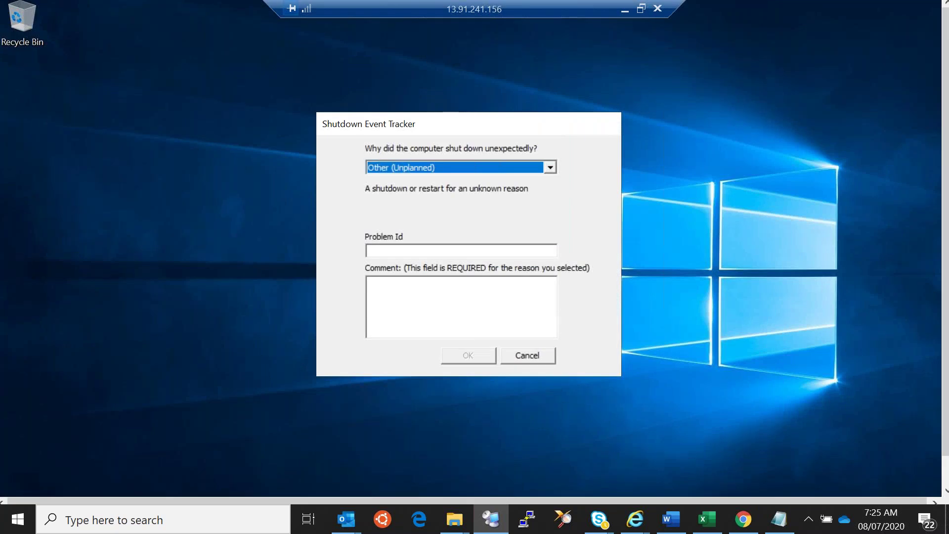
# Step: Cancel the Shutdown Event Tracker and launch cmd from the Win+X Run box
pyautogui.click(519, 357)
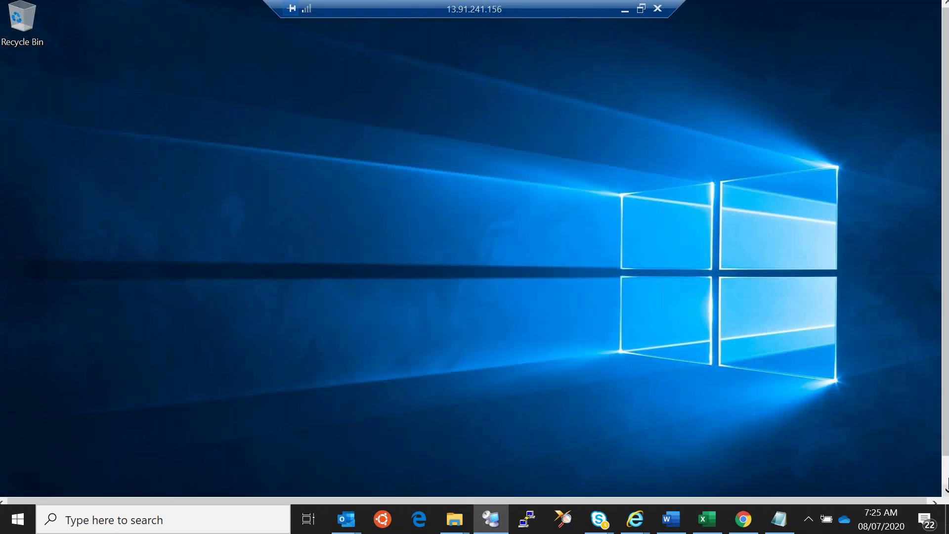
pyautogui.click(946, 489)
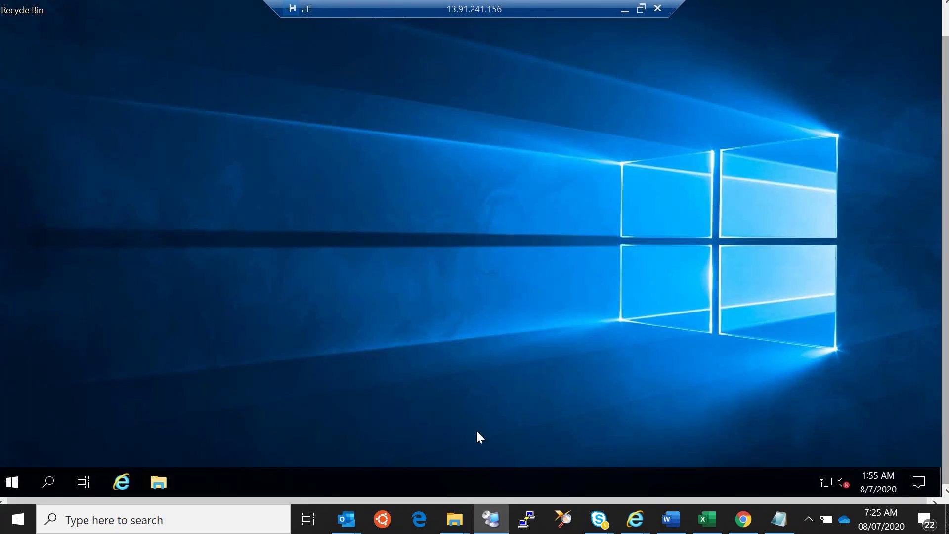
pyautogui.rightClick(10, 484)
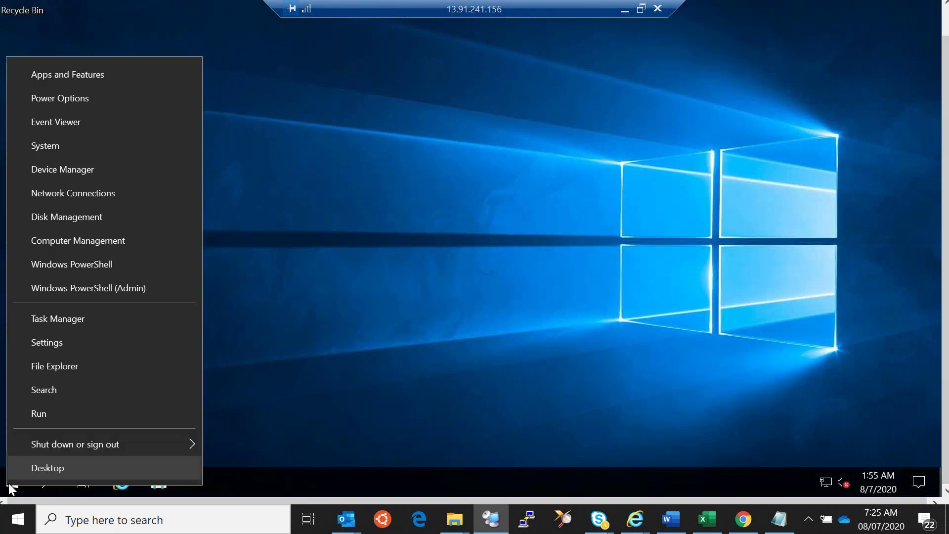
pyautogui.click(61, 419)
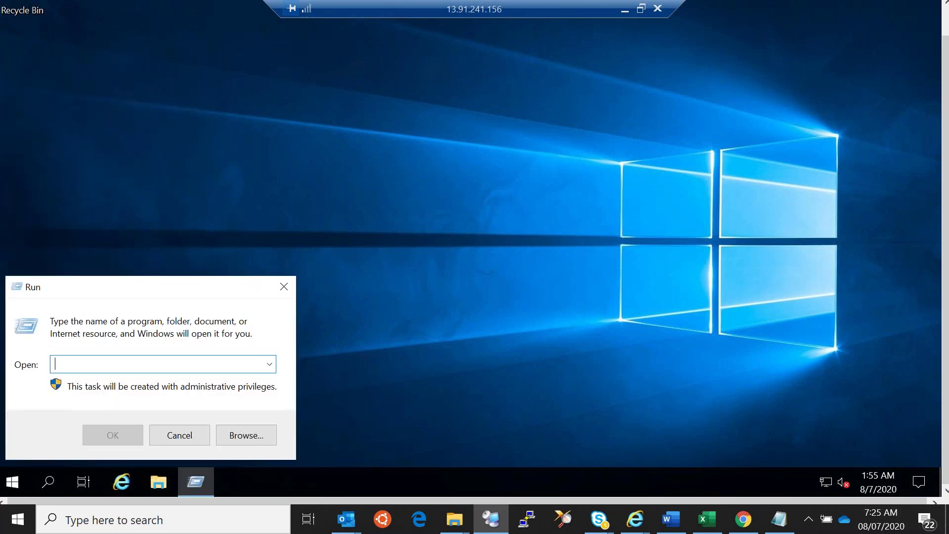
pyautogui.write('cmd')
pyautogui.press('Return')
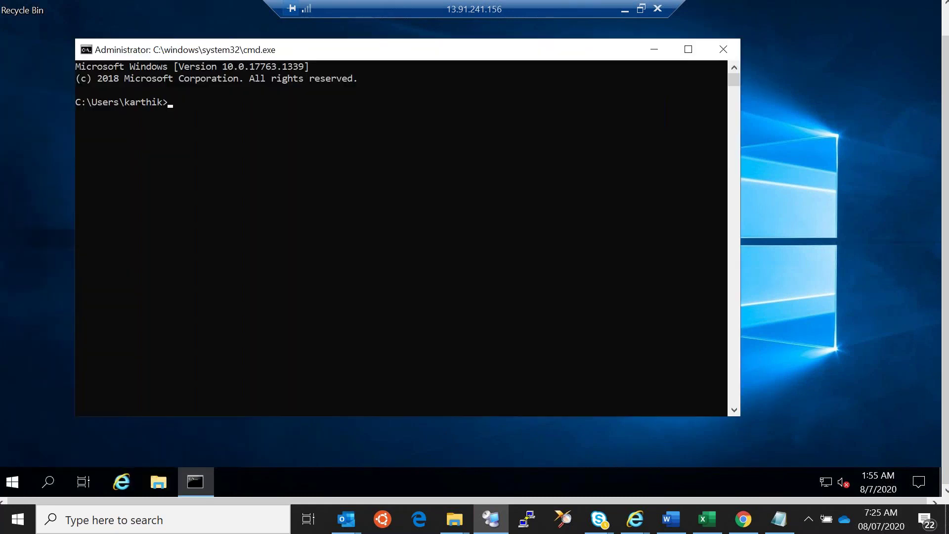
# Step: Run gpupdate /force, then open the Windows Defender Firewall panel with firewall.cpl
pyautogui.write('gpupdate /force')
pyautogui.press('Return')
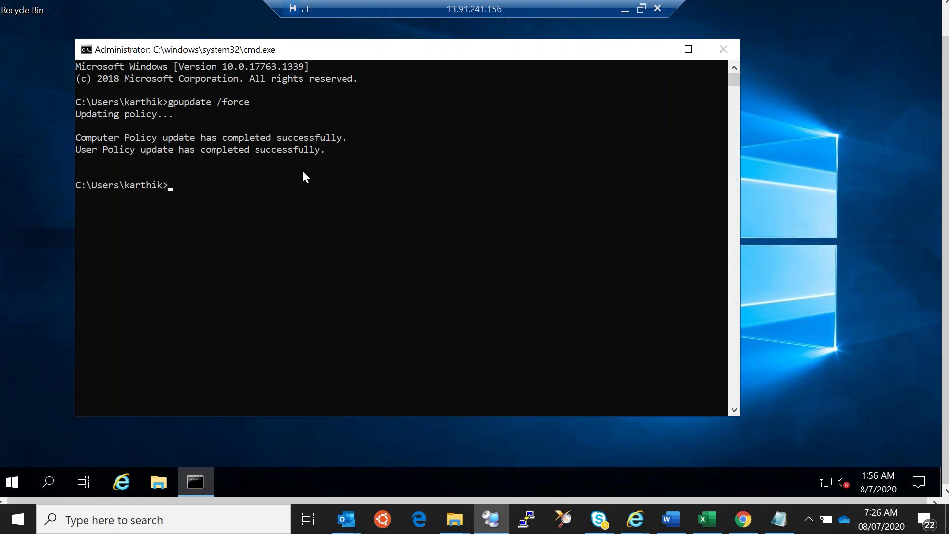
pyautogui.write('firewall.cpl')
pyautogui.press('Return')
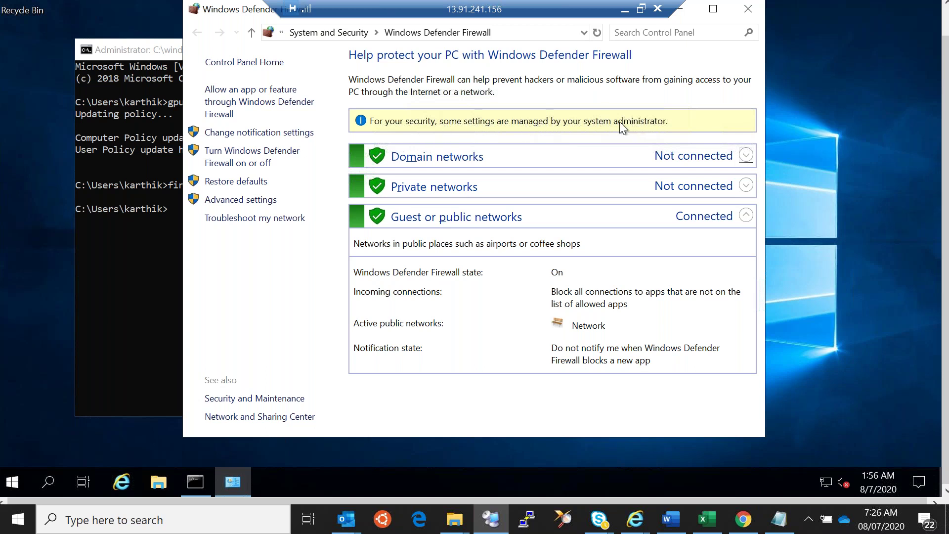
pyautogui.click(232, 200)
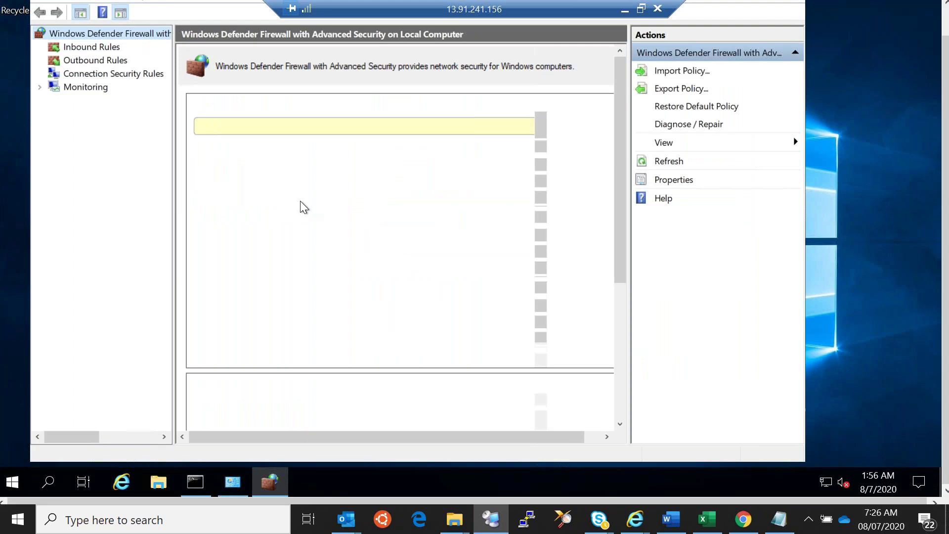
pyautogui.click(94, 48)
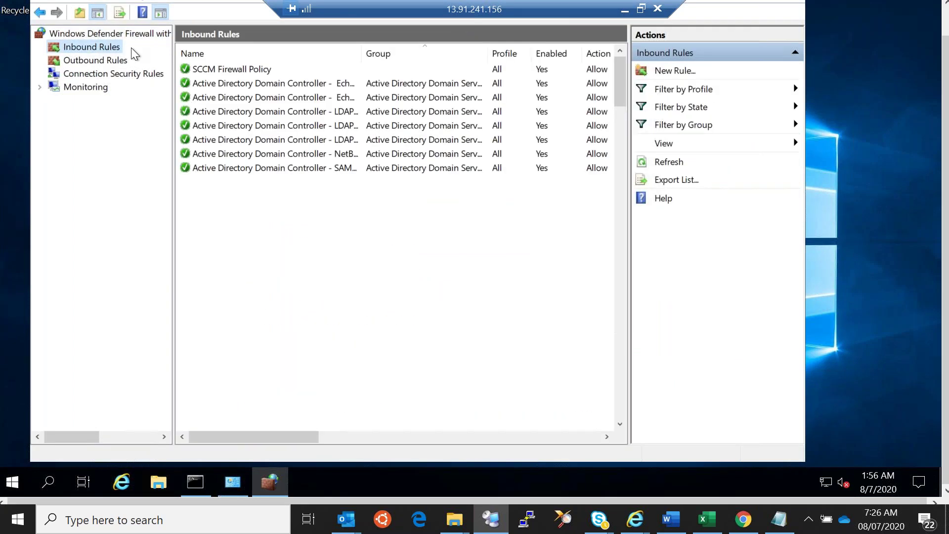
pyautogui.click(212, 71)
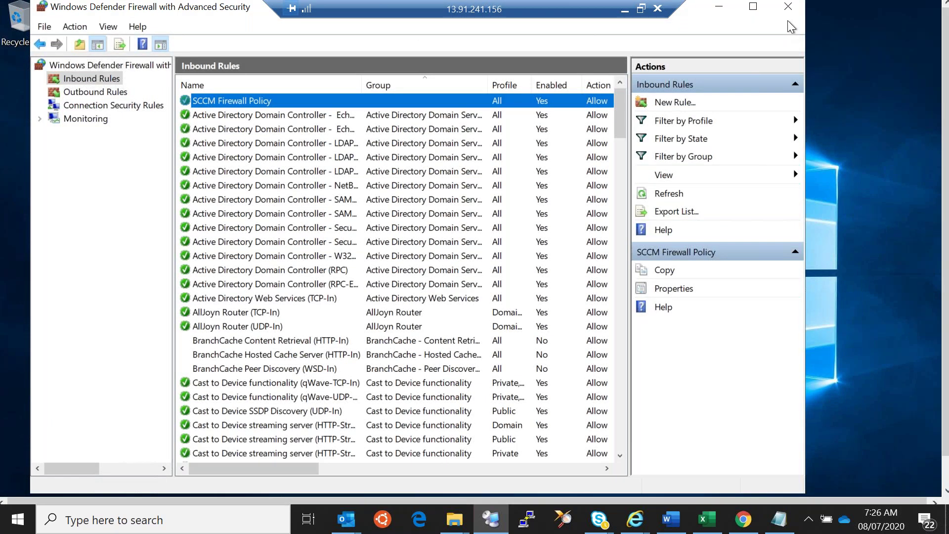
pyautogui.click(787, 9)
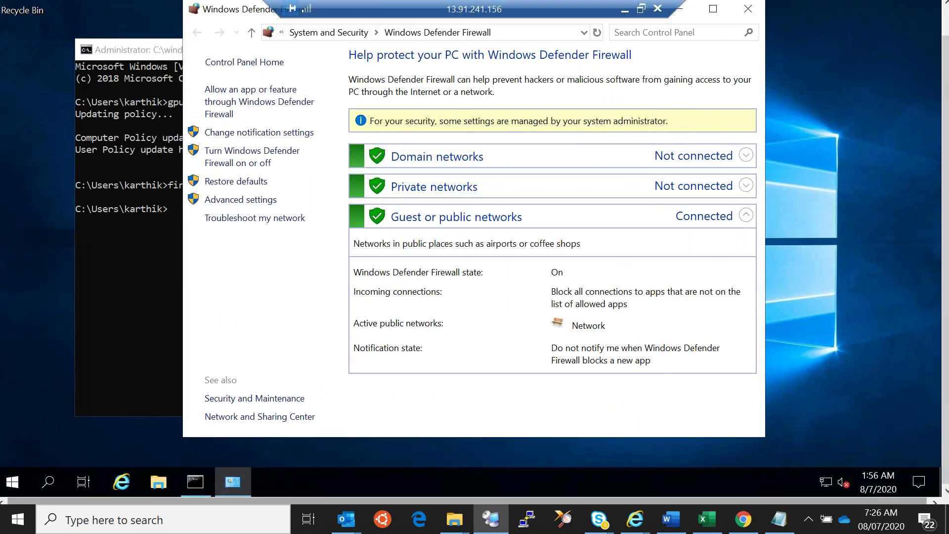
pyautogui.moveTo(195, 482)
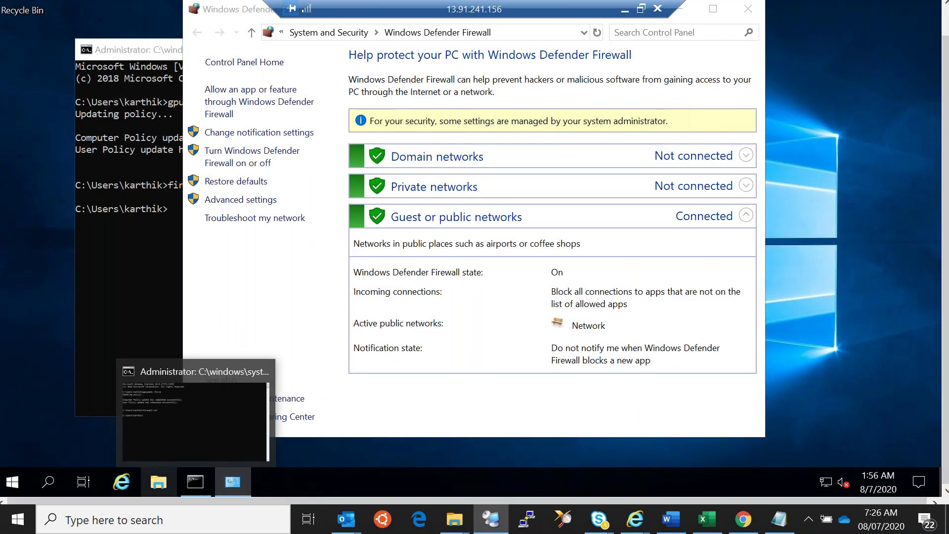
# Step: Check the Remote settings in This PC's System Properties and cancel without changes
pyautogui.press('super+e')
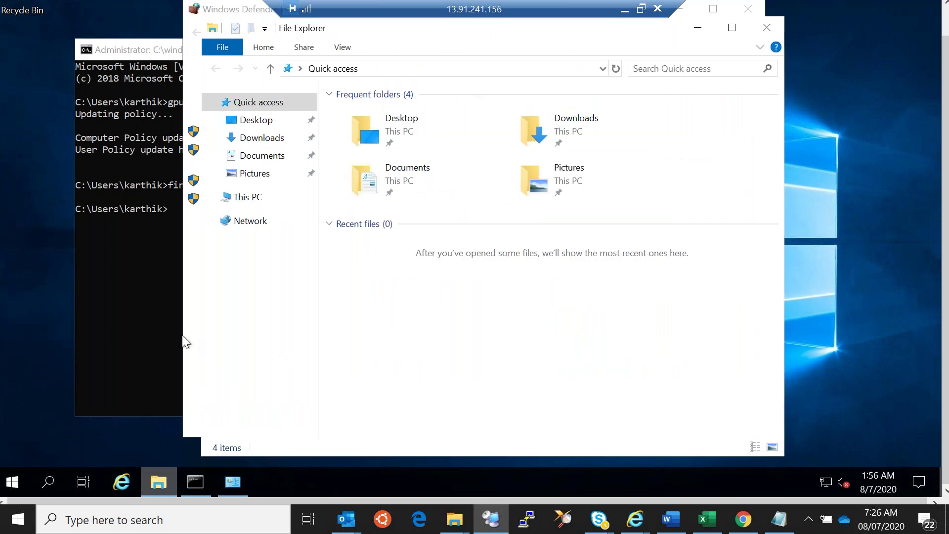
pyautogui.rightClick(248, 202)
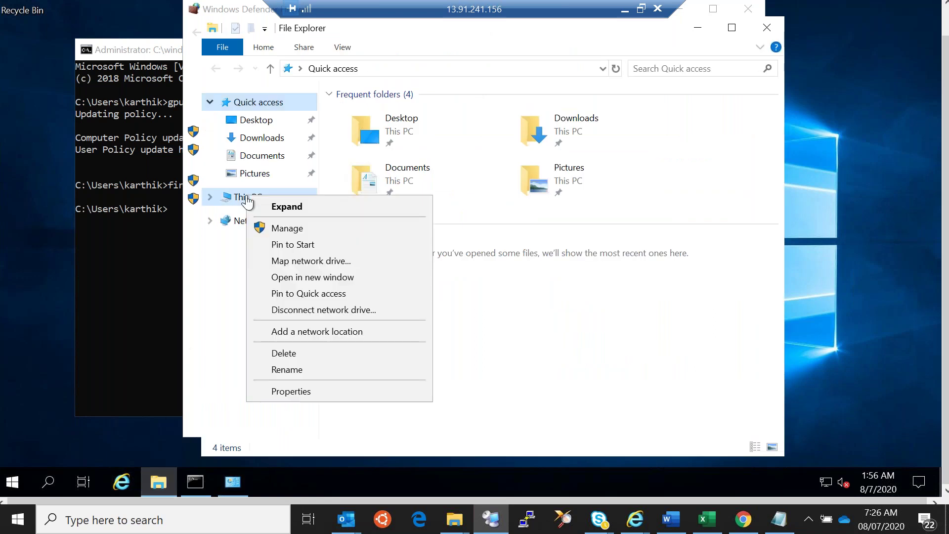
pyautogui.click(292, 391)
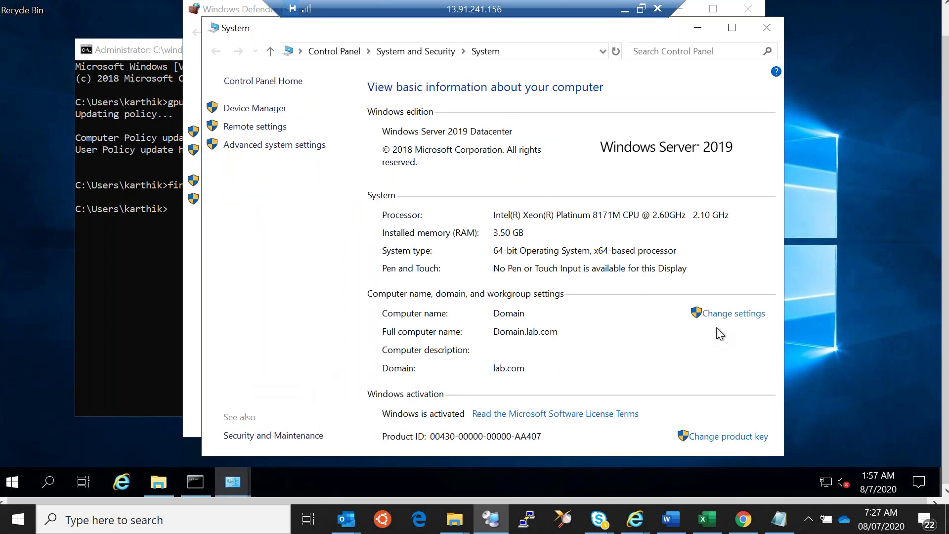
pyautogui.click(258, 130)
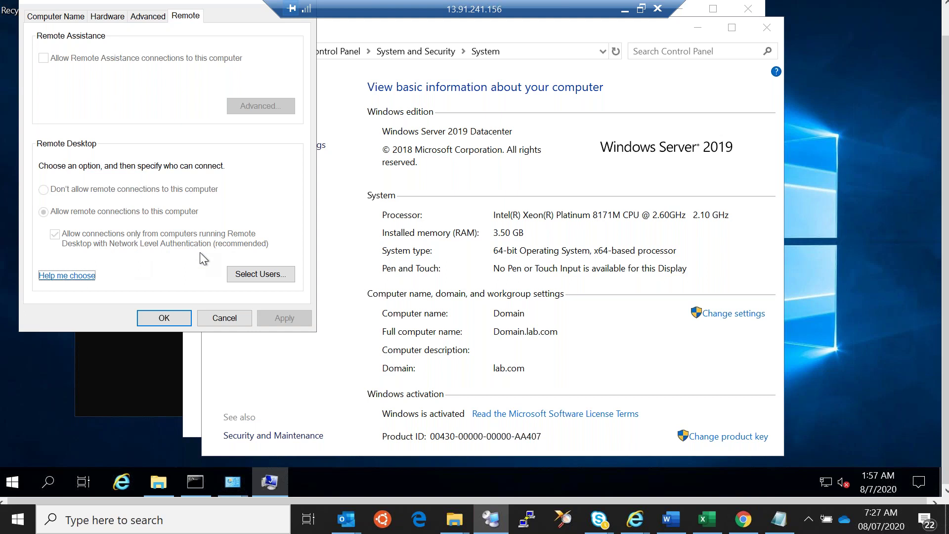
pyautogui.click(226, 319)
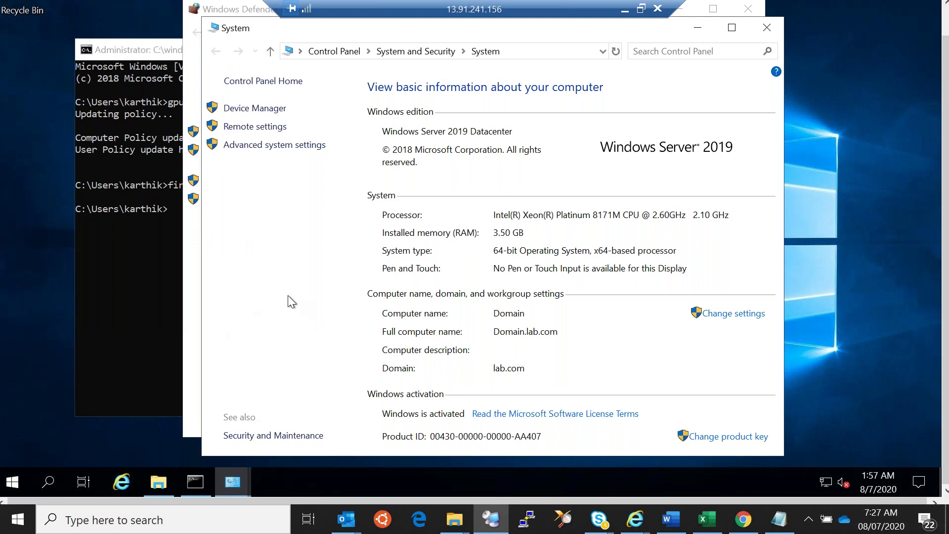
# Step: Close the System, Windows Defender Firewall, File Explorer and command prompt windows
pyautogui.click(765, 26)
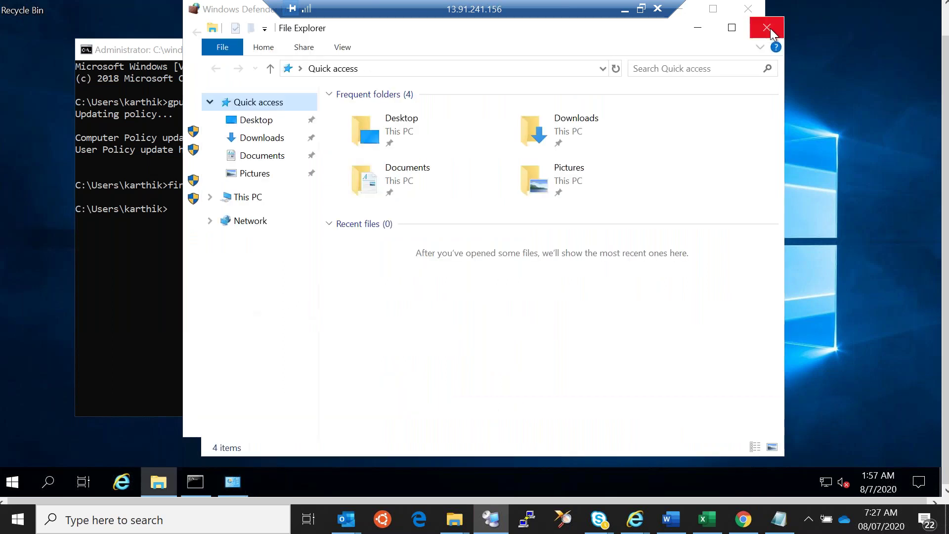
pyautogui.click(752, 11)
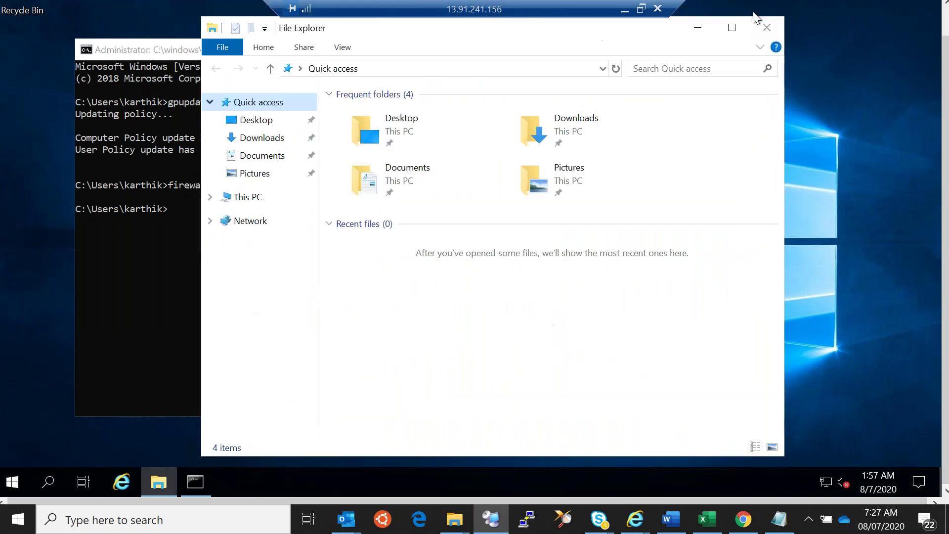
pyautogui.click(766, 27)
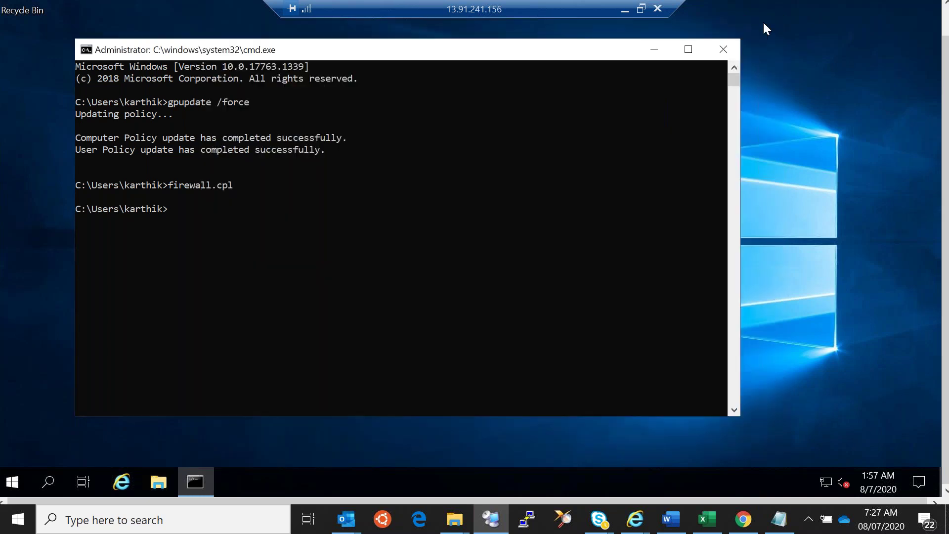
pyautogui.click(723, 49)
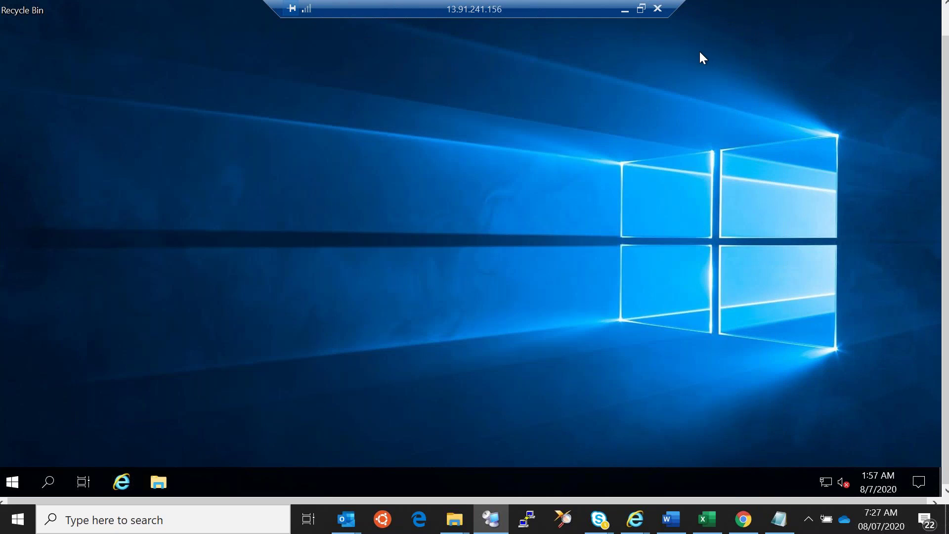
# Step: Leave full screen and switch to the Database VM session in RDCMan
pyautogui.click(640, 9)
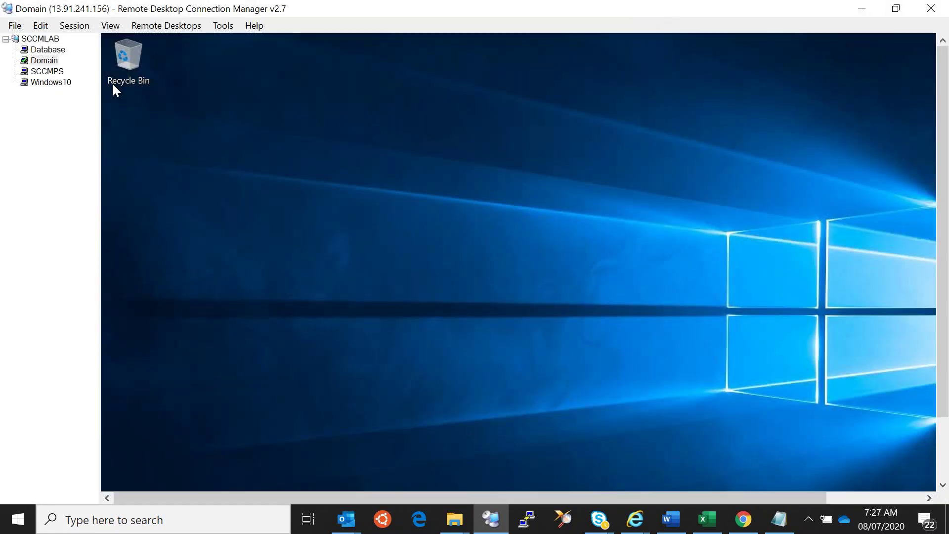
pyautogui.click(48, 50)
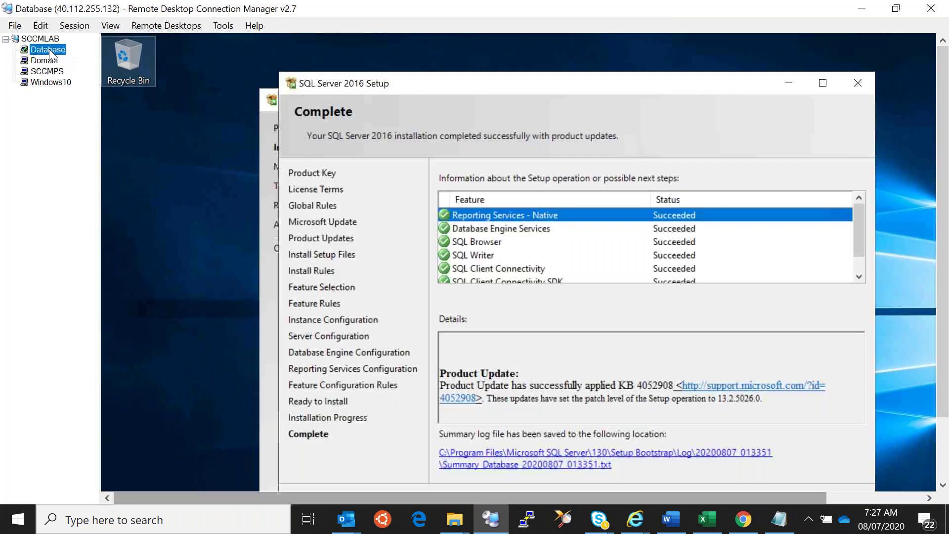
pyautogui.click(943, 451)
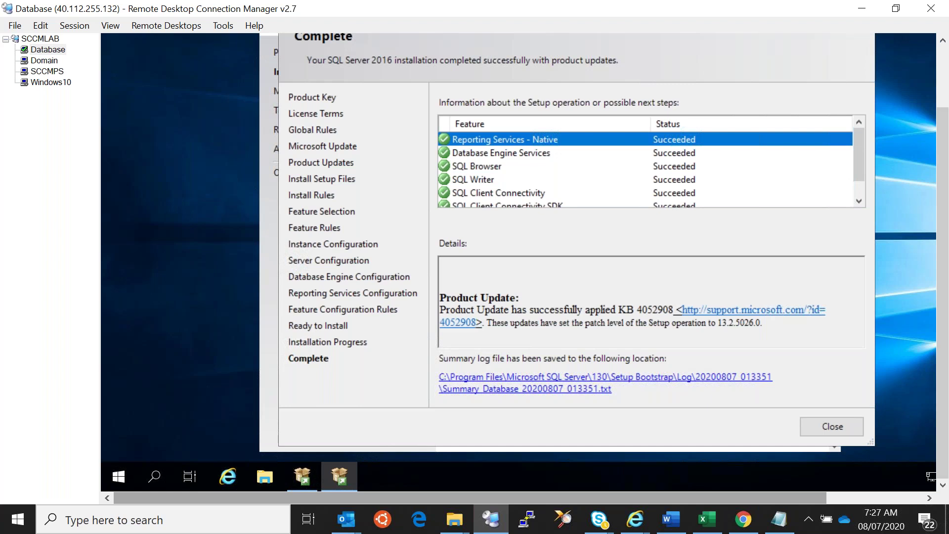
# Step: Run gpupdate /force in a command prompt on the Database VM
pyautogui.rightClick(124, 470)
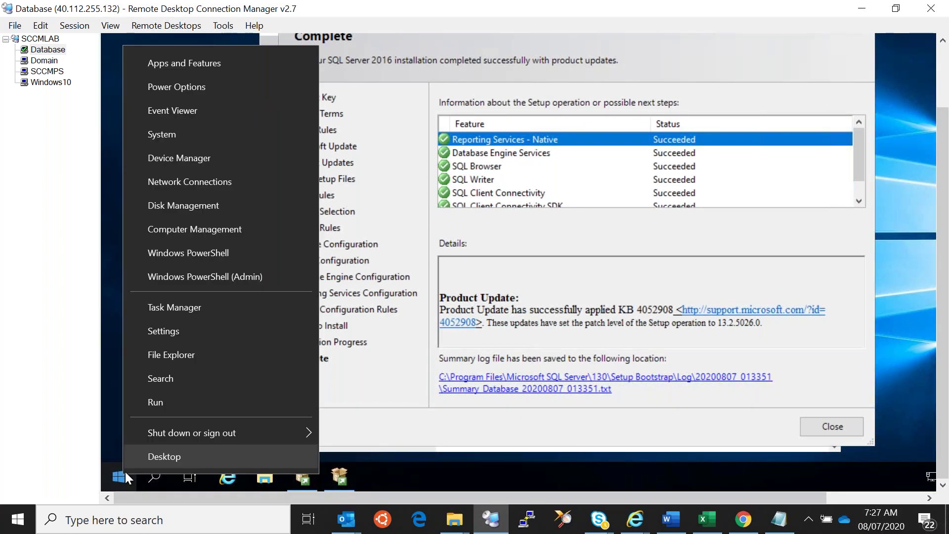
pyautogui.click(174, 401)
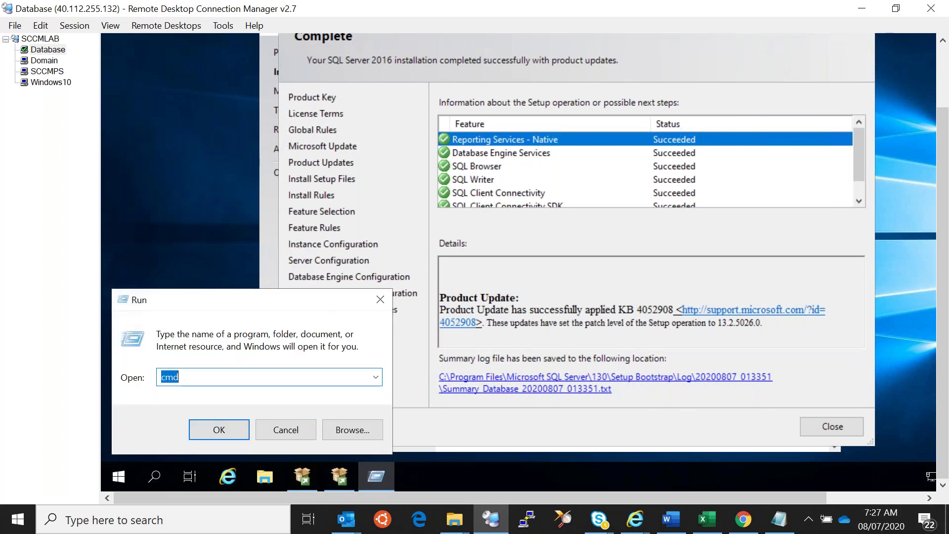
pyautogui.press('Return')
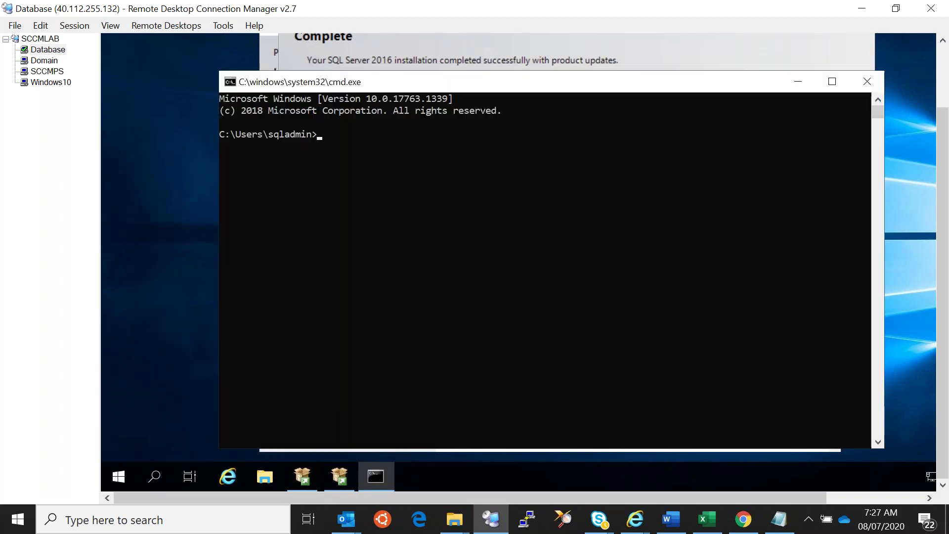
pyautogui.write('gpu')
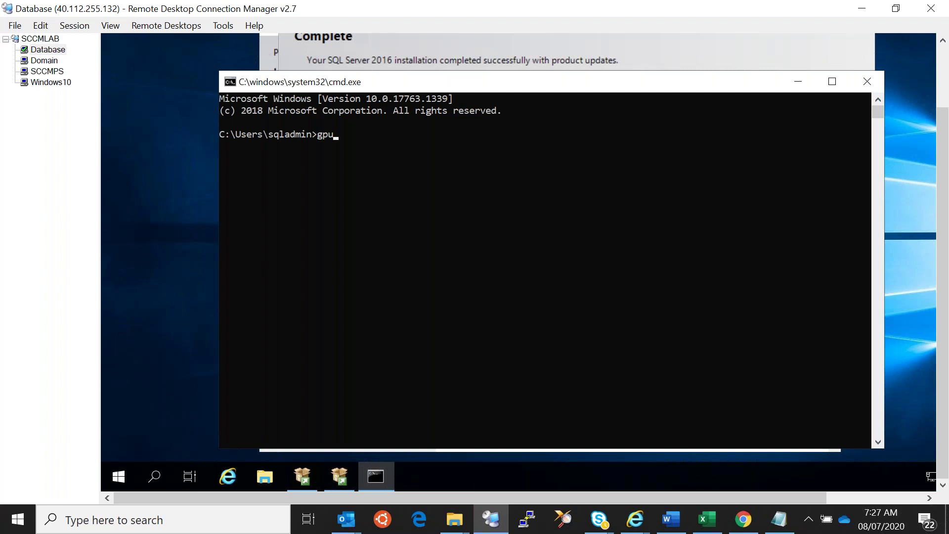
pyautogui.write('pdate /force')
pyautogui.press('Return')
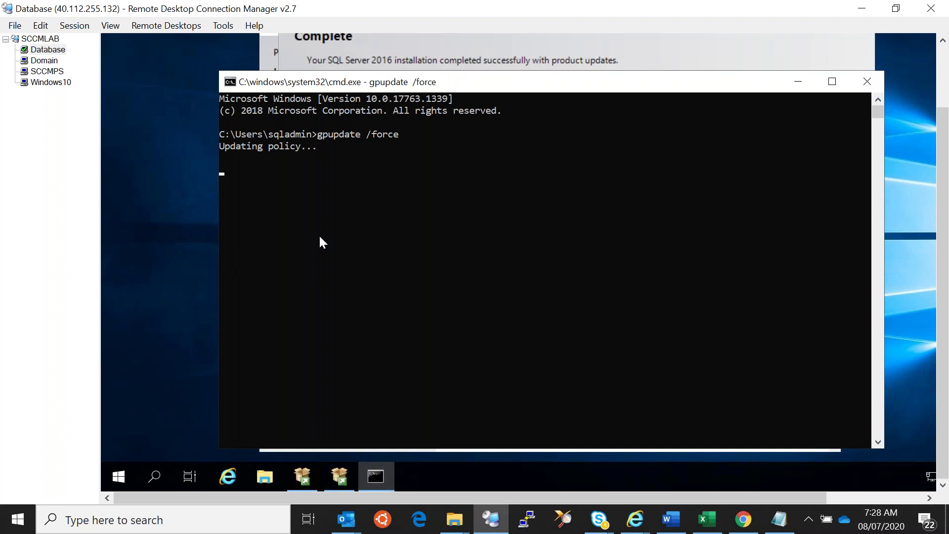
# Step: Add topic 7, installing SQL Management Studio on Database to access database, then minimize Notepad
pyautogui.click(780, 526)
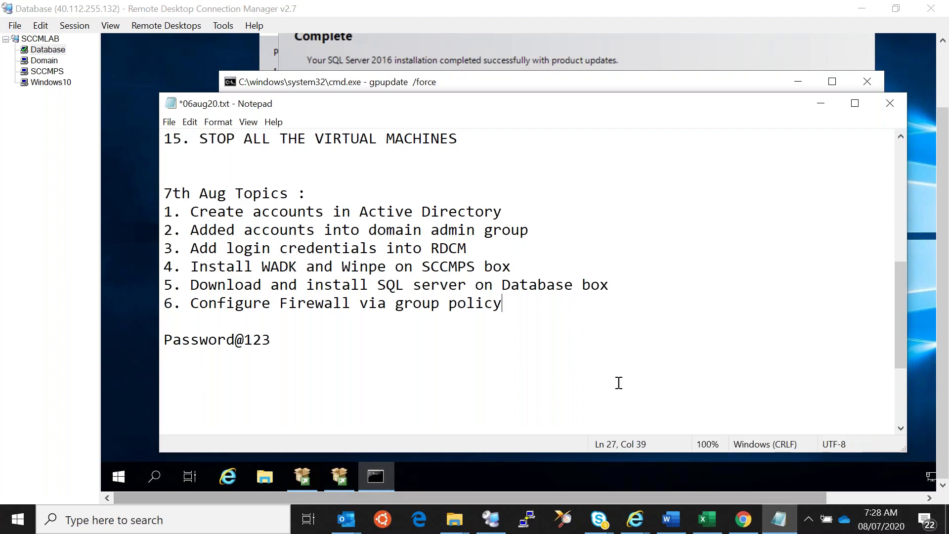
pyautogui.press('Return')
pyautogui.write('7')
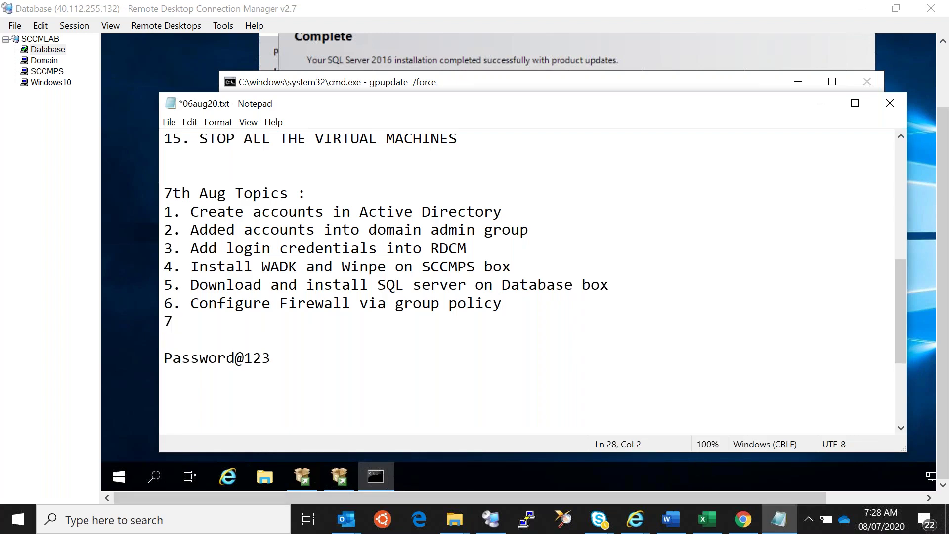
pyautogui.write('. Instal')
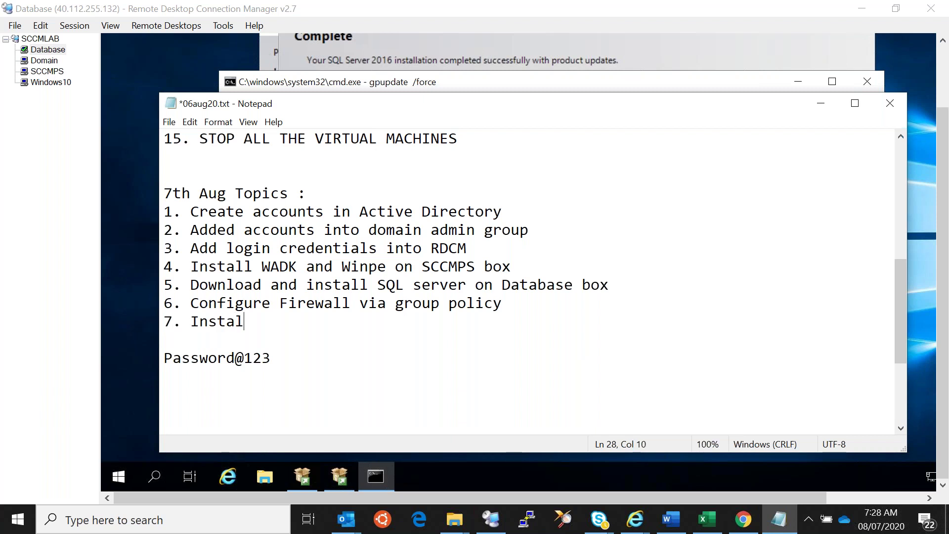
pyautogui.write('l SQL ')
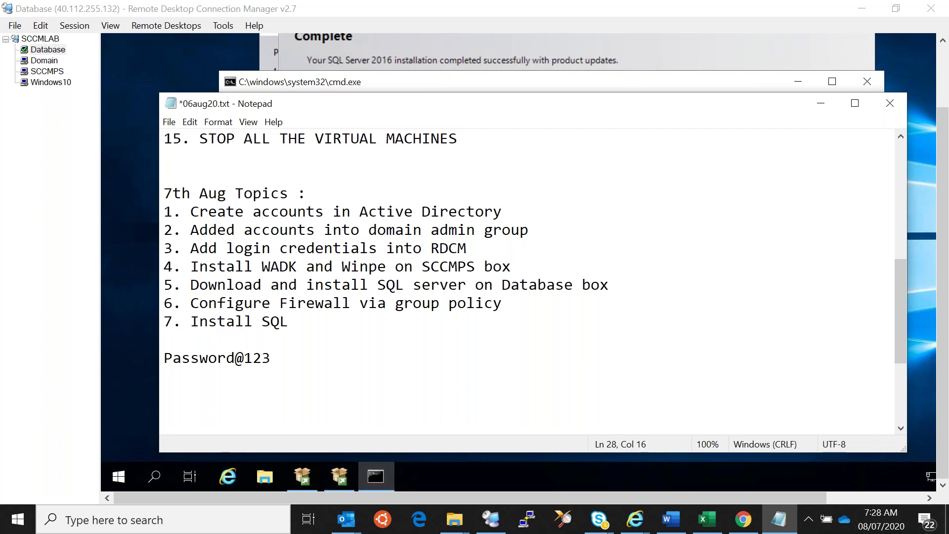
pyautogui.write('Management Studio t')
pyautogui.write('o a')
pyautogui.press('BackSpace')
pyautogui.press('BackSpace')
pyautogui.press('BackSpace')
pyautogui.press('BackSpace')
pyautogui.press('BackSpace')
pyautogui.press('BackSpace')
pyautogui.press('BackSpace')
pyautogui.write('o on Database to access database')
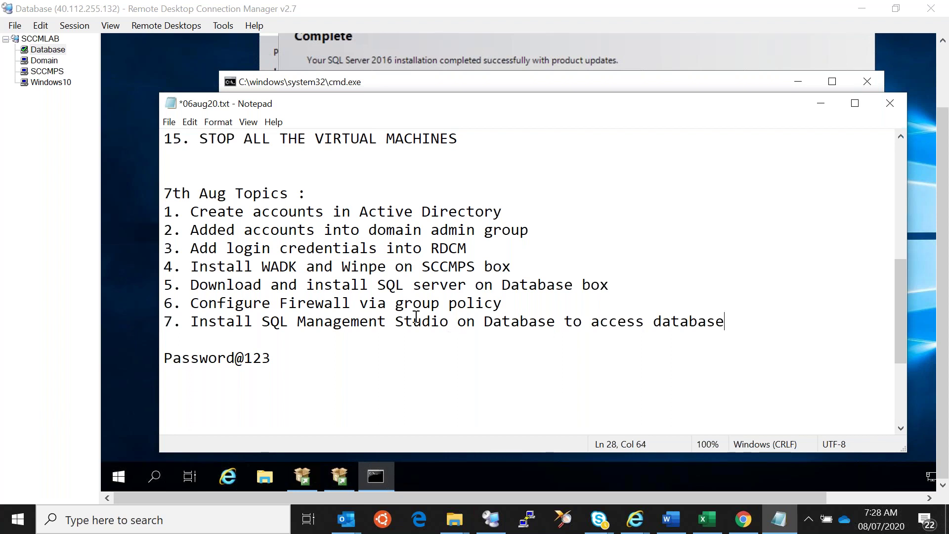
pyautogui.moveTo(270, 322); pyautogui.dragTo(425, 327)
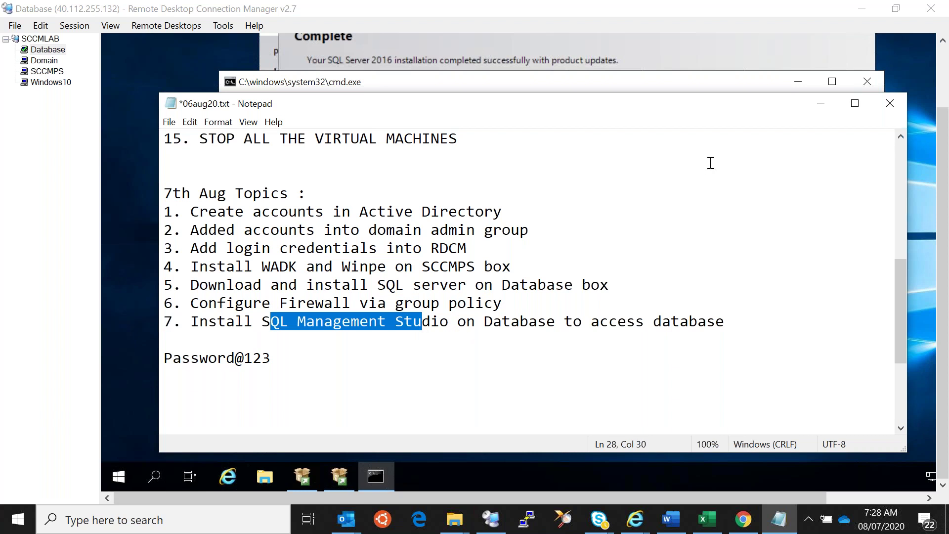
pyautogui.click(821, 103)
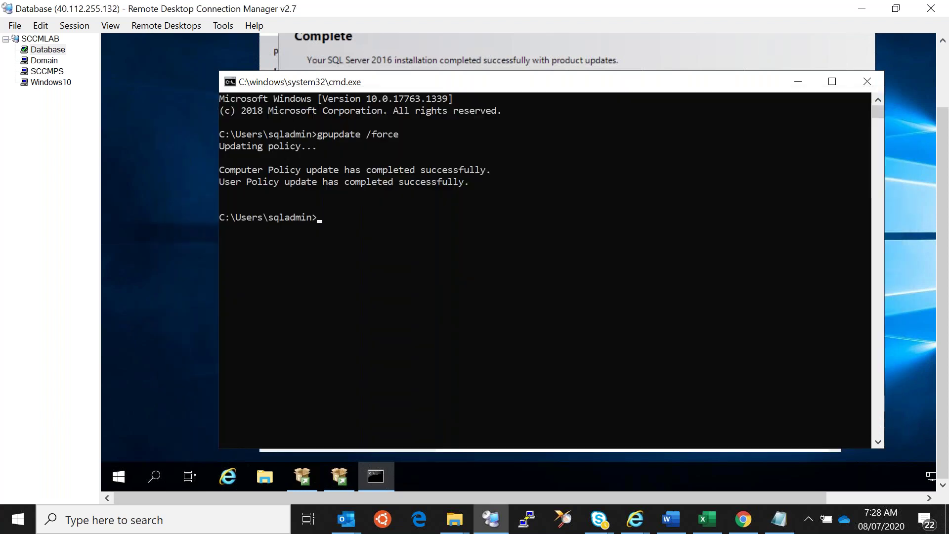
# Step: Close cmd, the SQL Server 2016 setup summary and the SQL Server Installation Center on Database
pyautogui.click(859, 79)
pyautogui.click(52, 50)
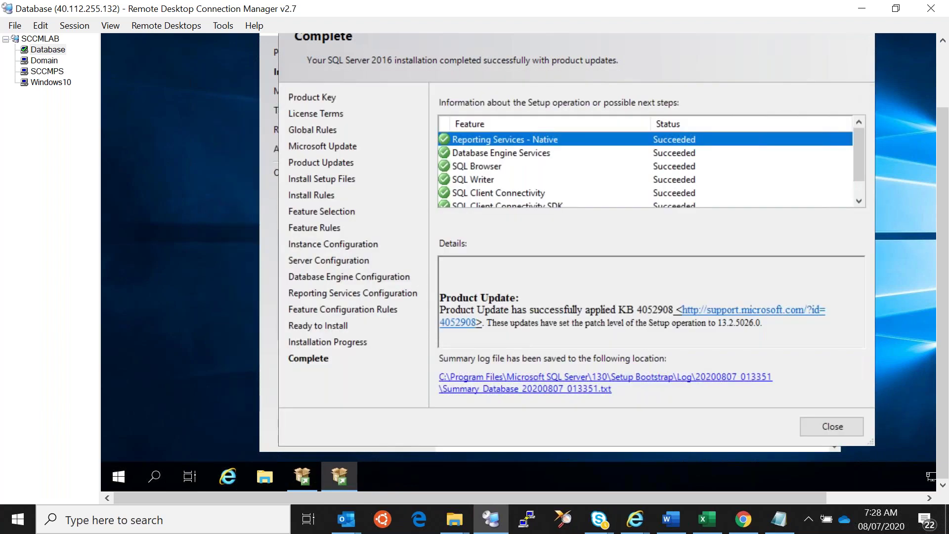
pyautogui.click(863, 443)
pyautogui.click(823, 432)
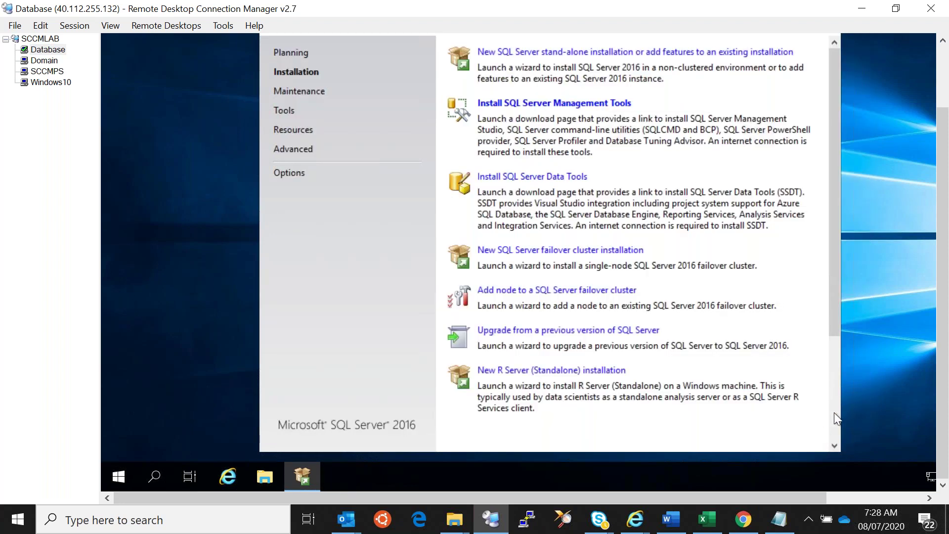
pyautogui.click(944, 83)
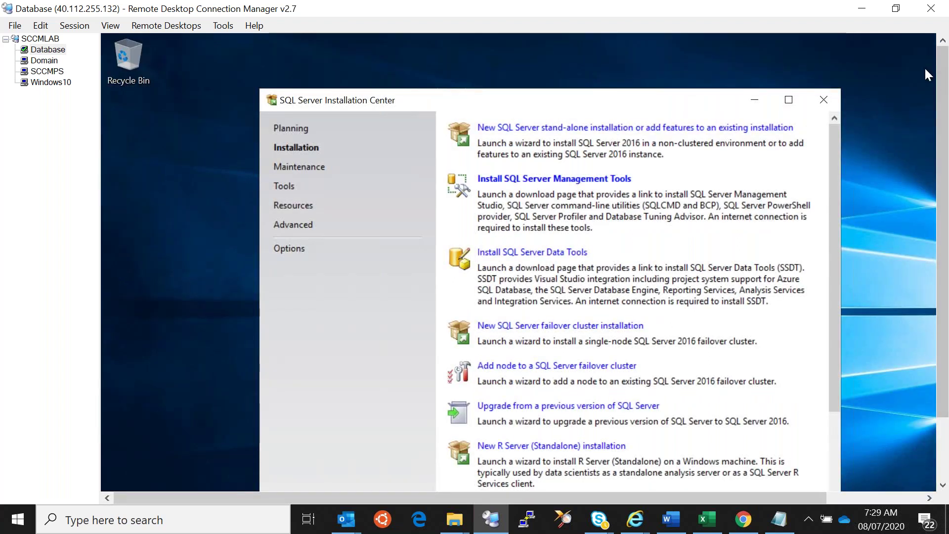
pyautogui.click(825, 99)
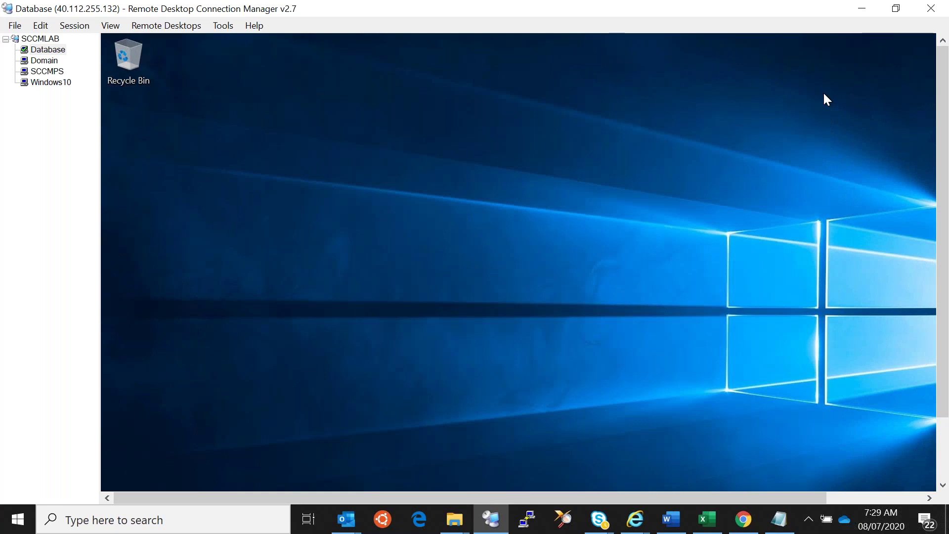
pyautogui.click(945, 454)
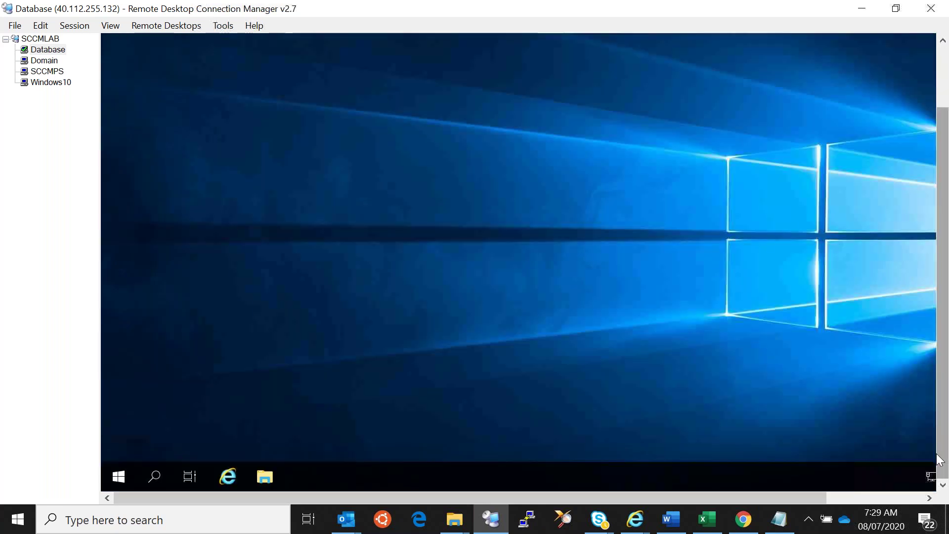
pyautogui.click(228, 477)
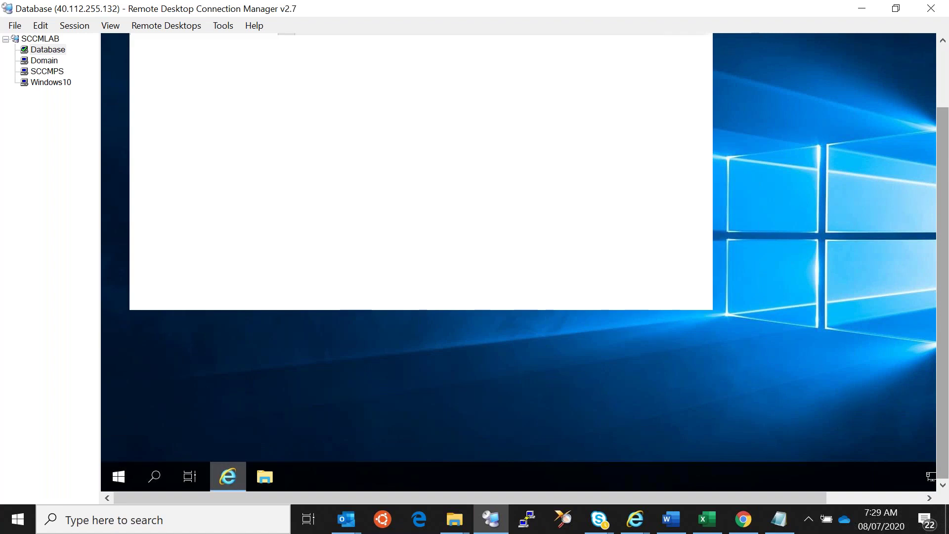
pyautogui.click(941, 58)
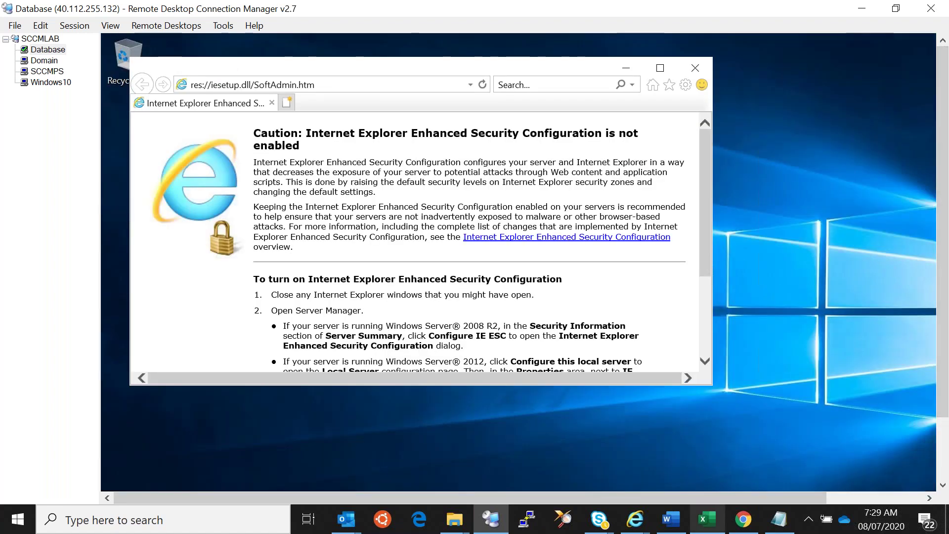
pyautogui.moveTo(707, 519)
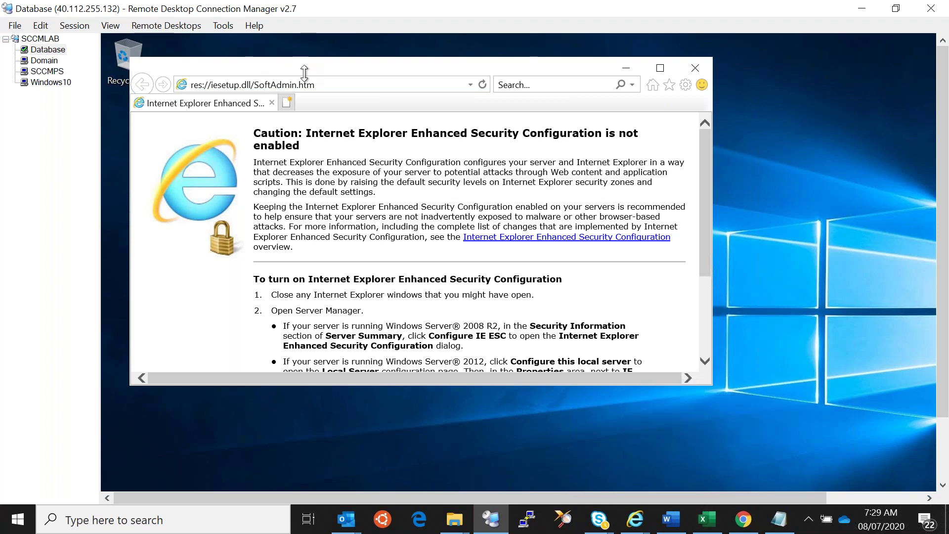
pyautogui.click(341, 83)
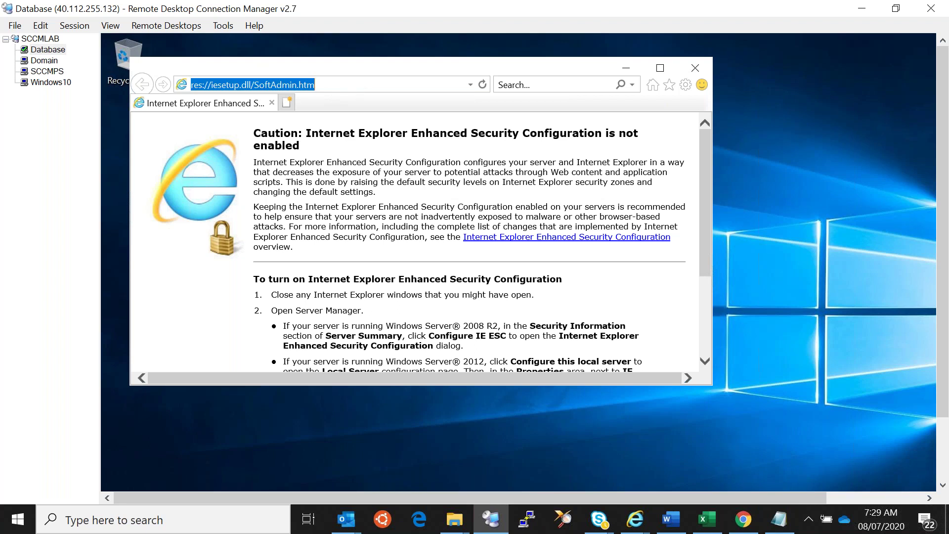
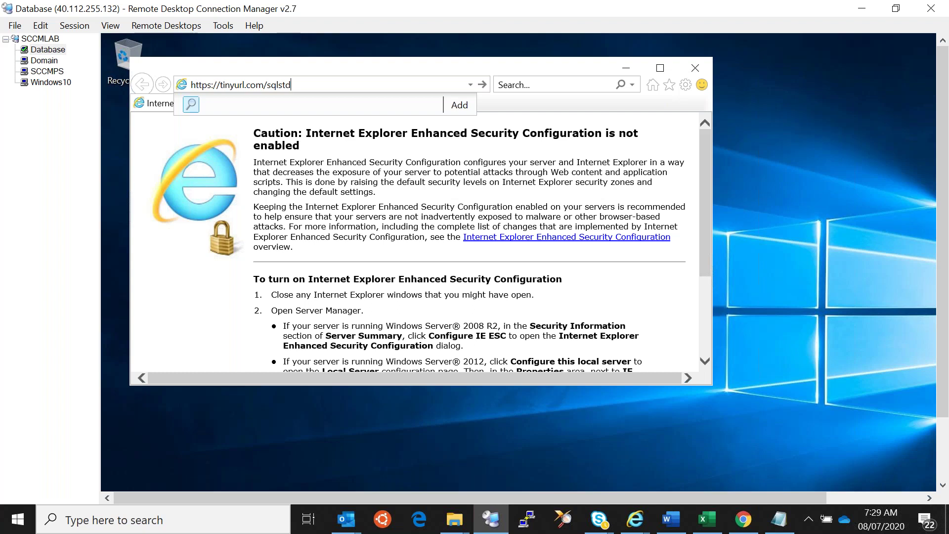
pyautogui.press('Return')
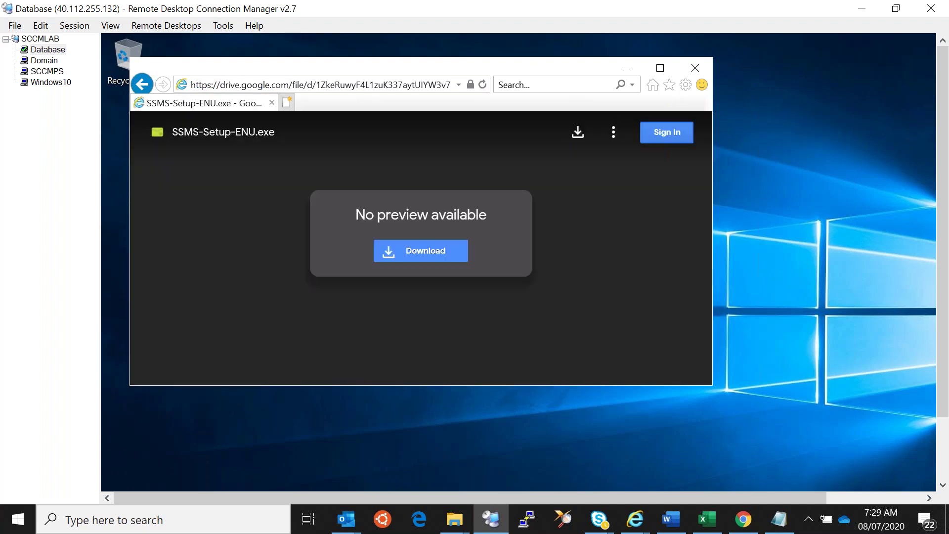
# Step: Download and save SSMS-Setup-ENU.exe despite the virus-scan warning, then open its folder
pyautogui.click(411, 250)
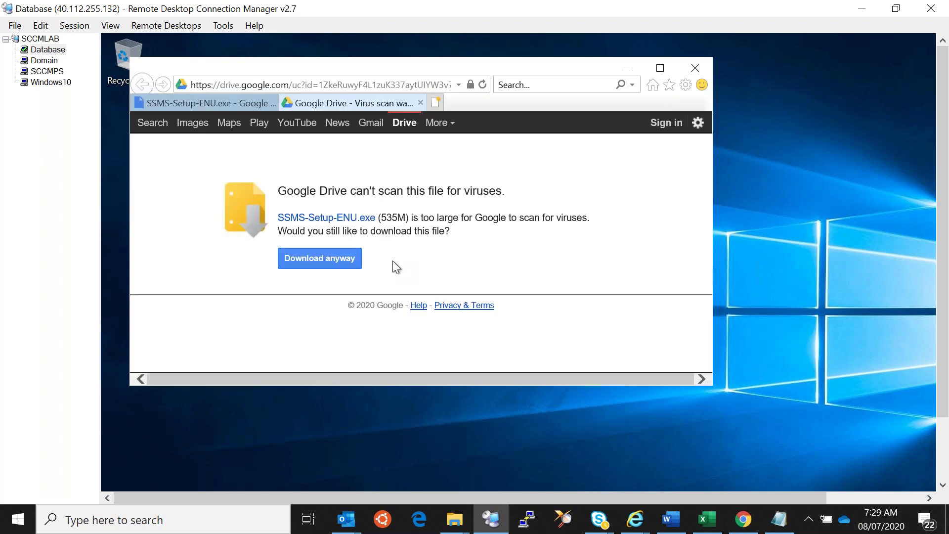
pyautogui.click(324, 254)
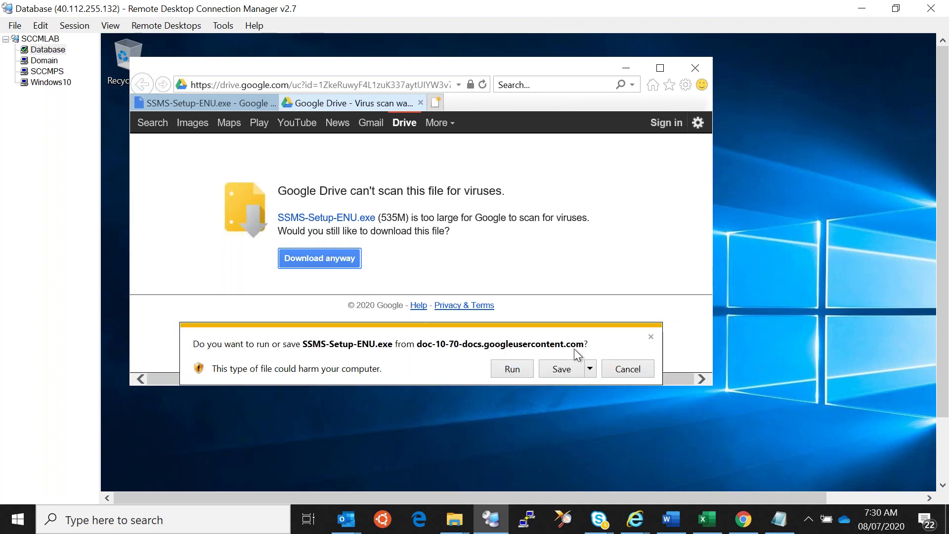
pyautogui.click(553, 368)
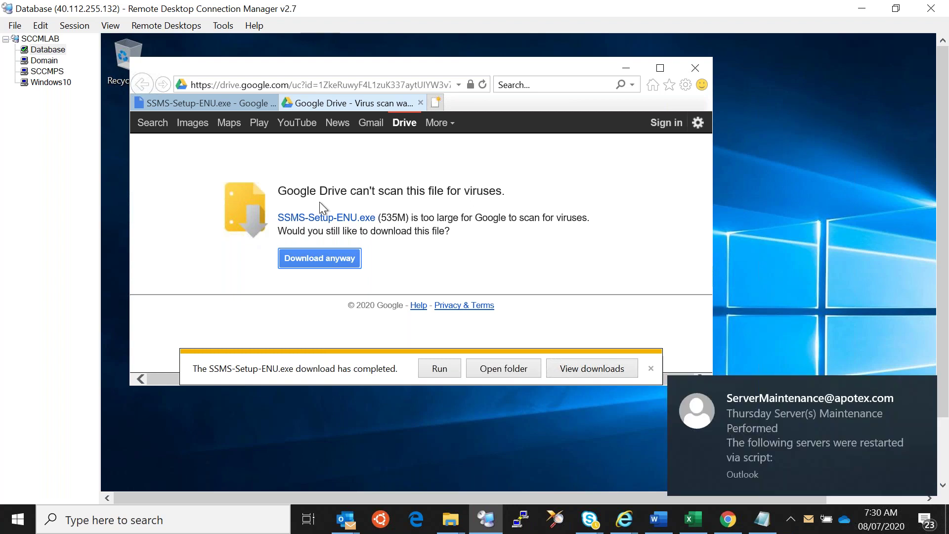
pyautogui.click(494, 368)
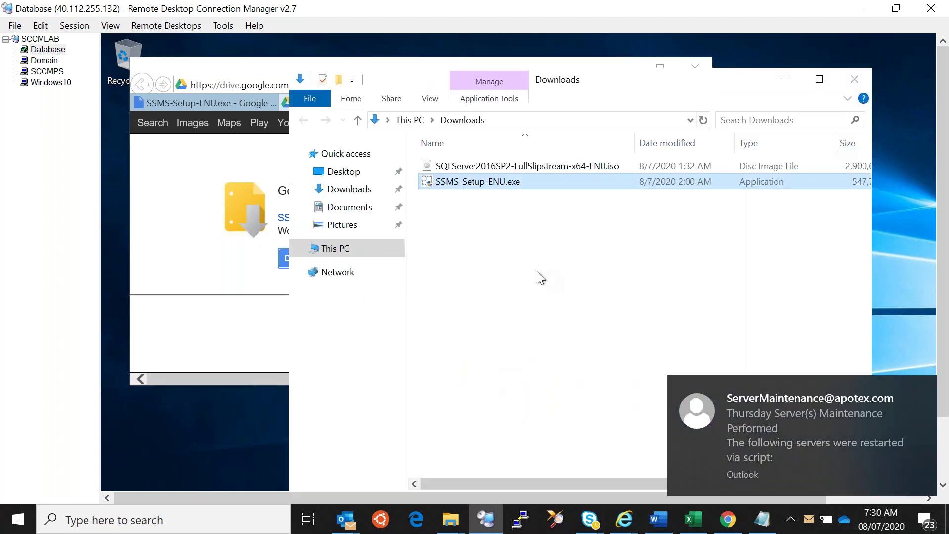
# Step: Close Internet Explorer, then run SSMS-Setup-ENU.exe, approve UAC and start the SSMS 18.6 install
pyautogui.click(699, 63)
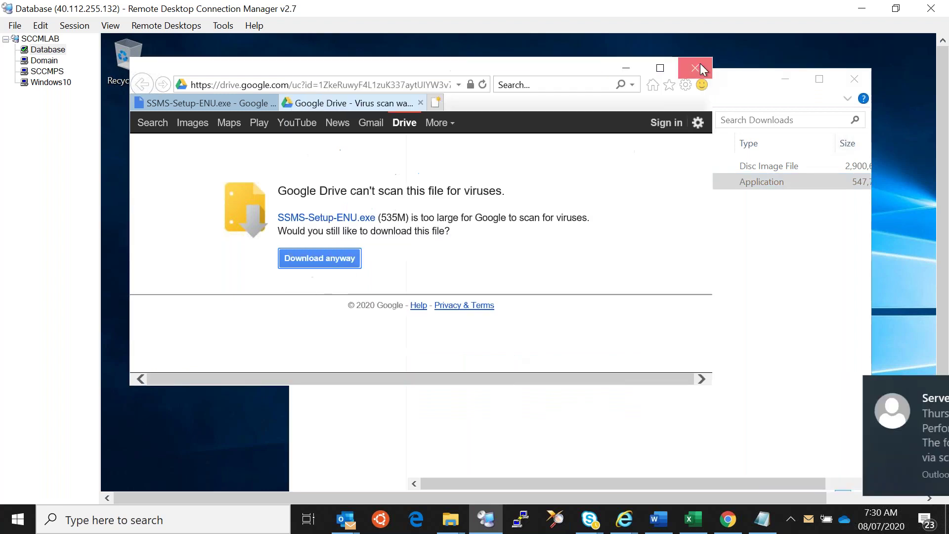
pyautogui.click(401, 236)
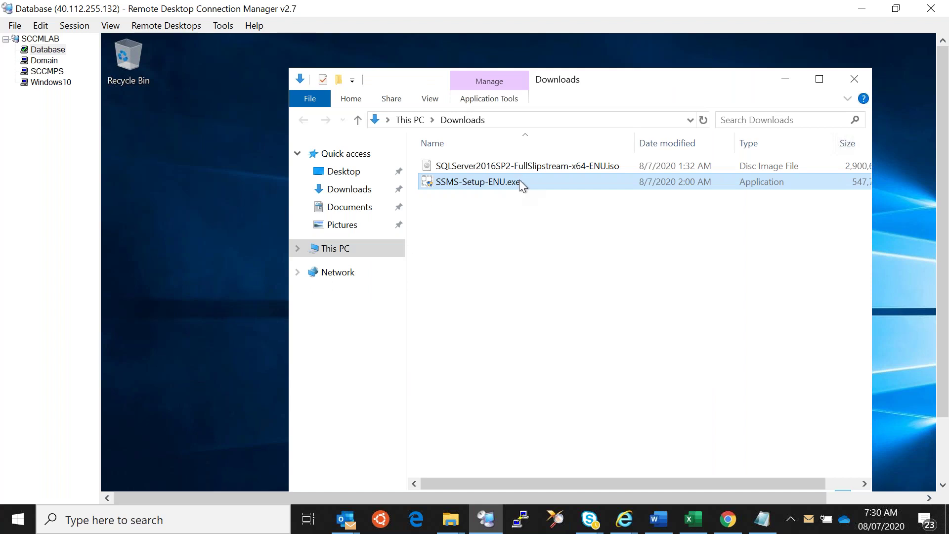
pyautogui.doubleClick(519, 181)
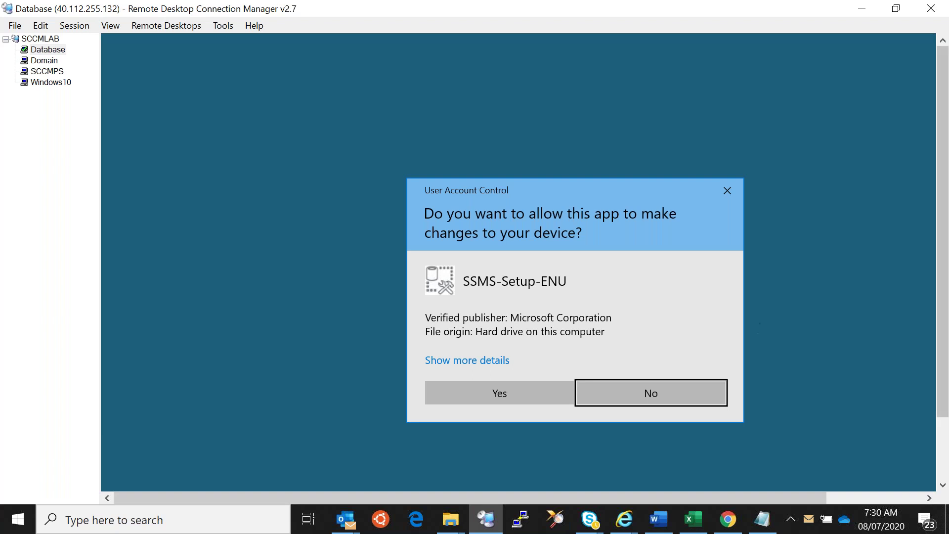
pyautogui.click(476, 397)
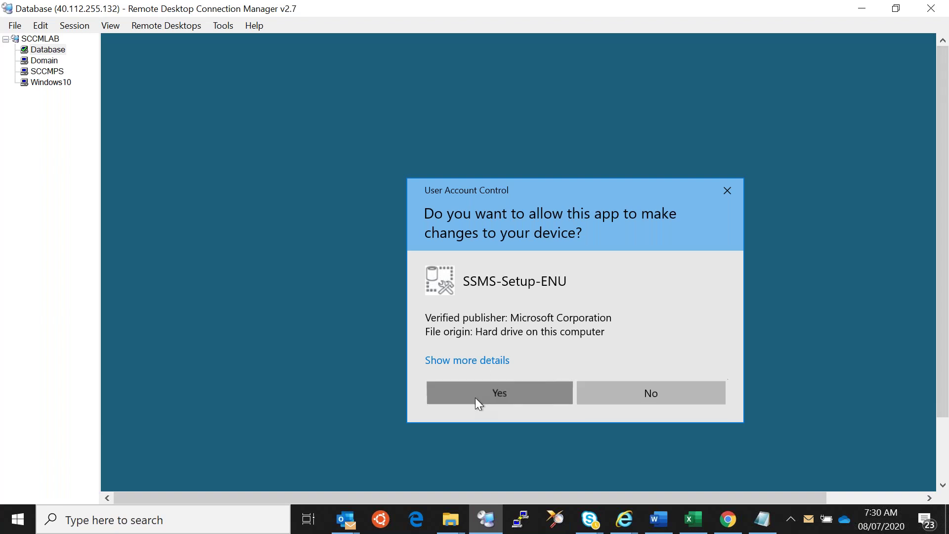
pyautogui.click(940, 446)
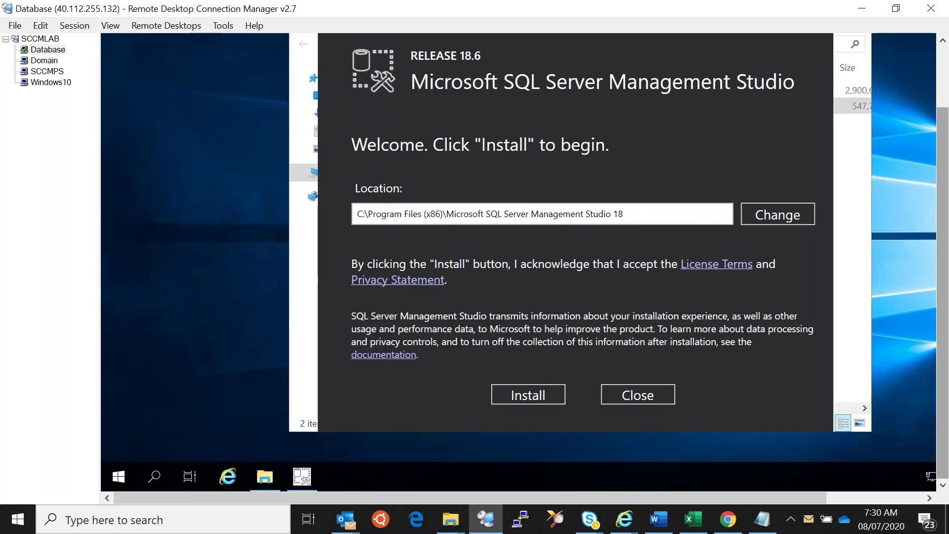
pyautogui.click(517, 390)
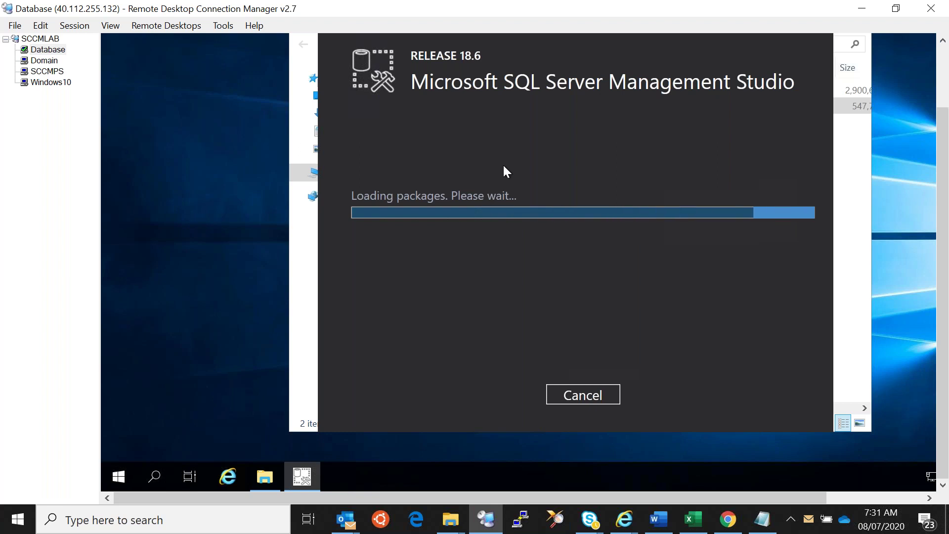
pyautogui.click(762, 519)
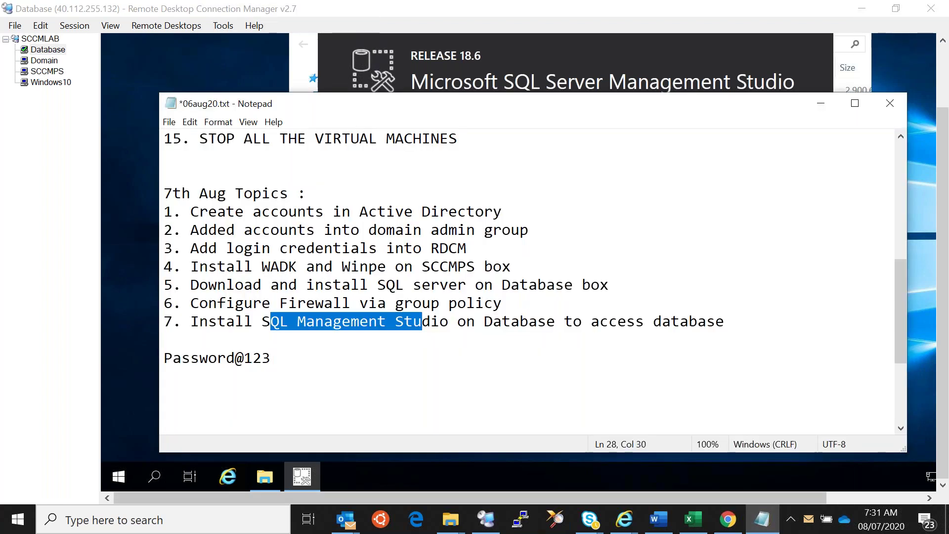
# Step: Select the 'STOP ALL THE VIRTUAL MACHINES' text in step 15 of the notes
pyautogui.click(730, 322)
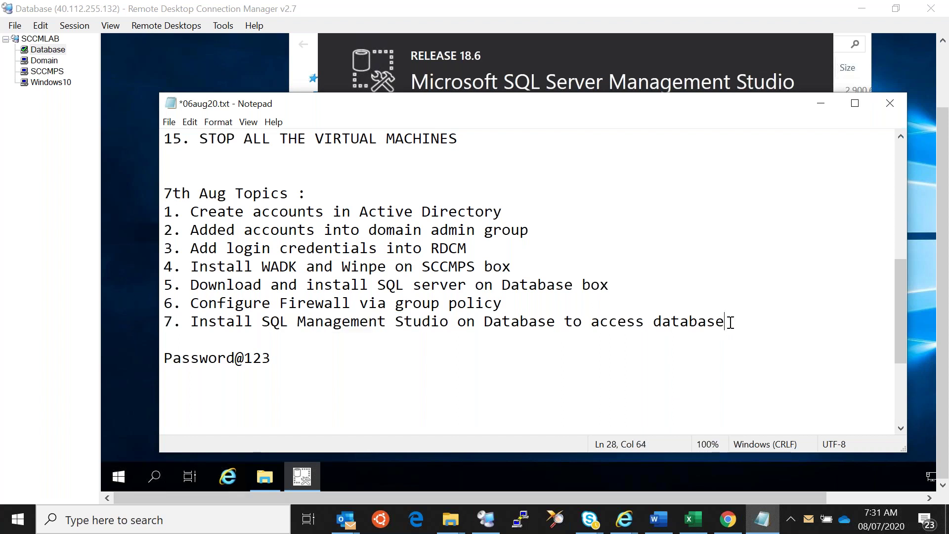
pyautogui.moveTo(409, 157); pyautogui.dragTo(245, 157)
pyautogui.moveTo(229, 187); pyautogui.dragTo(217, 139)
pyautogui.click(268, 249)
pyautogui.click(459, 251)
pyautogui.moveTo(459, 251); pyautogui.dragTo(199, 247)
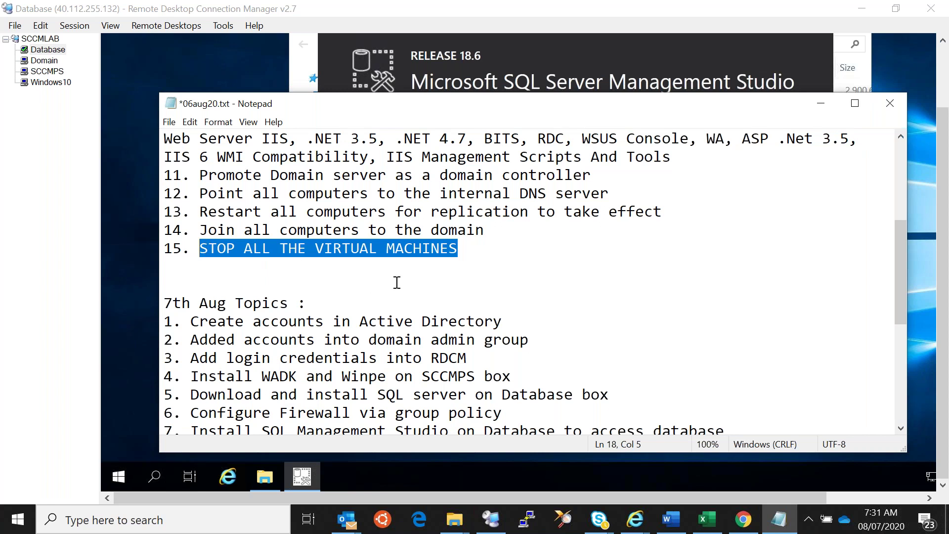
pyautogui.scroll(-4, 396, 282)
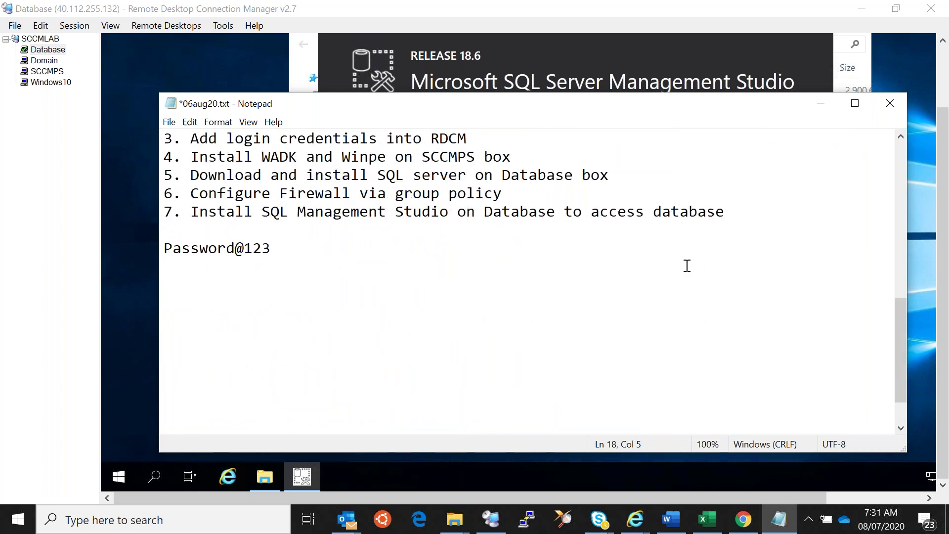
# Step: Add item 8, 'STOP ALL THE VIRTUAL MACHINES', below item 7 with blank lines after it
pyautogui.click(740, 212)
pyautogui.press('Return')
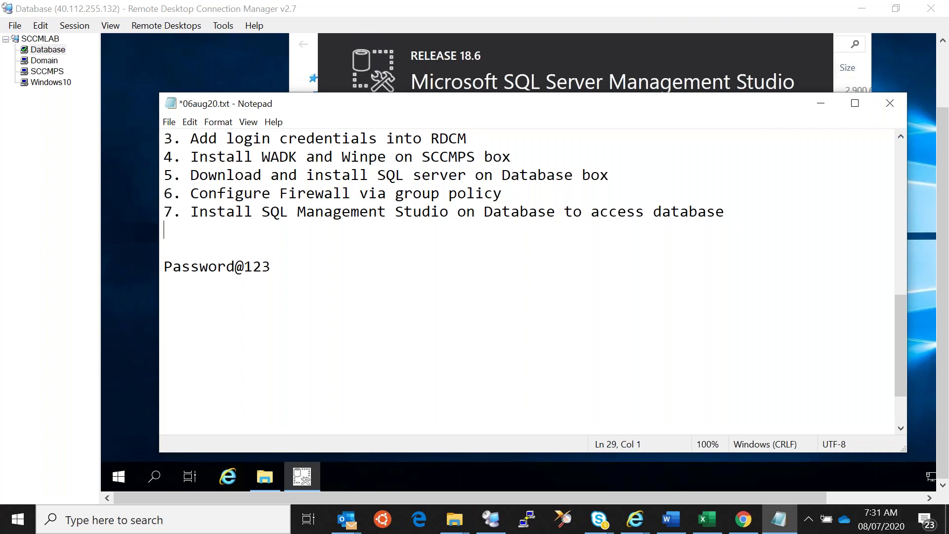
pyautogui.write('8. STOP ALL THE VIRTUAL MACHINES')
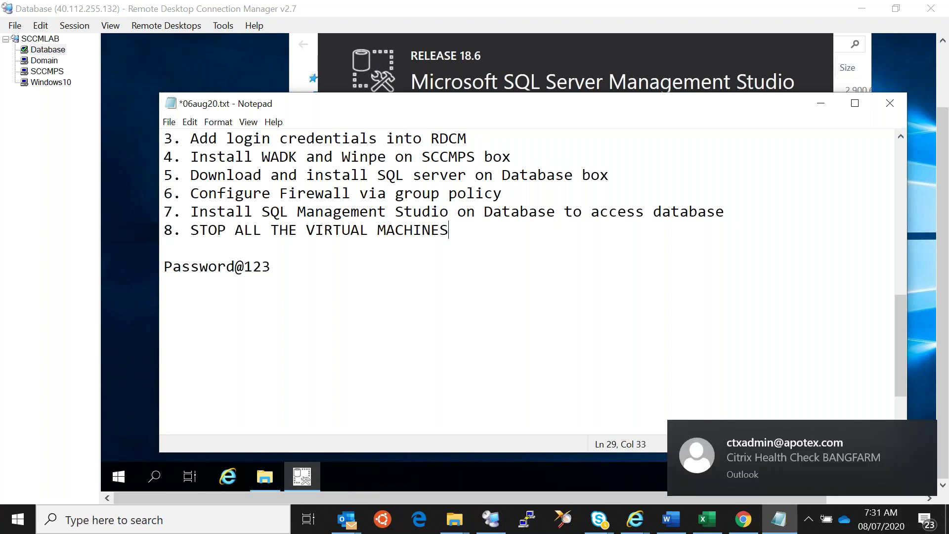
pyautogui.click(520, 265)
pyautogui.click(491, 238)
pyautogui.press('Return')
pyautogui.press('Return')
pyautogui.press('Return')
pyautogui.press('Return')
# Step: Note ports 80, 443 for SCCM Server and Client on their own line under 'Ports :'
pyautogui.write('Ports : 80')
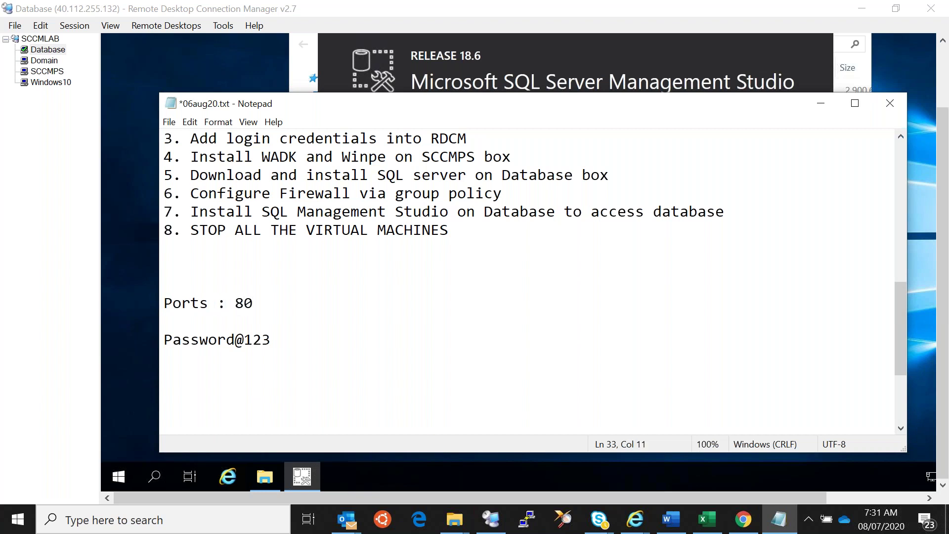
pyautogui.write(', 443 -- SCCM Server ')
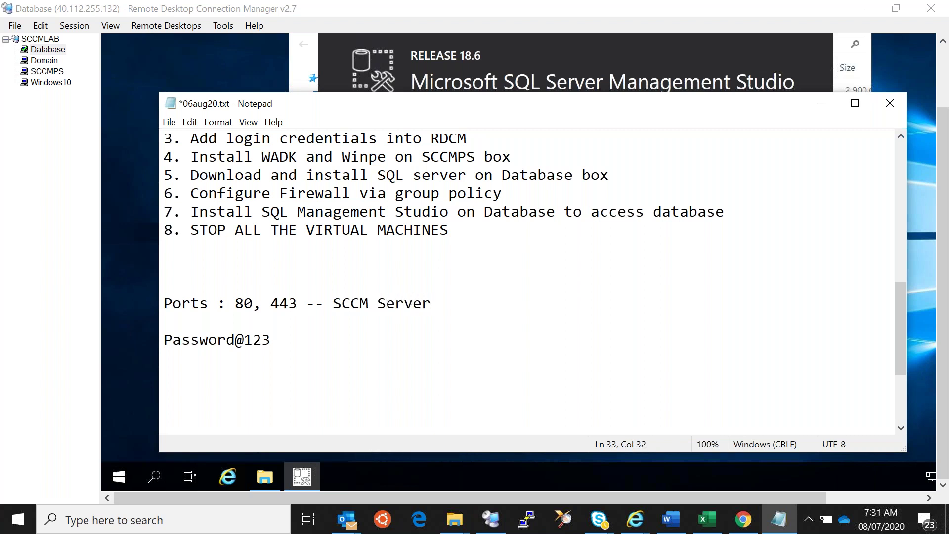
pyautogui.write(' And Client')
pyautogui.press('Return')
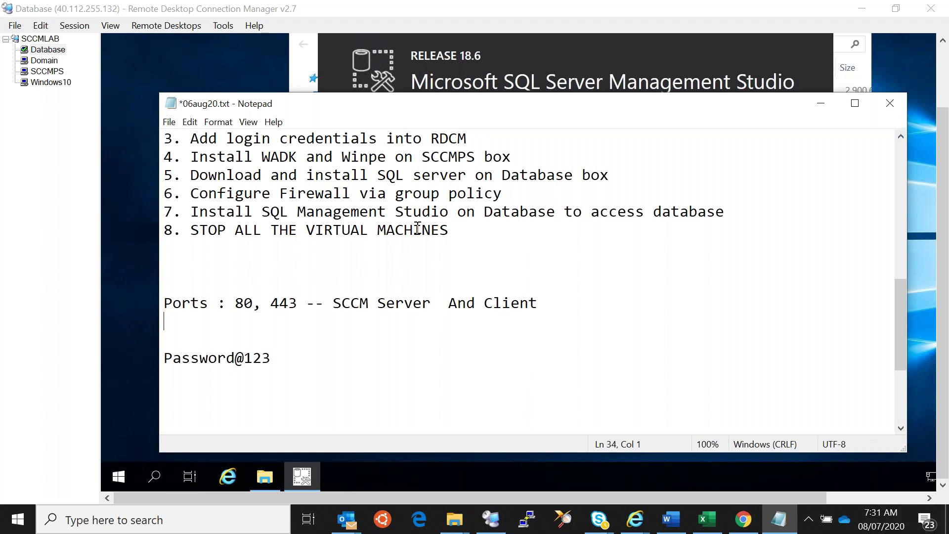
pyautogui.click(234, 303)
pyautogui.press('Return')
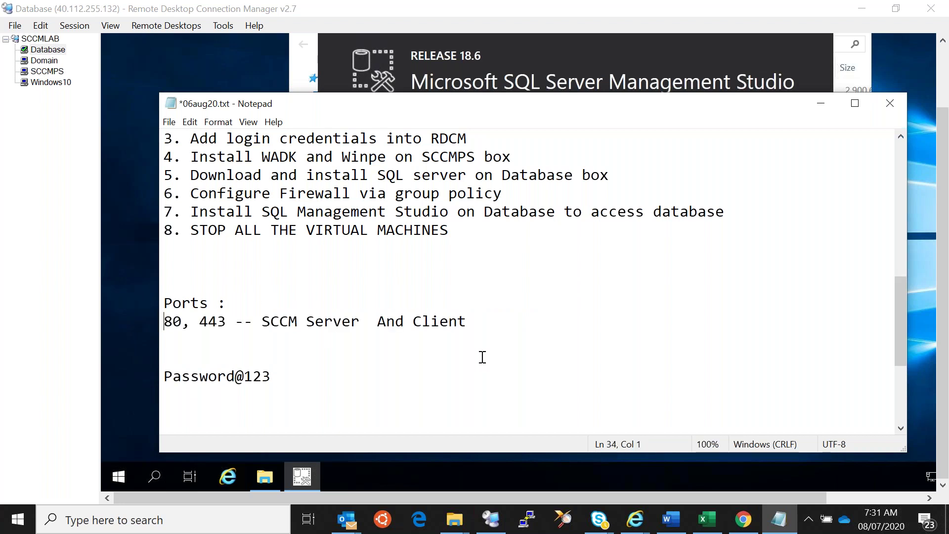
pyautogui.click(484, 319)
pyautogui.press('Return')
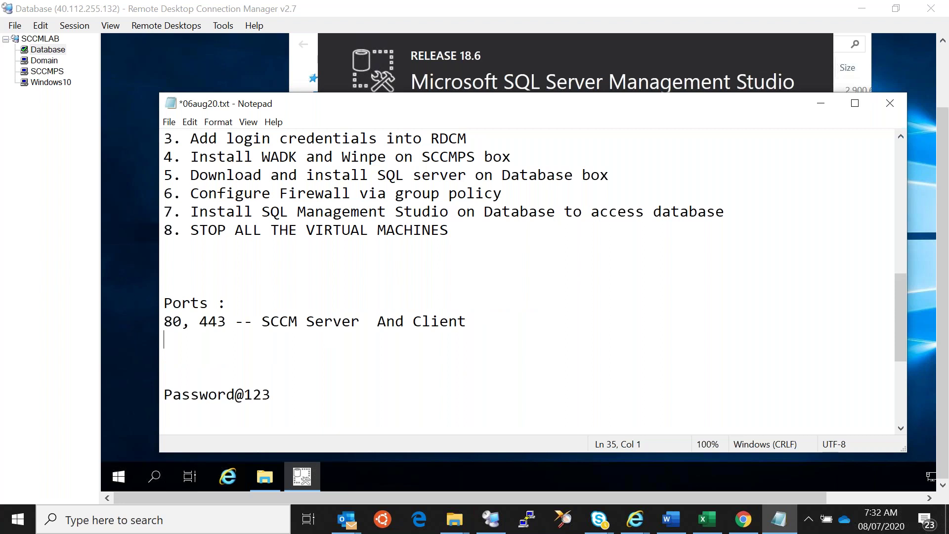
# Step: Add ports 1433, 4022 labelled For Database
pyautogui.write('1433, 40')
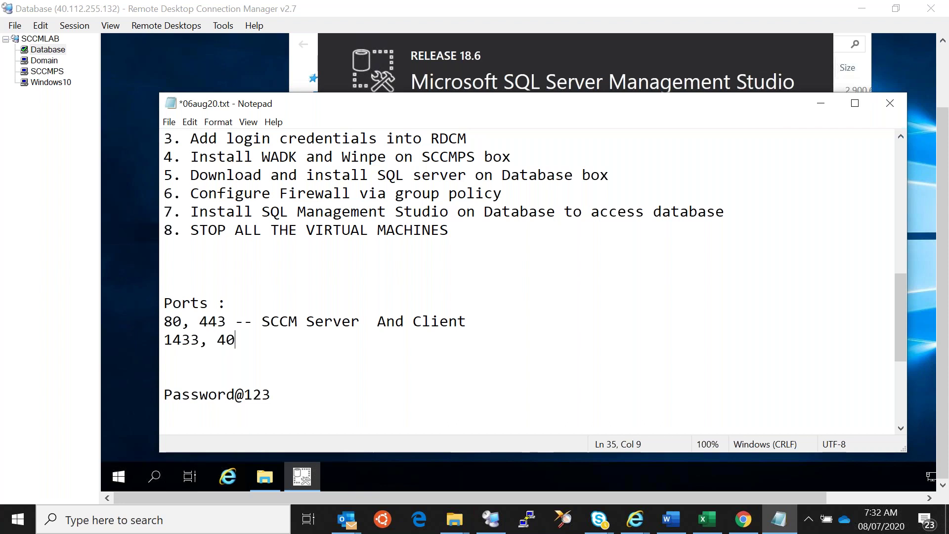
pyautogui.write('22, -')
pyautogui.press('BackSpace')
pyautogui.press('BackSpace')
pyautogui.press('BackSpace')
pyautogui.press('BackSpace')
pyautogui.press('BackSpace')
pyautogui.write('22')
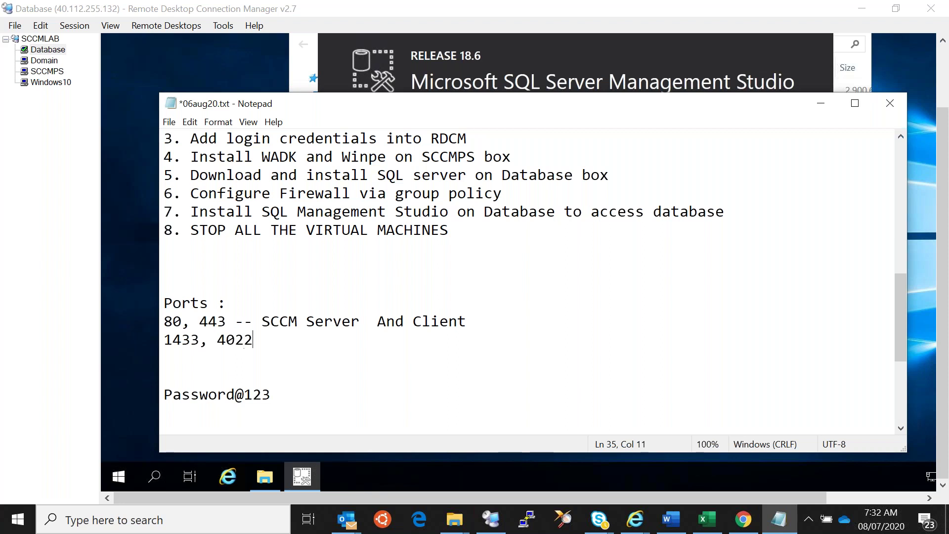
pyautogui.write(' - It')
pyautogui.press('BackSpace')
pyautogui.press('BackSpace')
pyautogui.press('BackSpace')
pyautogui.write('For Database')
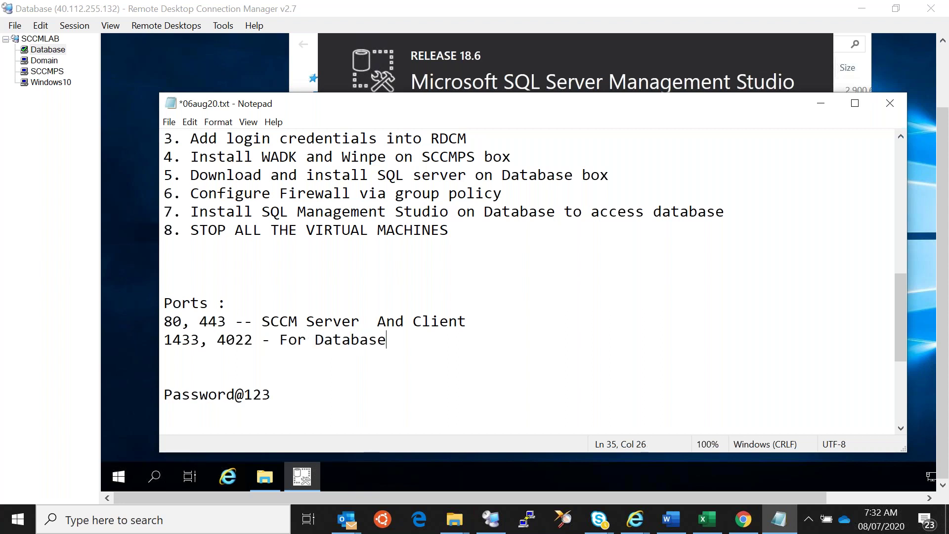
pyautogui.press('Return')
# Step: Add 8530, 8531 for WSUS patching and 3389 for remote connection, then minimize Notepad
pyautogui.write('853')
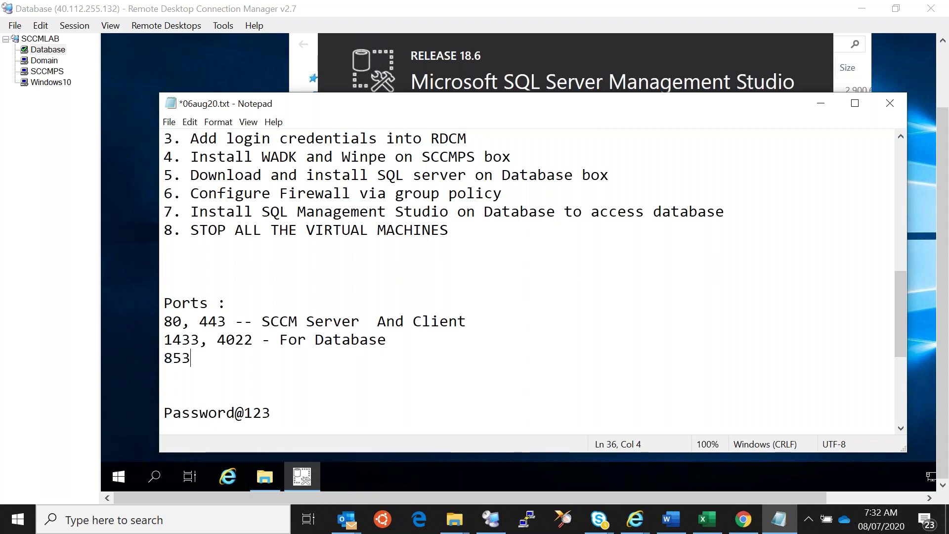
pyautogui.write('0, 8531 - ')
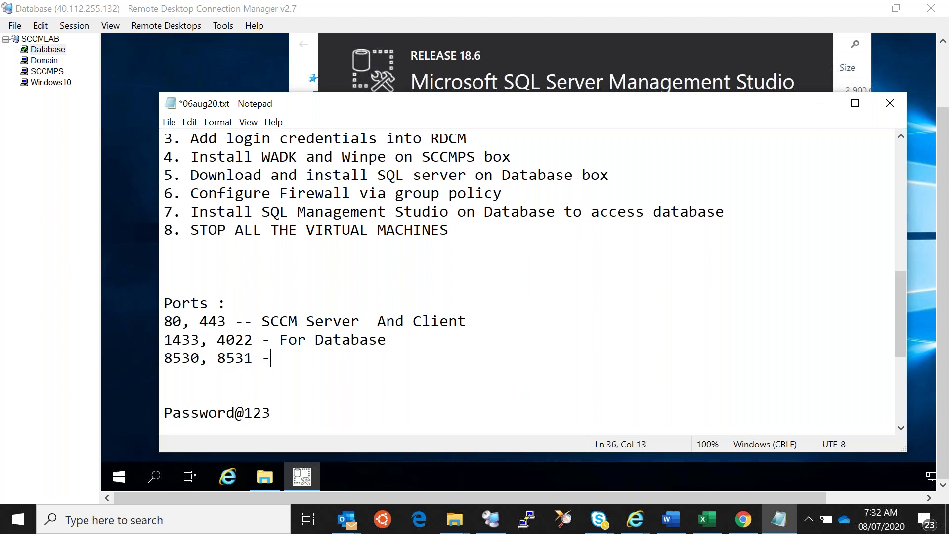
pyautogui.write('WSUS and Client fo')
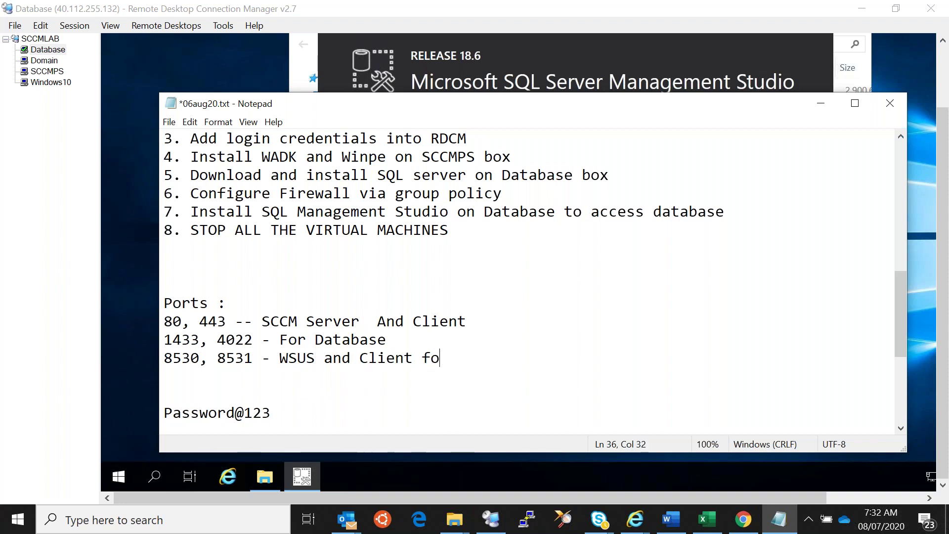
pyautogui.write('r Patching')
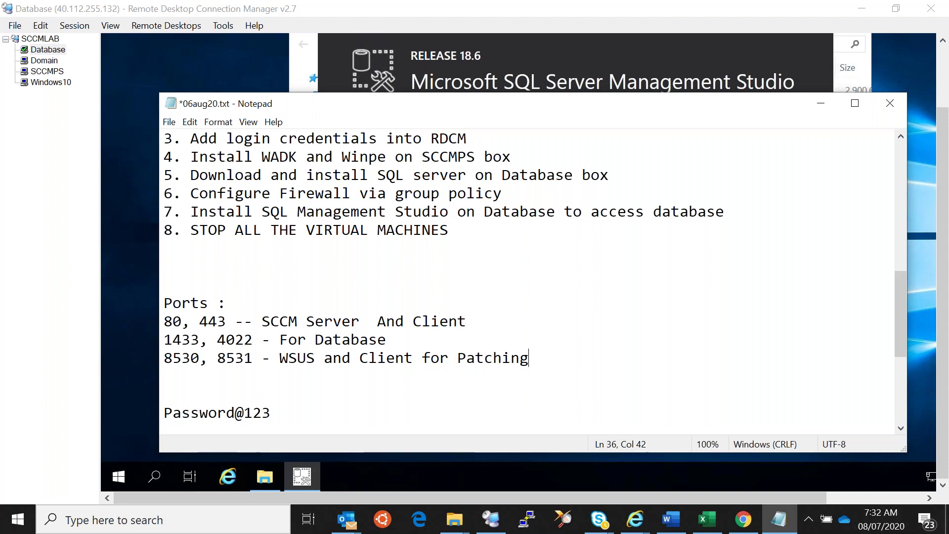
pyautogui.press('Return')
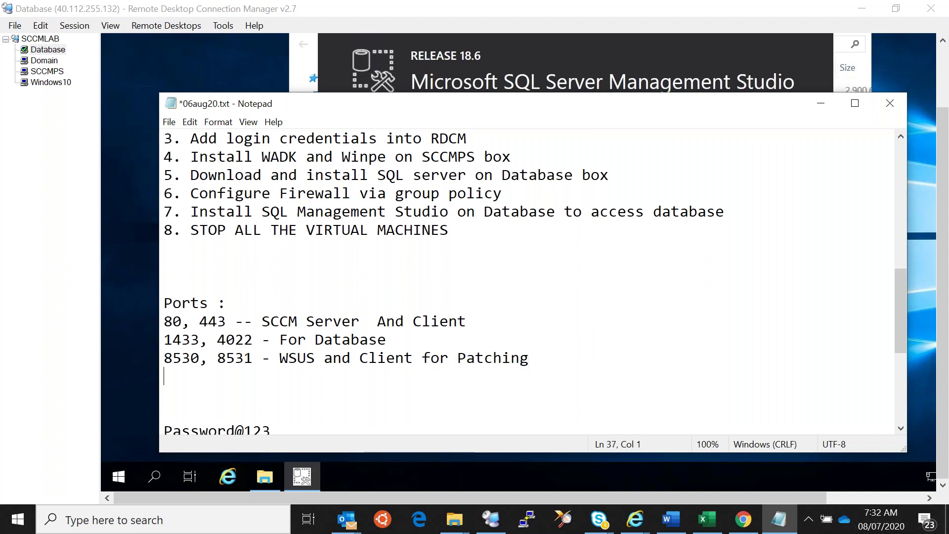
pyautogui.write('3389')
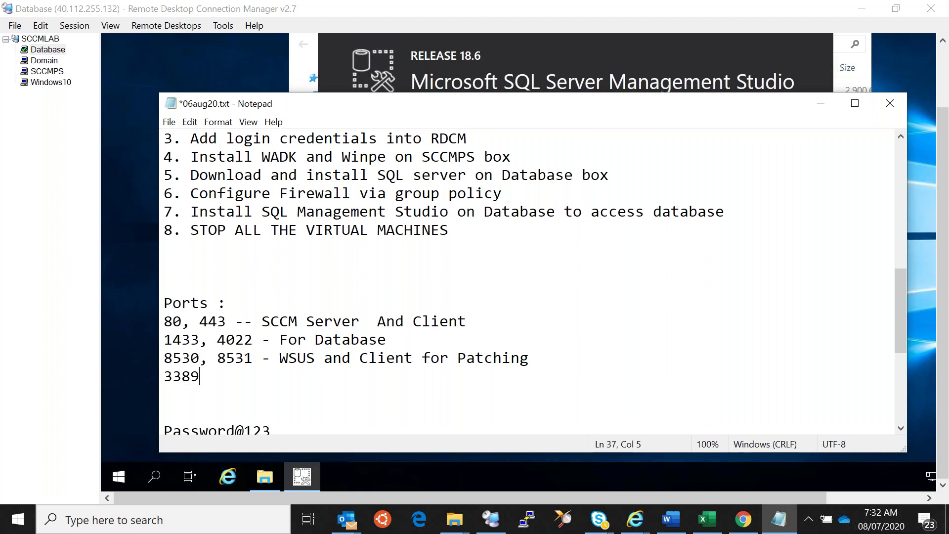
pyautogui.write(' - For Rem')
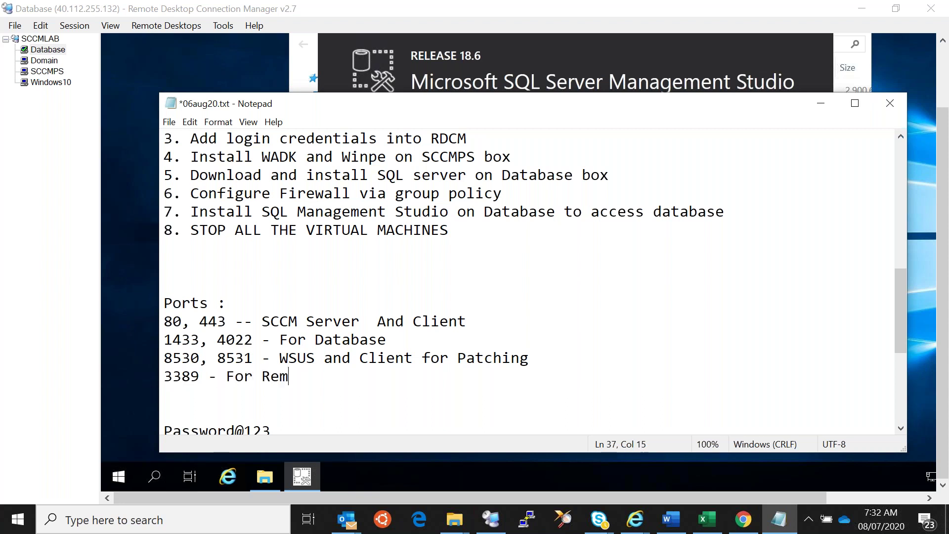
pyautogui.write('ote connection')
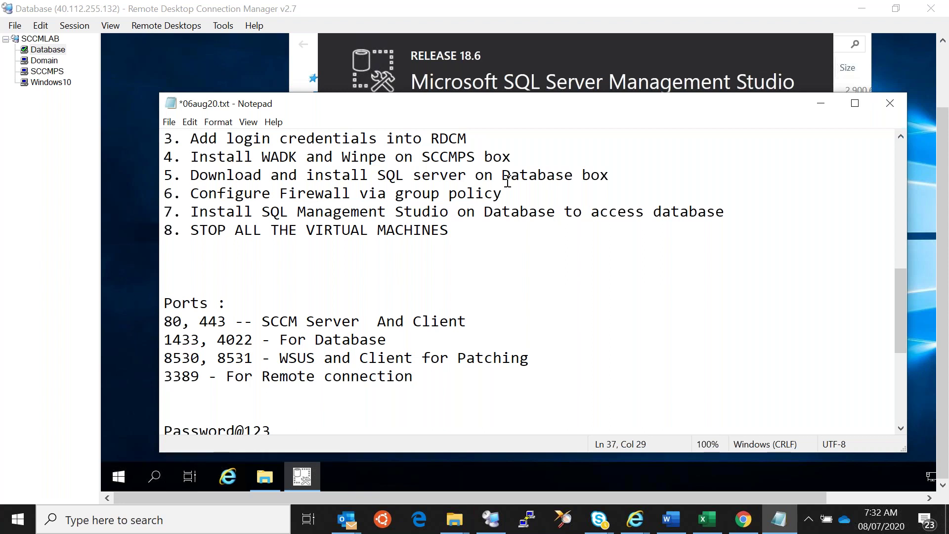
pyautogui.click(821, 103)
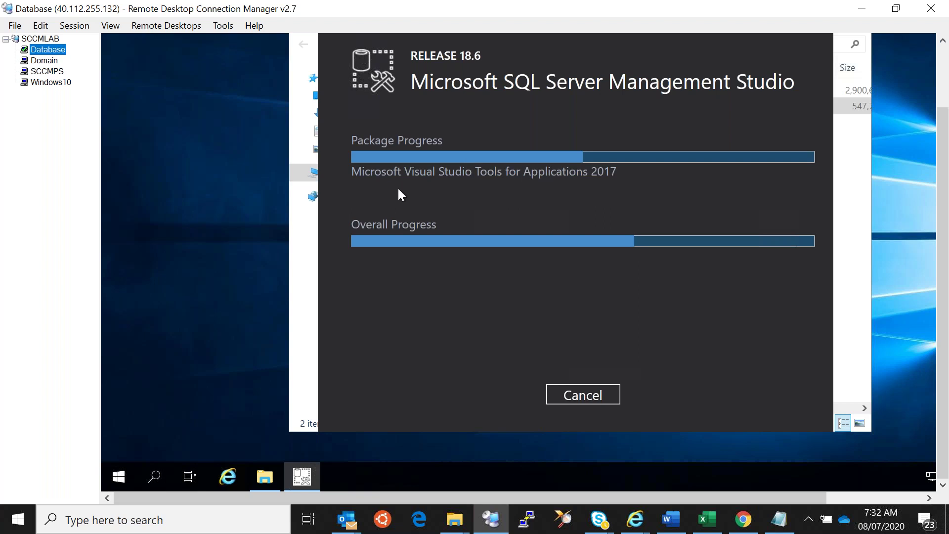
pyautogui.click(752, 520)
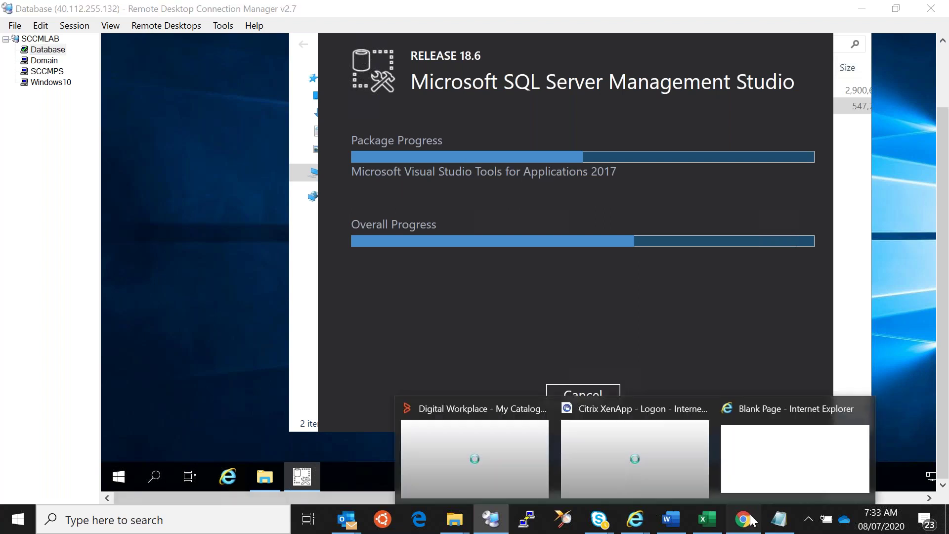
pyautogui.click(750, 520)
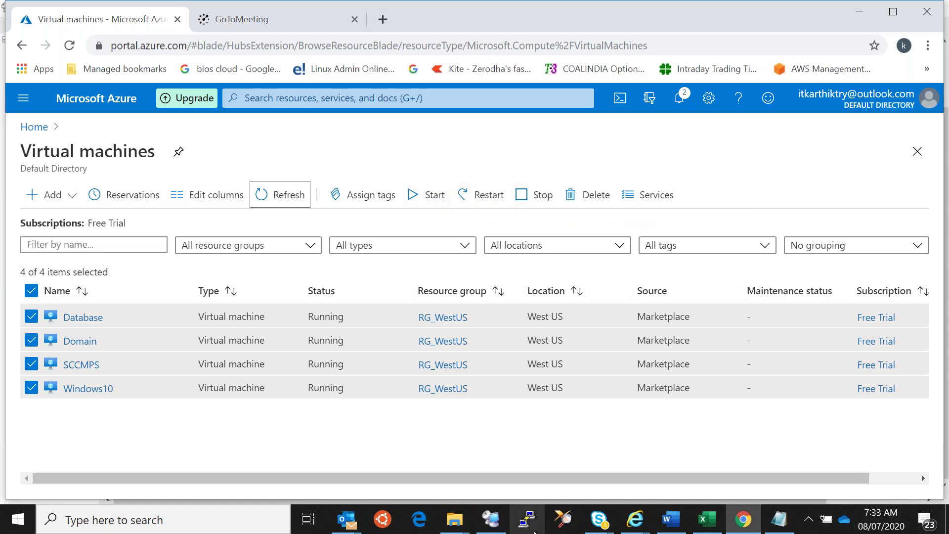
pyautogui.moveTo(486, 519)
pyautogui.click(485, 497)
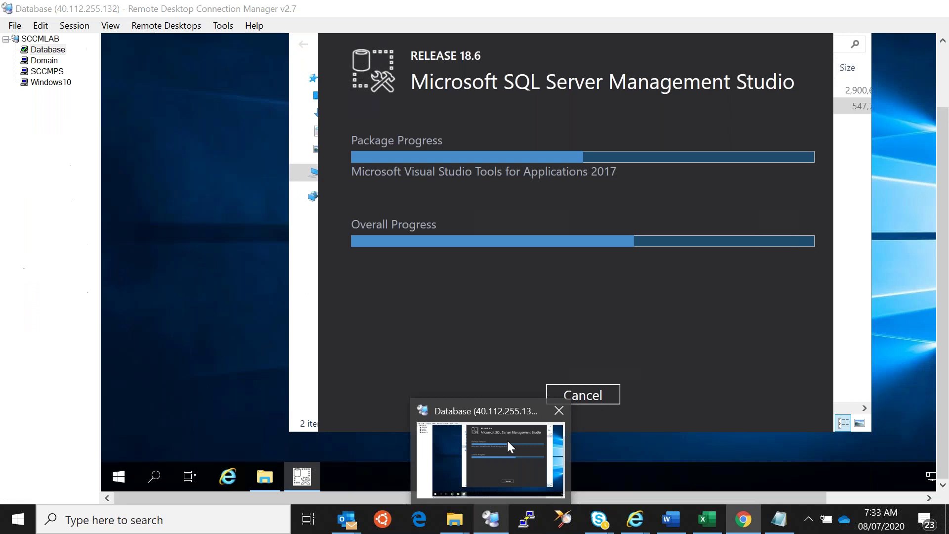